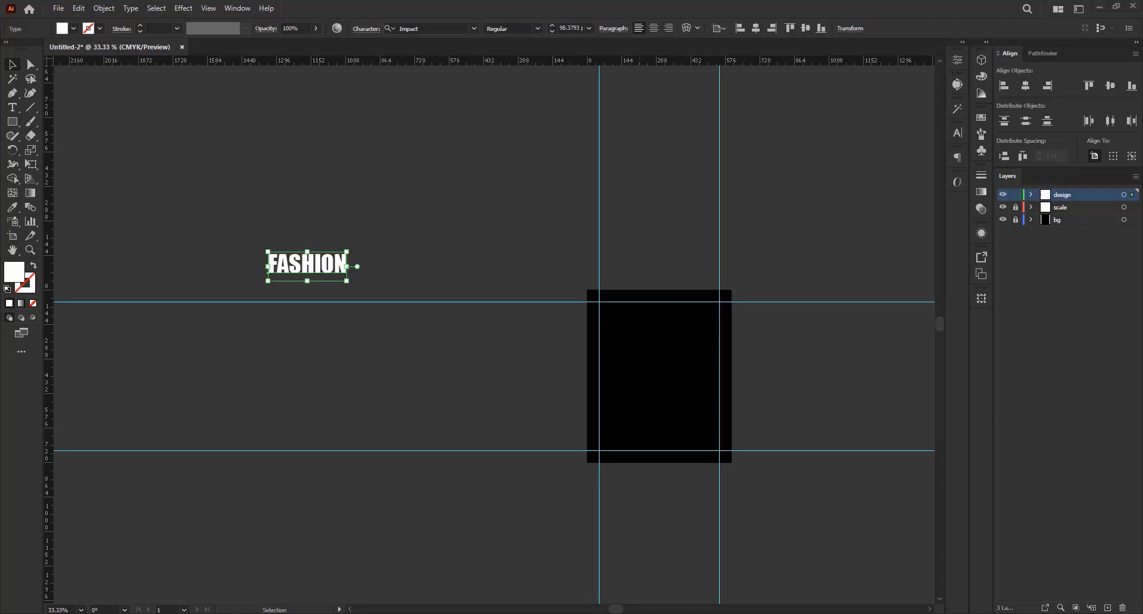
- Deselect the FASHION text, switch to Chrome and keep the fishing T-shirt image results open, closing the text-based T-shirt search tab
{"action": "left_click", "coordinate": [489, 244]}
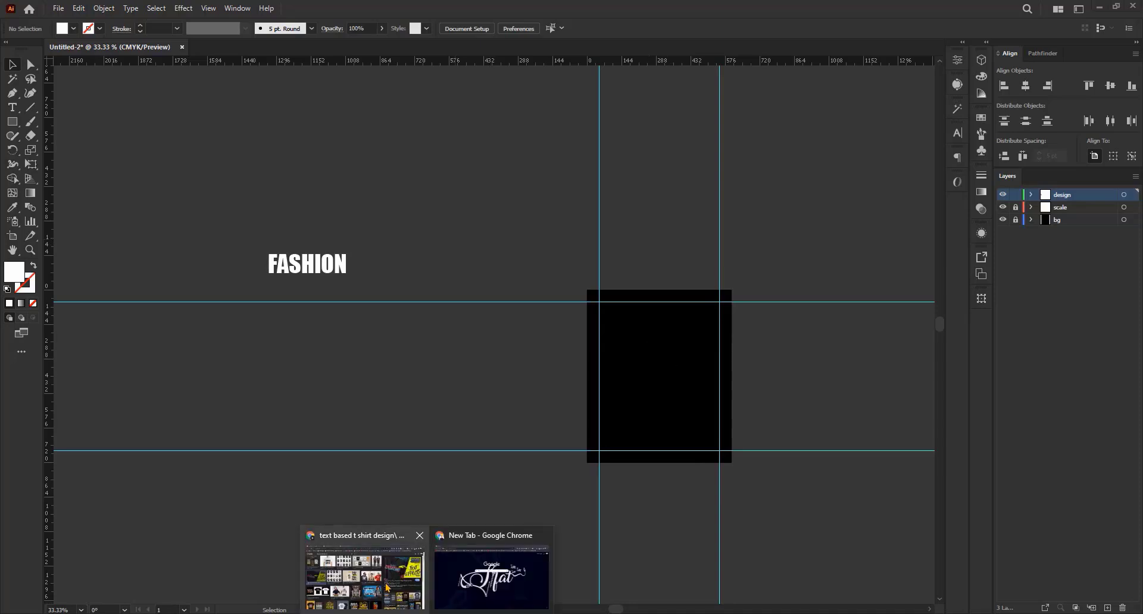
{"action": "left_click", "coordinate": [387, 586]}
{"action": "left_click", "coordinate": [268, 7]}
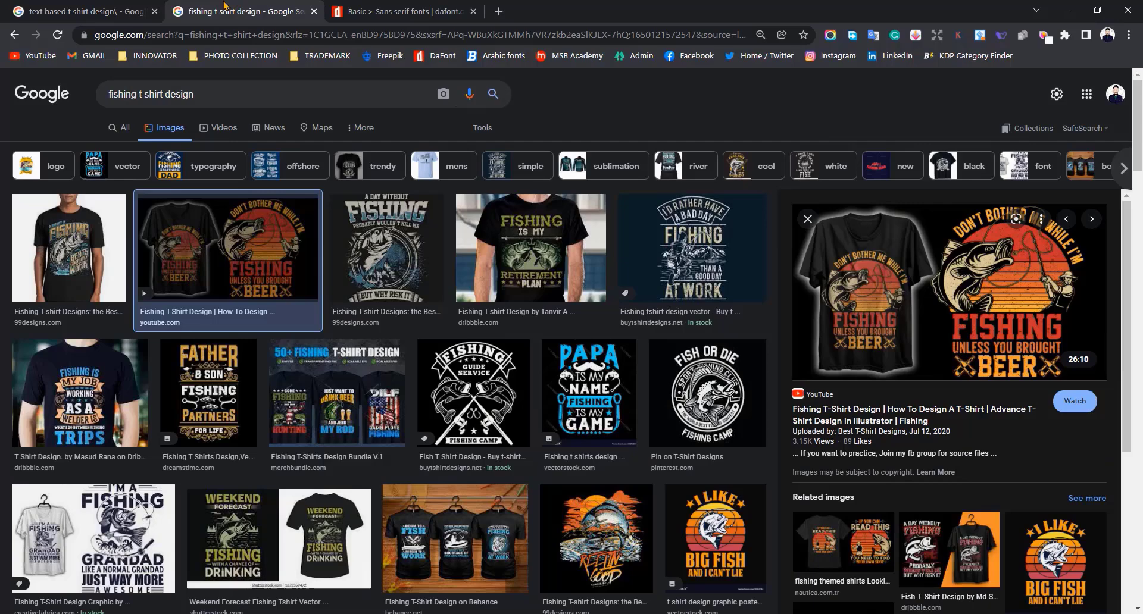
{"action": "left_click", "coordinate": [155, 12]}
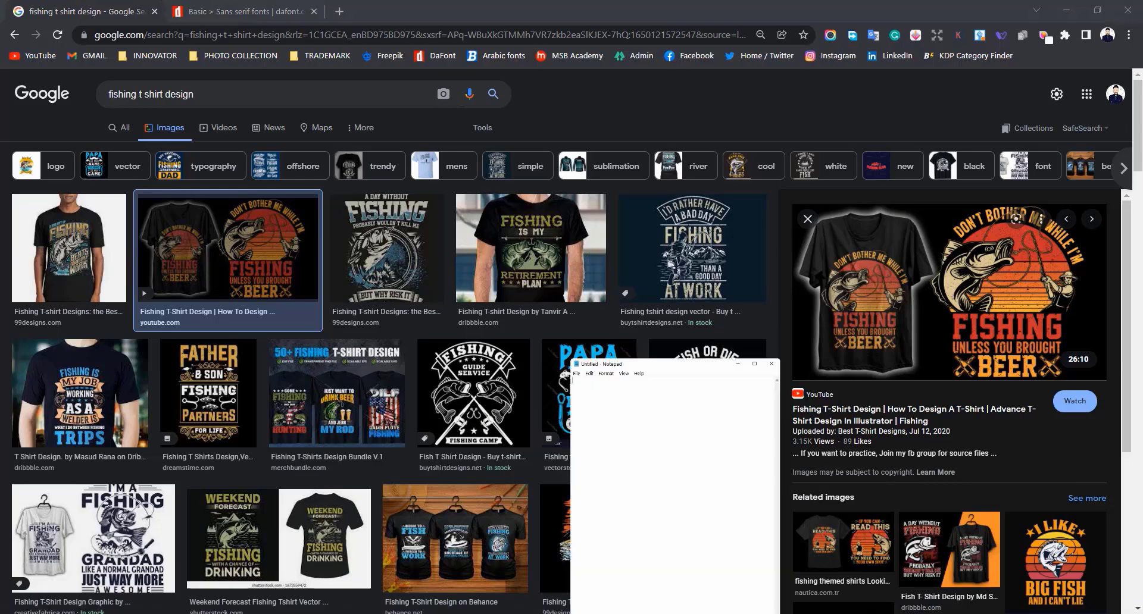
- Copy the "Fishing Is My Retirement Plan" T-shirt image from the search results and paste it beside the artboard in Illustrator
{"action": "left_click_drag", "start_coordinate": [679, 221], "coordinate": [767, 227]}
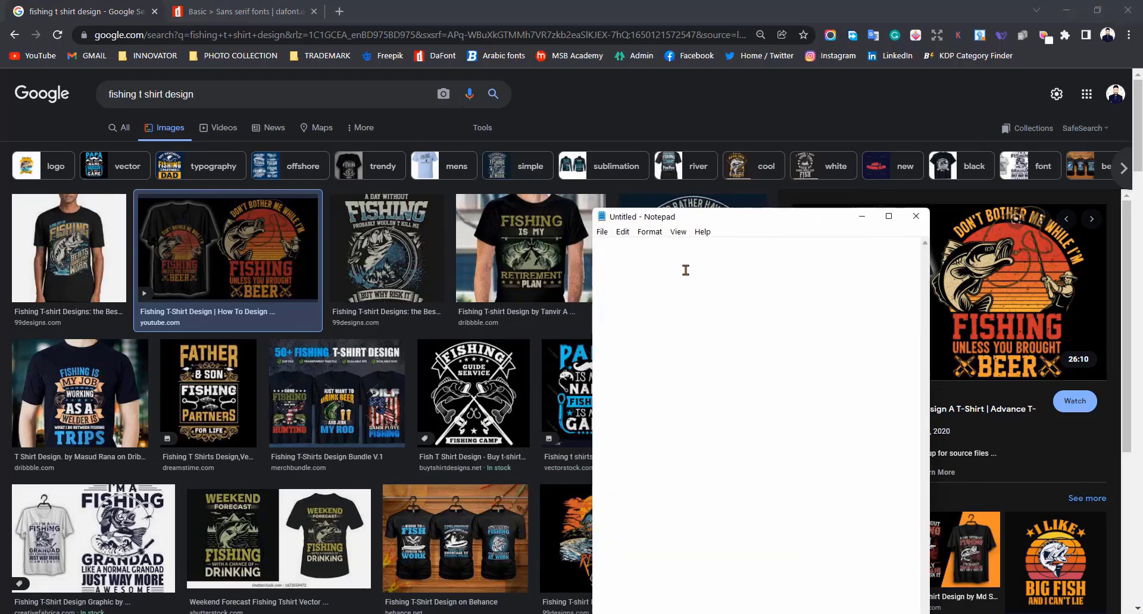
{"action": "right_click", "coordinate": [522, 241]}
{"action": "left_click", "coordinate": [559, 398]}
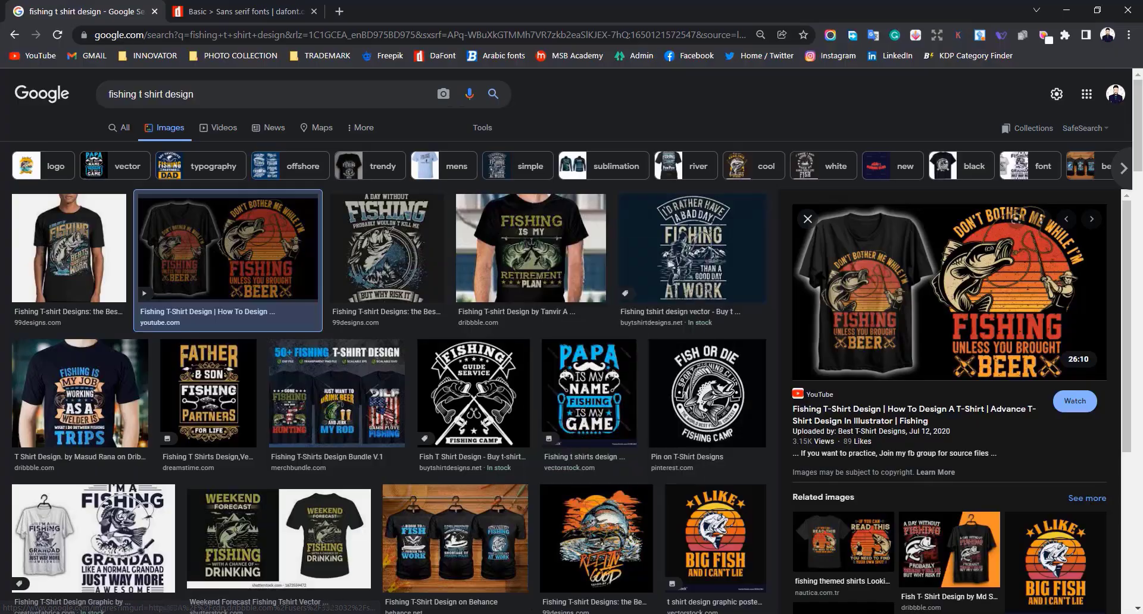
{"action": "key", "text": "alt+Tab"}
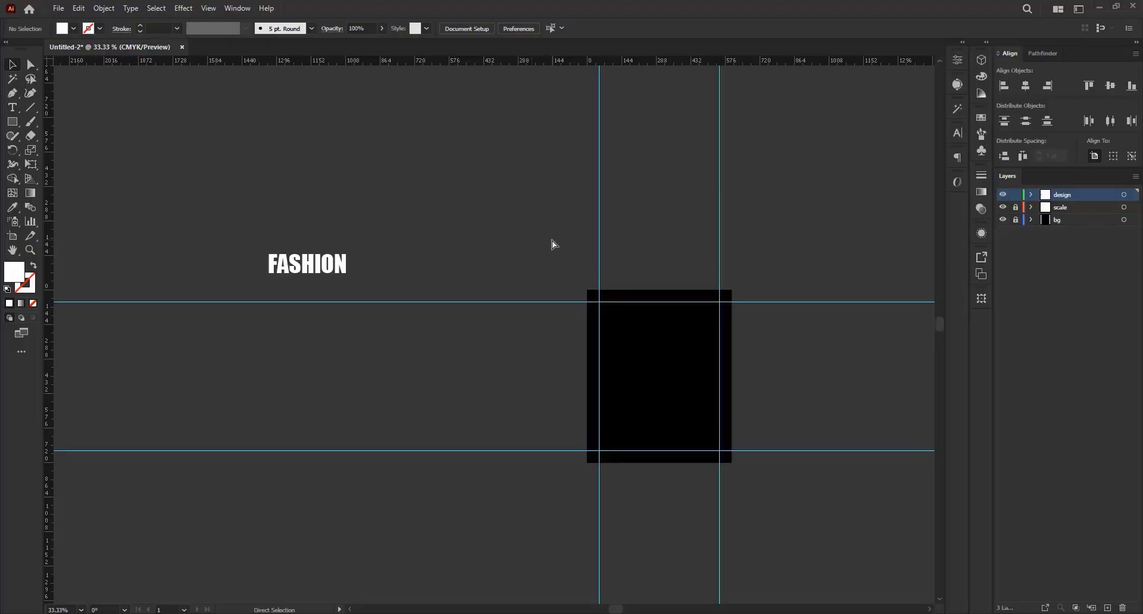
{"action": "key", "text": "ctrl+v"}
{"action": "scroll", "coordinate": [530, 268], "scroll_direction": "down", "scroll_amount": 2}
{"action": "scroll", "coordinate": [531, 267], "scroll_direction": "up", "scroll_amount": 2}
{"action": "left_click_drag", "start_coordinate": [530, 268], "coordinate": [531, 304]}
{"action": "scroll", "coordinate": [616, 294], "scroll_direction": "up", "scroll_amount": 1}
{"action": "left_click", "coordinate": [647, 256]}
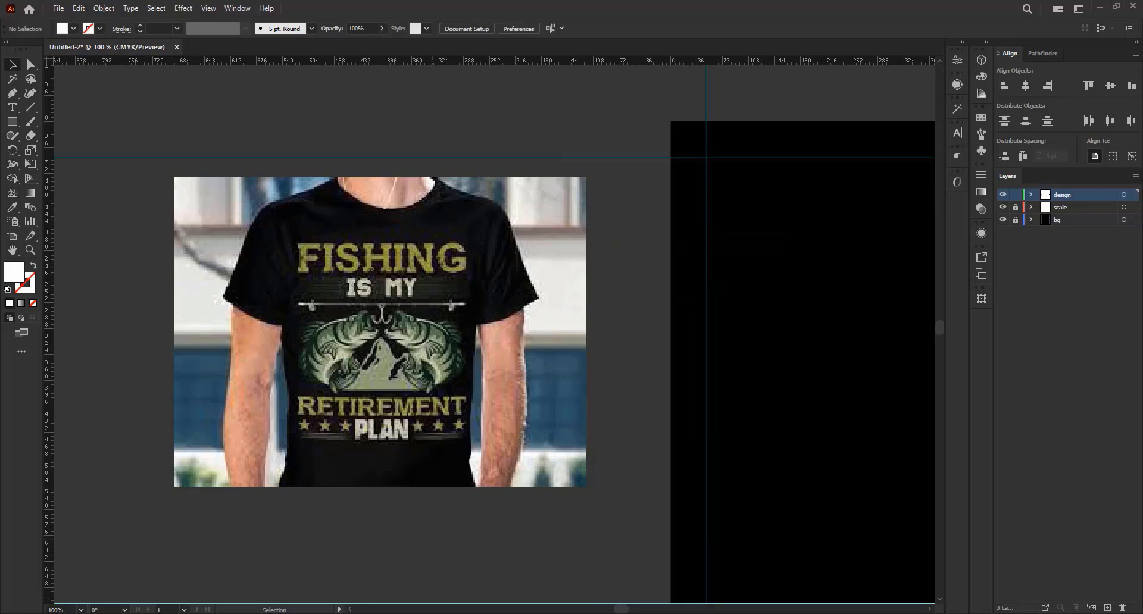
- Switch to Chrome and open the Fancy > Destroy font category on dafont.com
{"action": "mouse_move", "coordinate": [427, 613]}
{"action": "left_click", "coordinate": [364, 572]}
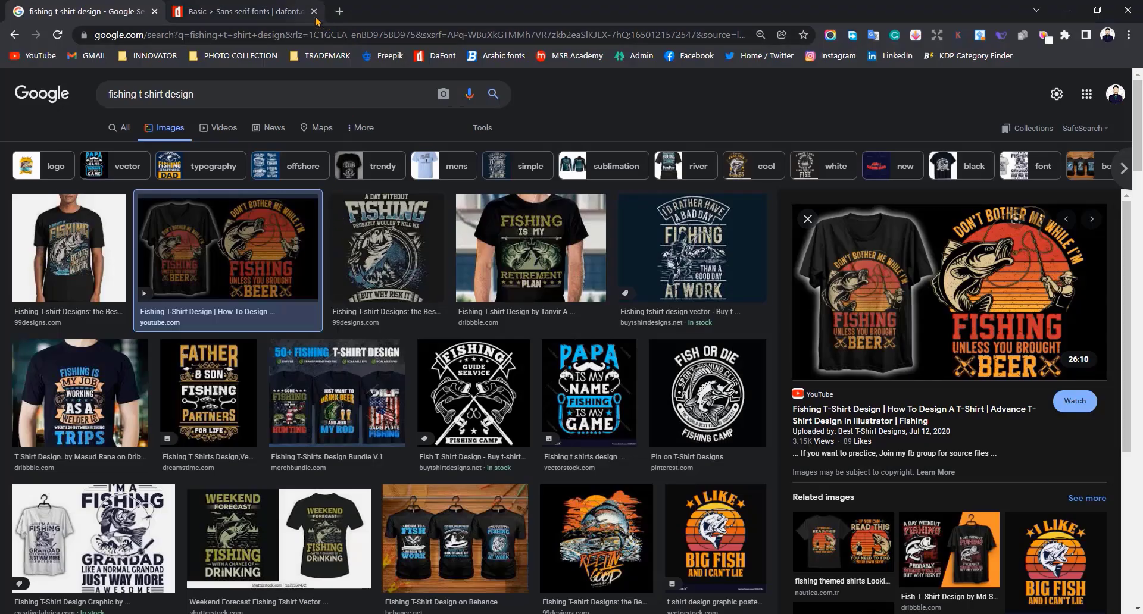
{"action": "left_click", "coordinate": [201, 8]}
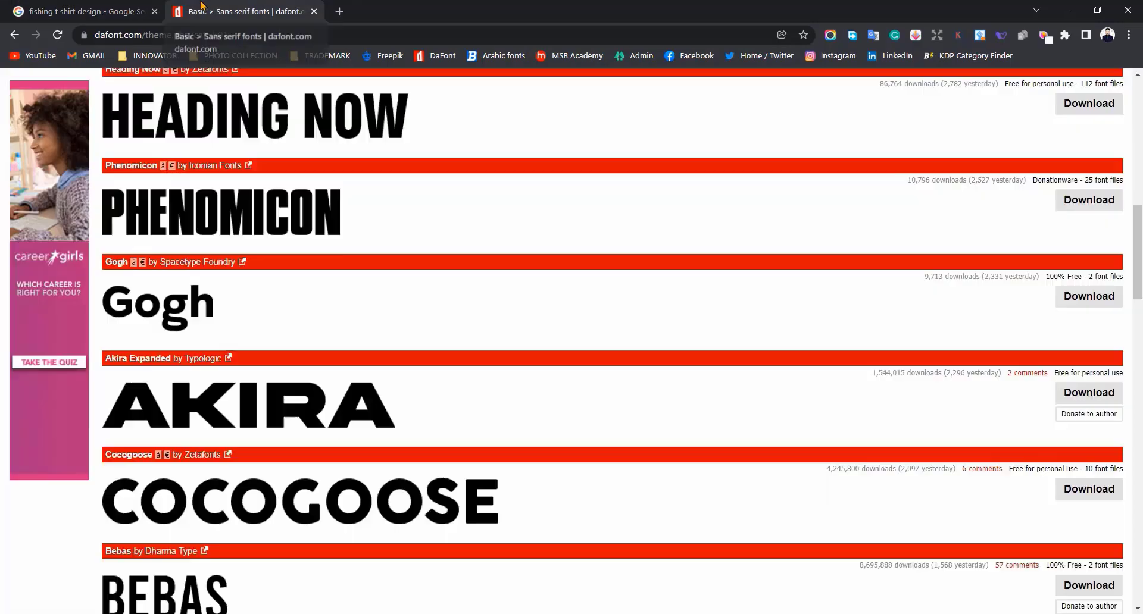
{"action": "scroll", "coordinate": [416, 179], "scroll_direction": "up", "scroll_amount": 12}
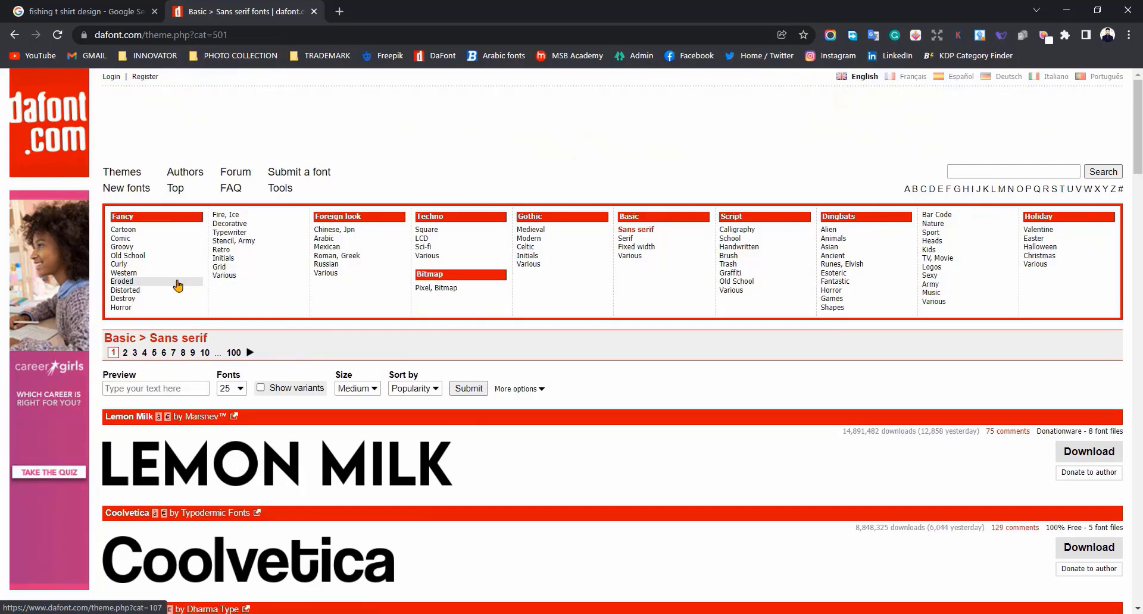
{"action": "left_click", "coordinate": [134, 301]}
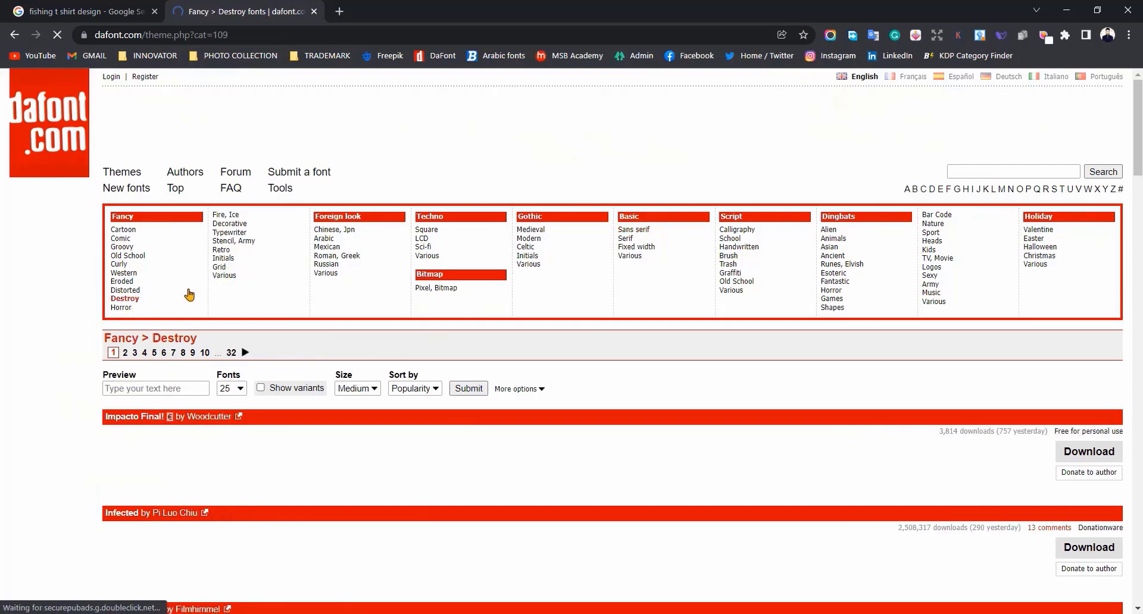
- Look through the distressed fonts in the Destroy category for styles suited to a T-shirt design
{"action": "scroll", "coordinate": [176, 317], "scroll_direction": "down", "scroll_amount": 2}
{"action": "scroll", "coordinate": [313, 318], "scroll_direction": "down", "scroll_amount": 2}
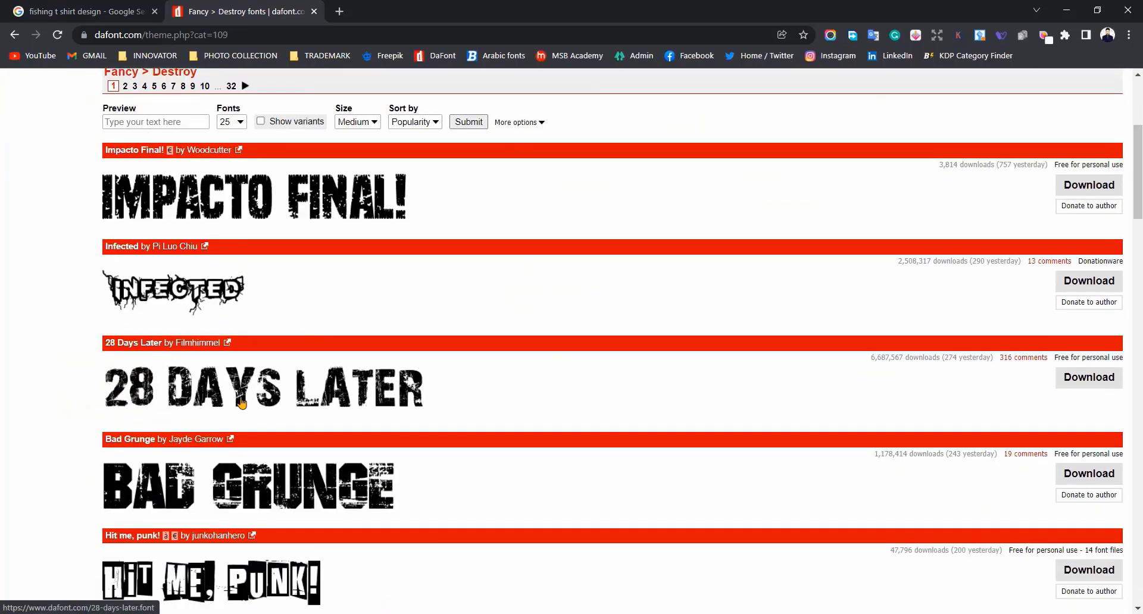
{"action": "scroll", "coordinate": [240, 402], "scroll_direction": "down", "scroll_amount": 2}
{"action": "scroll", "coordinate": [258, 333], "scroll_direction": "up", "scroll_amount": 4}
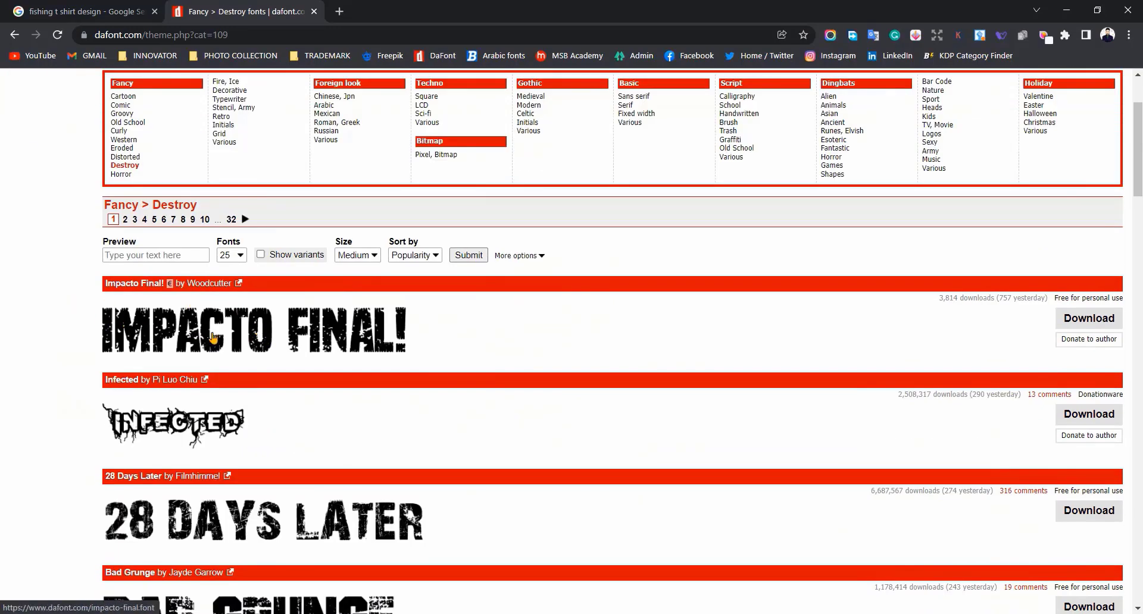
{"action": "scroll", "coordinate": [162, 340], "scroll_direction": "down", "scroll_amount": 3}
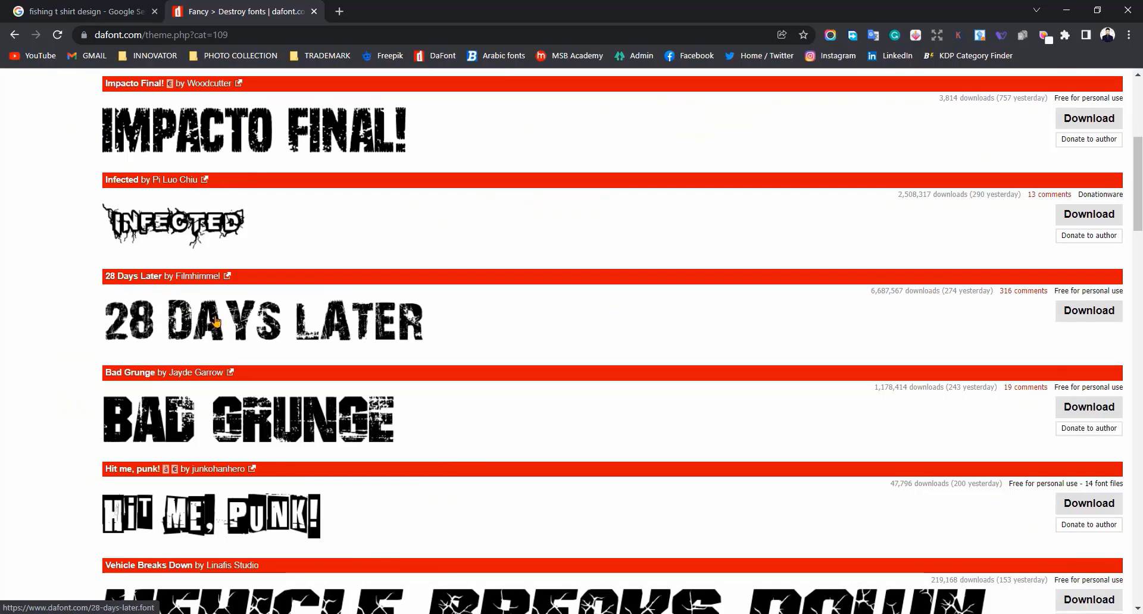
{"action": "scroll", "coordinate": [150, 355], "scroll_direction": "down", "scroll_amount": 3}
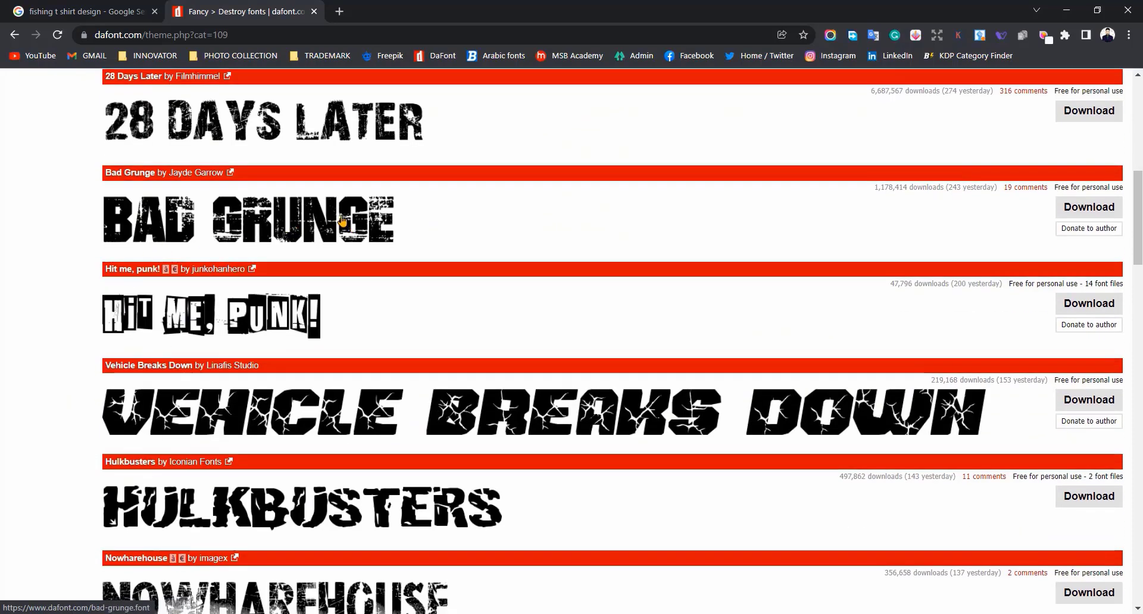
{"action": "scroll", "coordinate": [333, 268], "scroll_direction": "down", "scroll_amount": 3}
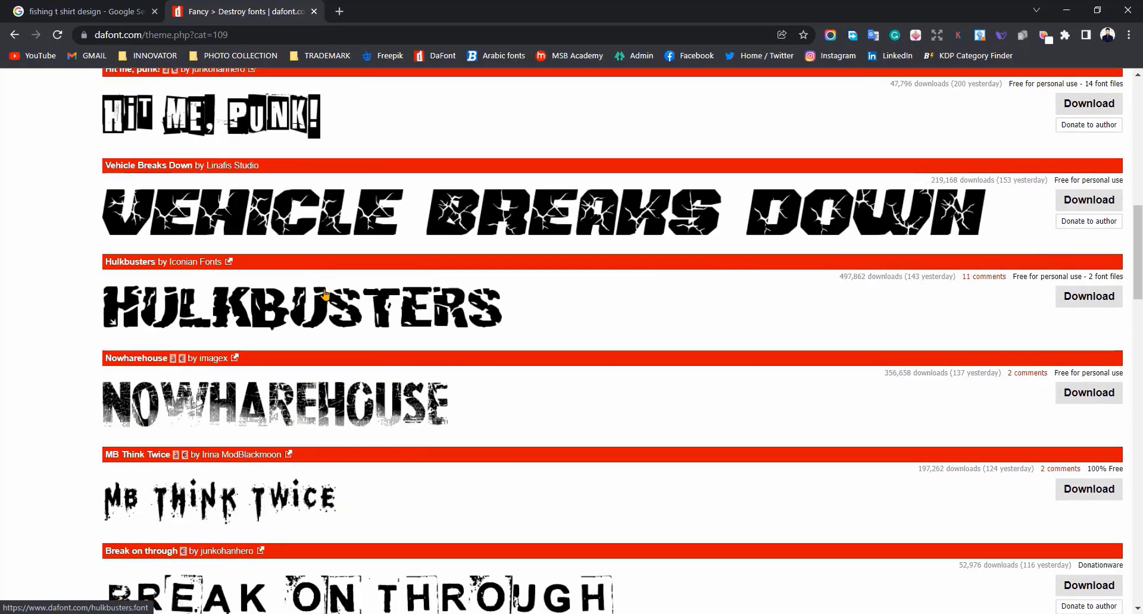
{"action": "scroll", "coordinate": [345, 305], "scroll_direction": "down", "scroll_amount": 9}
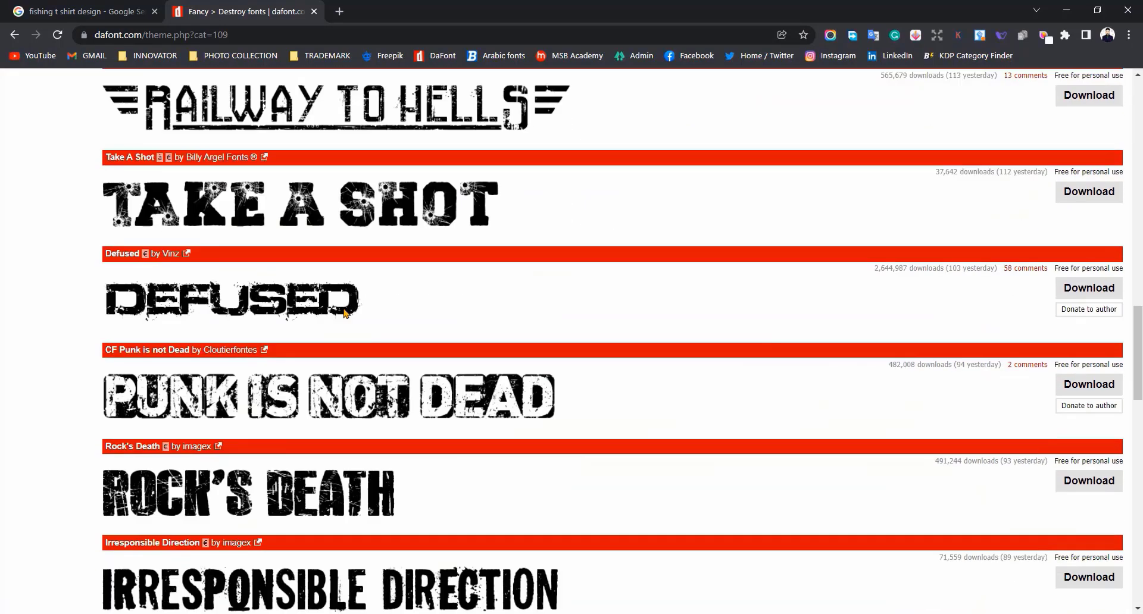
{"action": "scroll", "coordinate": [344, 314], "scroll_direction": "down", "scroll_amount": 1}
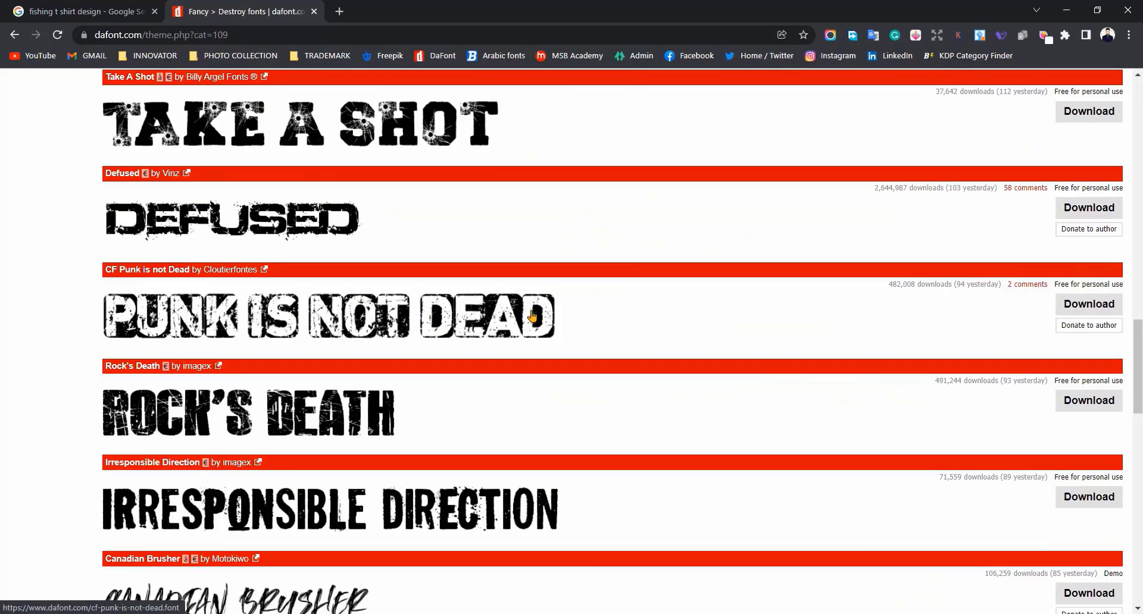
{"action": "scroll", "coordinate": [241, 310], "scroll_direction": "down", "scroll_amount": 4}
{"action": "scroll", "coordinate": [240, 331], "scroll_direction": "up", "scroll_amount": 3}
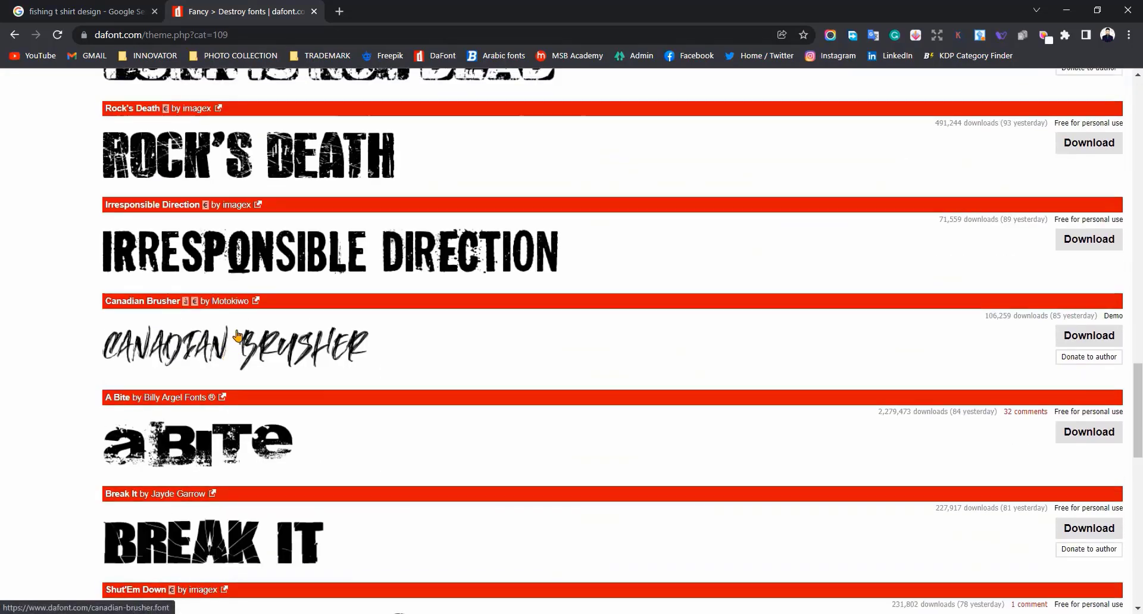
{"action": "scroll", "coordinate": [241, 331], "scroll_direction": "up", "scroll_amount": 14}
- Open Freepik in a new browser tab and view its account menu
{"action": "left_click", "coordinate": [80, 12]}
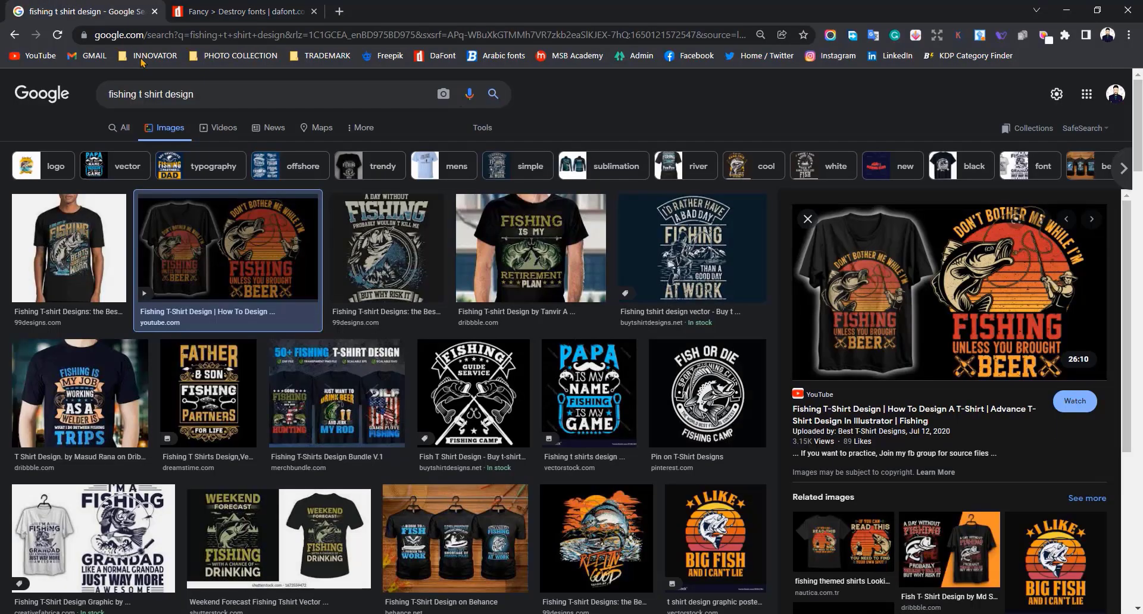
{"action": "left_click", "coordinate": [291, 8]}
{"action": "left_click", "coordinate": [339, 11]}
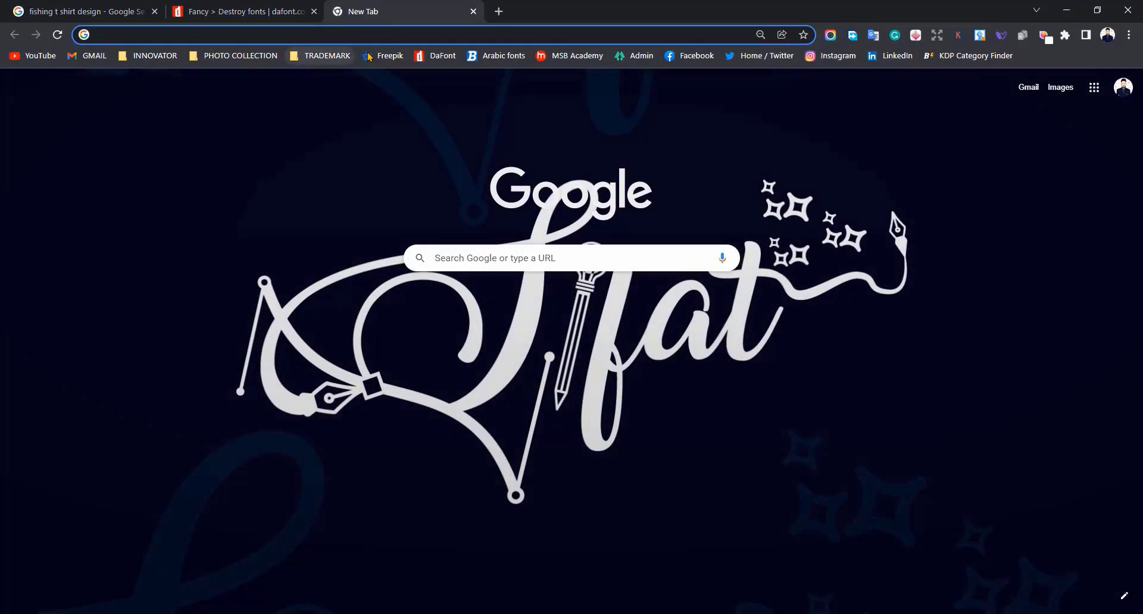
{"action": "left_click", "coordinate": [386, 57]}
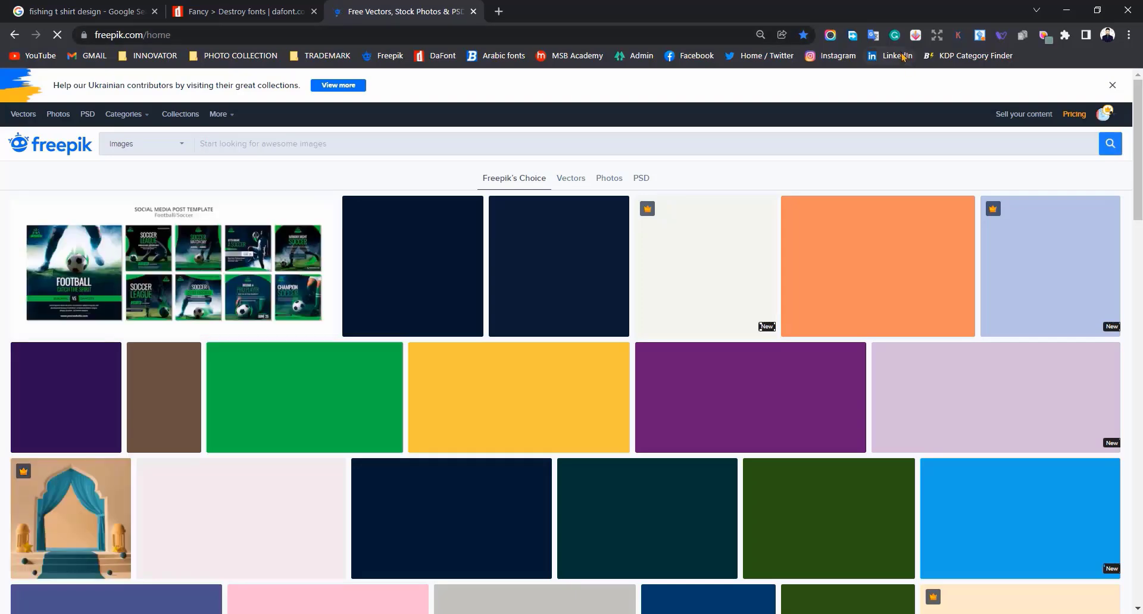
{"action": "left_click", "coordinate": [1104, 121]}
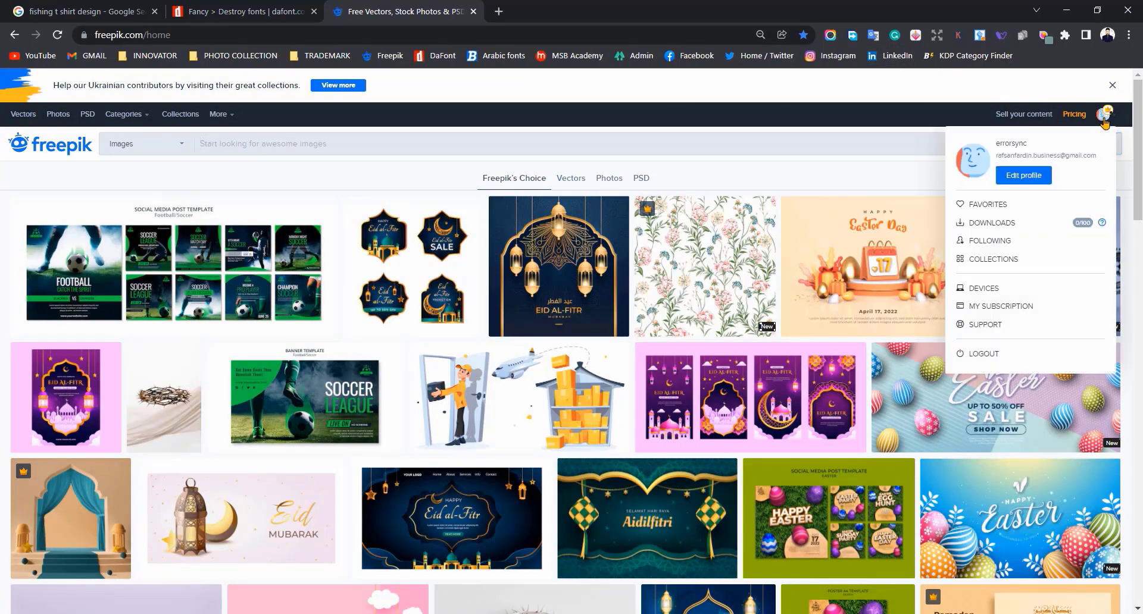
- Restrict the Freepik image search to premium vectors and search for "fishing"
{"action": "left_click", "coordinate": [176, 145]}
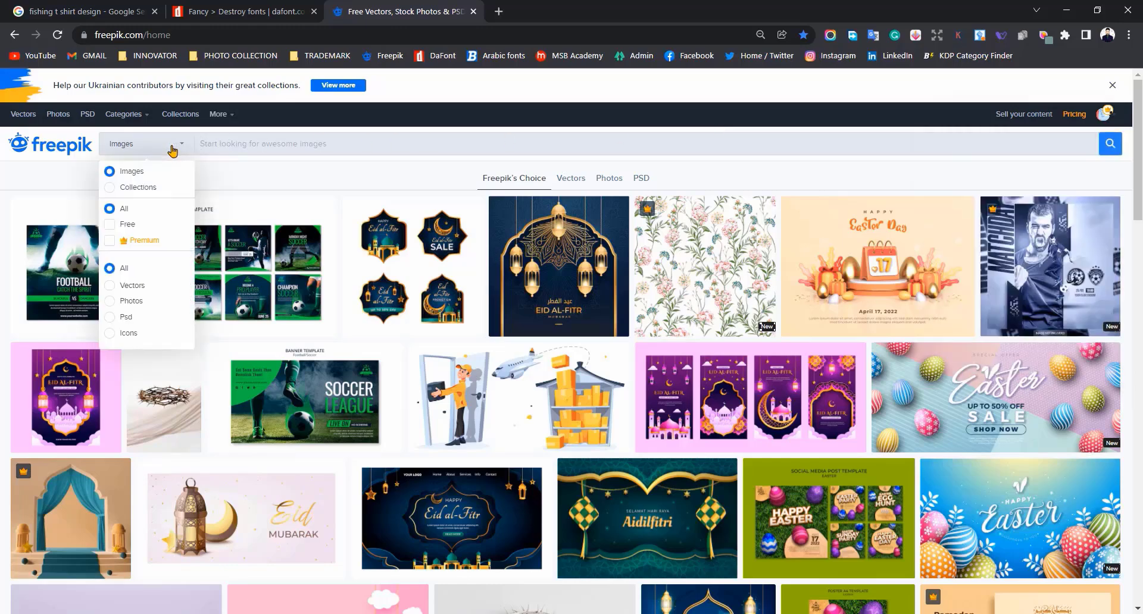
{"action": "left_click", "coordinate": [110, 224]}
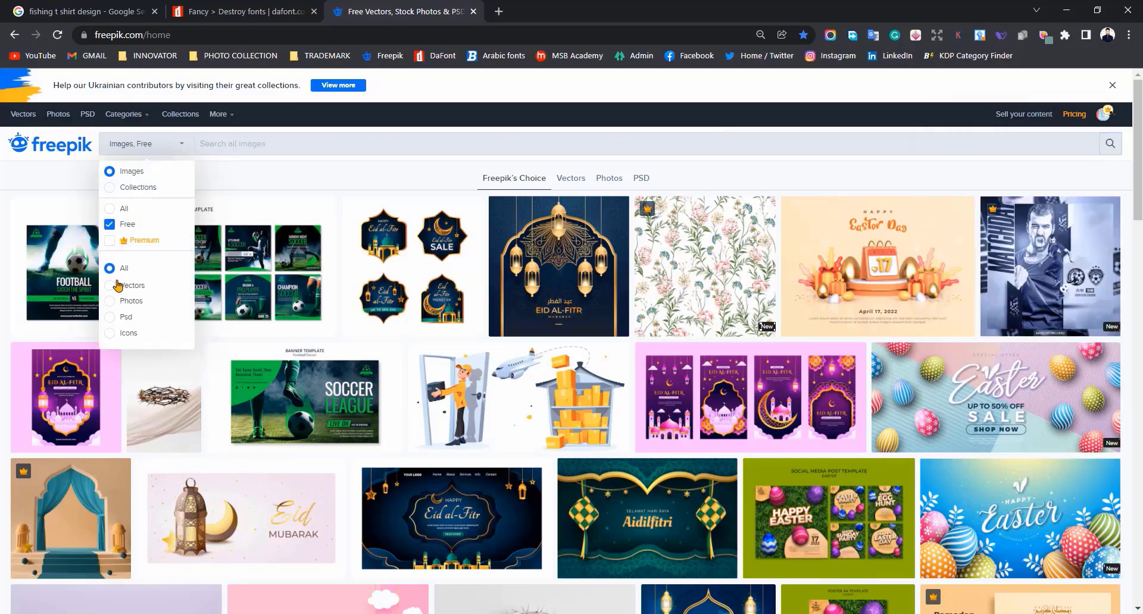
{"action": "left_click", "coordinate": [113, 286]}
{"action": "left_click", "coordinate": [110, 242]}
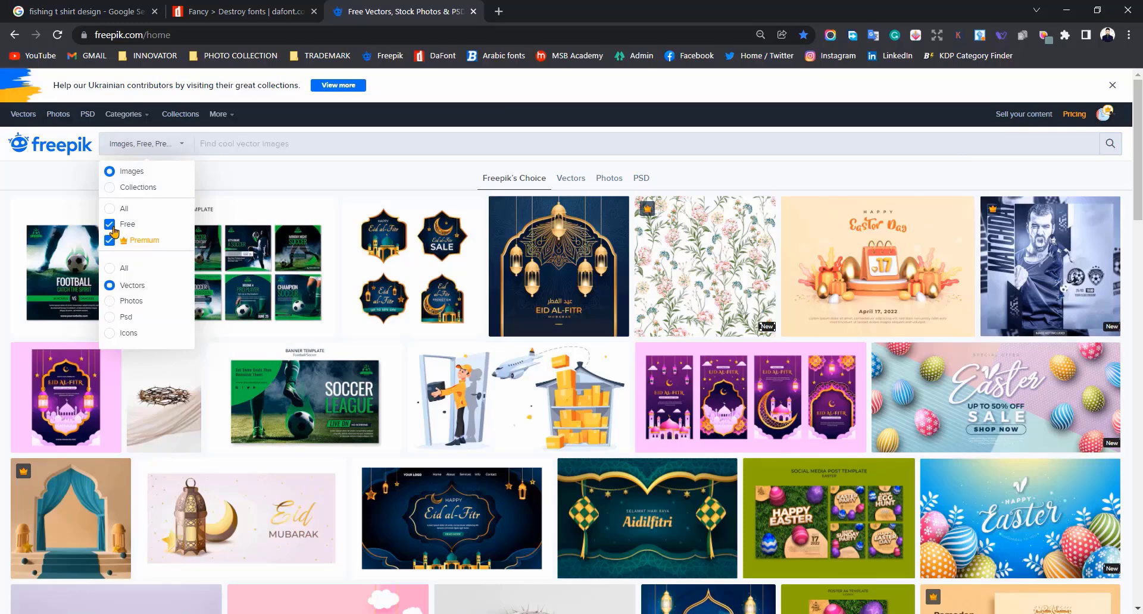
{"action": "left_click", "coordinate": [110, 226]}
{"action": "left_click", "coordinate": [238, 144]}
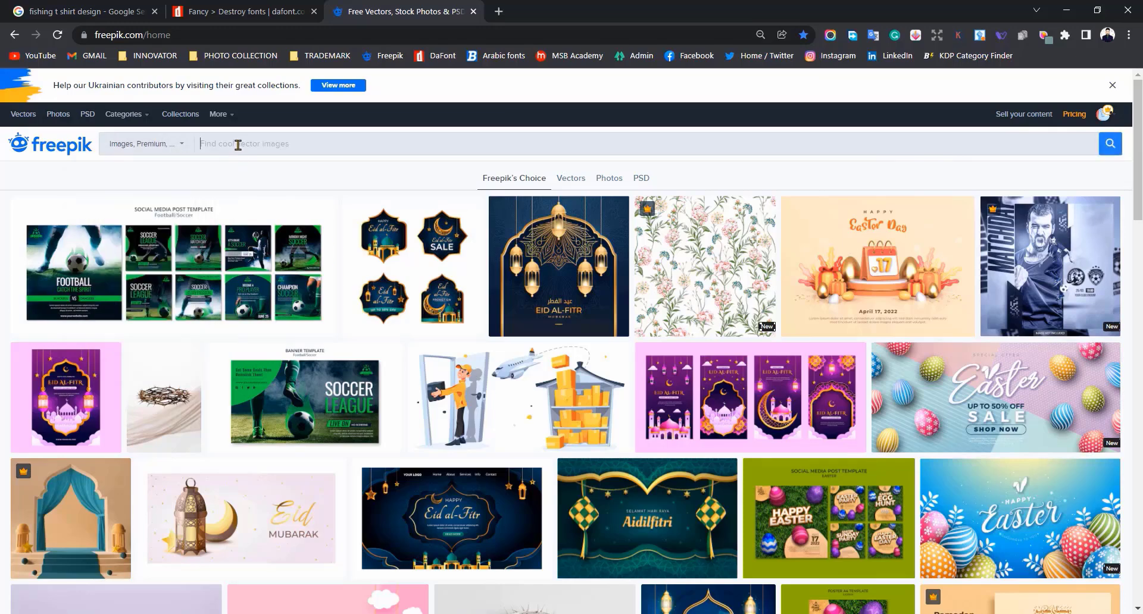
{"action": "type", "text": "fishing"}
{"action": "key", "text": "Return"}
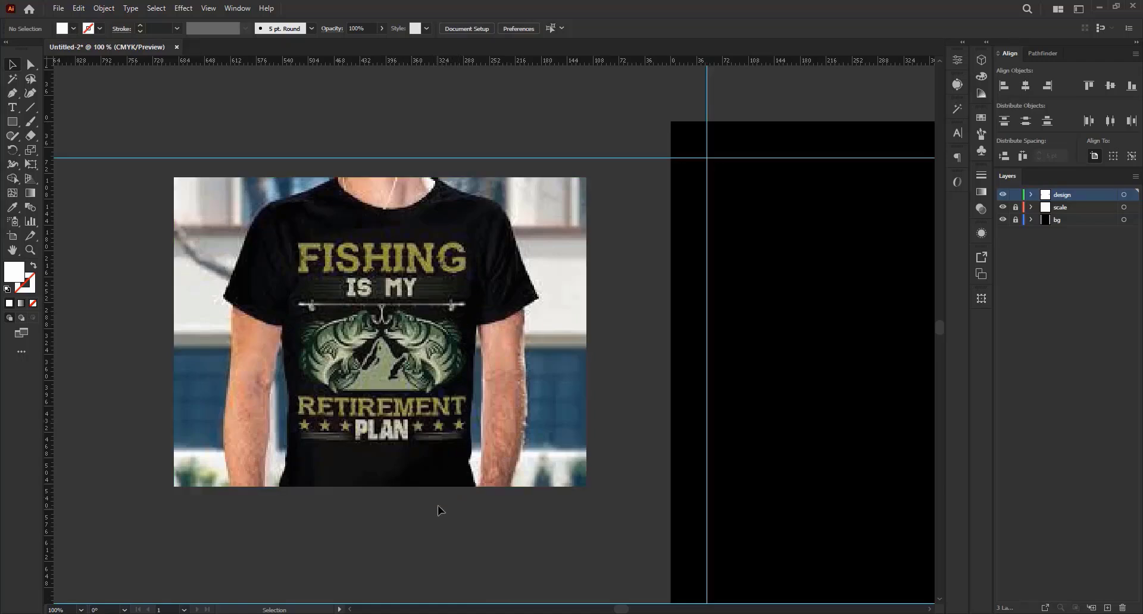
- Return to the Freepik fishing results and open the fishing man cartoon illustration and the sea fishing vector set in separate tabs
{"action": "mouse_move", "coordinate": [427, 613]}
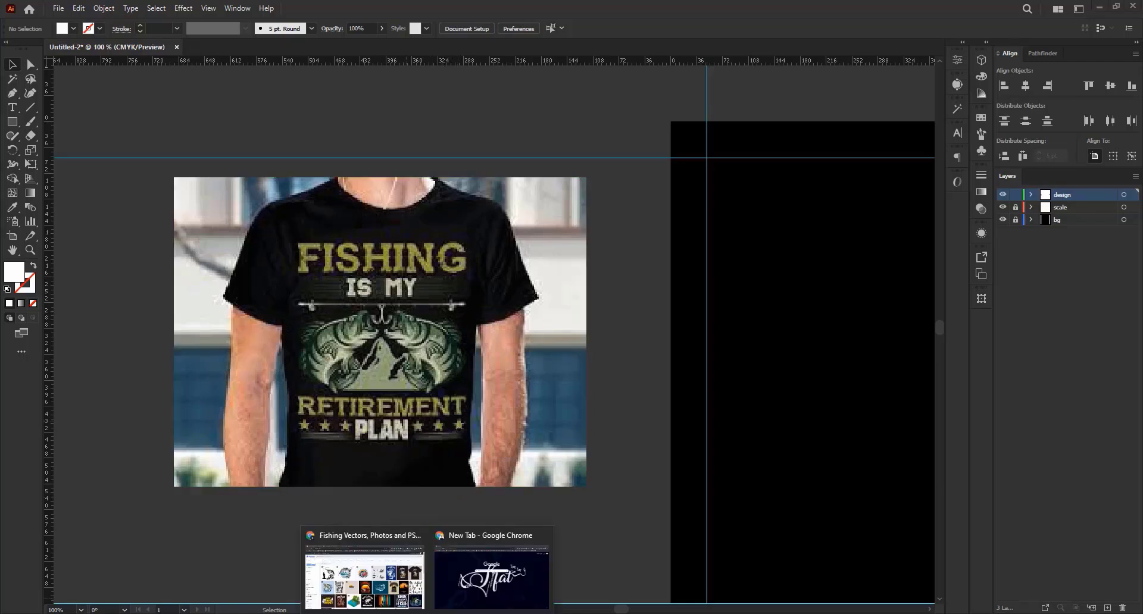
{"action": "left_click", "coordinate": [364, 574]}
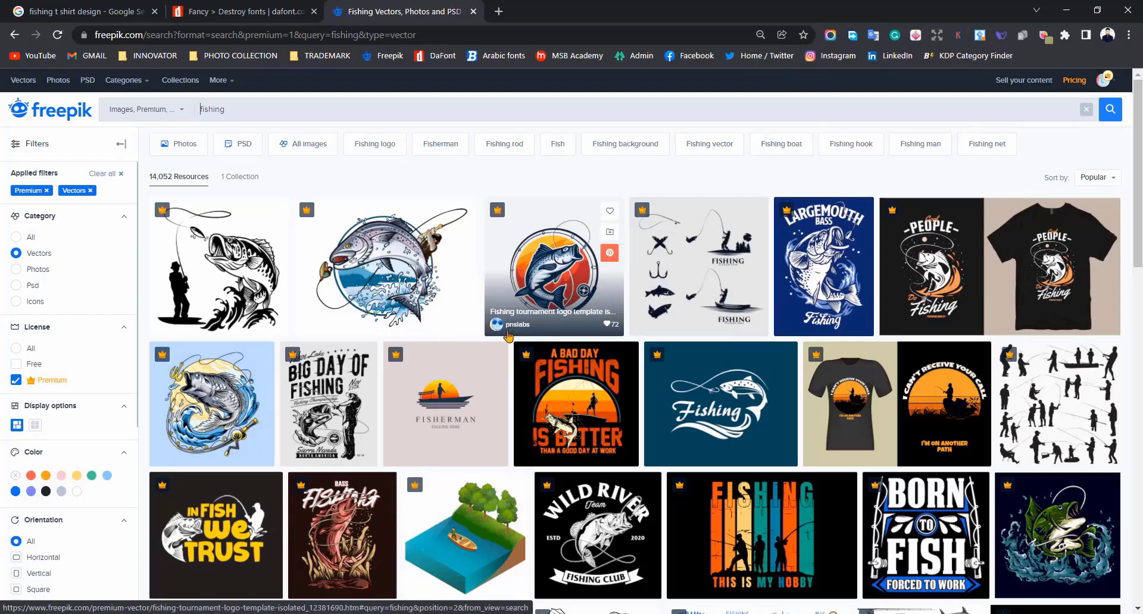
{"action": "scroll", "coordinate": [324, 336], "scroll_direction": "down", "scroll_amount": 3}
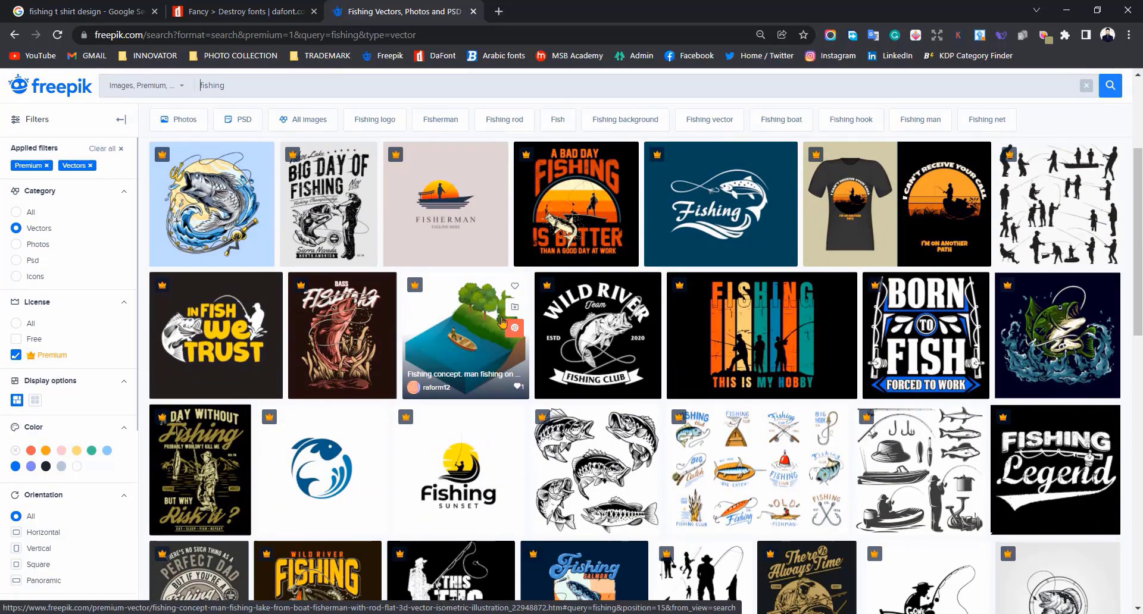
{"action": "scroll", "coordinate": [753, 288], "scroll_direction": "down", "scroll_amount": 4}
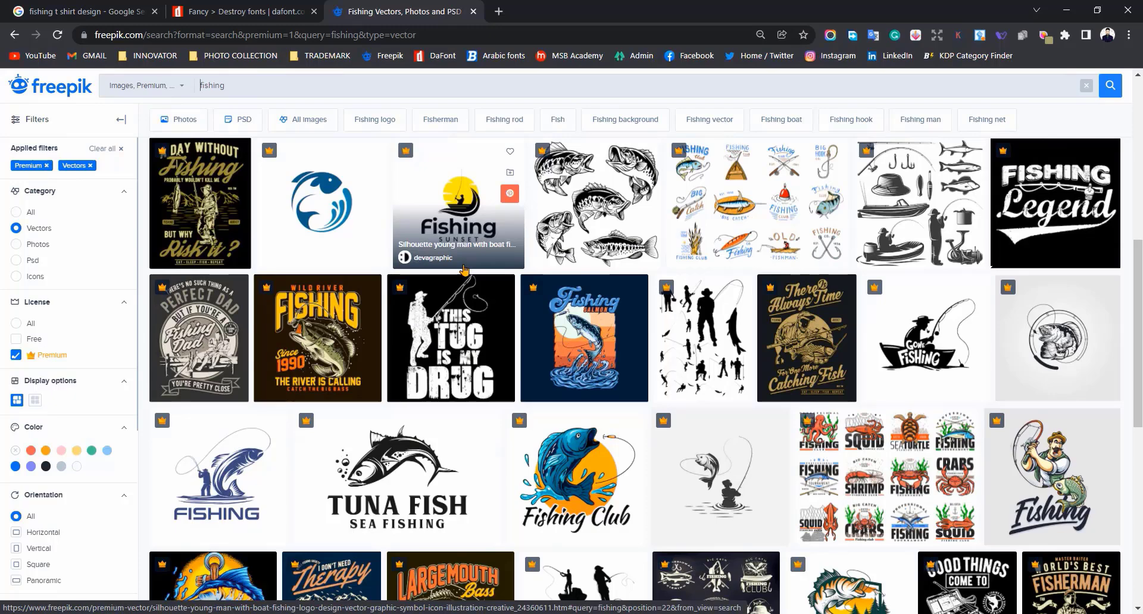
{"action": "scroll", "coordinate": [463, 269], "scroll_direction": "down", "scroll_amount": 2}
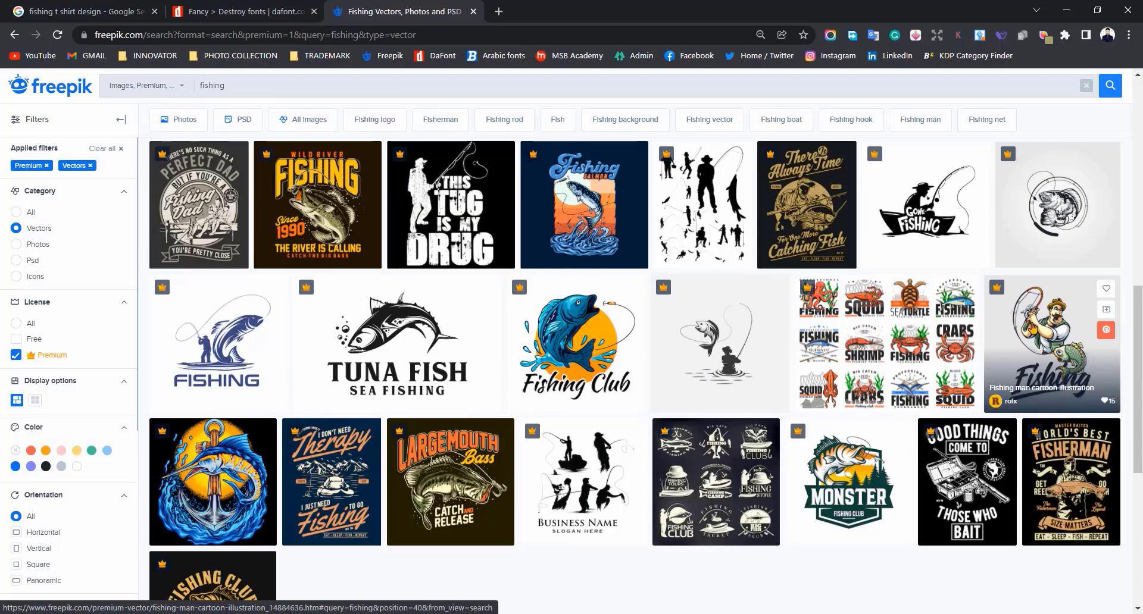
{"action": "middle_click", "coordinate": [1036, 350]}
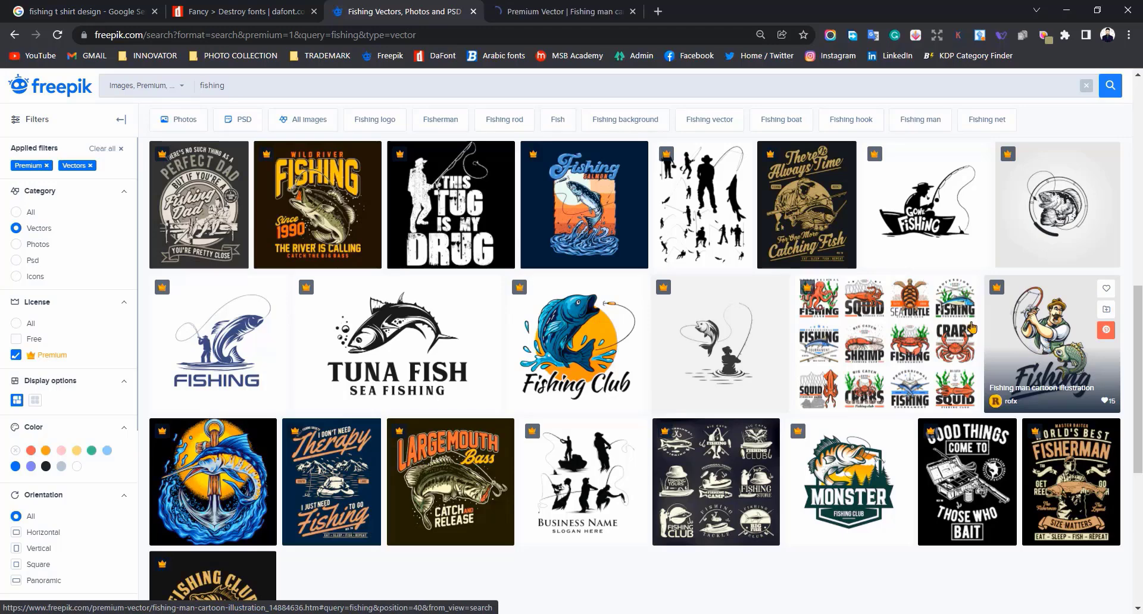
{"action": "middle_click", "coordinate": [906, 366]}
{"action": "scroll", "coordinate": [737, 363], "scroll_direction": "down", "scroll_amount": 5}
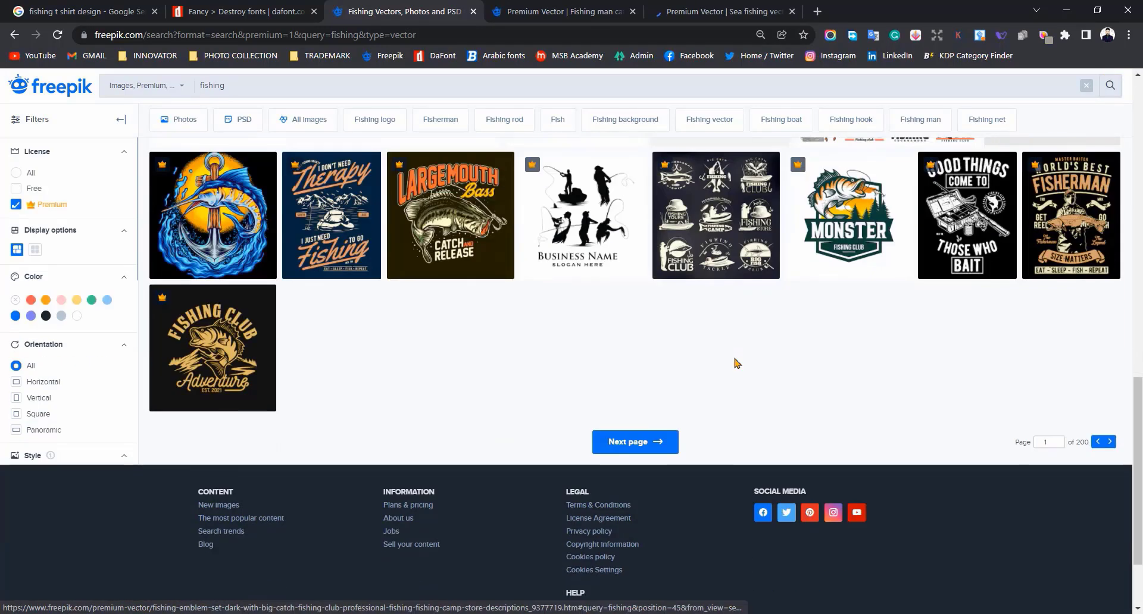
- Look through the fishing results, continue to the second page, and open the leaping-fish "Text Logo" template in a separate tab
{"action": "scroll", "coordinate": [608, 280], "scroll_direction": "up", "scroll_amount": 7}
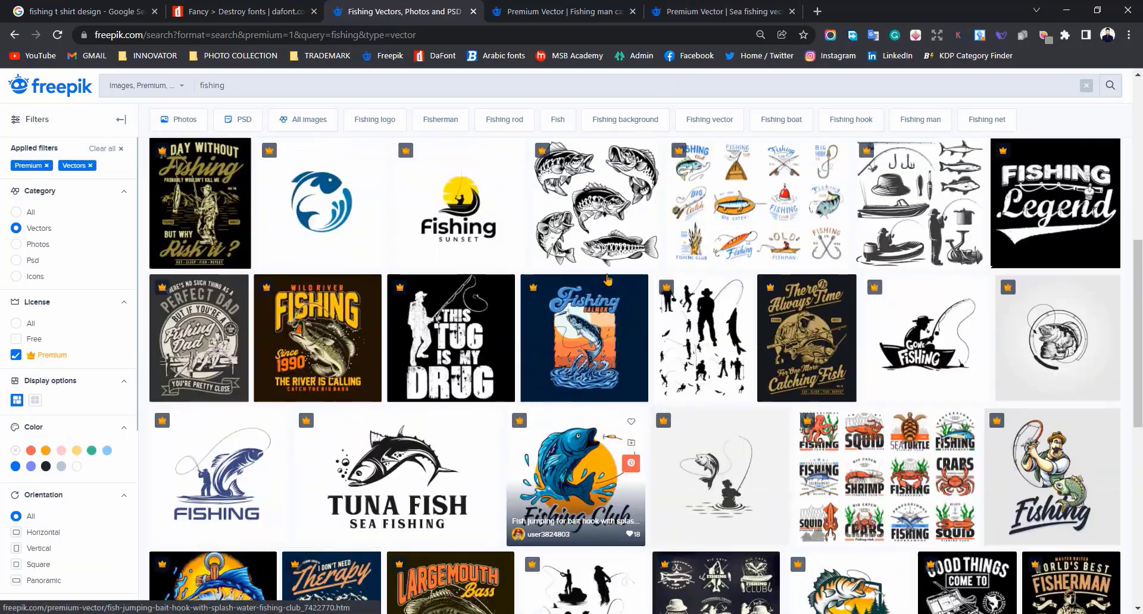
{"action": "scroll", "coordinate": [502, 304], "scroll_direction": "up", "scroll_amount": 2}
{"action": "scroll", "coordinate": [501, 303], "scroll_direction": "down", "scroll_amount": 3}
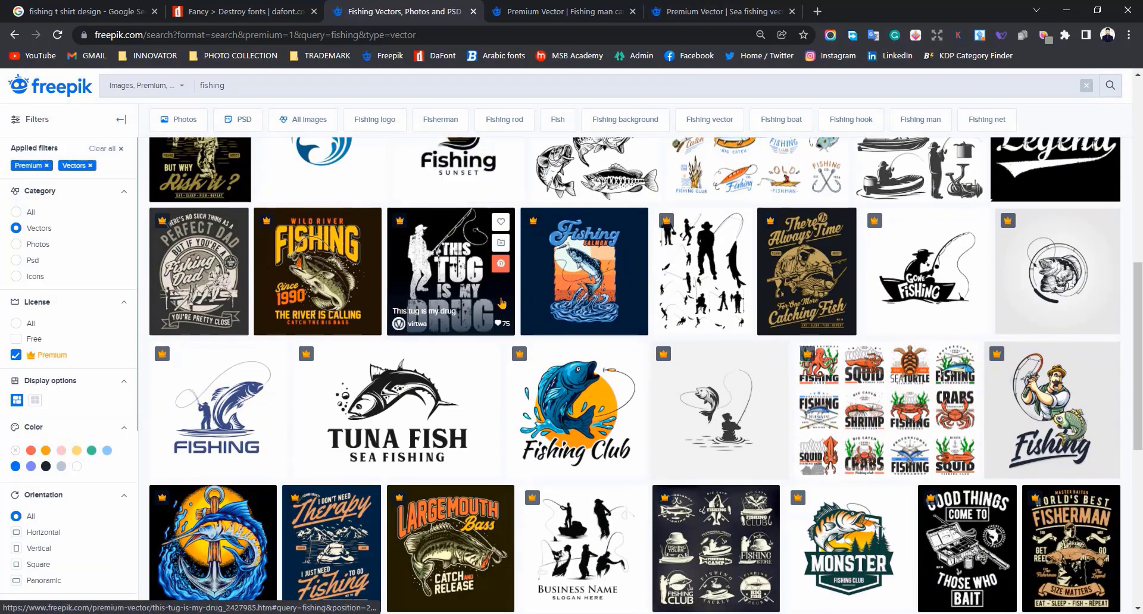
{"action": "scroll", "coordinate": [501, 303], "scroll_direction": "up", "scroll_amount": 2}
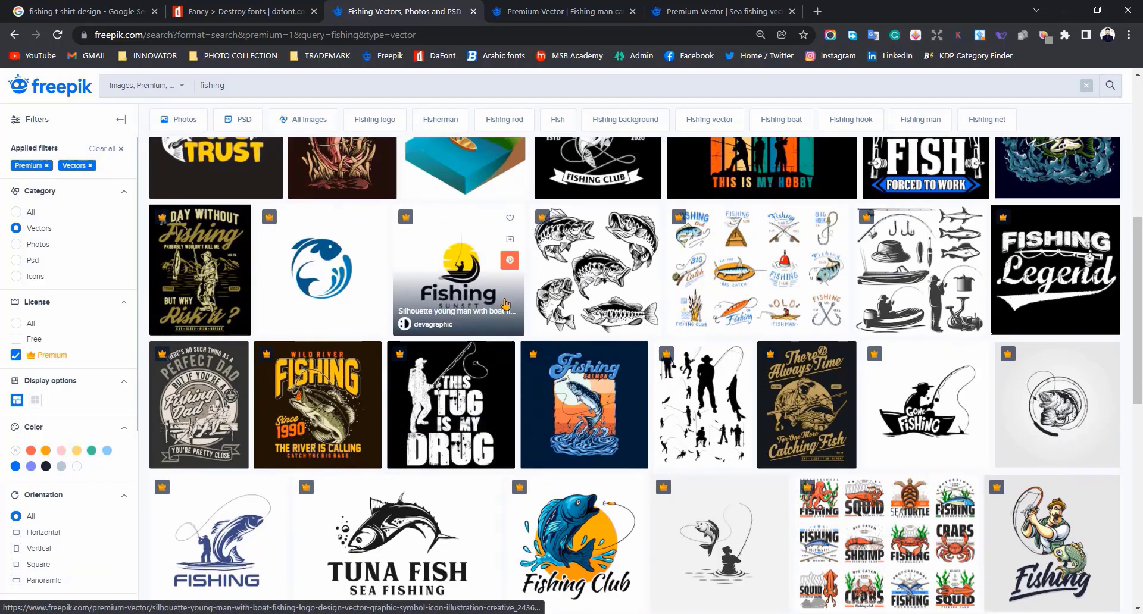
{"action": "scroll", "coordinate": [505, 305], "scroll_direction": "down", "scroll_amount": 7}
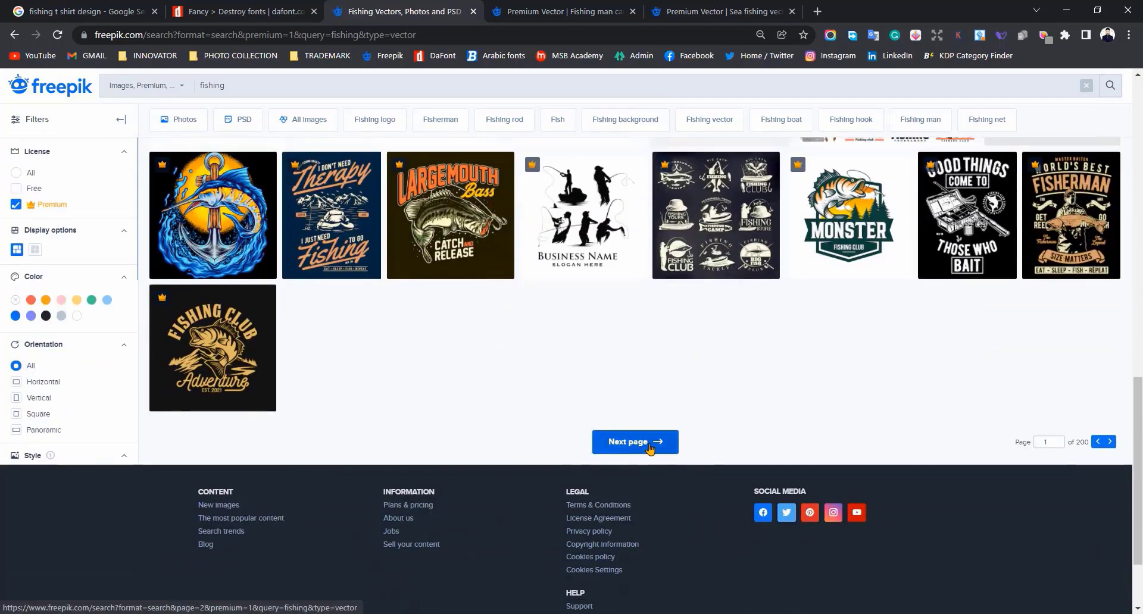
{"action": "left_click", "coordinate": [635, 442]}
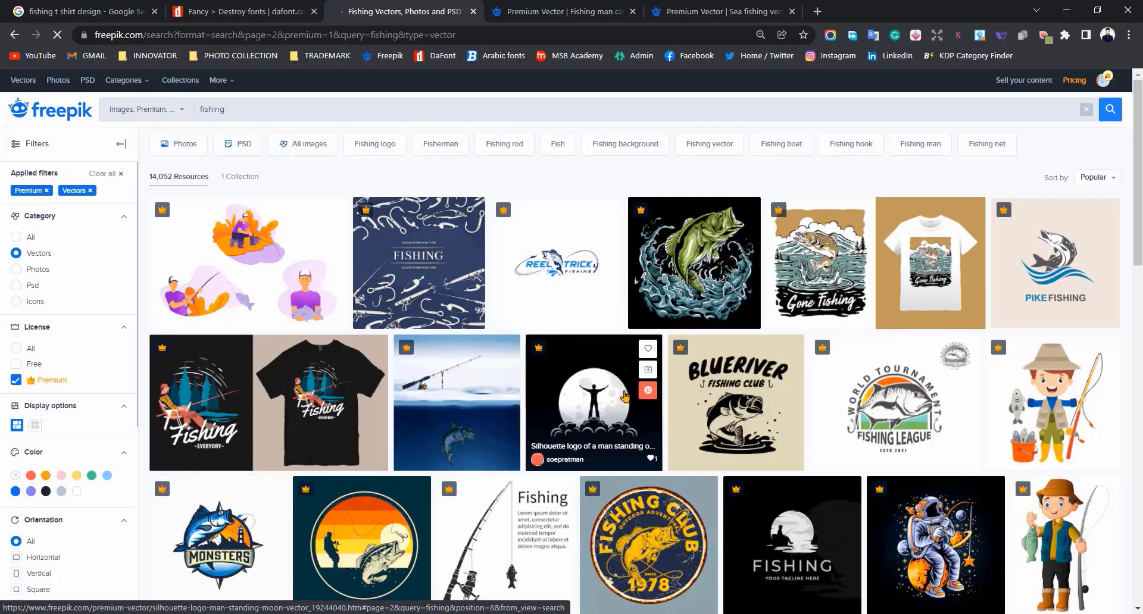
{"action": "scroll", "coordinate": [642, 387], "scroll_direction": "down", "scroll_amount": 2}
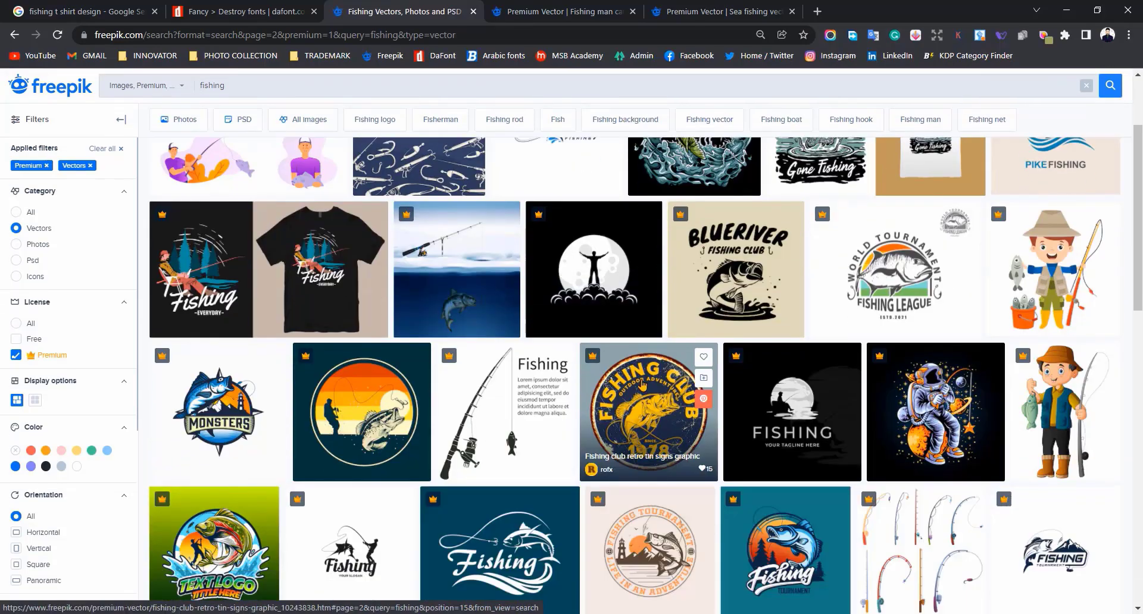
{"action": "scroll", "coordinate": [647, 379], "scroll_direction": "down", "scroll_amount": 2}
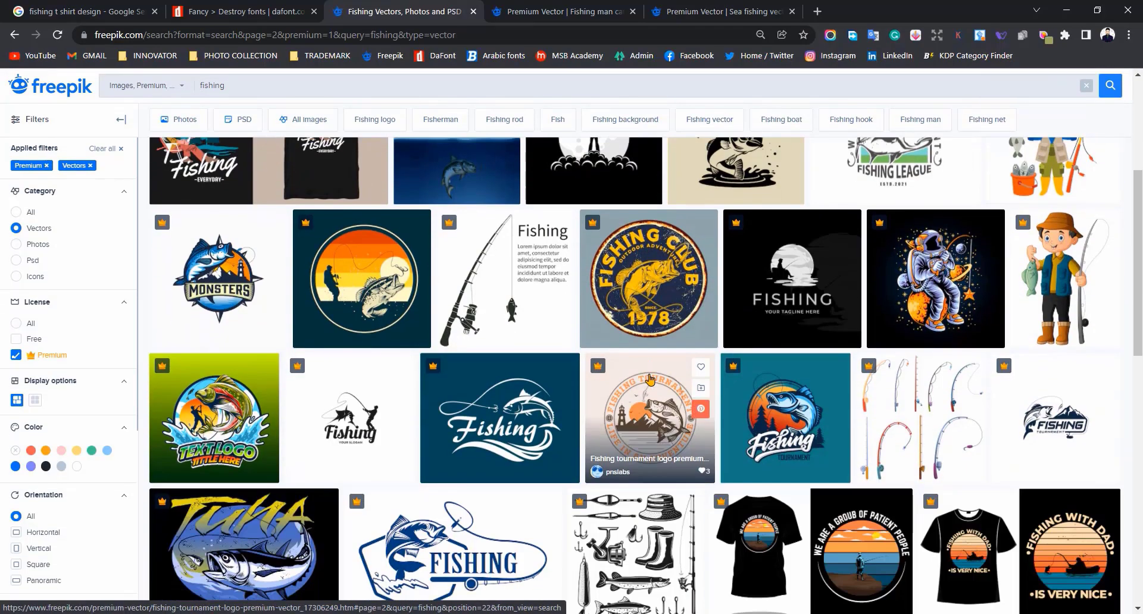
{"action": "scroll", "coordinate": [595, 372], "scroll_direction": "down", "scroll_amount": 2}
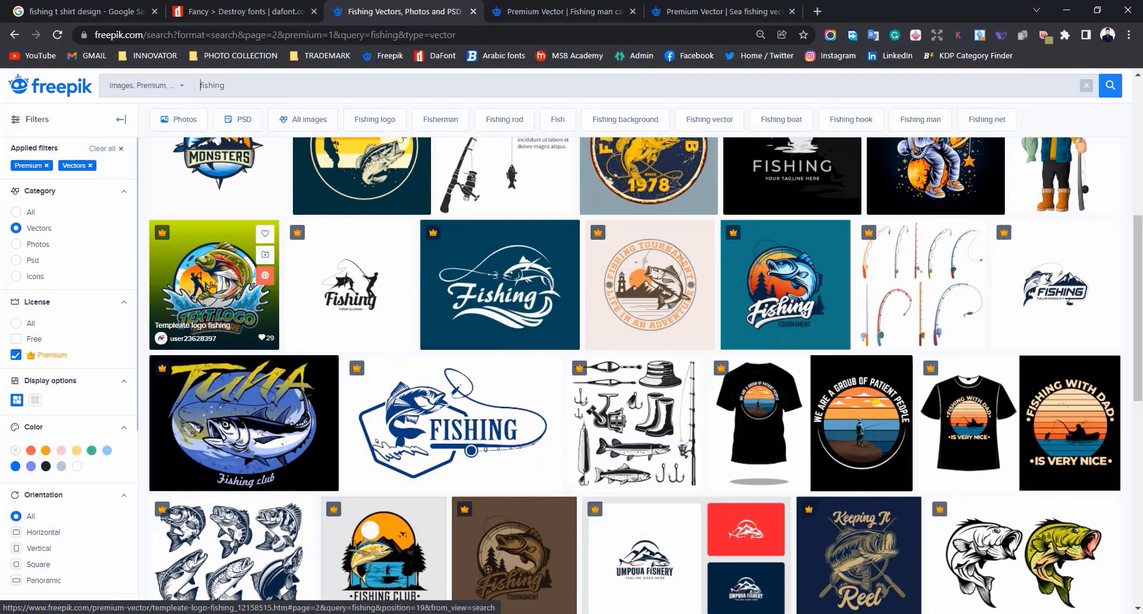
{"action": "middle_click", "coordinate": [213, 294]}
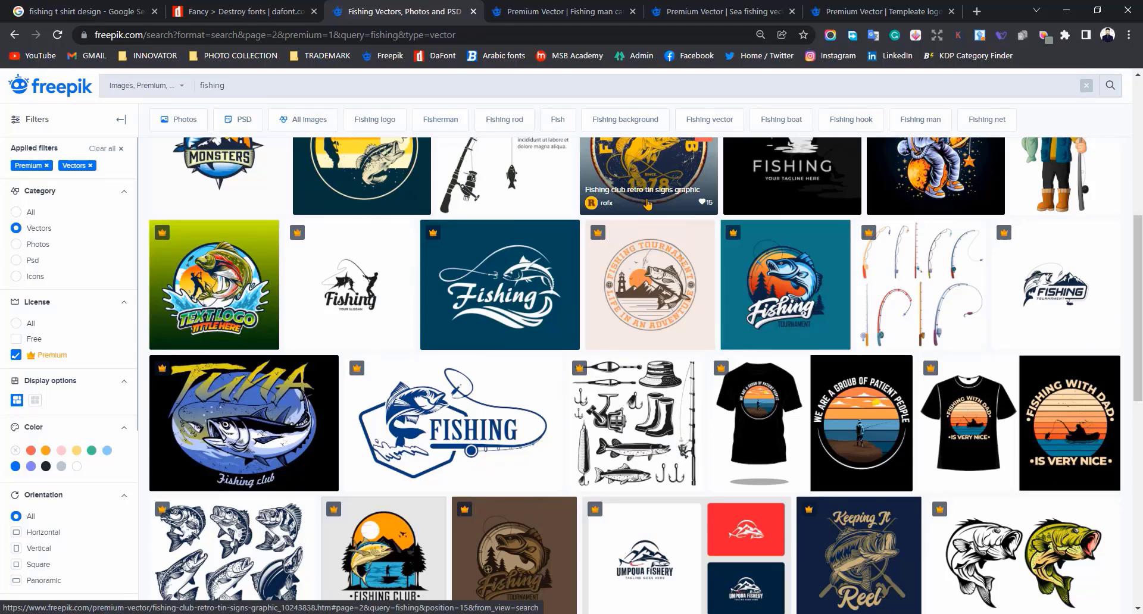
- Download the fishing logo template archive and close its tab
{"action": "left_click", "coordinate": [901, 11]}
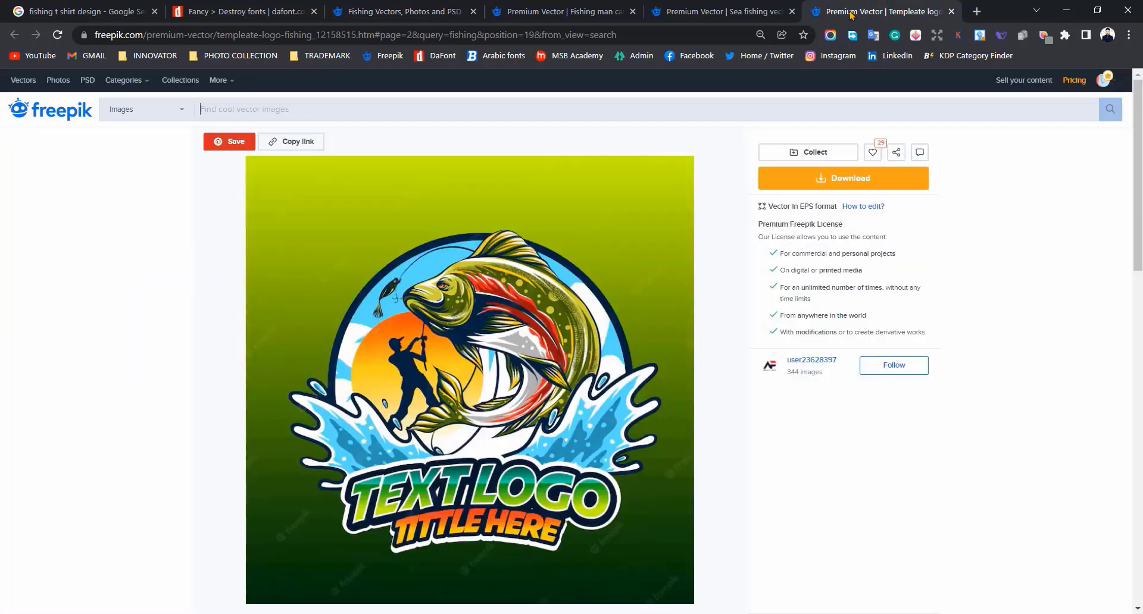
{"action": "left_click", "coordinate": [865, 186]}
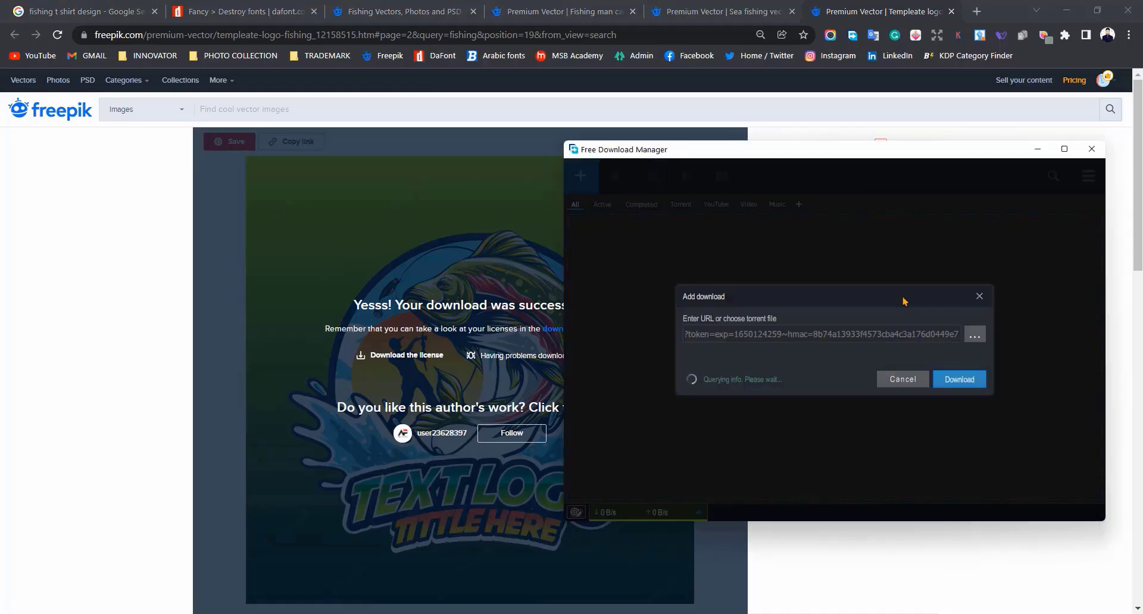
{"action": "left_click", "coordinate": [954, 401]}
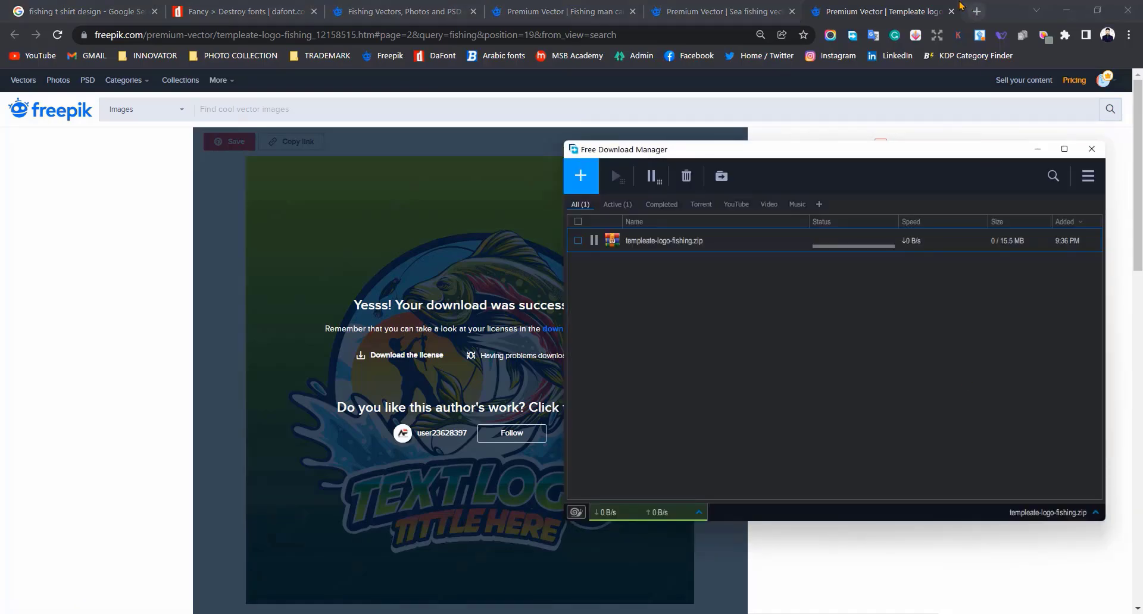
{"action": "left_click", "coordinate": [951, 12]}
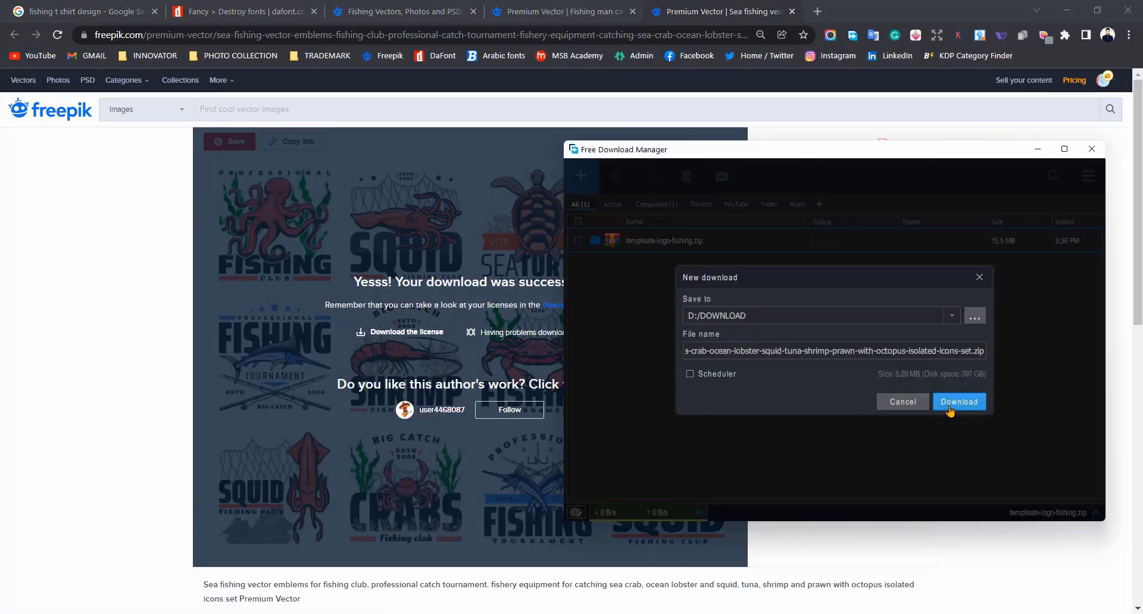
- Download the sea fishing emblem set and the fishing man cartoon illustration to D:/DOWNLOAD, closing their tabs
{"action": "left_click", "coordinate": [950, 409]}
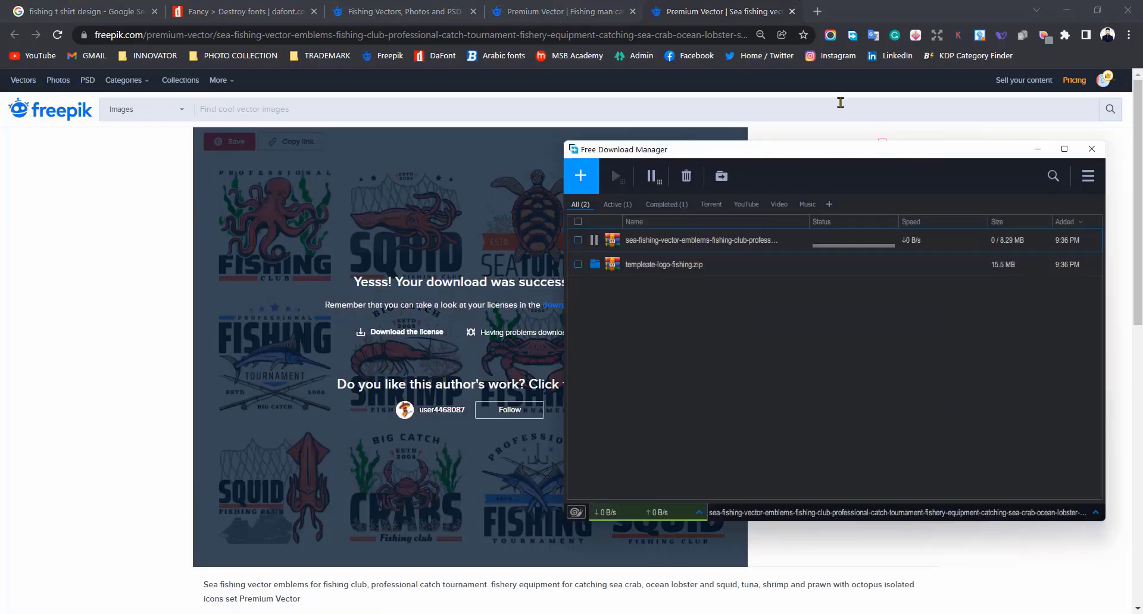
{"action": "left_click", "coordinate": [792, 11]}
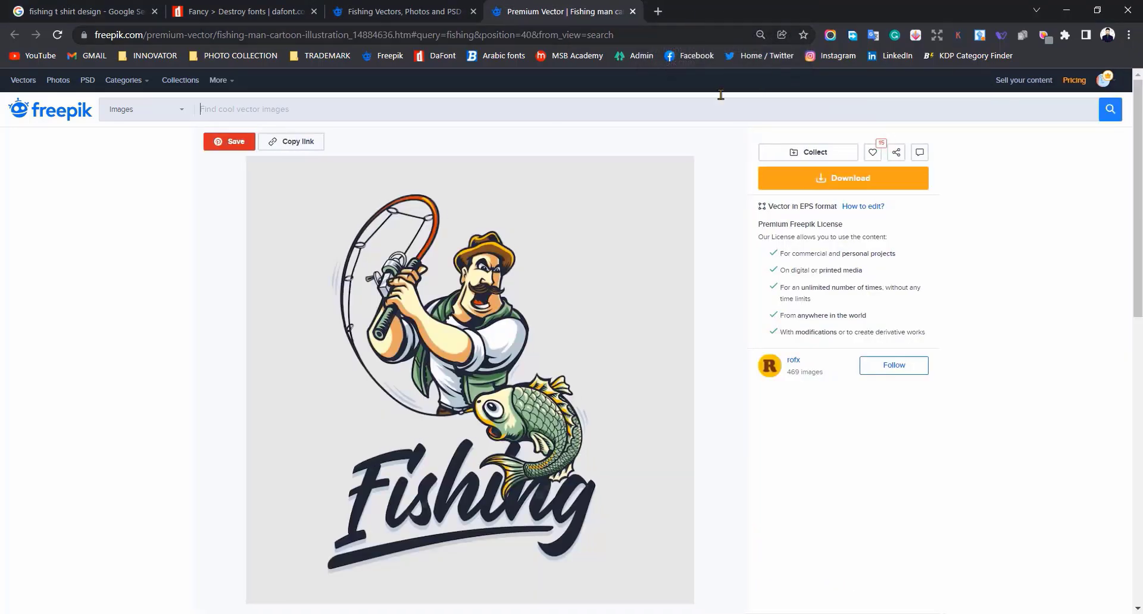
{"action": "left_click", "coordinate": [817, 182]}
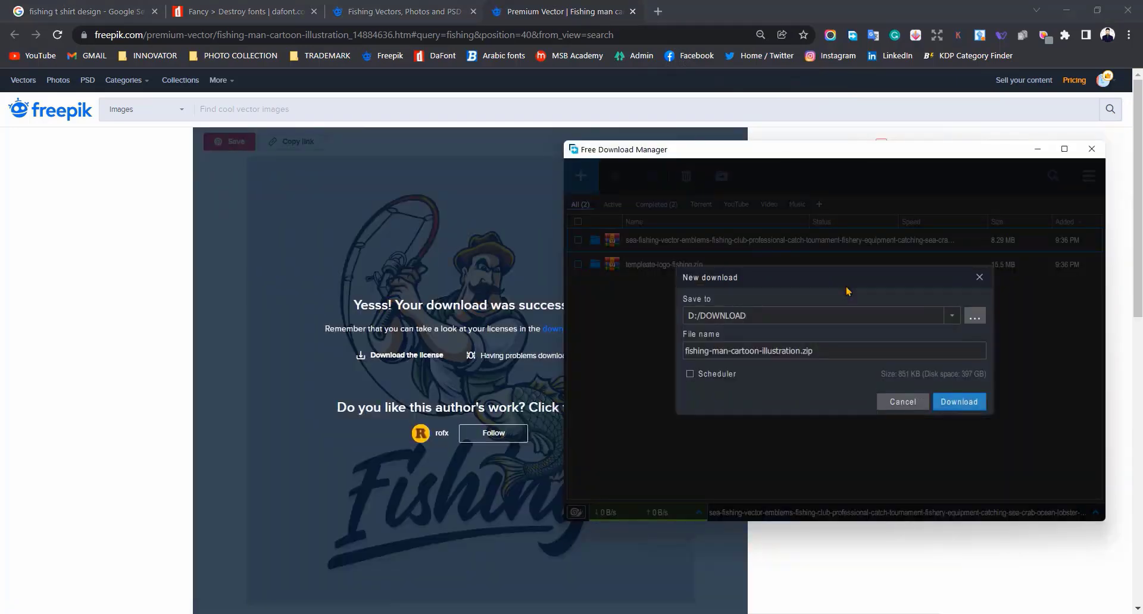
{"action": "left_click", "coordinate": [958, 402]}
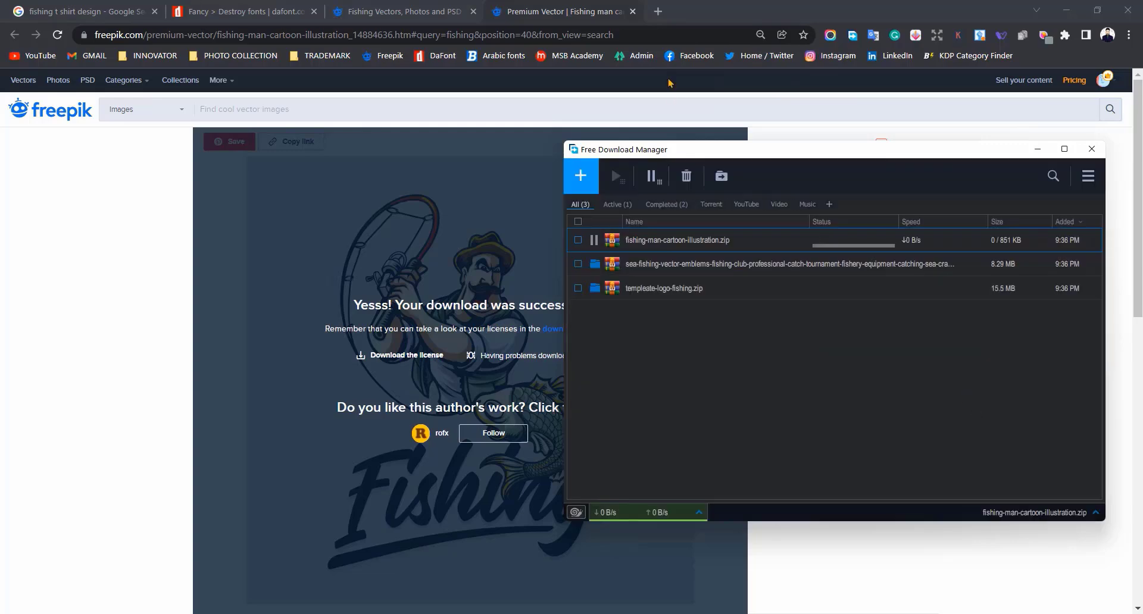
{"action": "left_click", "coordinate": [636, 13]}
{"action": "left_click", "coordinate": [636, 13]}
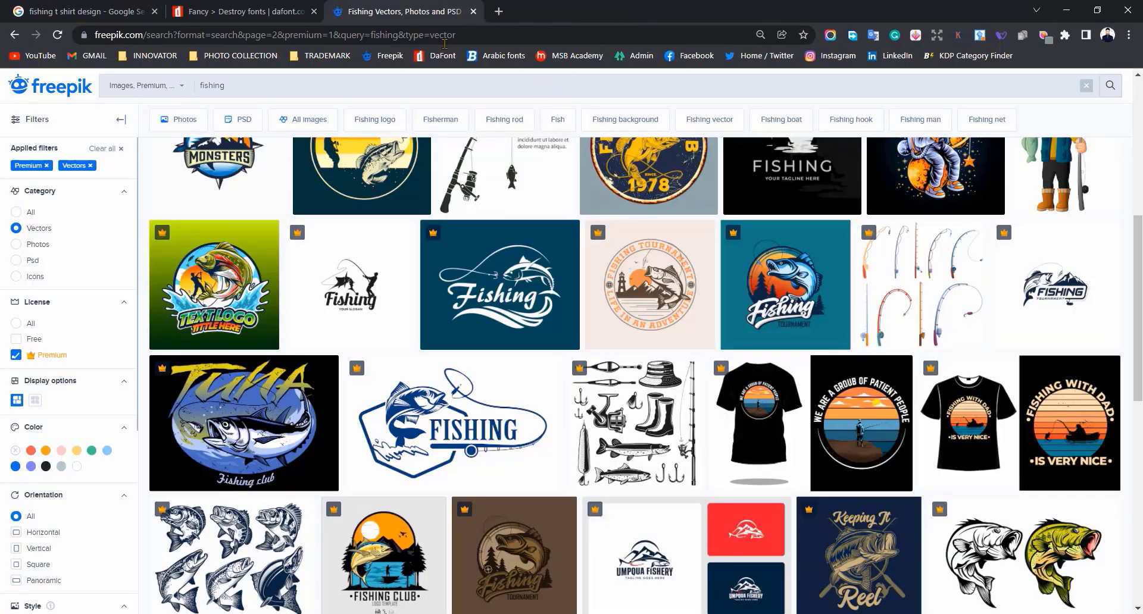
- Switch to the DOWNLOAD folder in File Explorer, extract the three downloaded fishing archives there, and delete the zip files
{"action": "mouse_move", "coordinate": [441, 613]}
{"action": "left_click", "coordinate": [384, 532]}
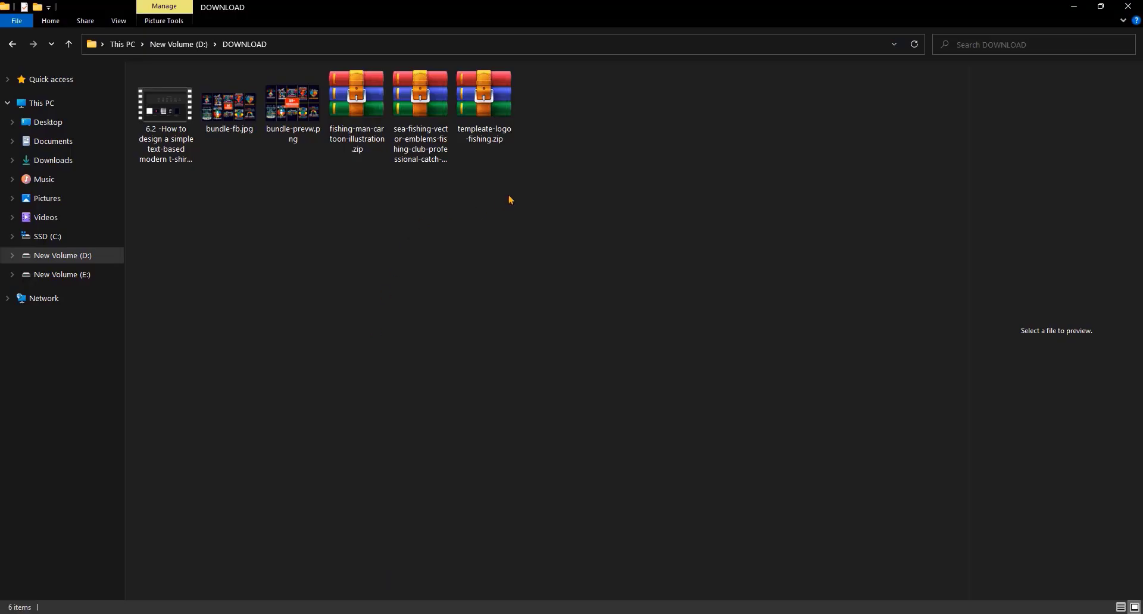
{"action": "left_click_drag", "start_coordinate": [559, 178], "coordinate": [310, 87]}
{"action": "right_click", "coordinate": [310, 86]}
{"action": "left_click", "coordinate": [398, 190]}
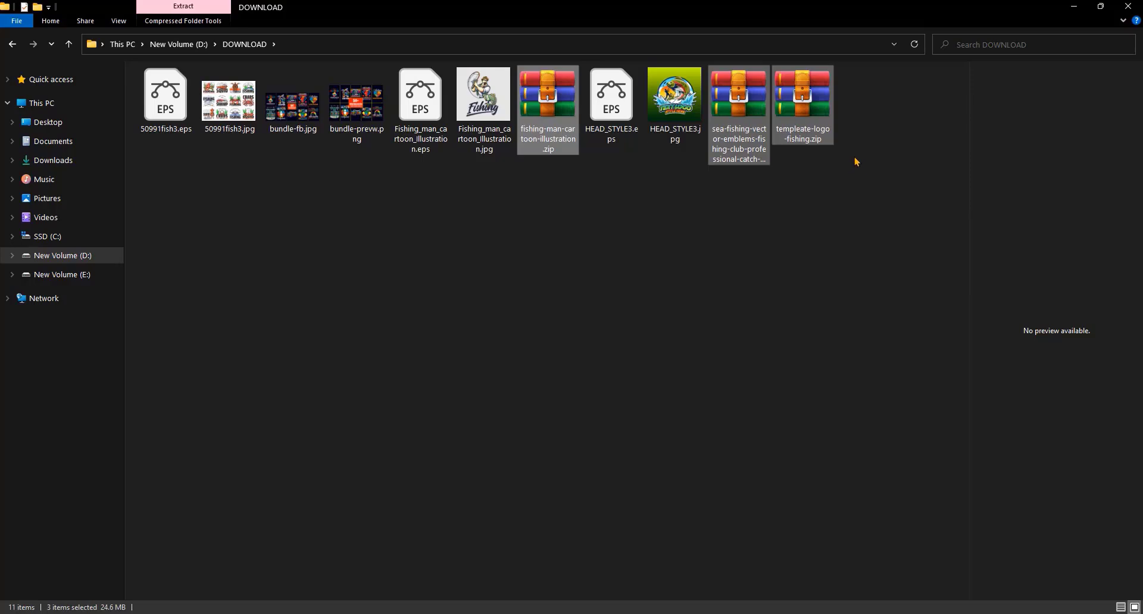
{"action": "key", "text": "Delete"}
- Open 50991fish3.eps, Fishing_man_cartoon_Illustration.eps and HEAD_STYLE3.eps together in Illustrator and maximize its window
{"action": "left_click", "coordinate": [166, 99]}
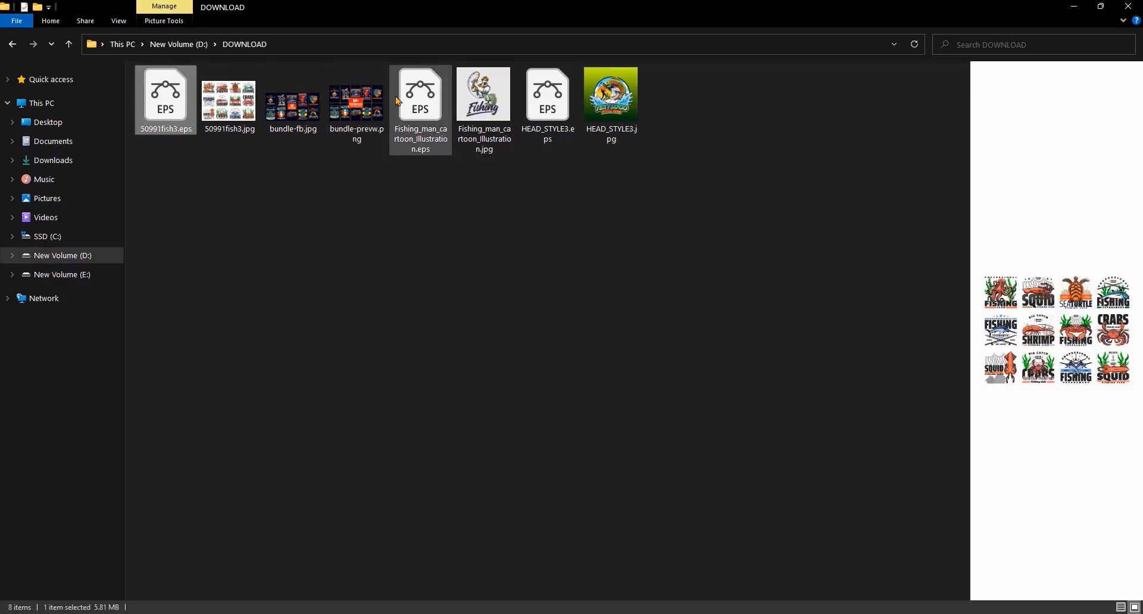
{"action": "left_click", "coordinate": [420, 98], "text": "ctrl"}
{"action": "left_click", "coordinate": [547, 99], "text": "ctrl"}
{"action": "right_click", "coordinate": [181, 79]}
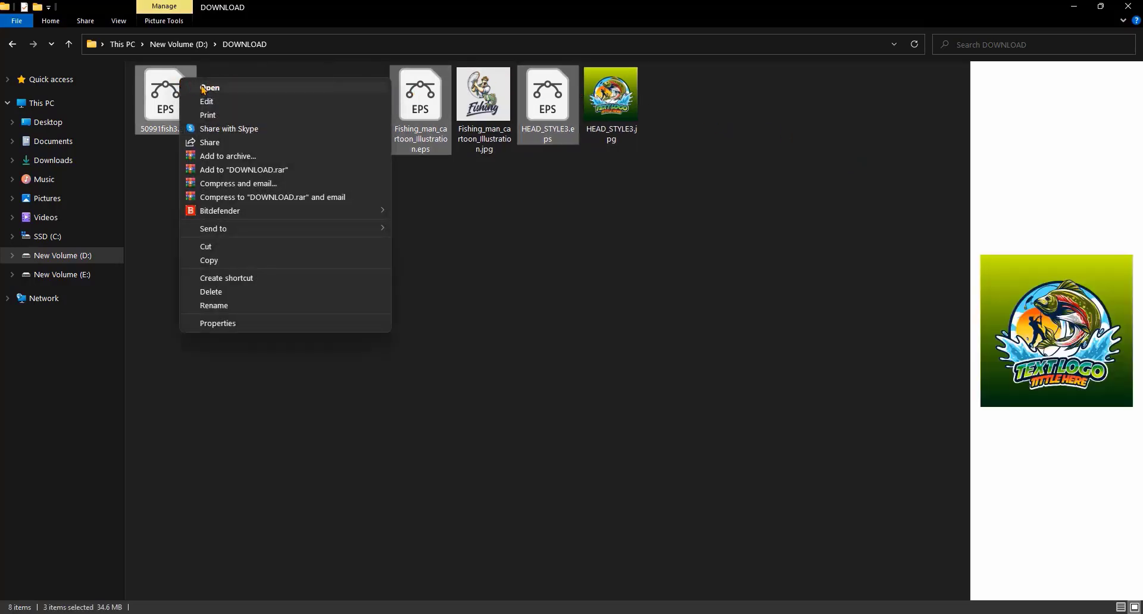
{"action": "left_click", "coordinate": [206, 88]}
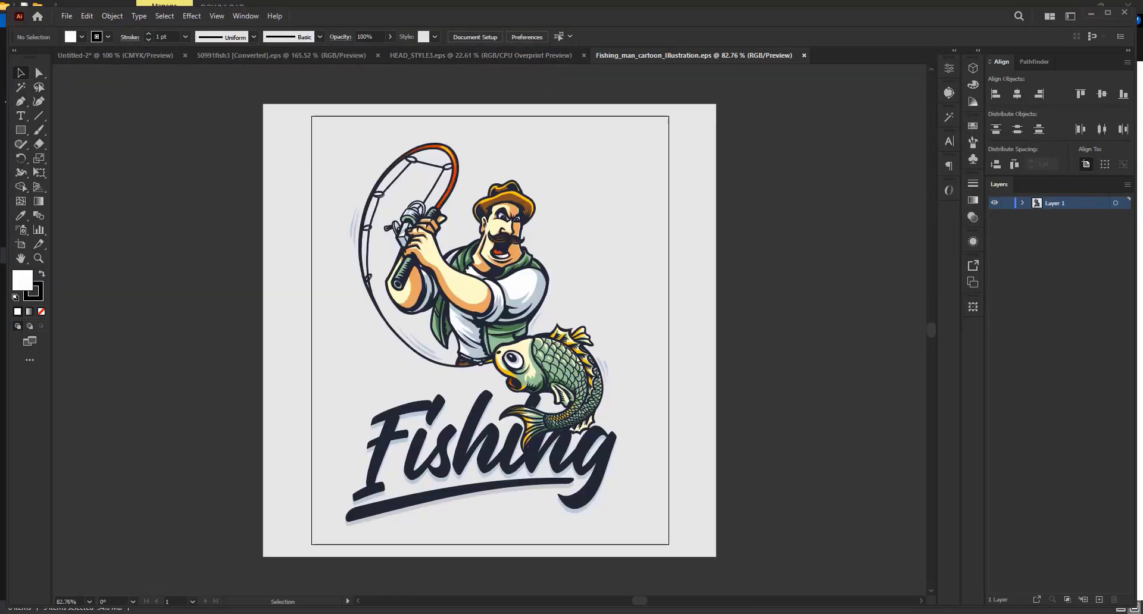
{"action": "left_click", "coordinate": [1108, 13]}
- Ungroup the fishing man illustration and try to move a part of the fisherman off the artboard
{"action": "left_click", "coordinate": [519, 245]}
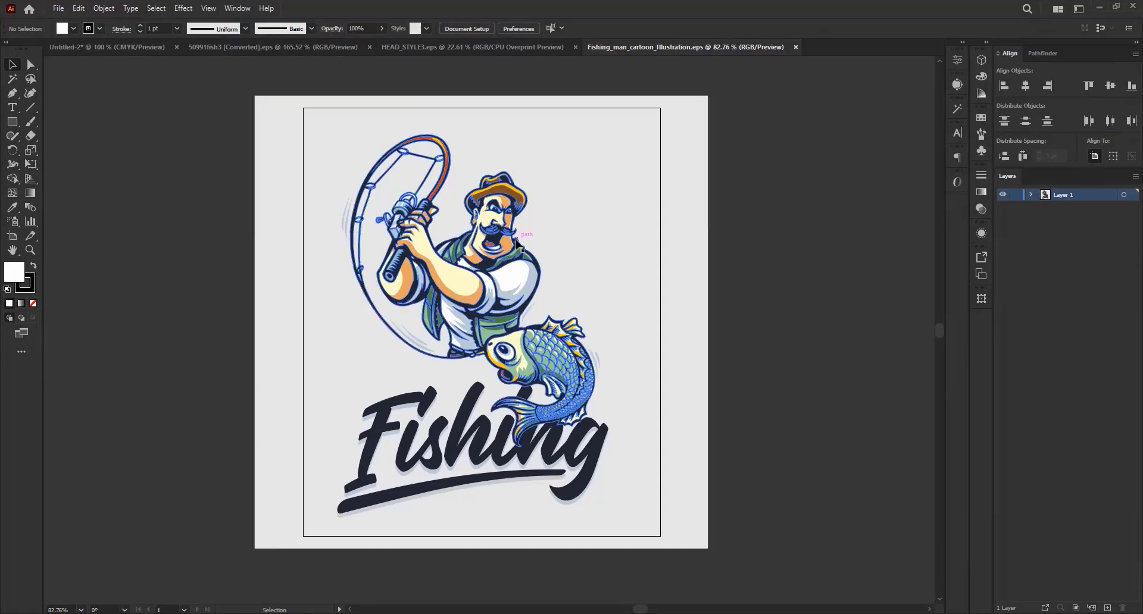
{"action": "scroll", "coordinate": [536, 239], "scroll_direction": "down", "scroll_amount": 3}
{"action": "scroll", "coordinate": [536, 238], "scroll_direction": "down", "scroll_amount": 3}
{"action": "right_click", "coordinate": [539, 232]}
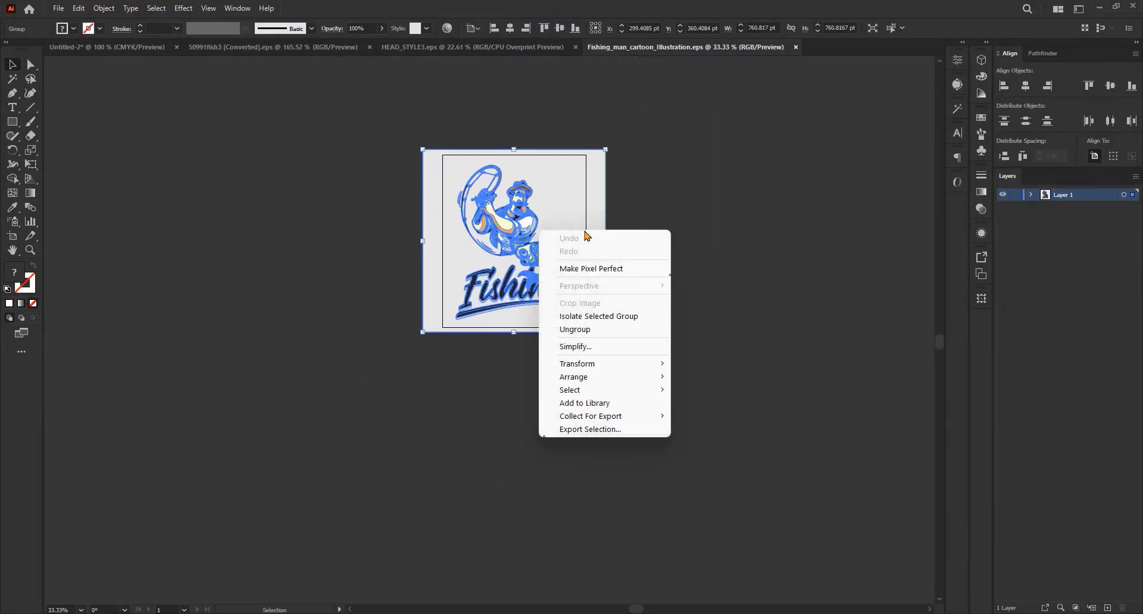
{"action": "left_click", "coordinate": [596, 330]}
{"action": "left_click", "coordinate": [631, 310]}
{"action": "scroll", "coordinate": [559, 232], "scroll_direction": "up", "scroll_amount": 3}
{"action": "left_click", "coordinate": [494, 202]}
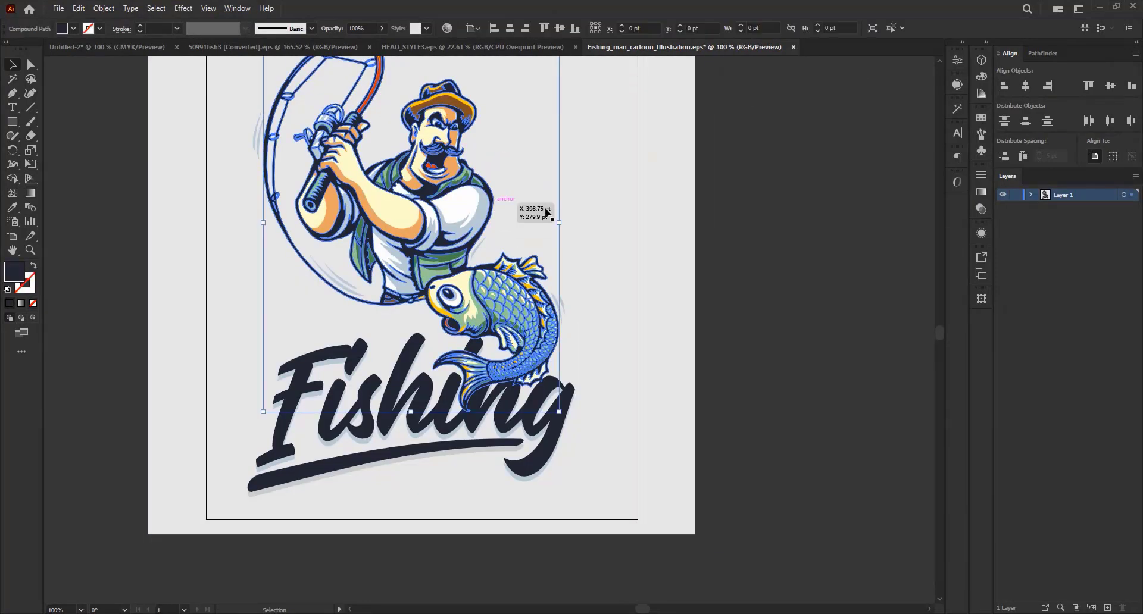
{"action": "scroll", "coordinate": [547, 211], "scroll_direction": "down", "scroll_amount": 1}
{"action": "left_click_drag", "start_coordinate": [547, 211], "coordinate": [734, 204]}
{"action": "key", "text": "z"}
{"action": "left_click", "coordinate": [779, 204]}
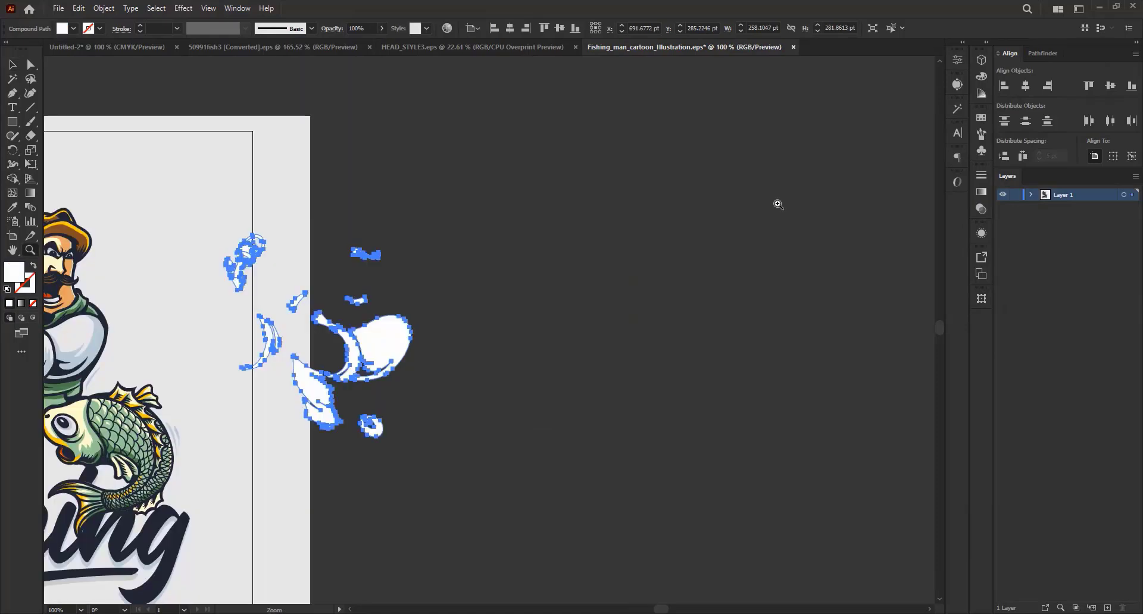
- Undo the move of the white shapes and the ungrouping of the fishing man illustration
{"action": "key", "text": "ctrl+z"}
{"action": "key", "text": "ctrl+z"}
{"action": "key", "text": "ctrl+z"}
{"action": "scroll", "coordinate": [786, 203], "scroll_direction": "down", "scroll_amount": 4}
{"action": "scroll", "coordinate": [752, 219], "scroll_direction": "up", "scroll_amount": 4}
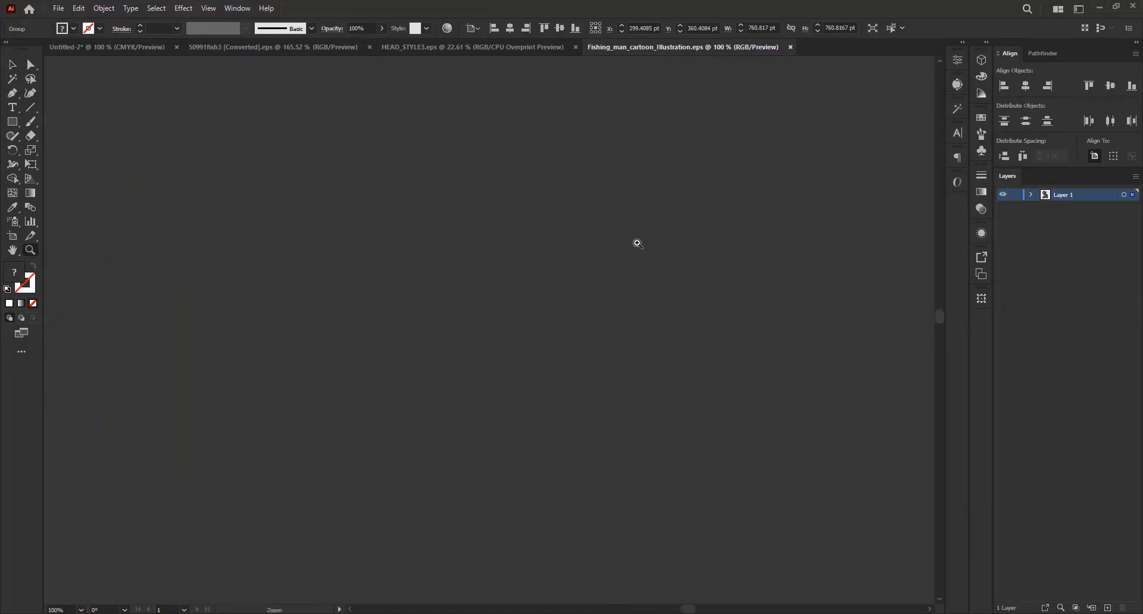
{"action": "scroll", "coordinate": [724, 208], "scroll_direction": "down", "scroll_amount": 3}
- Try moving the whole grouped fishing man illustration off the artboard, and undo the move
{"action": "left_click", "coordinate": [10, 64]}
{"action": "scroll", "coordinate": [613, 211], "scroll_direction": "down", "scroll_amount": 1}
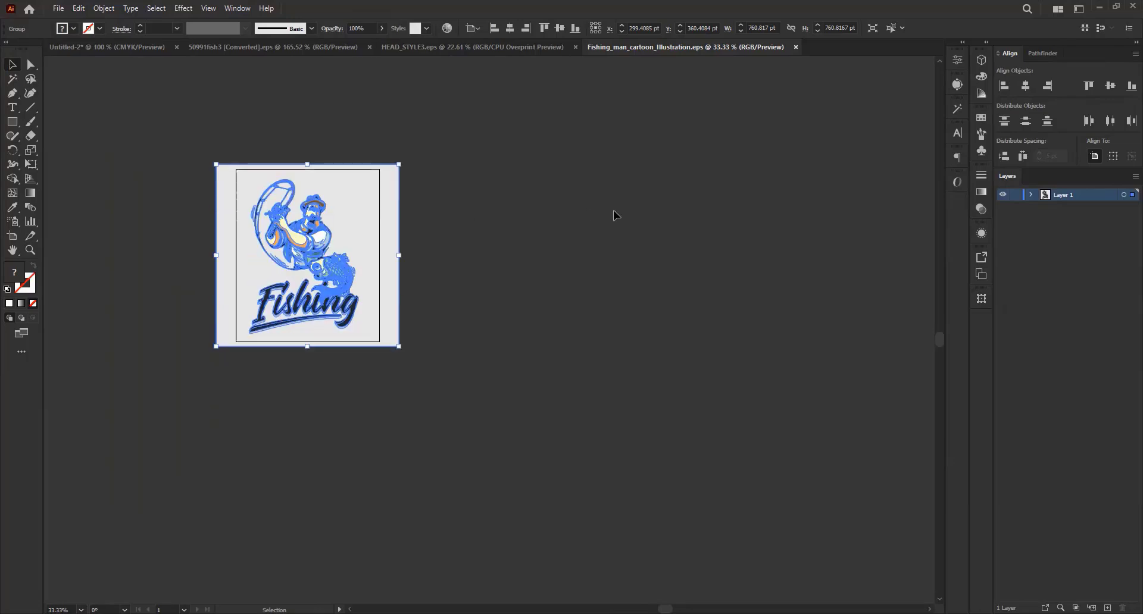
{"action": "scroll", "coordinate": [613, 212], "scroll_direction": "down", "scroll_amount": 3}
{"action": "scroll", "coordinate": [607, 219], "scroll_direction": "up", "scroll_amount": 2}
{"action": "left_click", "coordinate": [513, 228]}
{"action": "left_click_drag", "start_coordinate": [446, 222], "coordinate": [700, 221]}
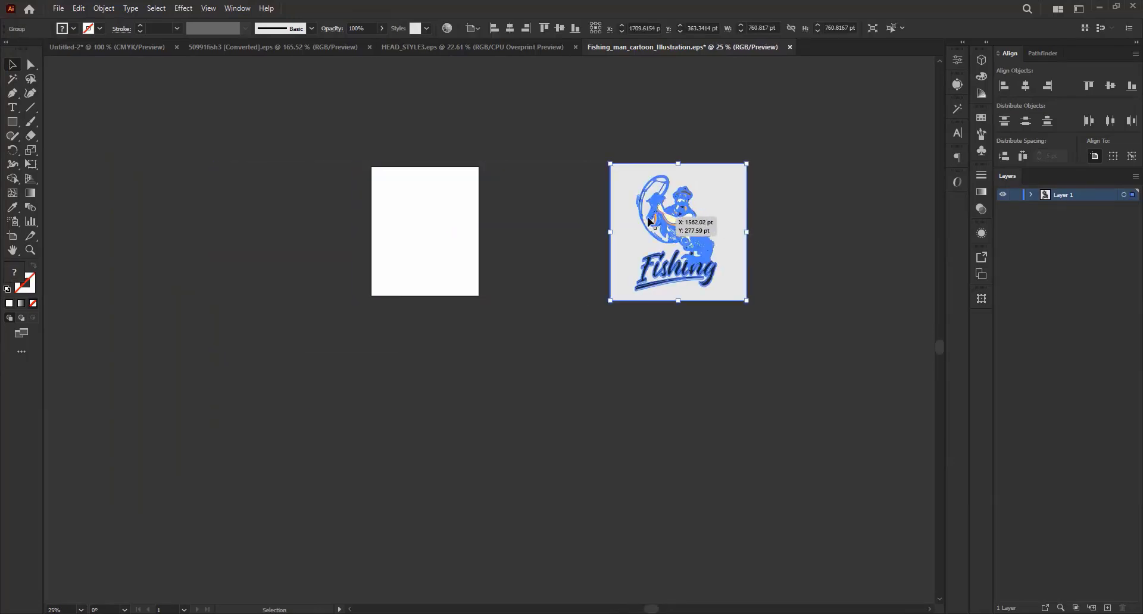
{"action": "key", "text": "ctrl+z"}
{"action": "scroll", "coordinate": [470, 199], "scroll_direction": "up", "scroll_amount": 3}
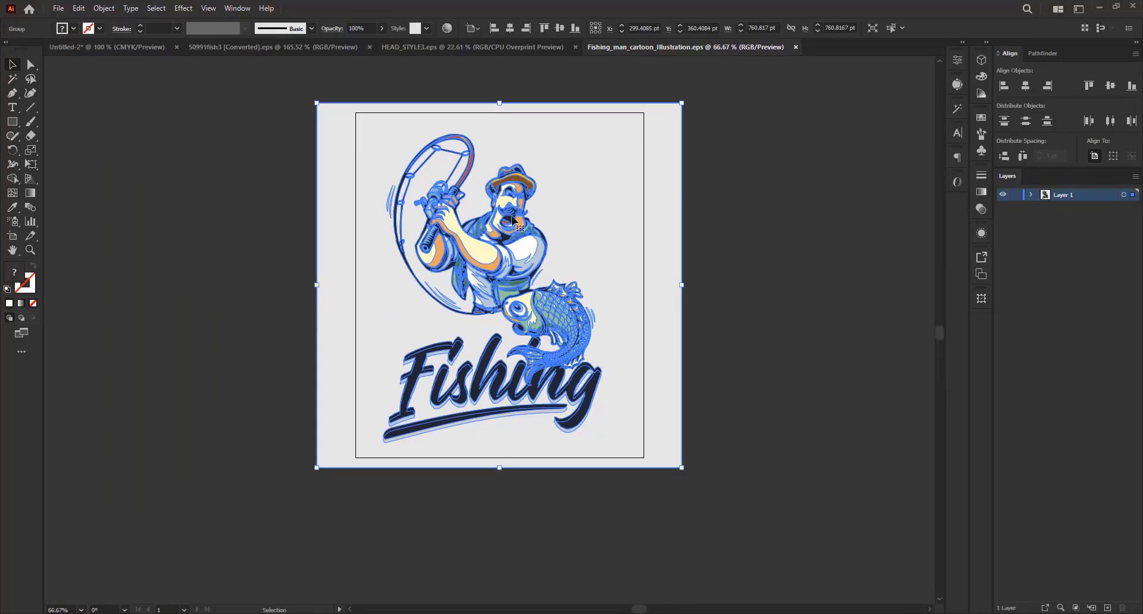
{"action": "key", "text": "ctrl+z"}
- Ungroup the fishing man illustration and delete its light grey background square
{"action": "left_click", "coordinate": [673, 190]}
{"action": "right_click", "coordinate": [672, 190]}
{"action": "left_click", "coordinate": [729, 283]}
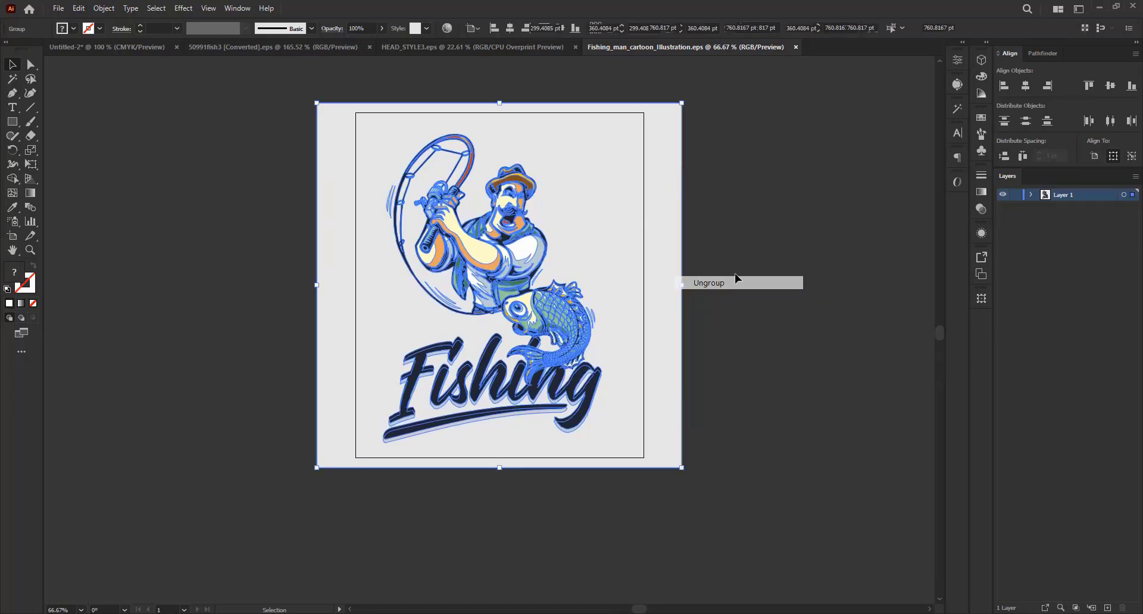
{"action": "left_click", "coordinate": [693, 221]}
{"action": "left_click", "coordinate": [653, 169]}
{"action": "key", "text": "Delete"}
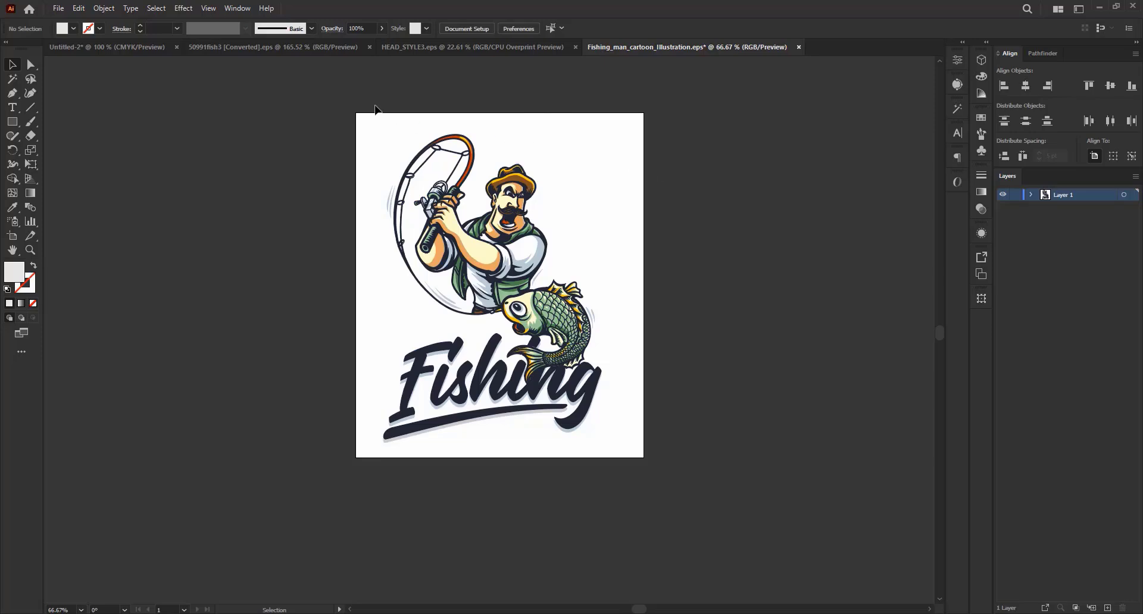
- Delete the "Fishing" lettering and its underline swoosh below the fisherman and fish
{"action": "left_click", "coordinate": [473, 376]}
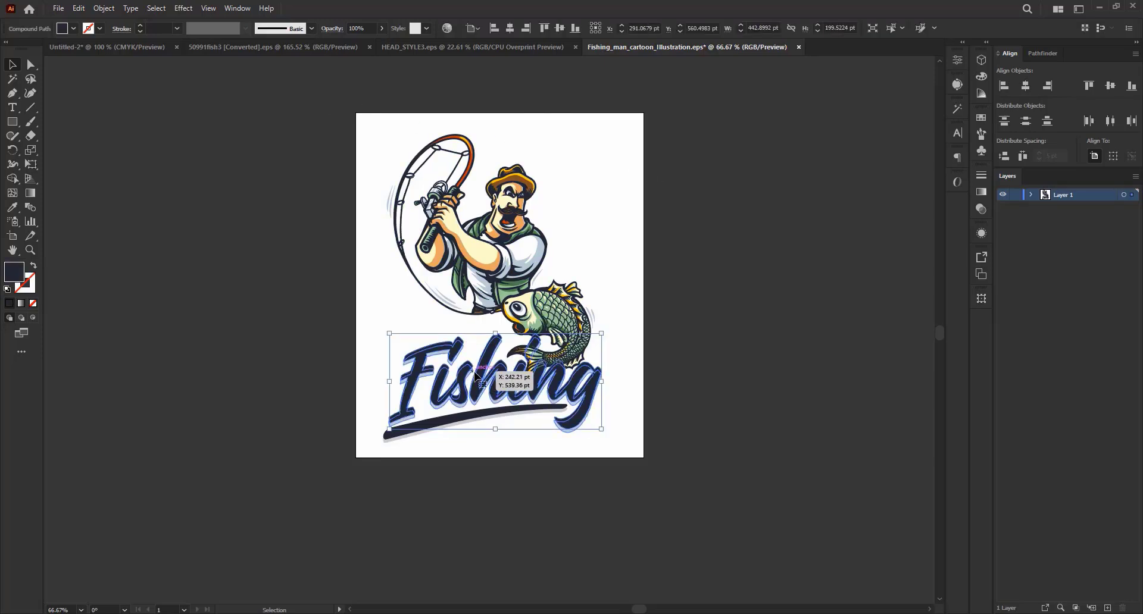
{"action": "key", "text": "Delete"}
{"action": "left_click", "coordinate": [438, 394]}
{"action": "key", "text": "Delete"}
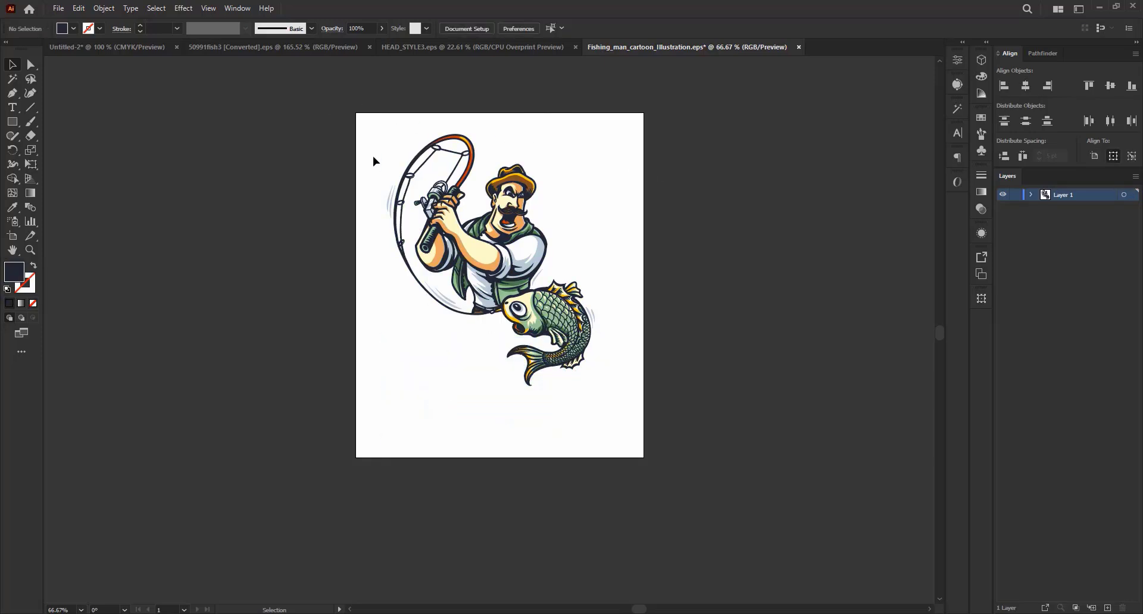
- Restore the deleted "Fishing" lettering, group all the artwork, try moving the group off the artboard, and undo the move
{"action": "key", "text": "ctrl+a"}
{"action": "key", "text": "ctrl+z"}
{"action": "key", "text": "ctrl+a"}
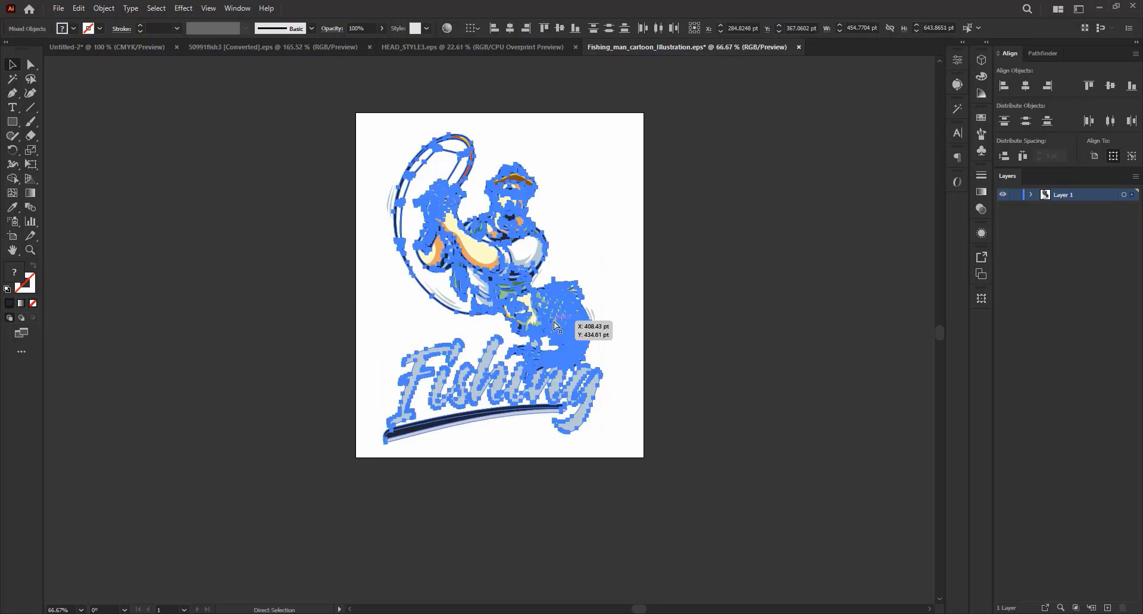
{"action": "key", "text": "ctrl+g"}
{"action": "left_click", "coordinate": [676, 344]}
{"action": "left_click", "coordinate": [542, 392]}
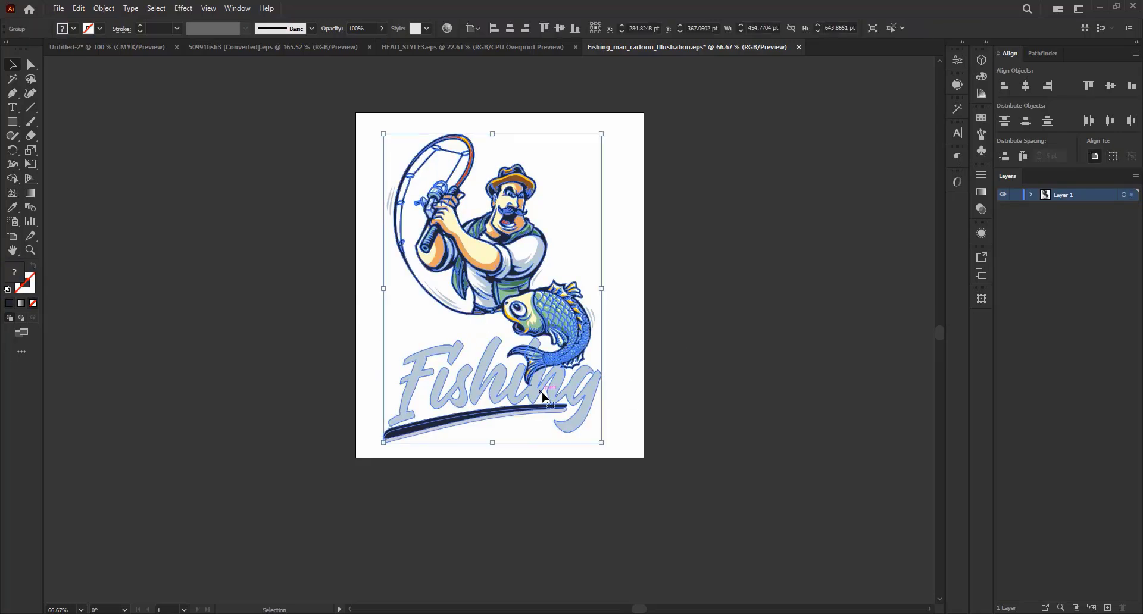
{"action": "left_click_drag", "start_coordinate": [541, 393], "coordinate": [710, 452]}
{"action": "key", "text": "ctrl+z"}
- Ungroup the whole illustration again and remove the "Fishing" lettering together with its underline swoosh
{"action": "right_click", "coordinate": [574, 380]}
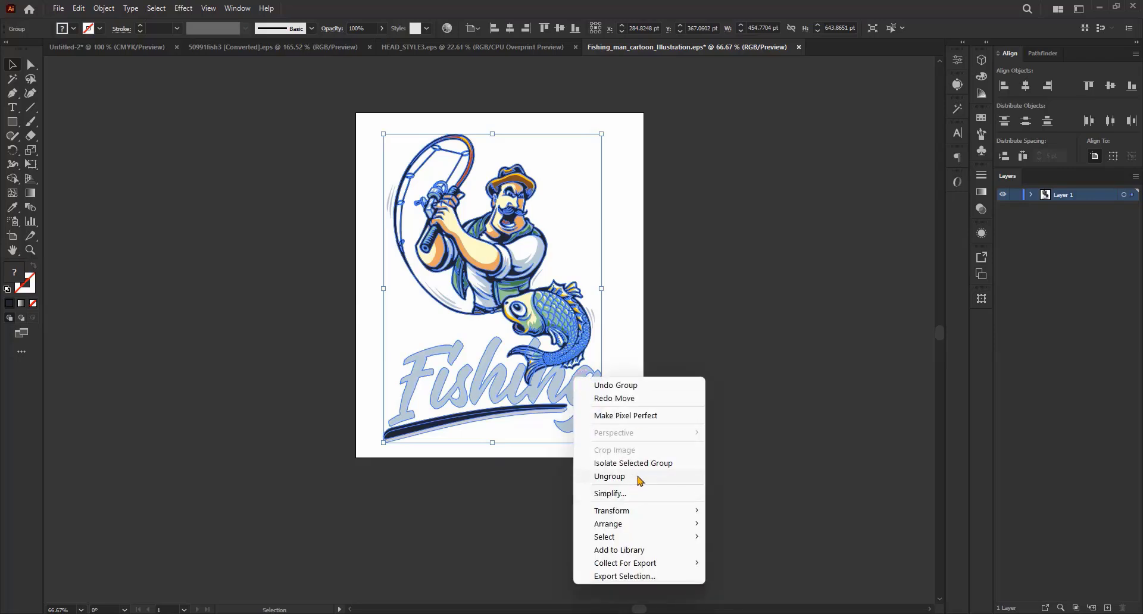
{"action": "left_click", "coordinate": [639, 479]}
{"action": "left_click", "coordinate": [695, 364]}
{"action": "left_click", "coordinate": [426, 392]}
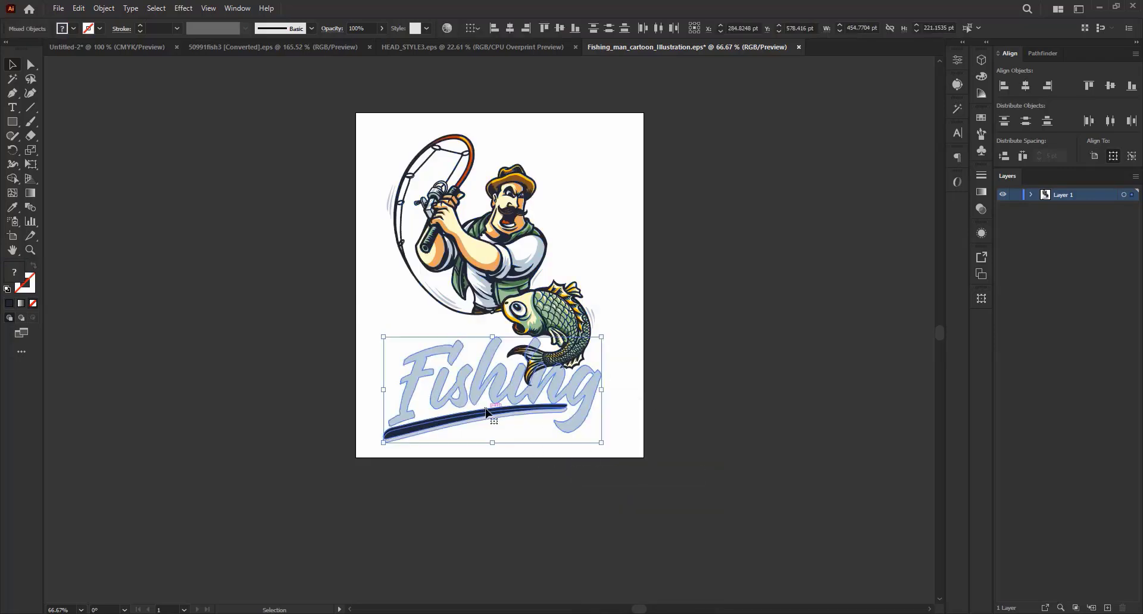
{"action": "key", "text": "Delete"}
- Select all the remaining fisherman and fish artwork and group it into one object
{"action": "scroll", "coordinate": [499, 409], "scroll_direction": "up", "scroll_amount": 1}
{"action": "left_click_drag", "start_coordinate": [358, 162], "coordinate": [698, 495]}
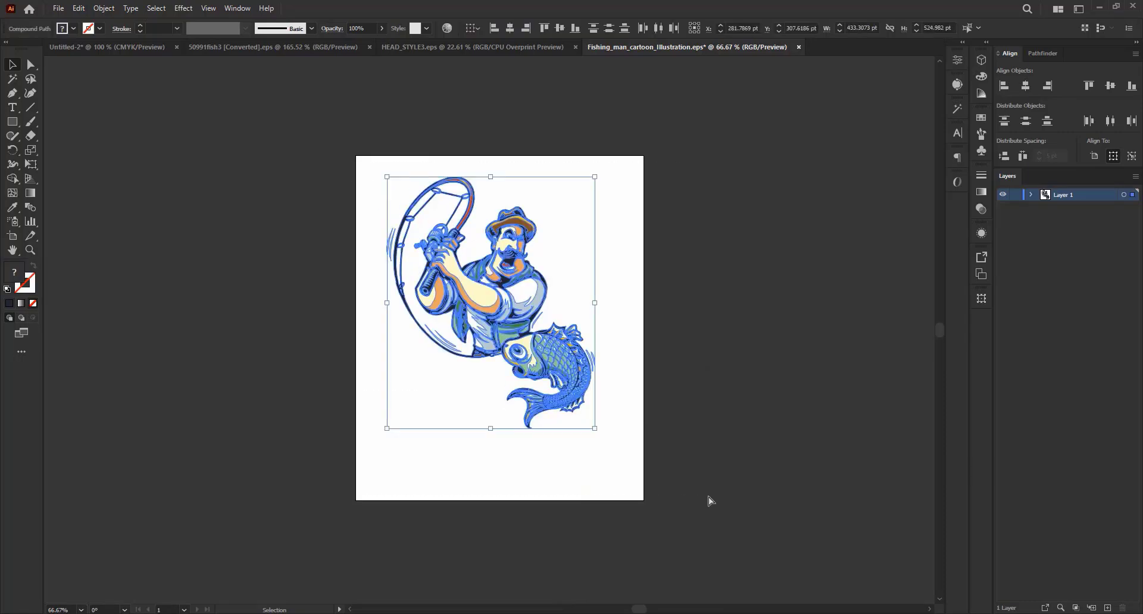
{"action": "key", "text": "ctrl+g"}
{"action": "scroll", "coordinate": [524, 263], "scroll_direction": "down", "scroll_amount": 1}
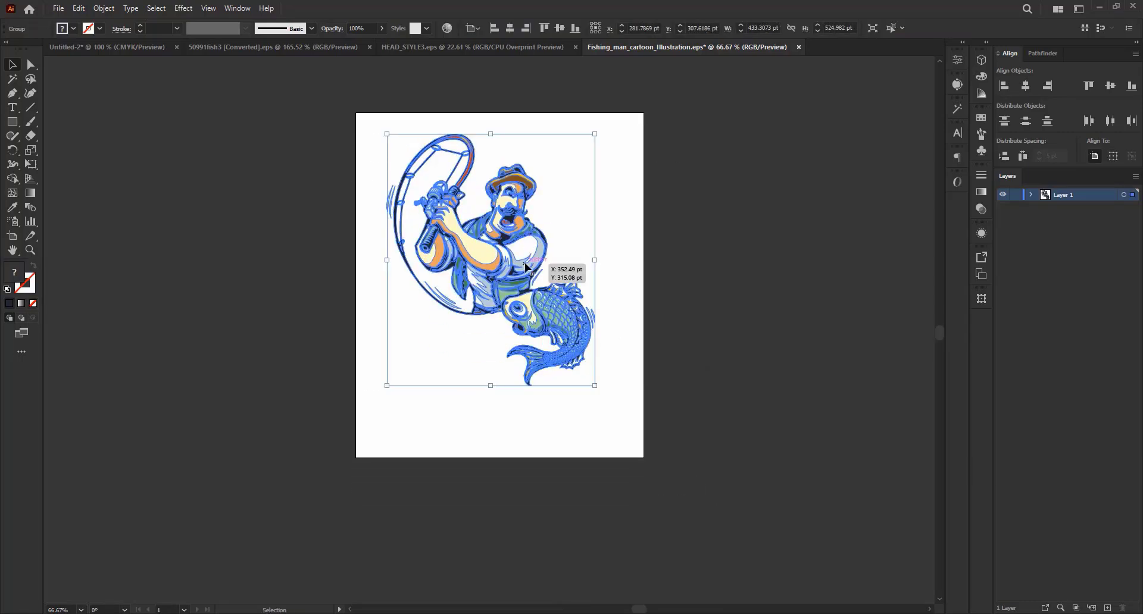
- Create a copy of the fisherman group reflected across the vertical axis and move it left until the two rods are slightly apart
{"action": "right_click", "coordinate": [516, 220]}
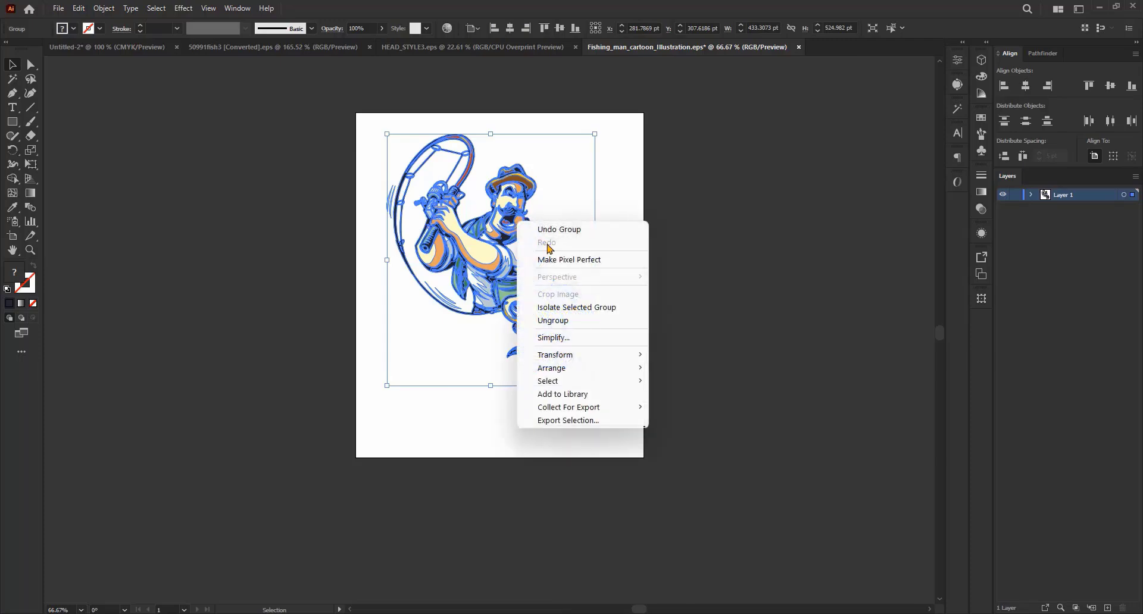
{"action": "mouse_move", "coordinate": [594, 357]}
{"action": "left_click", "coordinate": [697, 395]}
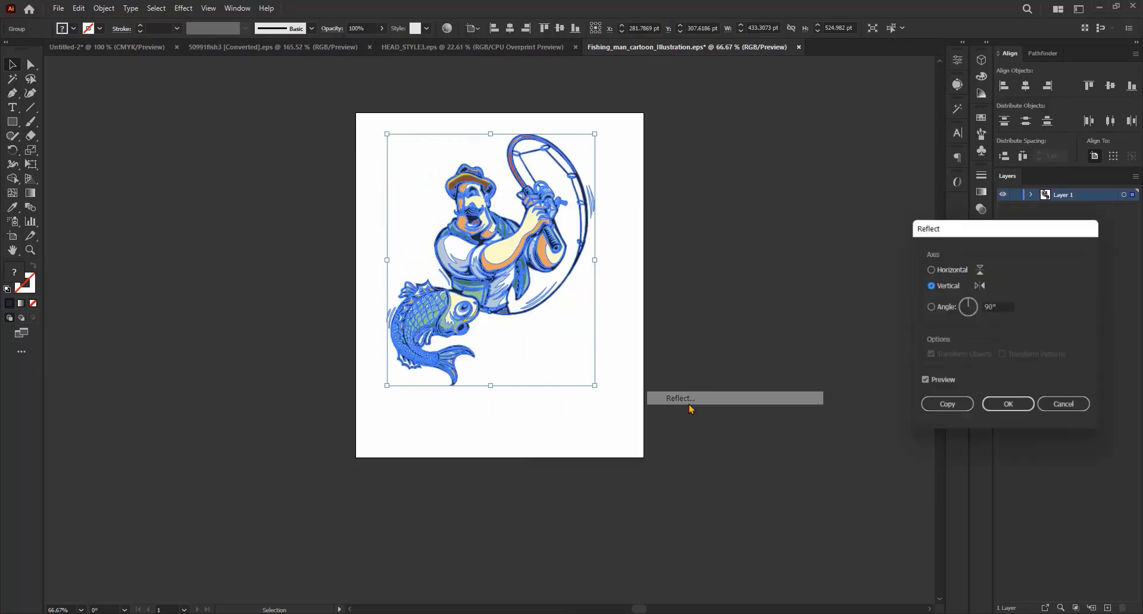
{"action": "left_click", "coordinate": [947, 404]}
{"action": "left_click_drag", "start_coordinate": [524, 244], "coordinate": [304, 253]}
{"action": "scroll", "coordinate": [667, 184], "scroll_direction": "down", "scroll_amount": 1}
{"action": "key", "text": "ctrl+a"}
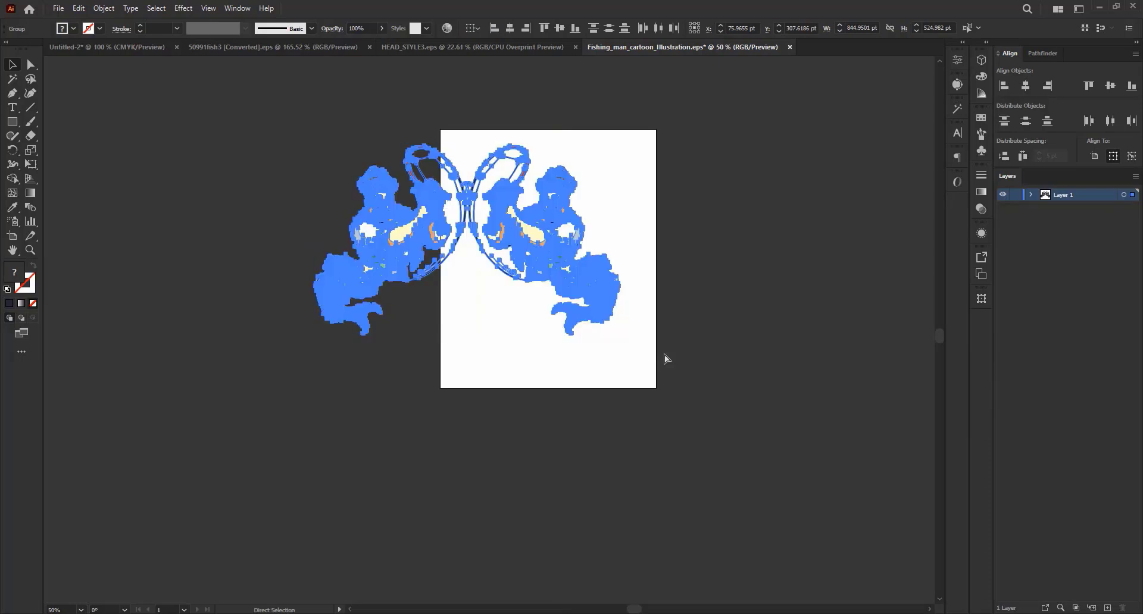
{"action": "left_click", "coordinate": [664, 355]}
{"action": "mouse_move", "coordinate": [425, 226]}
{"action": "left_mouse_down"}
{"action": "mouse_move", "coordinate": [410, 225]}
{"action": "mouse_move", "coordinate": [424, 230]}
{"action": "left_mouse_up"}
- Cut both mirrored fisherman groups and close Fishing_man_cartoon_Illustration.eps without saving
{"action": "left_click_drag", "start_coordinate": [297, 122], "coordinate": [691, 337]}
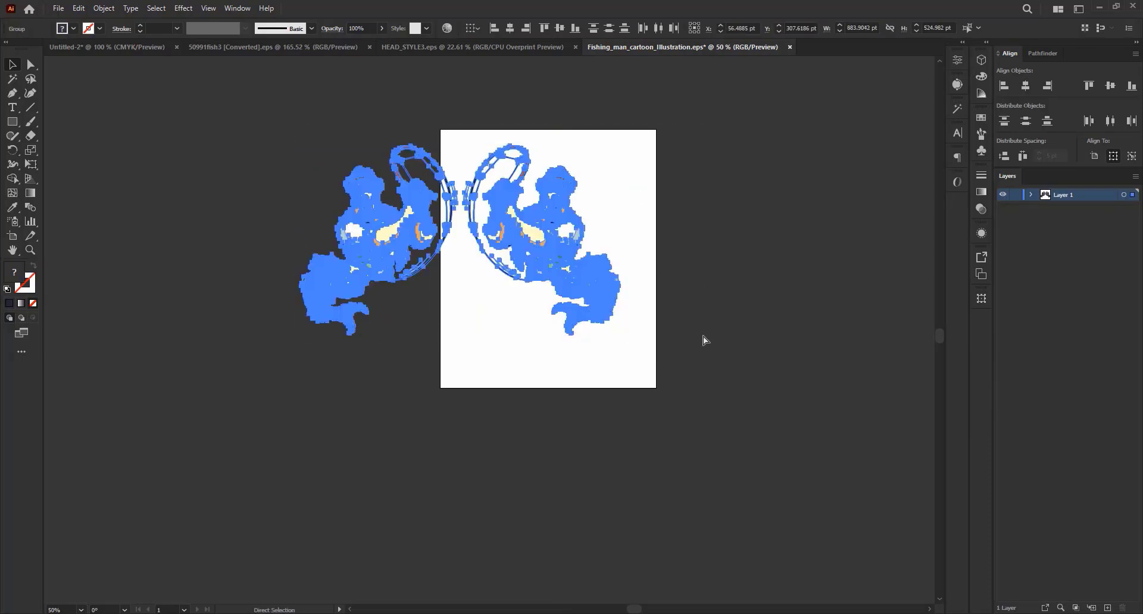
{"action": "key", "text": "Delete"}
{"action": "left_click", "coordinate": [790, 48]}
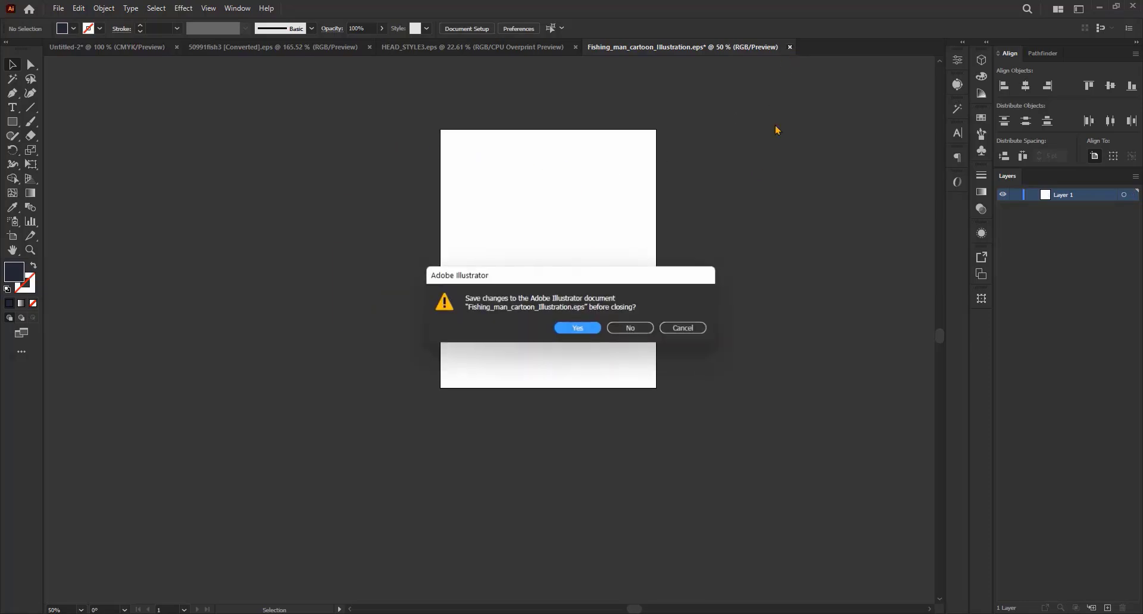
{"action": "left_click", "coordinate": [633, 329]}
- Paste the mirrored fishermen into the Untitled-2 document and scale them down to fit between the vertical guides on the black artboard
{"action": "left_click", "coordinate": [134, 51]}
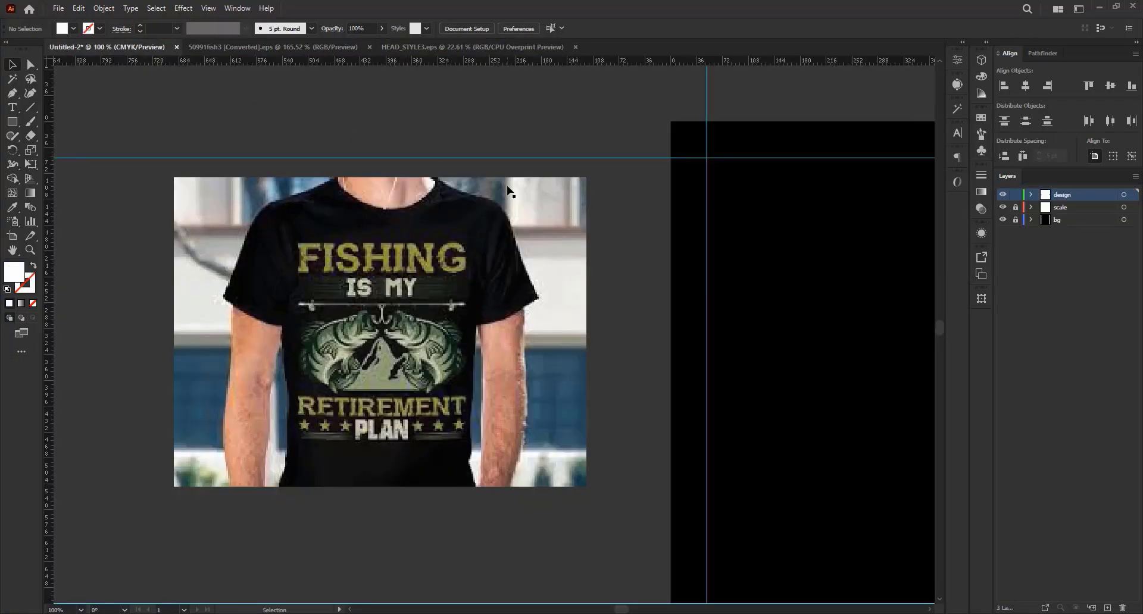
{"action": "key", "text": "ctrl+minus"}
{"action": "key", "text": "ctrl+minus"}
{"action": "key", "text": "ctrl+minus"}
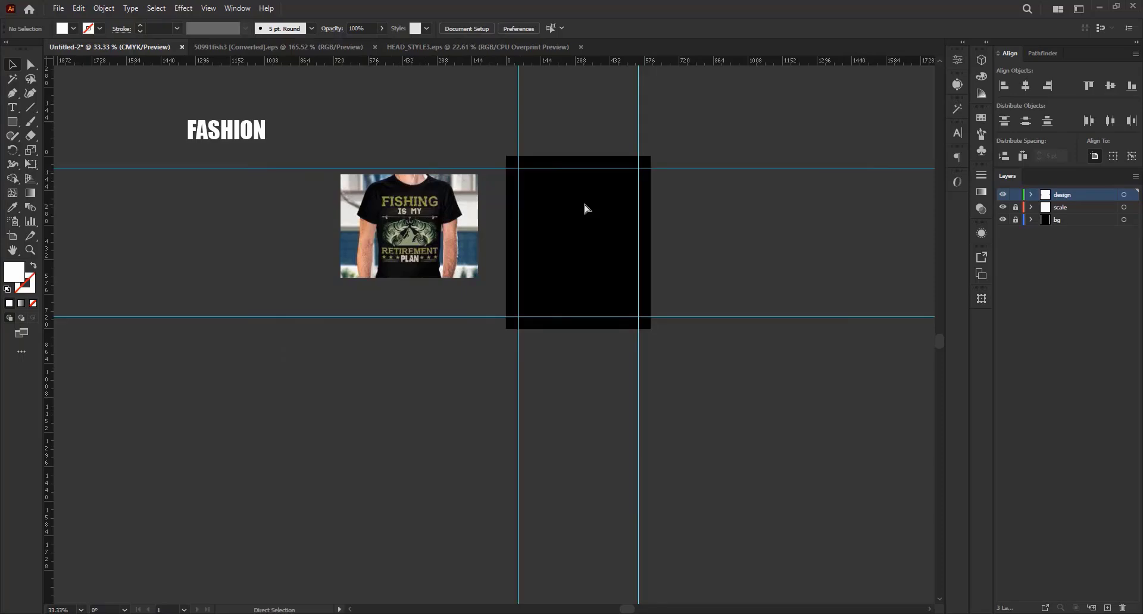
{"action": "key", "text": "ctrl+v"}
{"action": "left_click_drag", "start_coordinate": [526, 298], "coordinate": [631, 225]}
{"action": "left_click", "coordinate": [634, 238]}
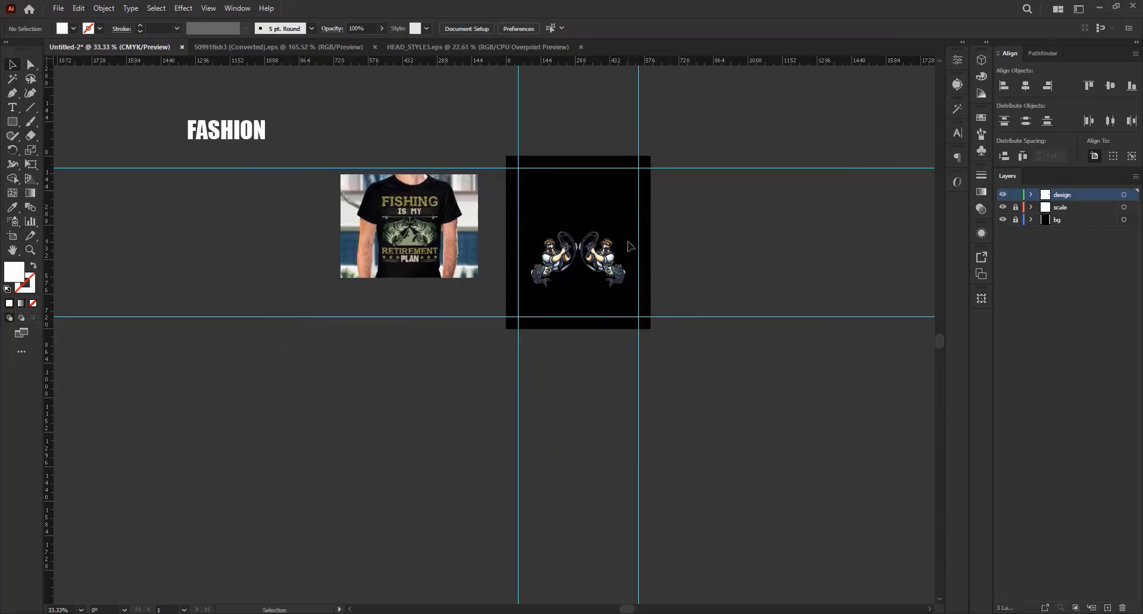
- Fill the background rectangle with white, lock the bg layer, and make the design layer active
{"action": "scroll", "coordinate": [619, 273], "scroll_direction": "up", "scroll_amount": 3}
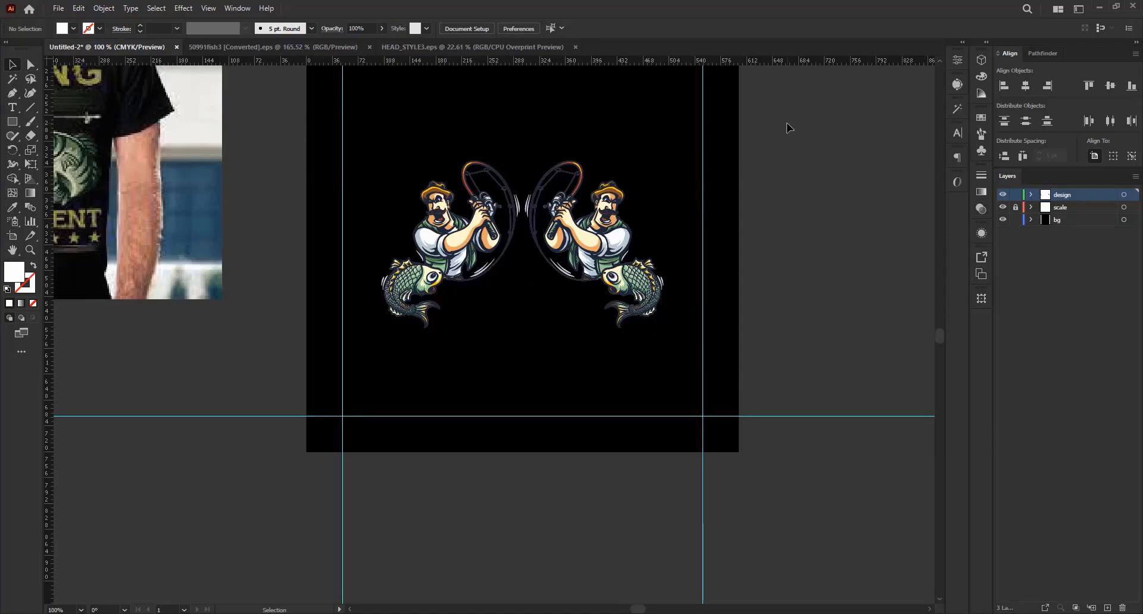
{"action": "left_click", "coordinate": [616, 131]}
{"action": "left_click", "coordinate": [73, 28]}
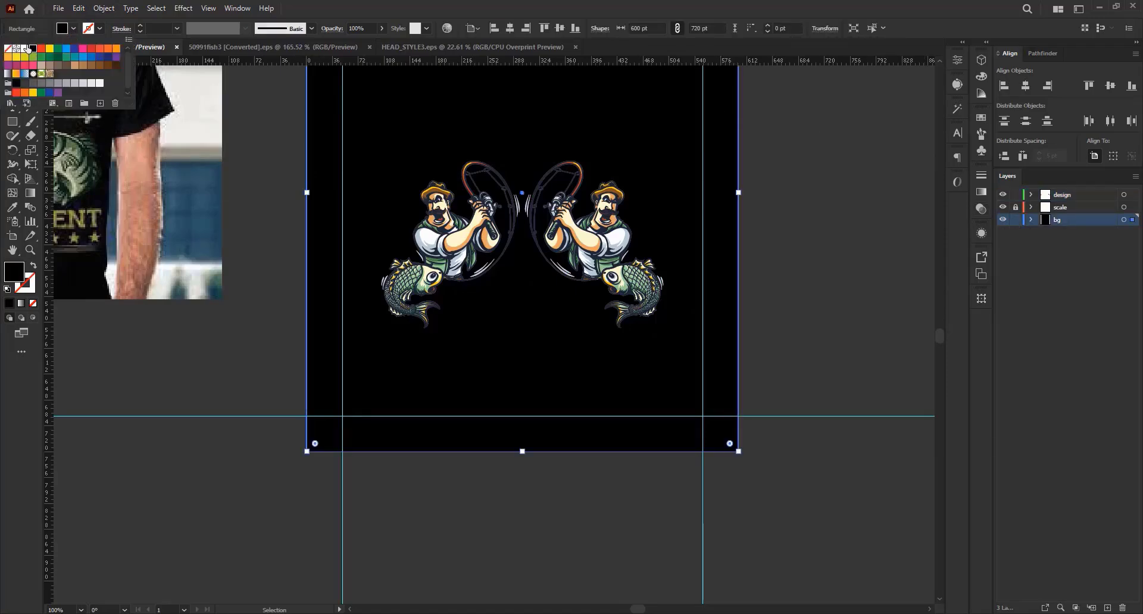
{"action": "left_click", "coordinate": [26, 48]}
{"action": "left_click", "coordinate": [1015, 220]}
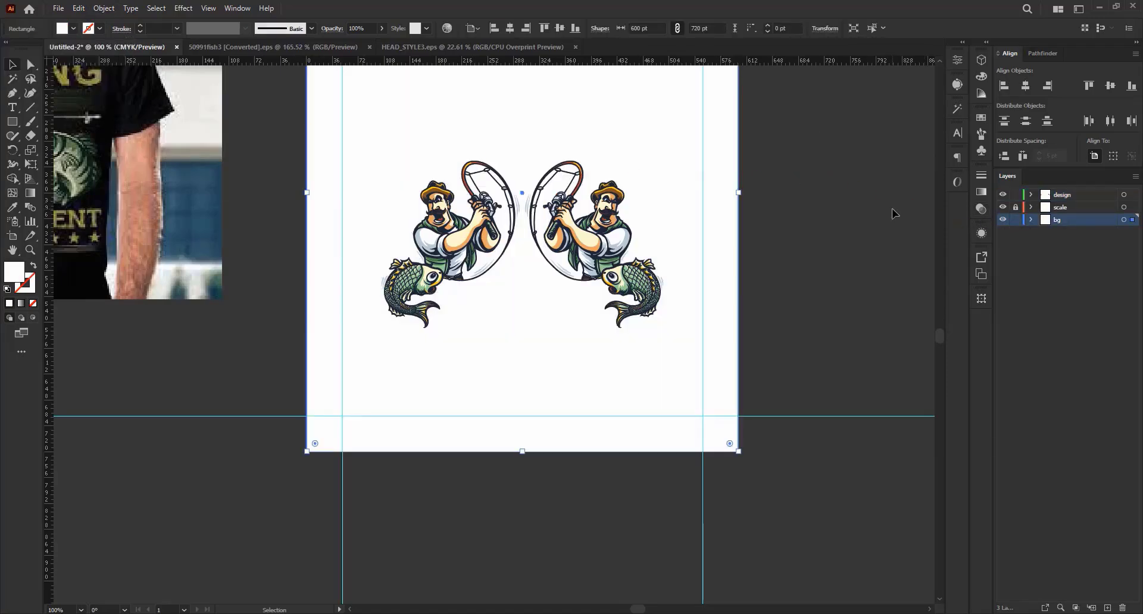
{"action": "left_click", "coordinate": [1015, 220]}
{"action": "scroll", "coordinate": [581, 144], "scroll_direction": "up", "scroll_amount": 3}
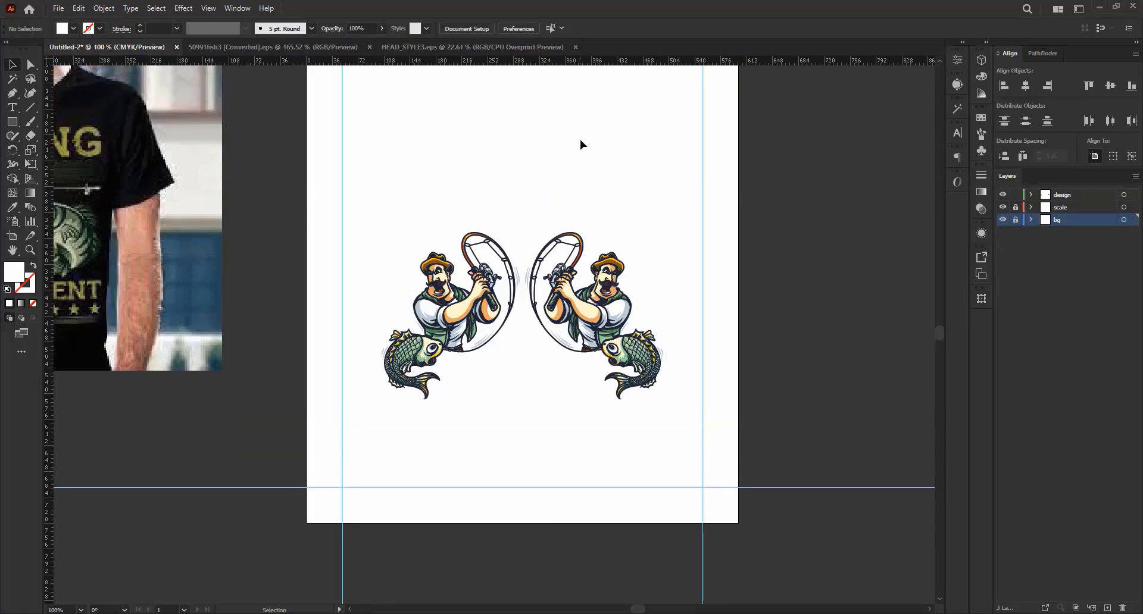
{"action": "left_click", "coordinate": [1060, 197]}
- Cut the main trout logo artwork from HEAD_STYLE3.eps and close that file without saving
{"action": "left_click", "coordinate": [464, 47]}
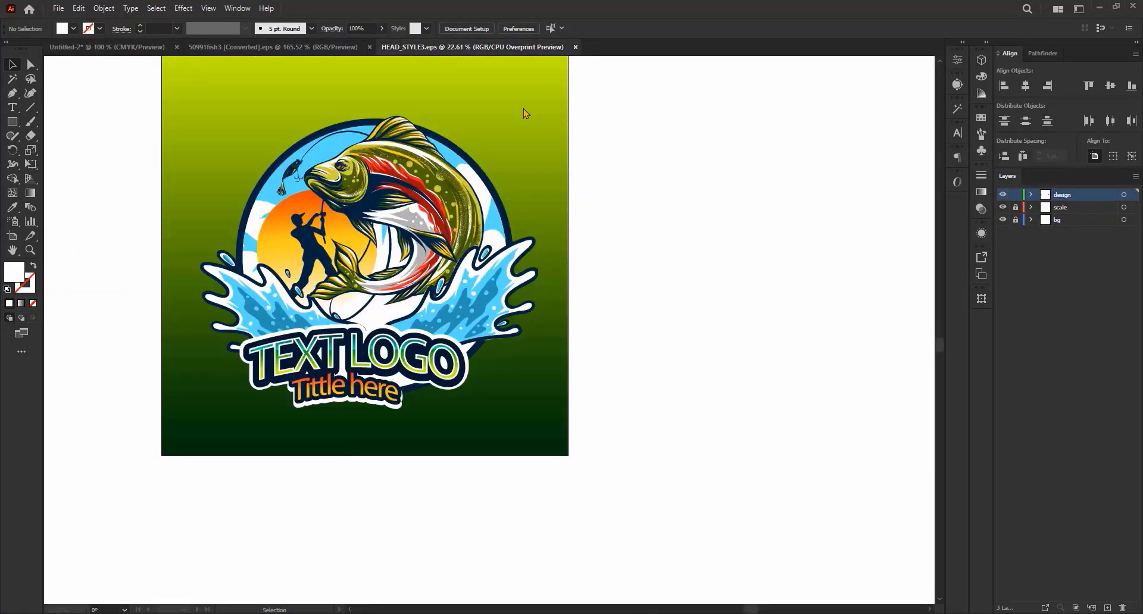
{"action": "scroll", "coordinate": [613, 203], "scroll_direction": "down", "scroll_amount": 2}
{"action": "left_click", "coordinate": [524, 215]}
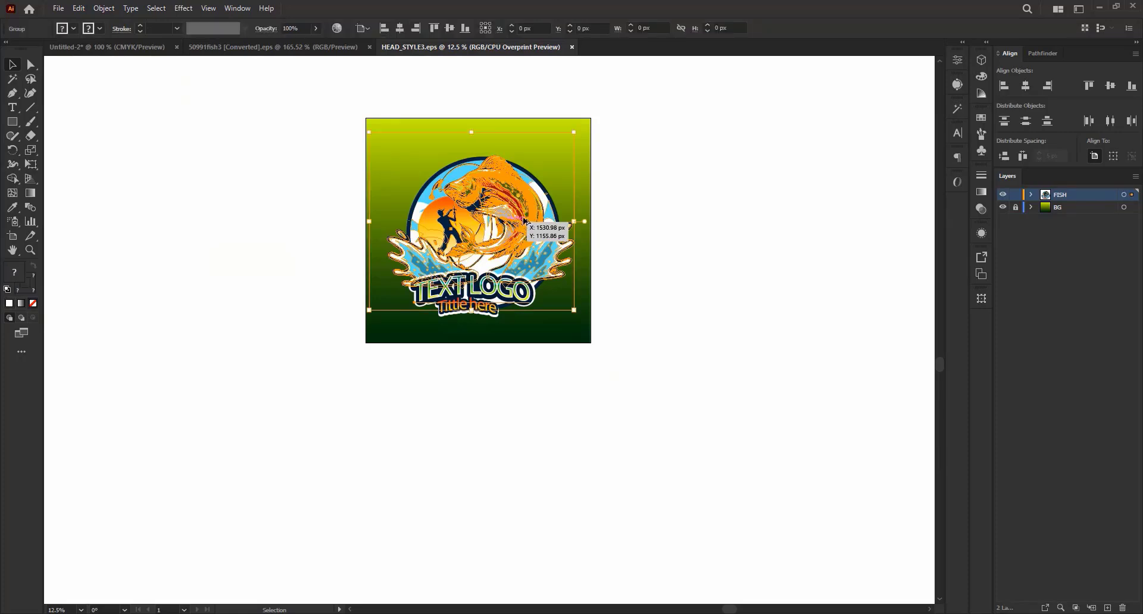
{"action": "scroll", "coordinate": [523, 216], "scroll_direction": "down", "scroll_amount": 1}
{"action": "scroll", "coordinate": [542, 215], "scroll_direction": "down", "scroll_amount": 1}
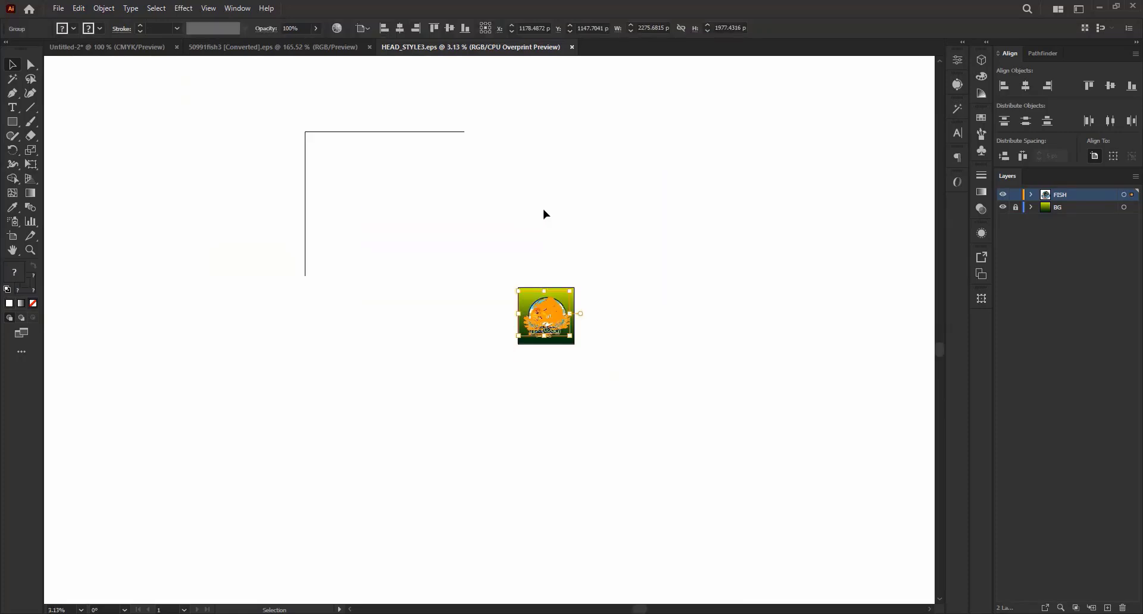
{"action": "scroll", "coordinate": [559, 305], "scroll_direction": "up", "scroll_amount": 3}
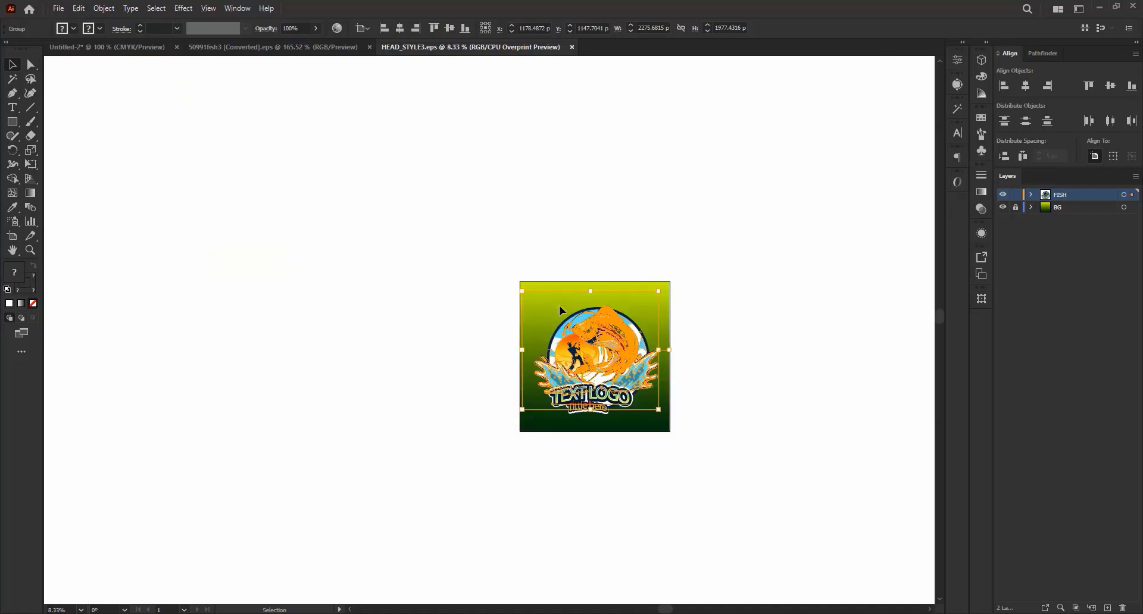
{"action": "left_click", "coordinate": [691, 332]}
{"action": "scroll", "coordinate": [616, 286], "scroll_direction": "up", "scroll_amount": 3}
{"action": "left_click", "coordinate": [621, 291]}
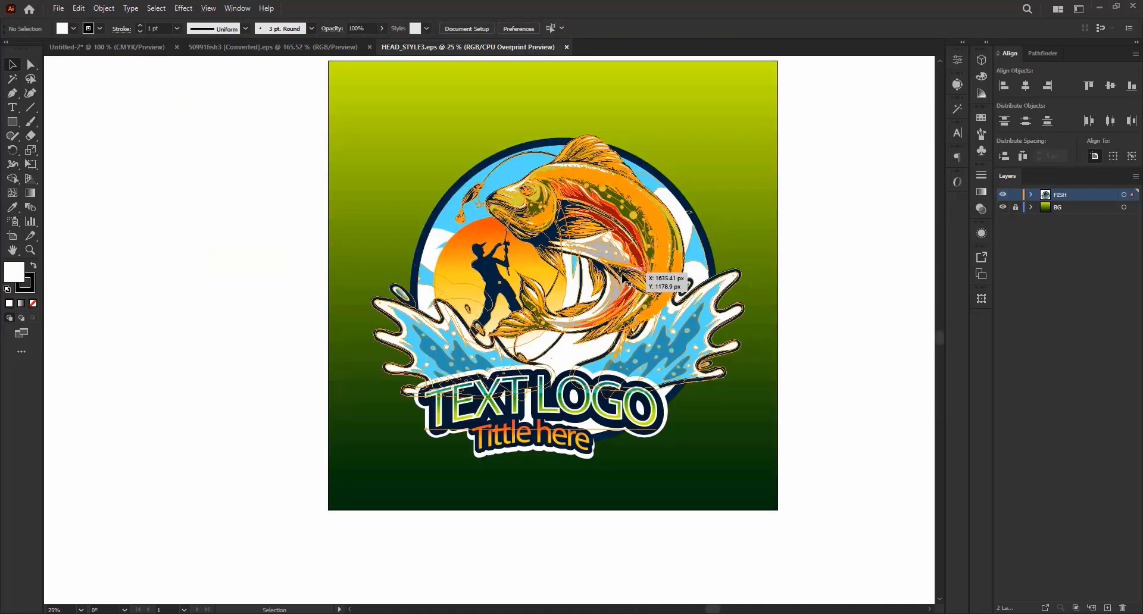
{"action": "key", "text": "backslash"}
{"action": "key", "text": "Delete"}
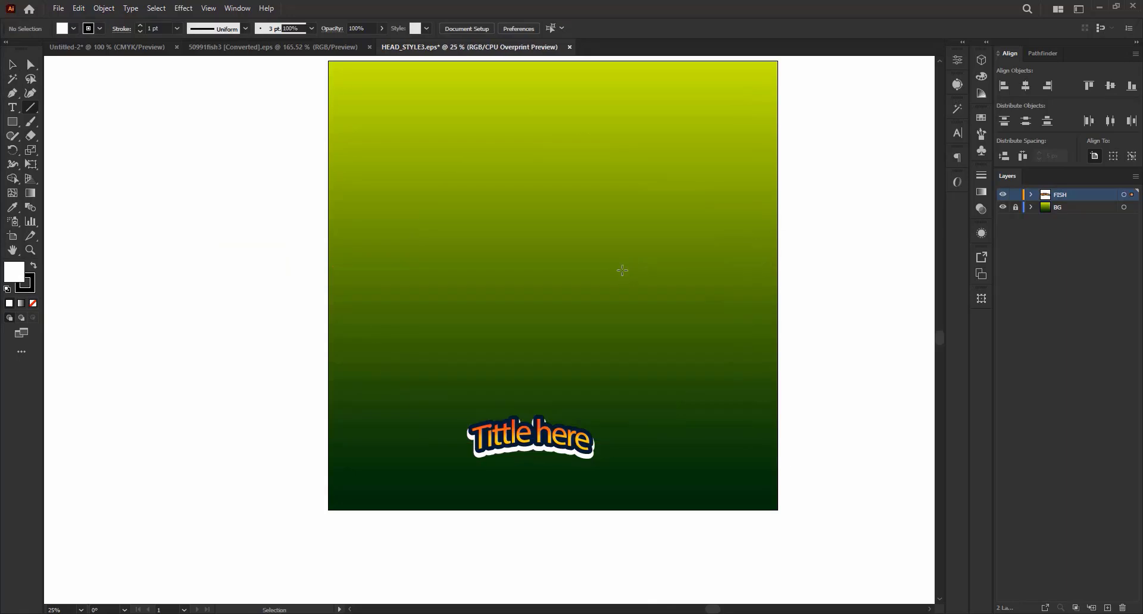
{"action": "key", "text": "ctrl+z"}
{"action": "key", "text": "Delete"}
{"action": "left_click", "coordinate": [569, 47]}
{"action": "left_click", "coordinate": [634, 331]}
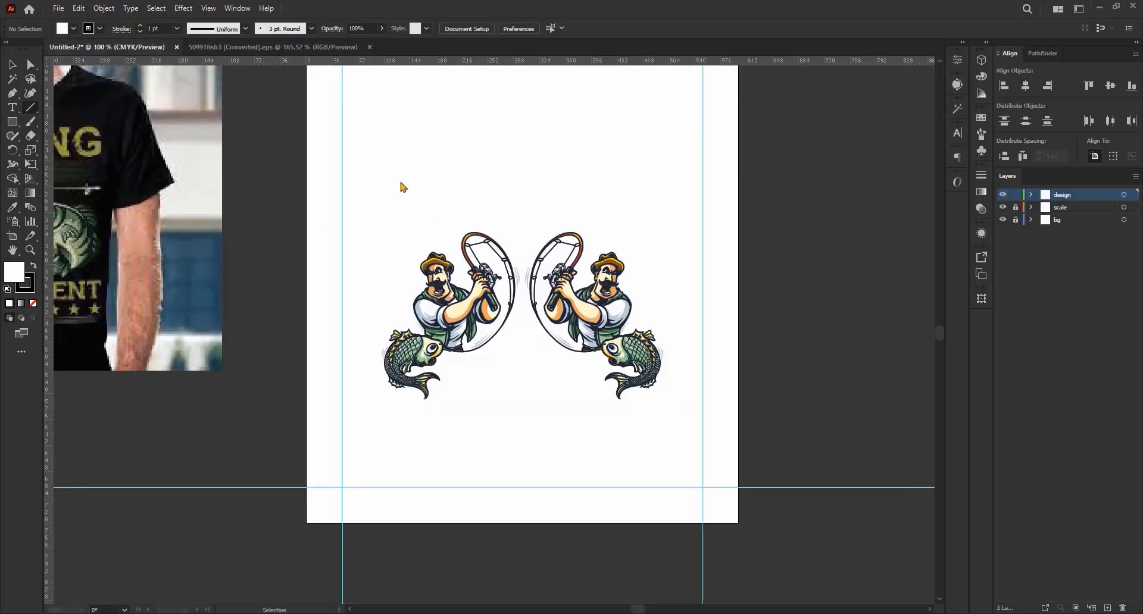
- Paste the trout logo into Untitled-2, scale it down to about 747 by 649 pt, and place it to the right of the artboard
{"action": "left_click", "coordinate": [719, 213]}
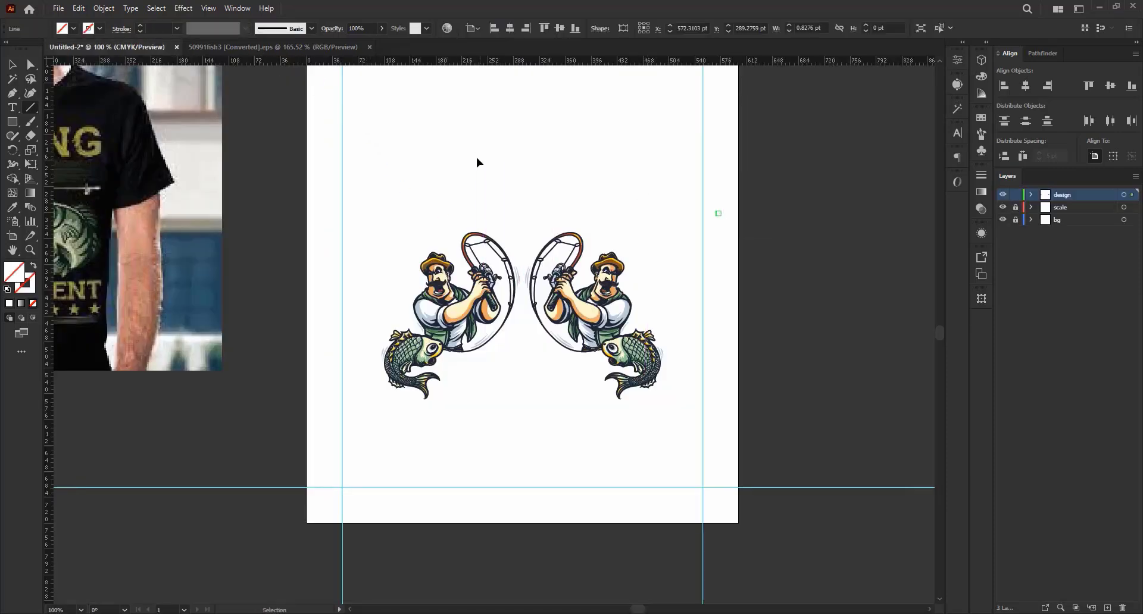
{"action": "key", "text": "ctrl+z"}
{"action": "left_click", "coordinate": [10, 69]}
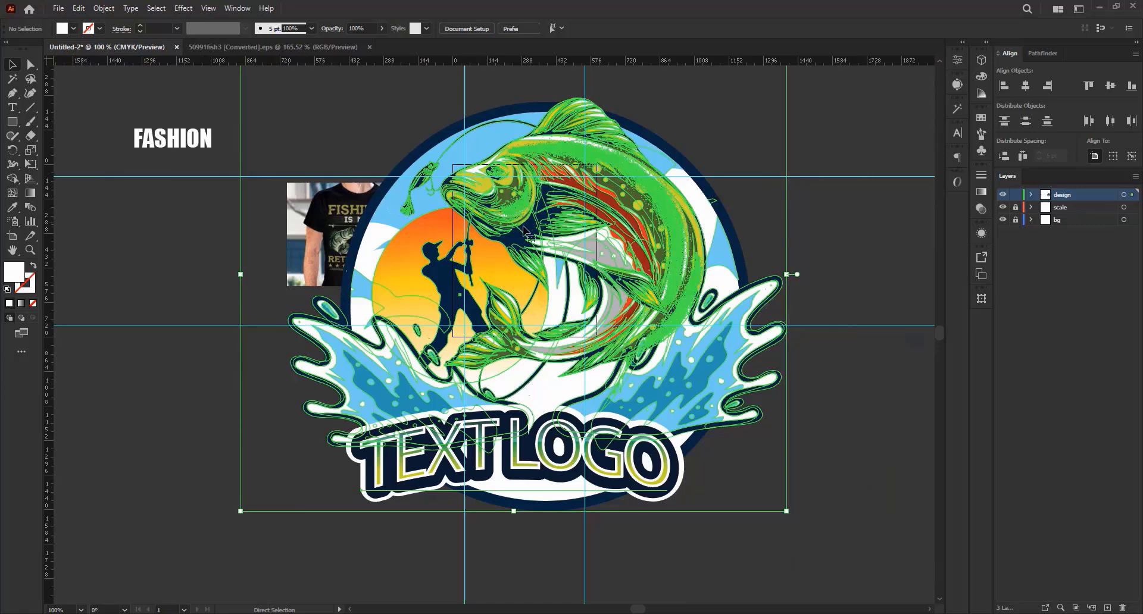
{"action": "left_click", "coordinate": [520, 144]}
{"action": "scroll", "coordinate": [520, 145], "scroll_direction": "up", "scroll_amount": 2}
{"action": "scroll", "coordinate": [521, 146], "scroll_direction": "down", "scroll_amount": 1}
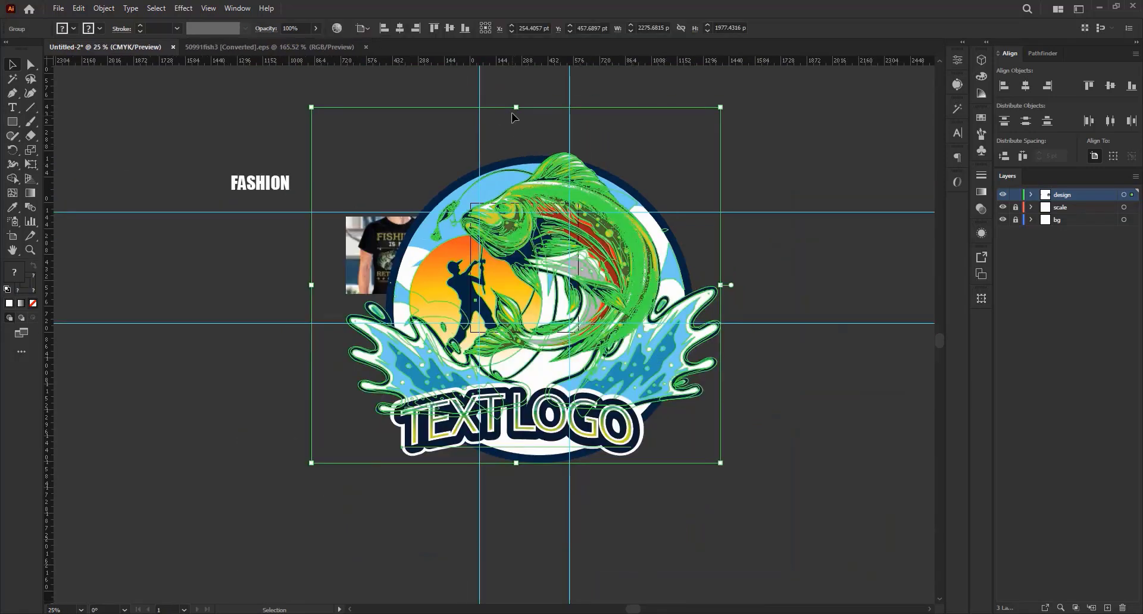
{"action": "left_click_drag", "start_coordinate": [516, 109], "coordinate": [536, 238]}
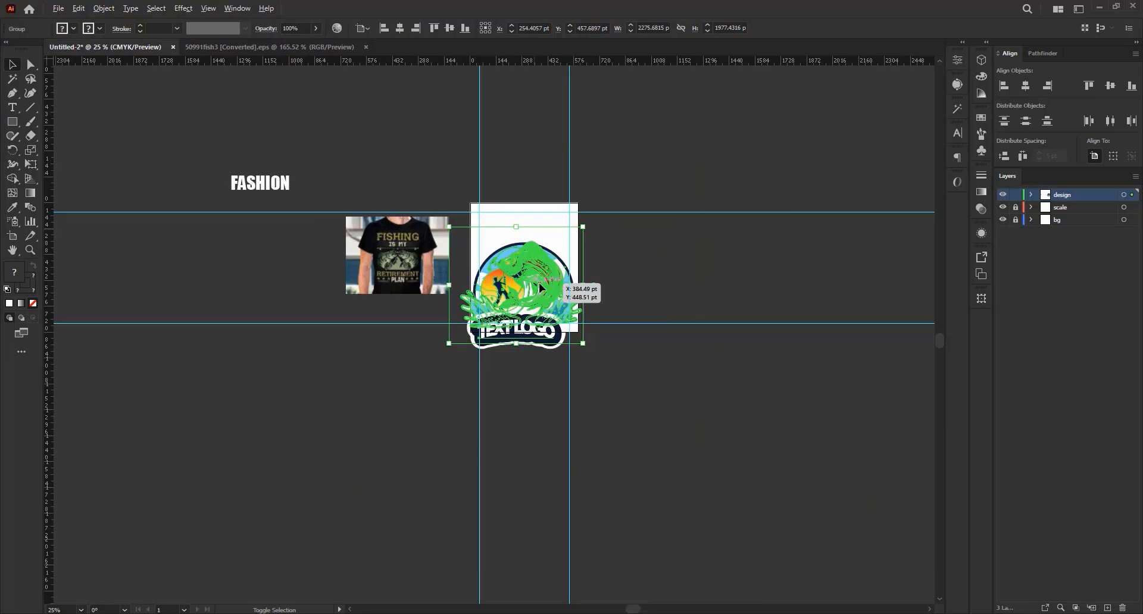
{"action": "left_click_drag", "start_coordinate": [538, 284], "coordinate": [670, 262]}
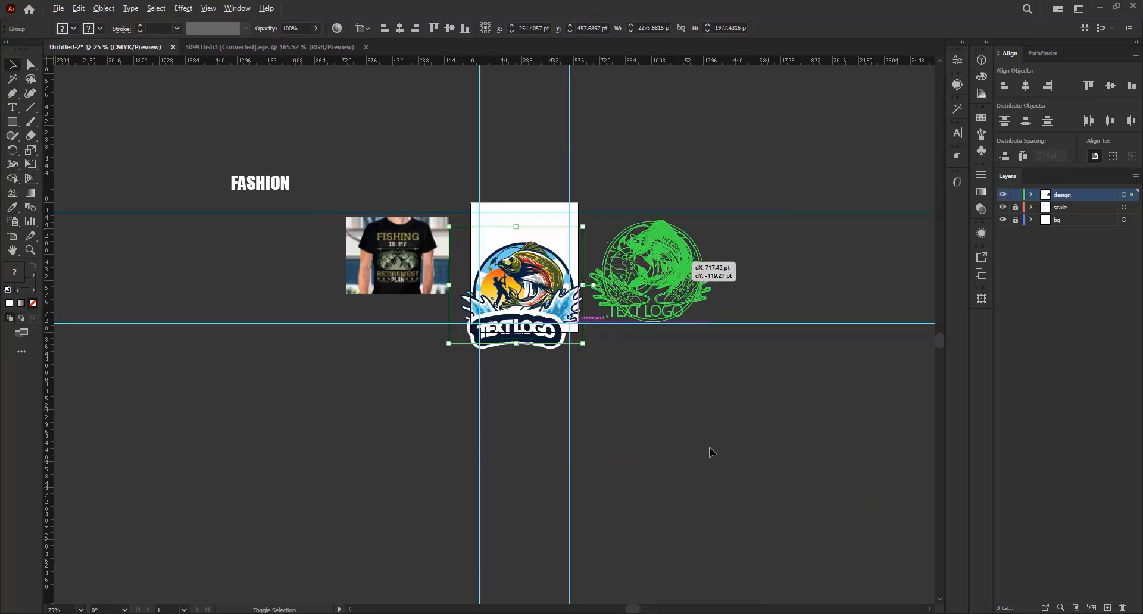
- Ungroup the trout logo and delete its "TEXT LOGO" lettering and the large trout
{"action": "scroll", "coordinate": [642, 297], "scroll_direction": "up", "scroll_amount": 3}
{"action": "right_click", "coordinate": [639, 270]}
{"action": "left_click", "coordinate": [682, 387]}
{"action": "left_click", "coordinate": [752, 443]}
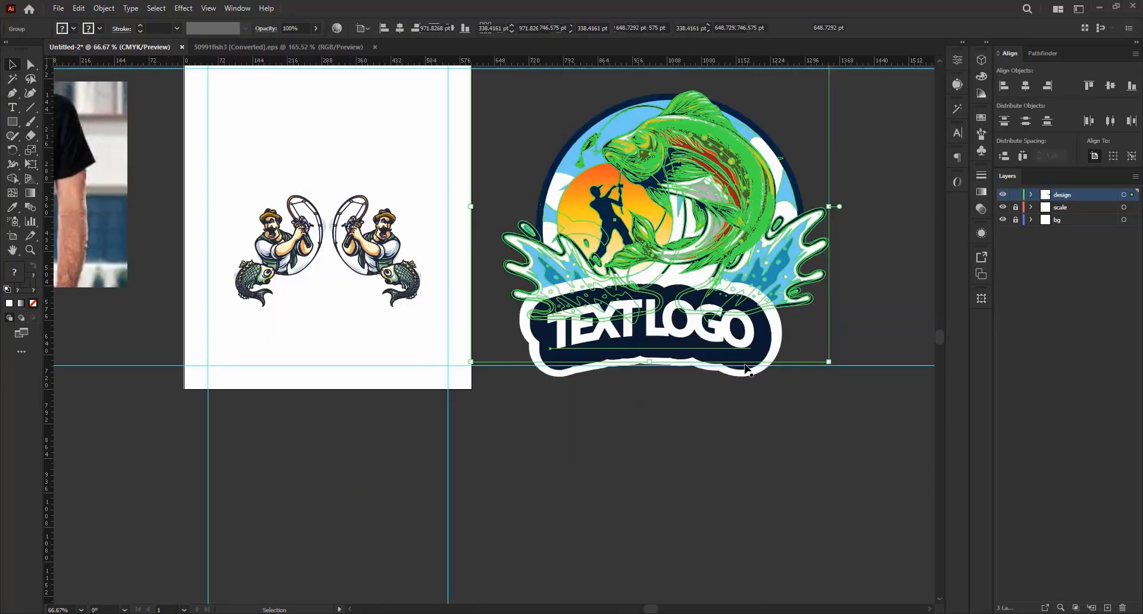
{"action": "left_click", "coordinate": [753, 334]}
{"action": "key", "text": "Delete"}
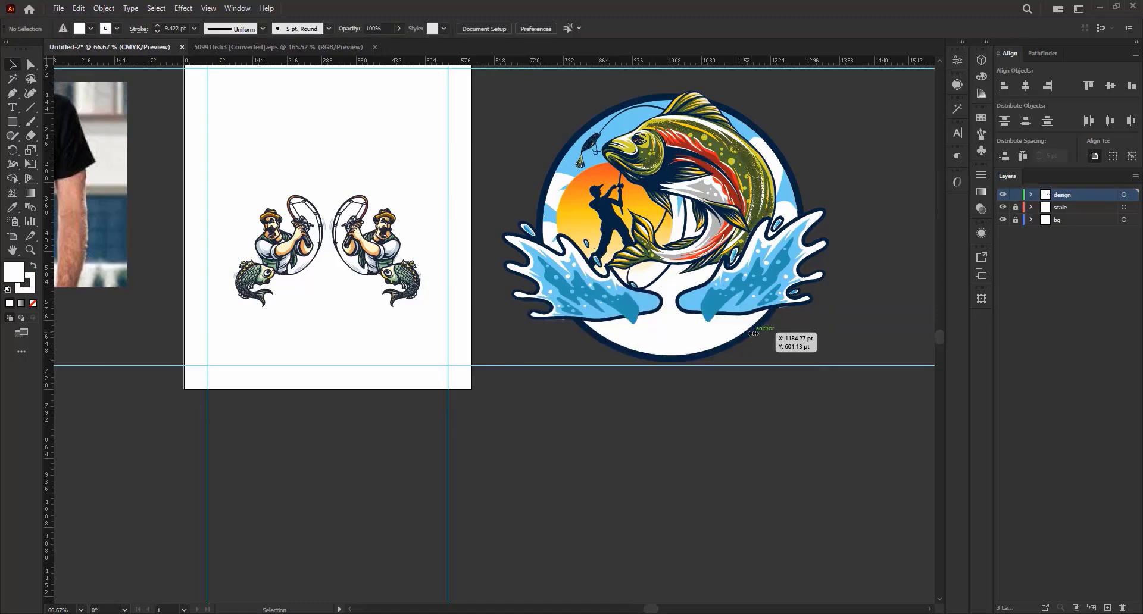
{"action": "left_click", "coordinate": [731, 205]}
{"action": "key", "text": "Delete"}
- Ungroup the remaining logo artwork and delete the fisherman silhouette, the fishing lure and the curved line attached to the lure
{"action": "left_click", "coordinate": [618, 213]}
{"action": "right_click", "coordinate": [619, 216]}
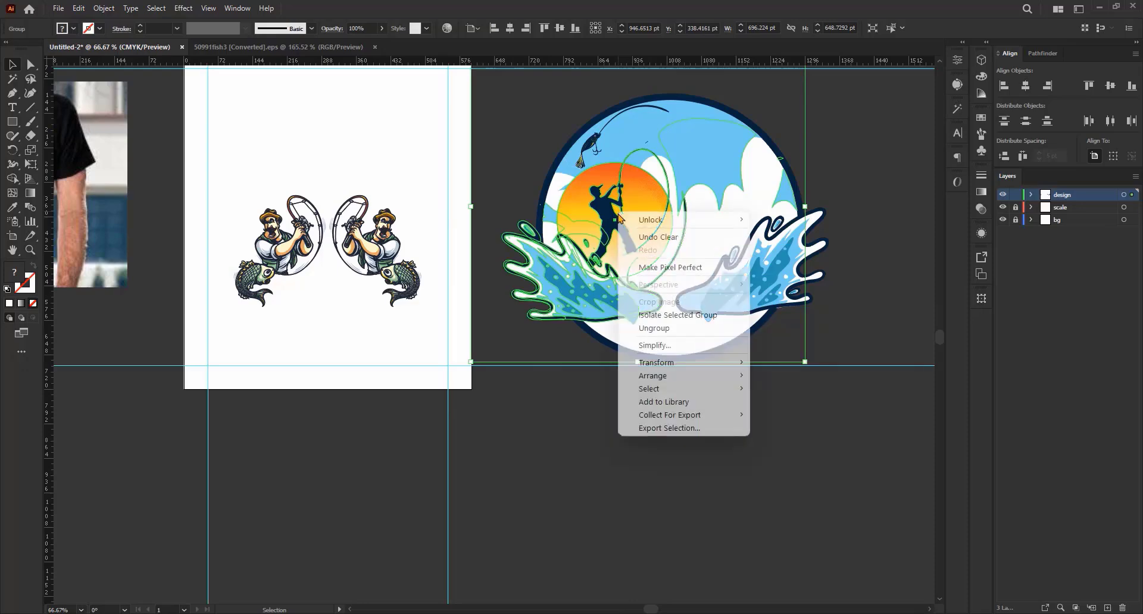
{"action": "left_click", "coordinate": [666, 326]}
{"action": "left_click", "coordinate": [684, 460]}
{"action": "left_click", "coordinate": [609, 209]}
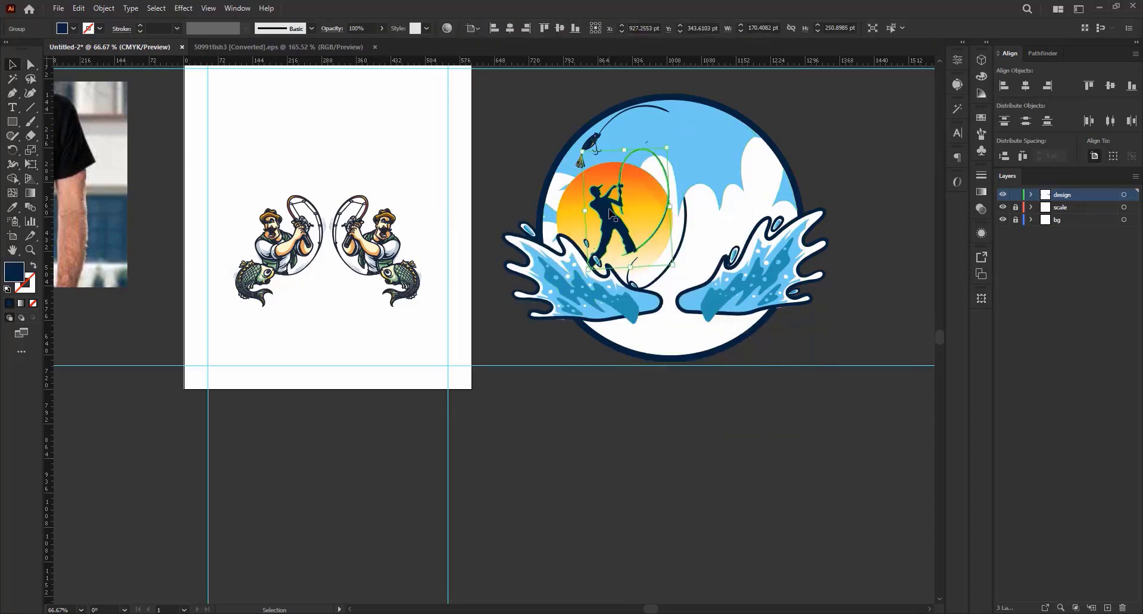
{"action": "key", "text": "Delete"}
{"action": "left_click", "coordinate": [595, 143]}
{"action": "key", "text": "Delete"}
{"action": "left_click", "coordinate": [610, 119]}
{"action": "key", "text": "Delete"}
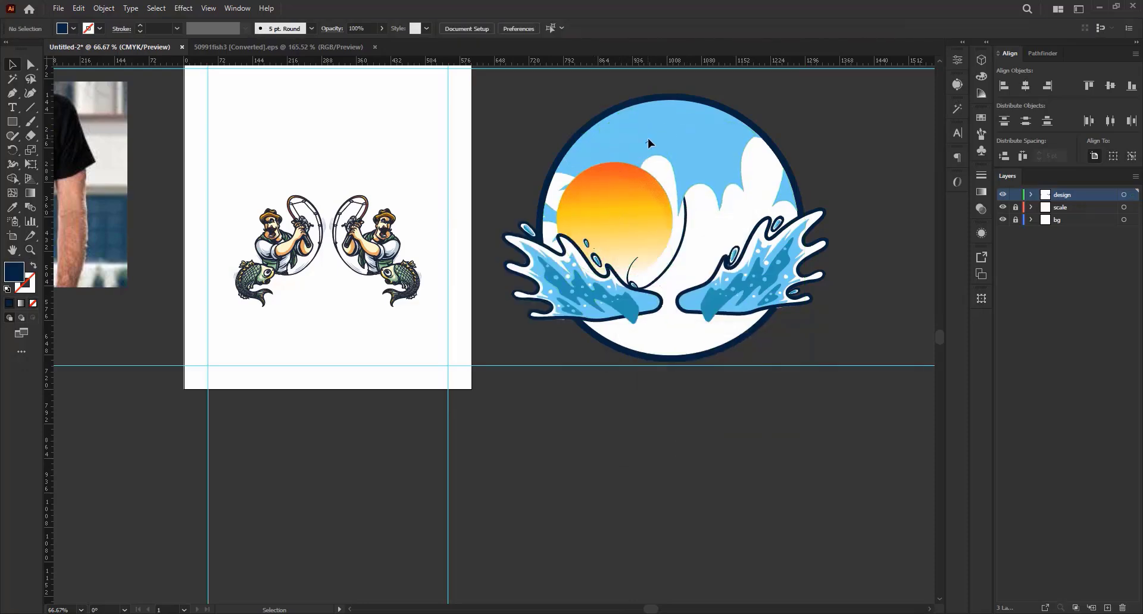
- Delete the orange sun and the remaining curved fishing line from the logo artwork
{"action": "left_click", "coordinate": [654, 203]}
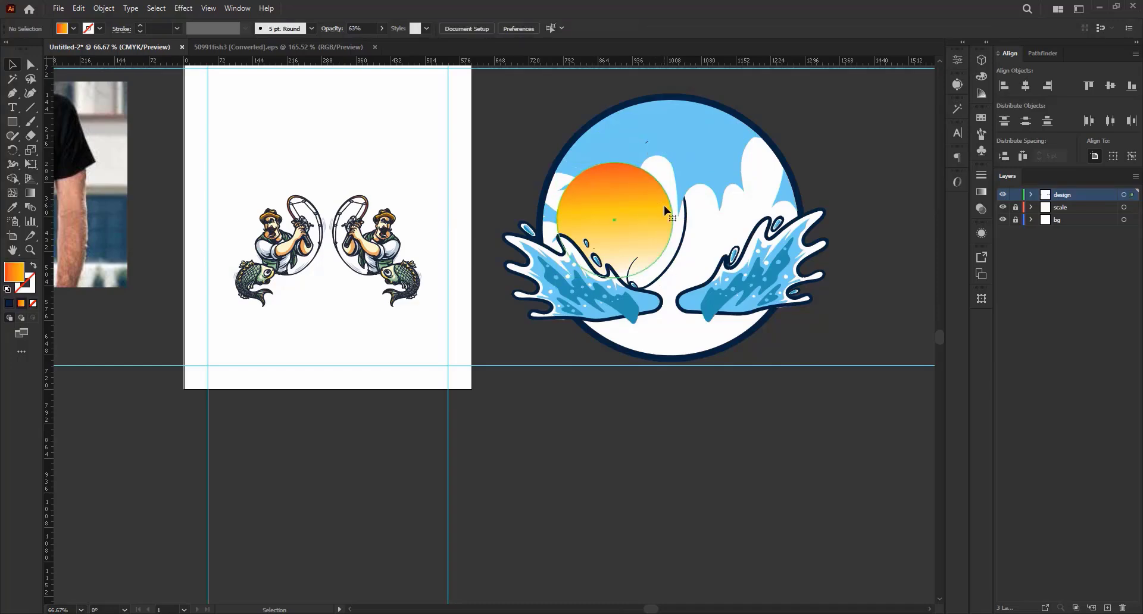
{"action": "key", "text": "Delete"}
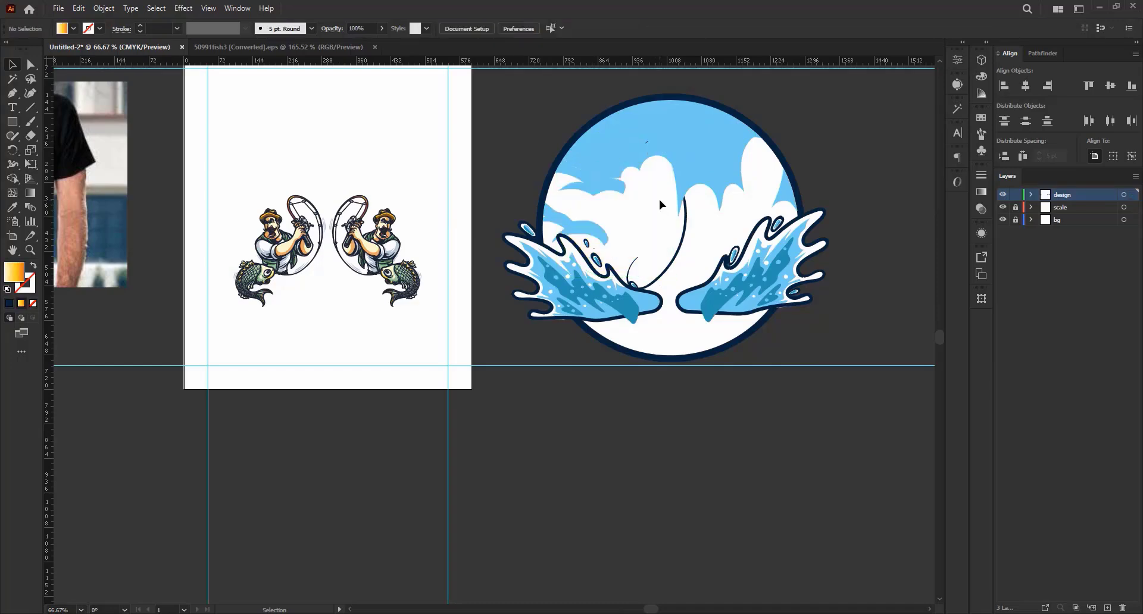
{"action": "left_click", "coordinate": [682, 239]}
{"action": "key", "text": "Delete"}
- Unlock all locked objects so the round badge background can be selected together with the water splashes
{"action": "scroll", "coordinate": [500, 126], "scroll_direction": "up", "scroll_amount": 1}
{"action": "left_click_drag", "start_coordinate": [499, 127], "coordinate": [850, 376]}
{"action": "left_click_drag", "start_coordinate": [514, 98], "coordinate": [823, 435]}
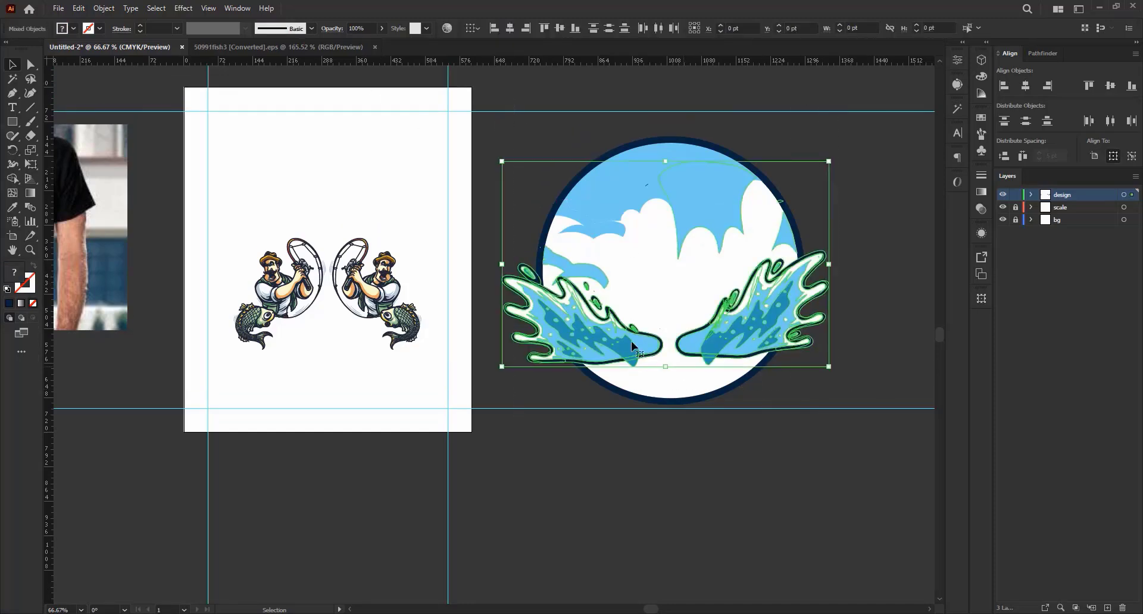
{"action": "left_click", "coordinate": [104, 9]}
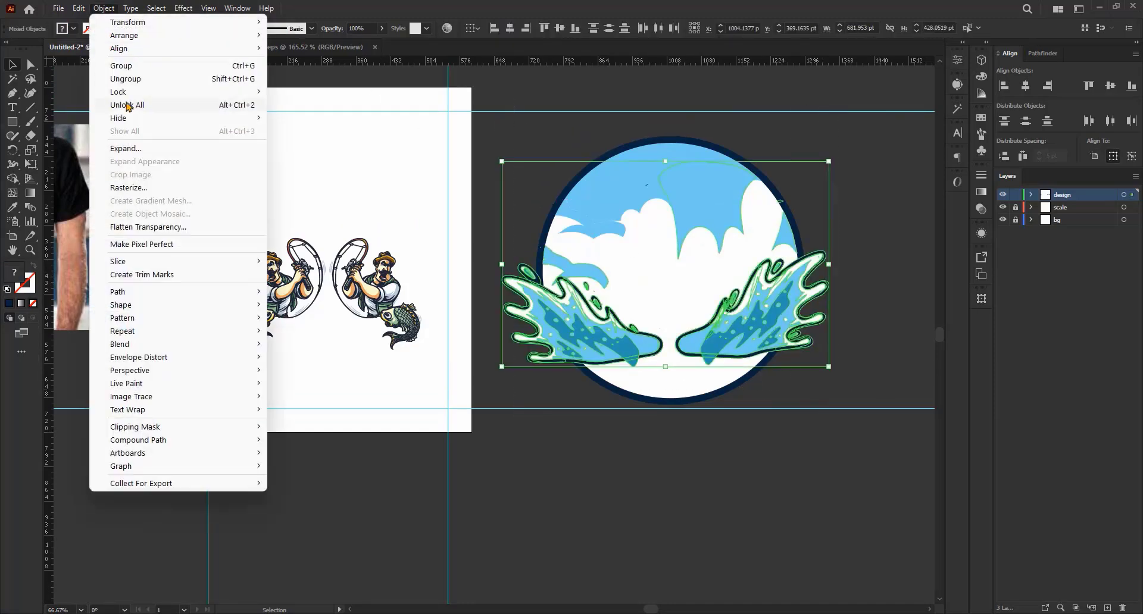
{"action": "left_click", "coordinate": [488, 109]}
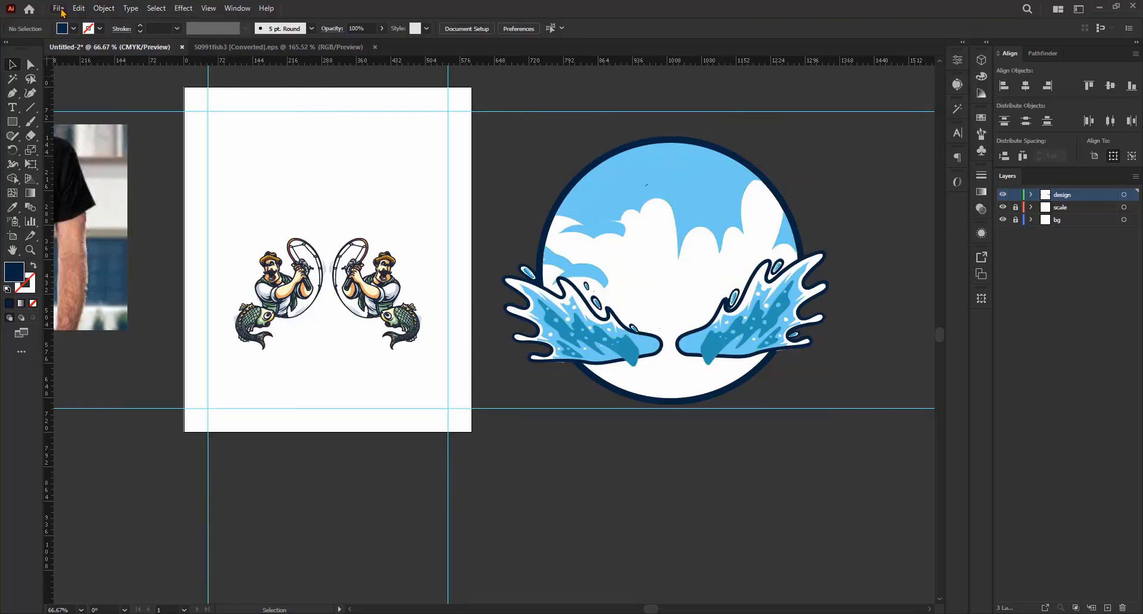
{"action": "left_click", "coordinate": [104, 8]}
{"action": "left_click", "coordinate": [173, 100]}
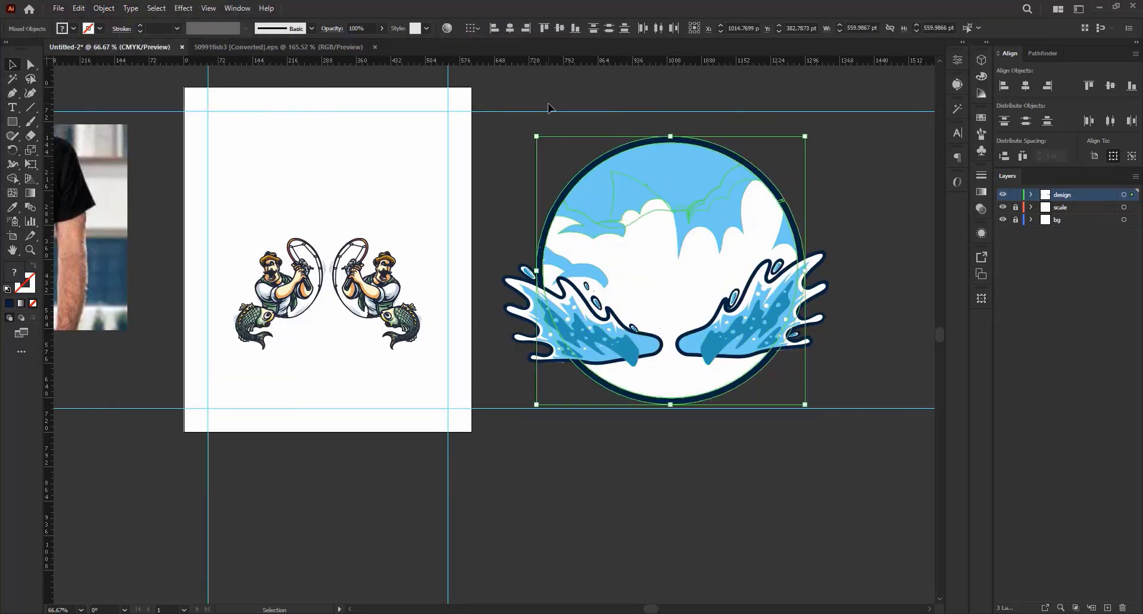
- Group the circle, sky, clouds and both water splashes into one badge
{"action": "left_click", "coordinate": [787, 395]}
{"action": "left_click_drag", "start_coordinate": [785, 395], "coordinate": [690, 235]}
{"action": "left_click", "coordinate": [103, 8]}
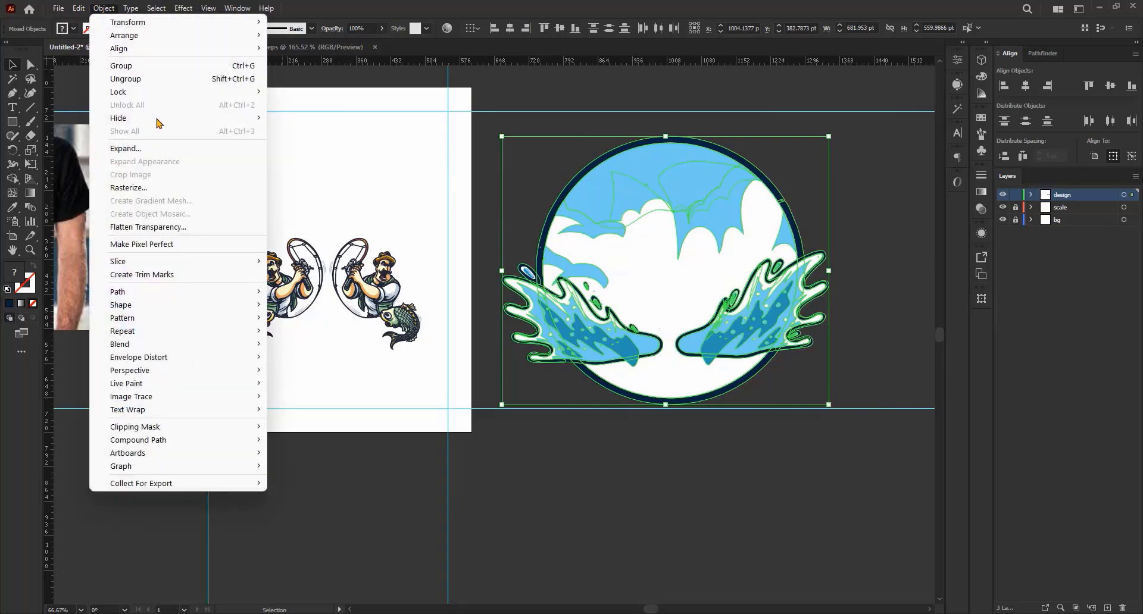
{"action": "left_click", "coordinate": [161, 153]}
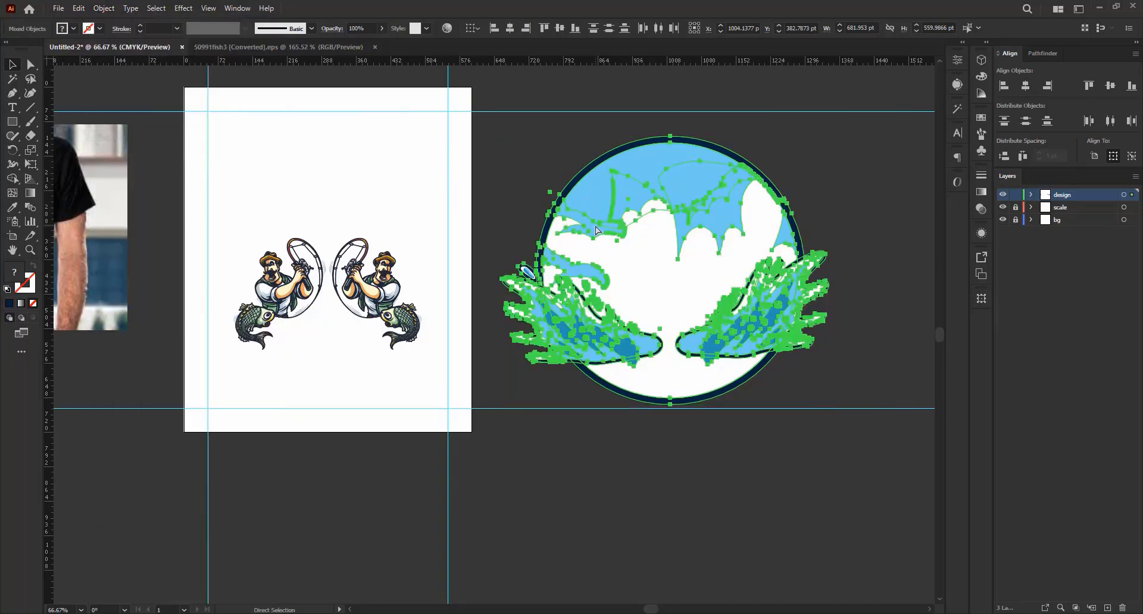
{"action": "key", "text": "ctrl+g"}
{"action": "left_click_drag", "start_coordinate": [664, 136], "coordinate": [676, 218]}
{"action": "key", "text": "ctrl+z"}
{"action": "left_click", "coordinate": [482, 121]}
{"action": "left_click_drag", "start_coordinate": [482, 120], "coordinate": [820, 356]}
{"action": "key", "text": "a"}
{"action": "key", "text": "ctrl+g"}
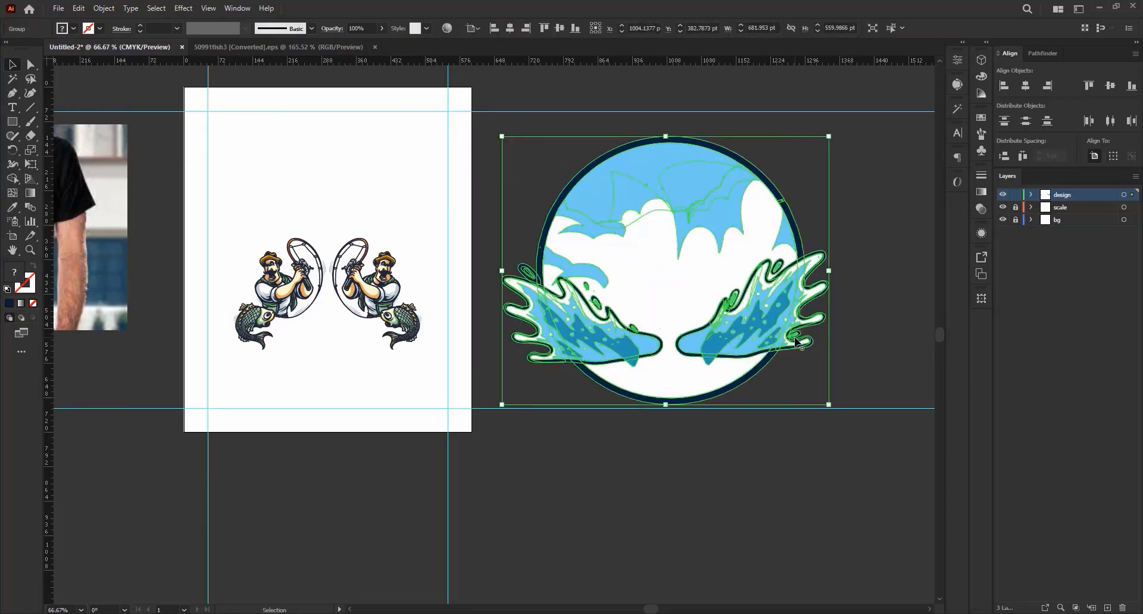
- Move the badge onto the artboard behind the two fishermen and scale it down to about 440 pt wide
{"action": "key", "text": "v"}
{"action": "scroll", "coordinate": [808, 287], "scroll_direction": "down", "scroll_amount": 2}
{"action": "left_click_drag", "start_coordinate": [809, 286], "coordinate": [613, 264]}
{"action": "scroll", "coordinate": [580, 262], "scroll_direction": "up", "scroll_amount": 2}
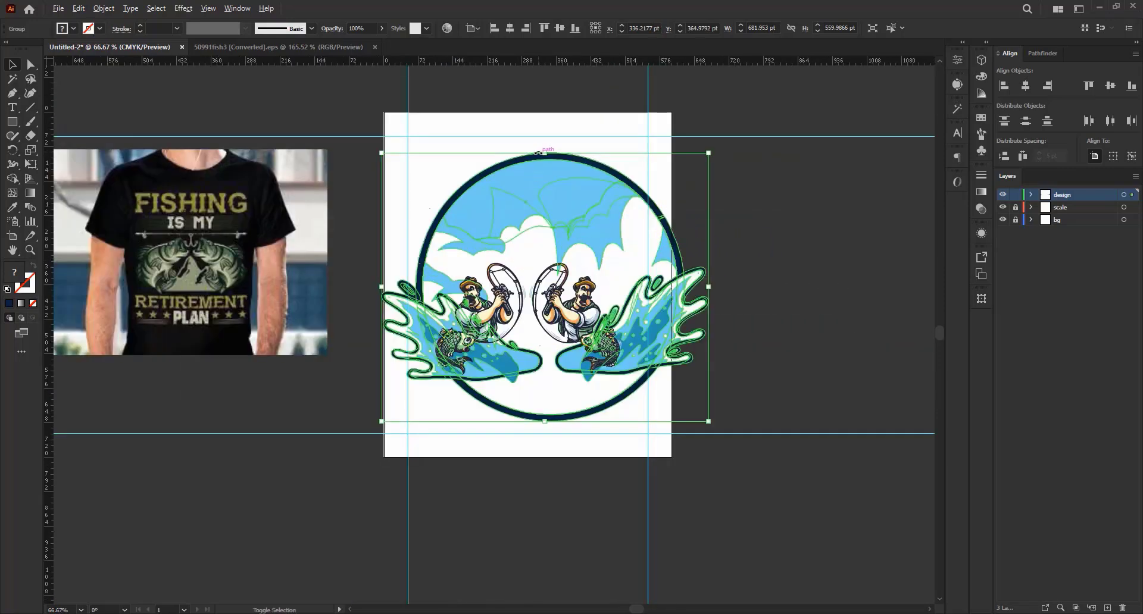
{"action": "left_click_drag", "start_coordinate": [542, 155], "coordinate": [544, 200]}
{"action": "left_click_drag", "start_coordinate": [566, 239], "coordinate": [547, 238]}
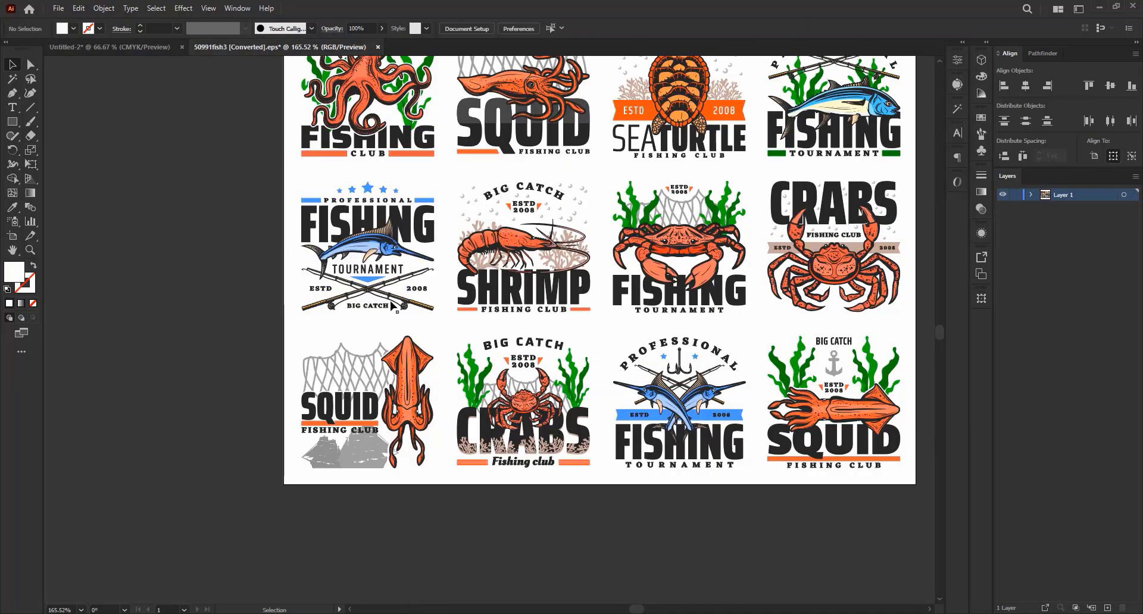
- In 50991fish3 [Converted].eps, move the crossed fishing rods outside the artboard, ungroup them and separate the two rods
{"action": "left_click_drag", "start_coordinate": [404, 300], "coordinate": [238, 391]}
{"action": "right_click", "coordinate": [201, 295]}
{"action": "left_click", "coordinate": [242, 397]}
{"action": "left_click", "coordinate": [216, 310]}
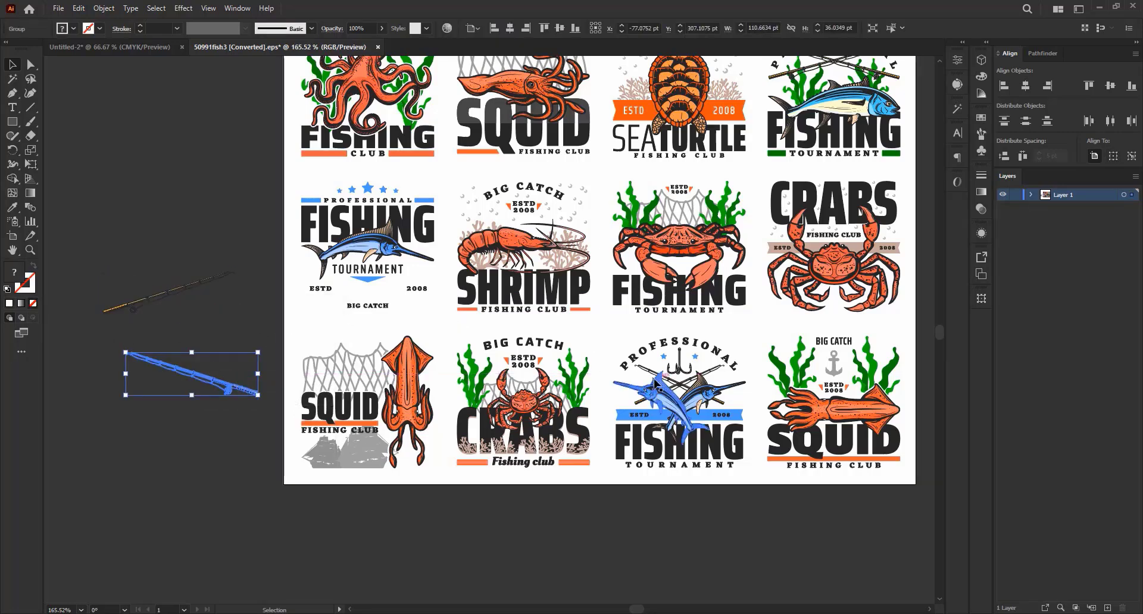
- Ungroup the PROFESSIONAL FISHING TOURNAMENT badge with crossed swordfish and move its hook out beside the rods
{"action": "right_click", "coordinate": [695, 390]}
{"action": "left_click", "coordinate": [725, 474]}
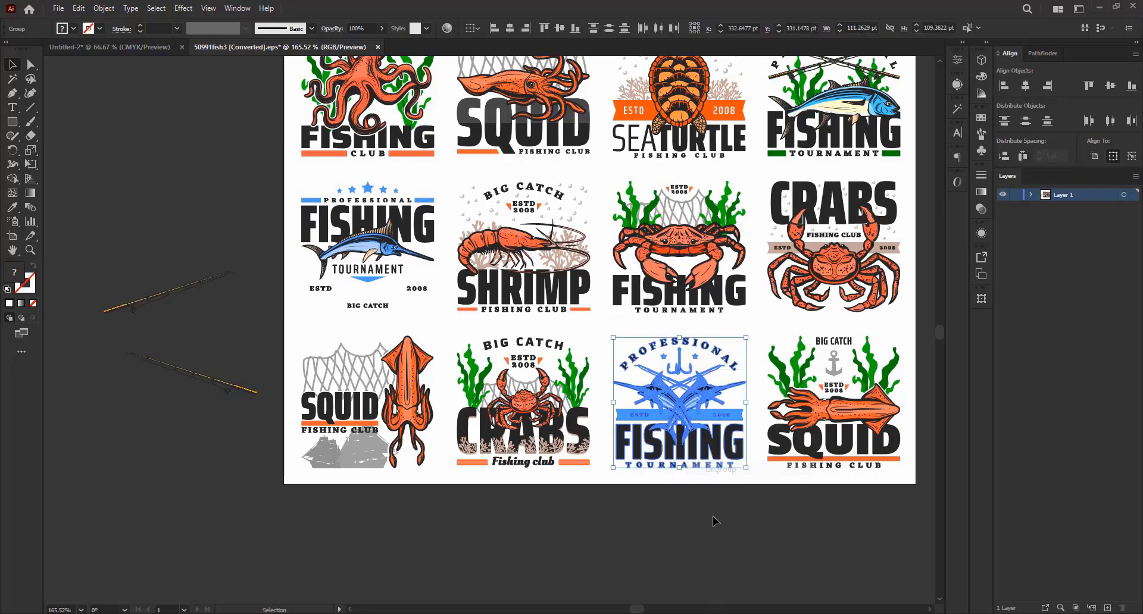
{"action": "left_click", "coordinate": [713, 516]}
{"action": "left_click_drag", "start_coordinate": [666, 375], "coordinate": [204, 430]}
- Cut the lower fishing rod and the hook, and close 50991fish3 [Converted].eps without saving
{"action": "scroll", "coordinate": [177, 383], "scroll_direction": "up", "scroll_amount": 3}
{"action": "scroll", "coordinate": [313, 349], "scroll_direction": "down", "scroll_amount": 3}
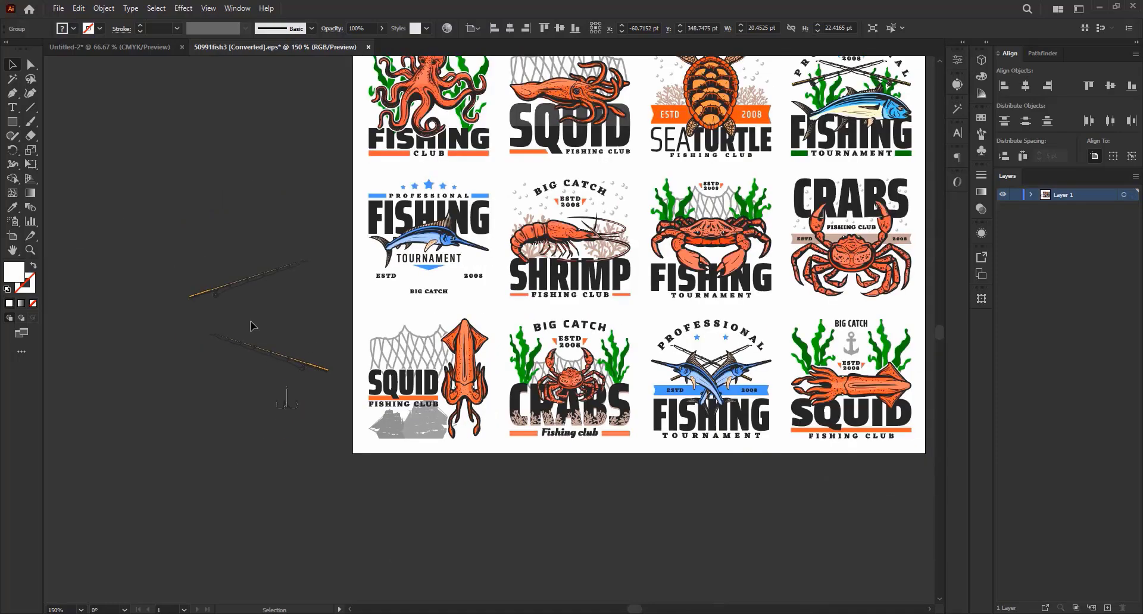
{"action": "left_click_drag", "start_coordinate": [250, 321], "coordinate": [315, 431]}
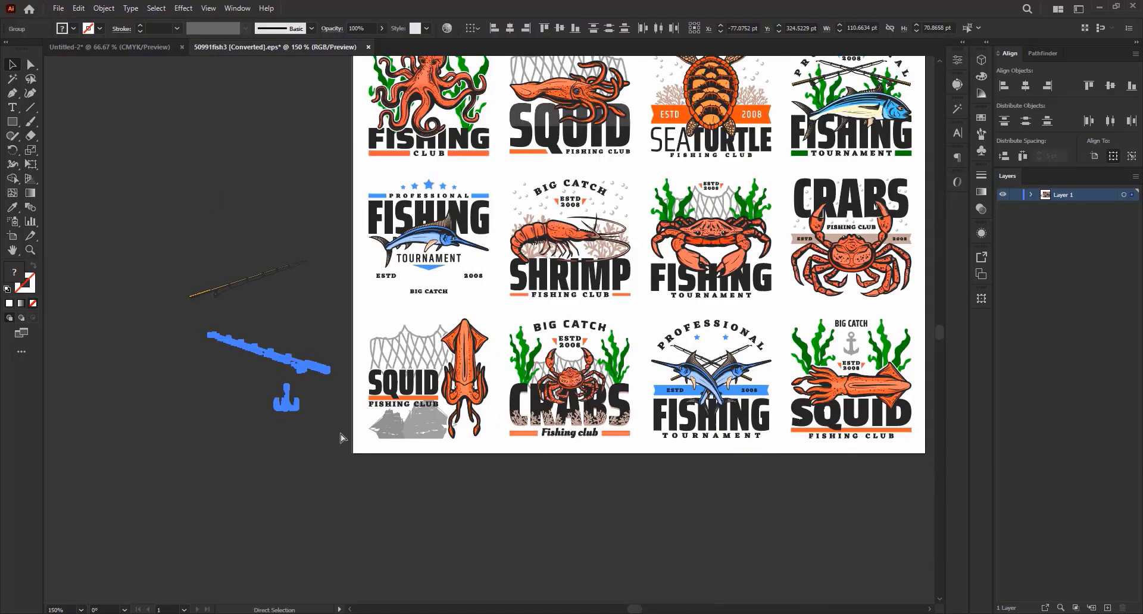
{"action": "key", "text": "Delete"}
{"action": "left_click", "coordinate": [368, 47]}
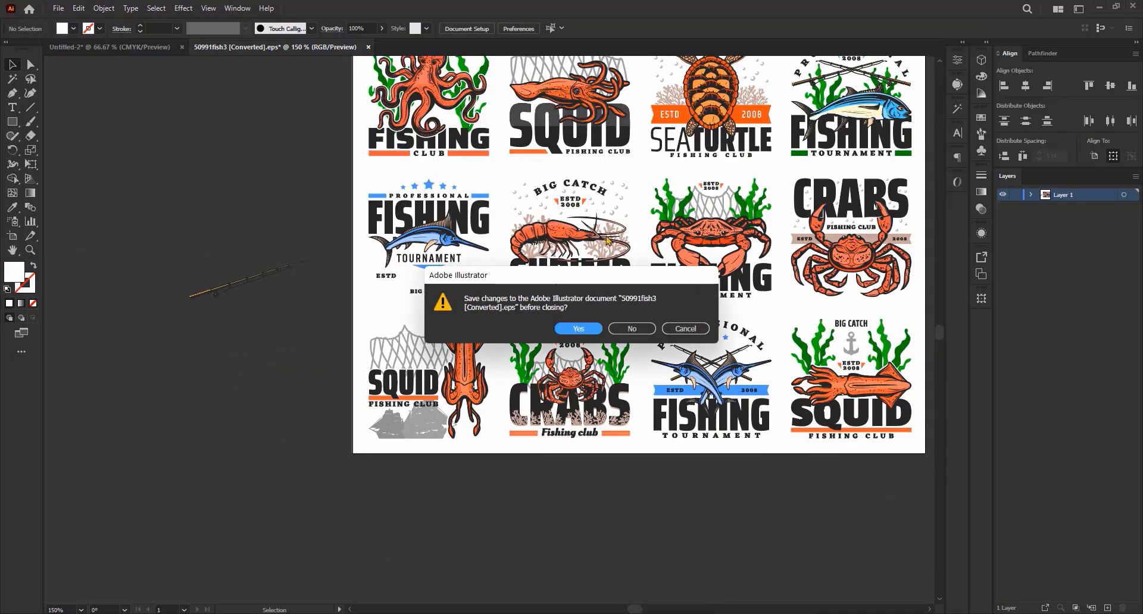
{"action": "left_click", "coordinate": [638, 332]}
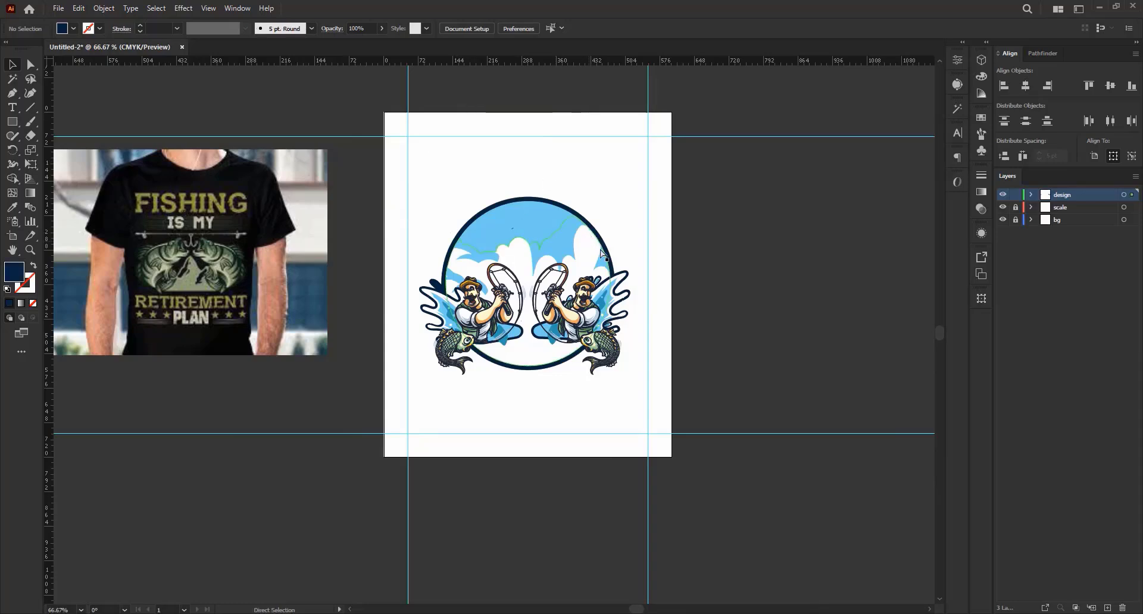
- Paste the rod and hook into Untitled-2, scale them to about 191 by 122 pt, and place them beside the artboard
{"action": "key", "text": "ctrl+v"}
{"action": "left_click_drag", "start_coordinate": [515, 331], "coordinate": [754, 236]}
{"action": "scroll", "coordinate": [648, 185], "scroll_direction": "up", "scroll_amount": 2}
{"action": "left_click", "coordinate": [683, 207]}
{"action": "scroll", "coordinate": [629, 193], "scroll_direction": "down", "scroll_amount": 2}
{"action": "left_click", "coordinate": [622, 185]}
{"action": "left_click_drag", "start_coordinate": [666, 202], "coordinate": [754, 211]}
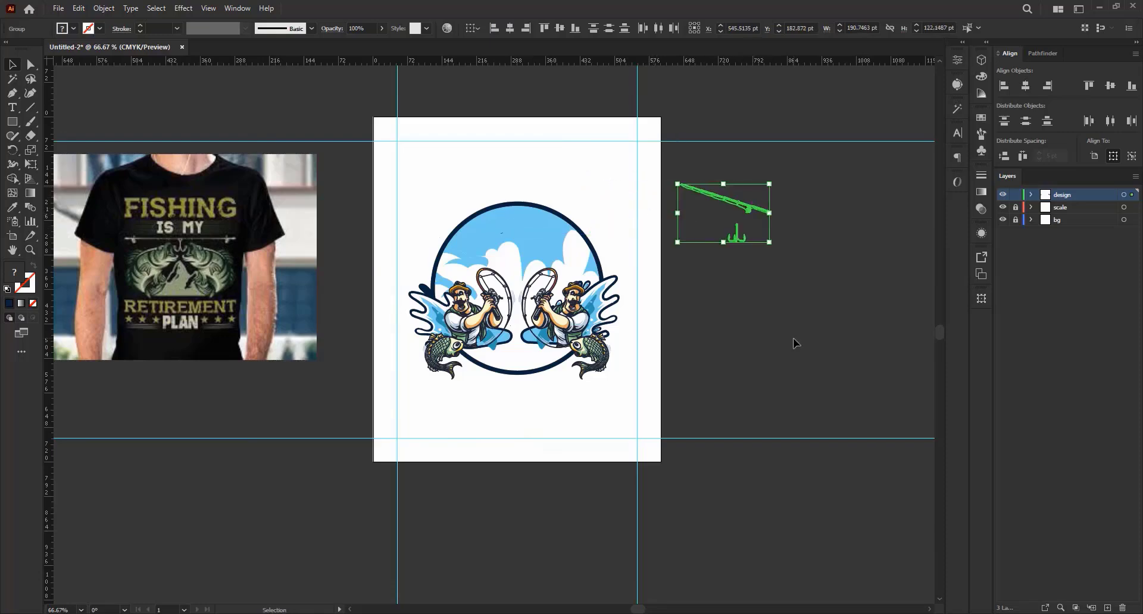
{"action": "left_click", "coordinate": [795, 344]}
- Move the fishermen pair slightly upward over the round badge
{"action": "scroll", "coordinate": [795, 343], "scroll_direction": "up", "scroll_amount": 1}
{"action": "left_click", "coordinate": [564, 357]}
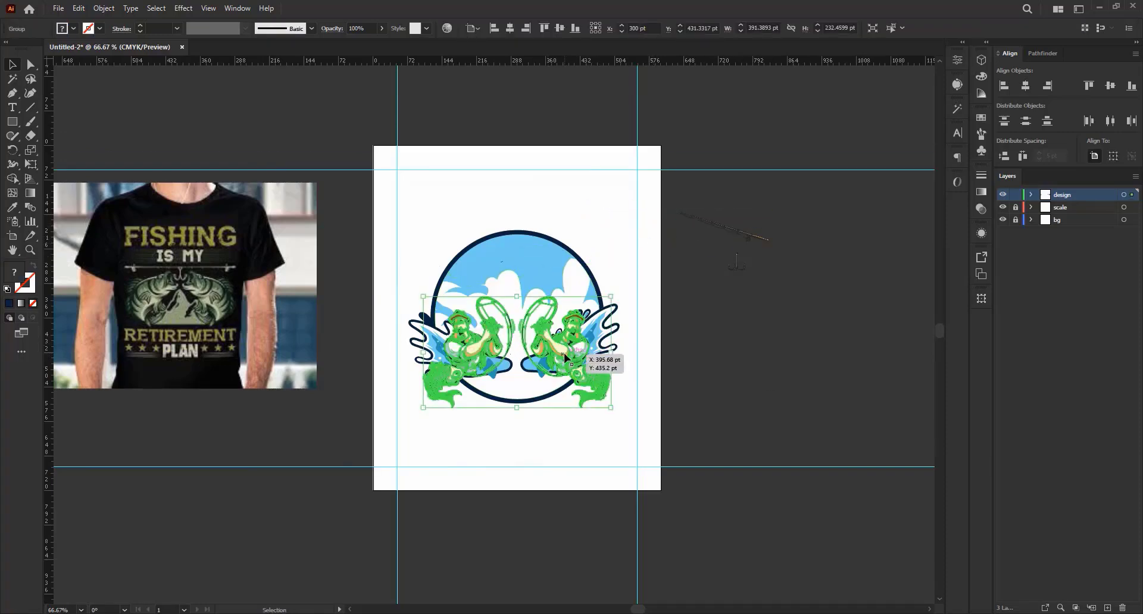
{"action": "mouse_move", "coordinate": [564, 357]}
{"action": "left_mouse_down"}
{"action": "mouse_move", "coordinate": [560, 320]}
{"action": "mouse_move", "coordinate": [567, 360]}
{"action": "left_mouse_up"}
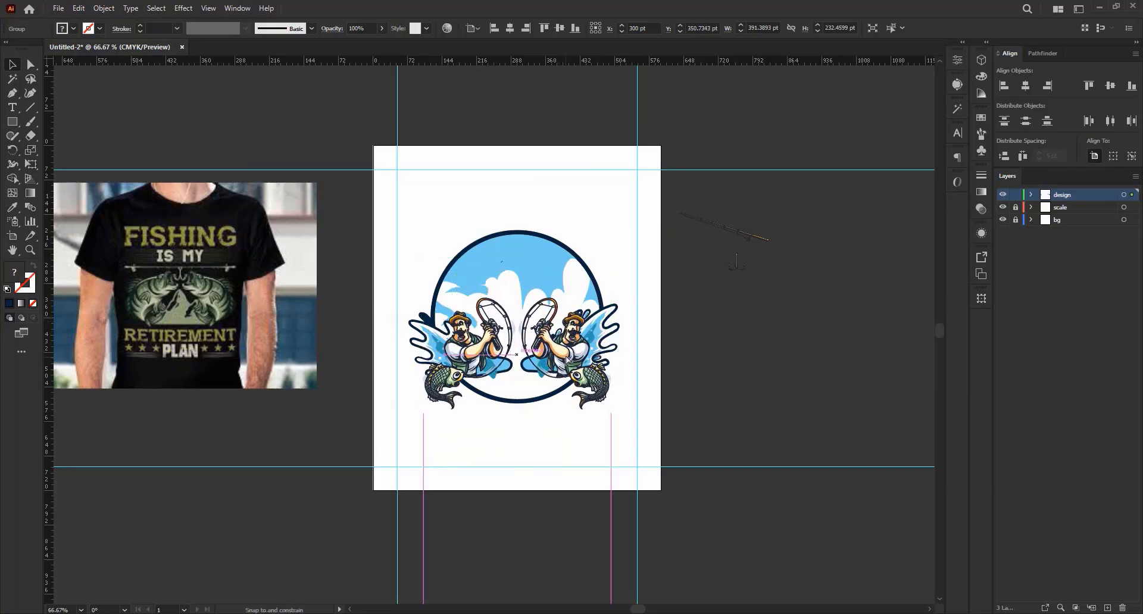
{"action": "left_click_drag", "start_coordinate": [566, 357], "coordinate": [566, 358]}
{"action": "left_click", "coordinate": [709, 365]}
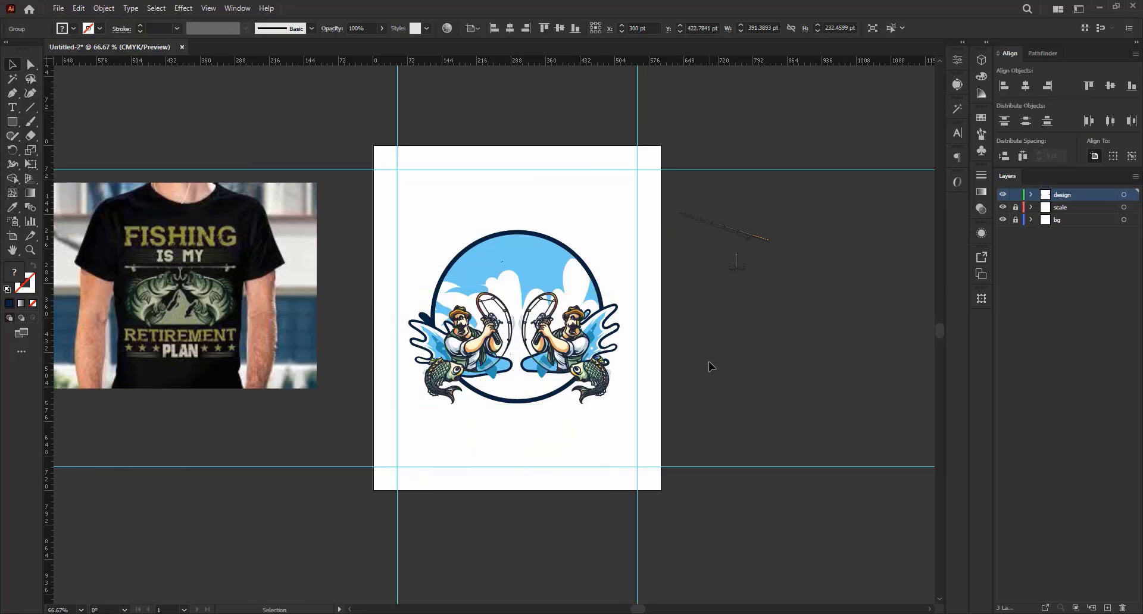
- Group the fishermen with the badge and centre the group horizontally on the artboard
{"action": "scroll", "coordinate": [518, 225], "scroll_direction": "down", "scroll_amount": 1}
{"action": "left_click_drag", "start_coordinate": [419, 181], "coordinate": [641, 440]}
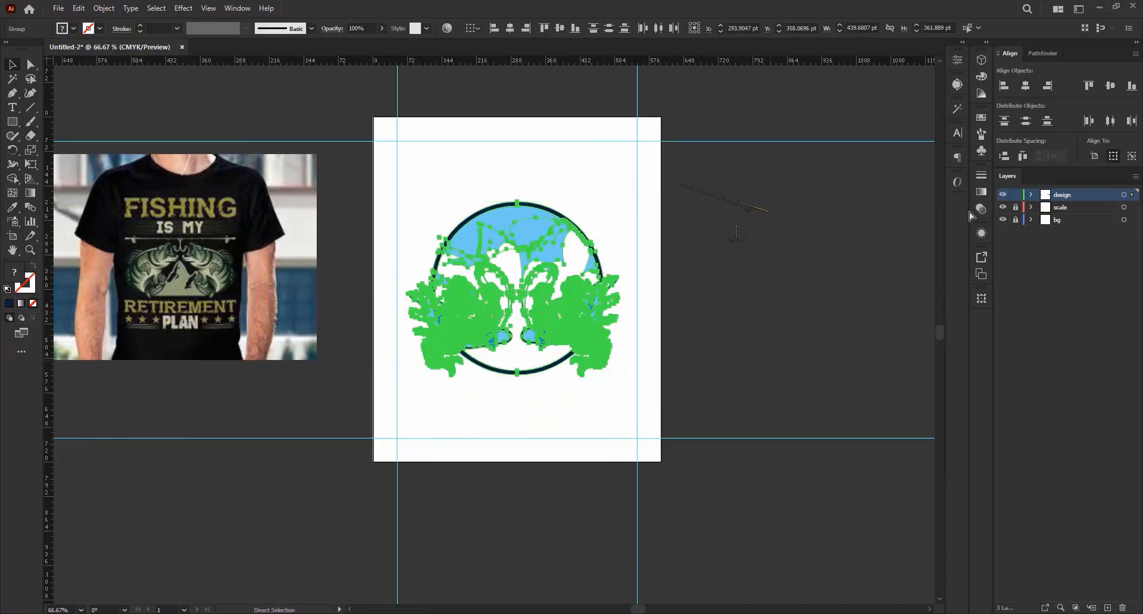
{"action": "key", "text": "ctrl+g"}
{"action": "left_click", "coordinate": [1025, 89]}
{"action": "left_click", "coordinate": [731, 316]}
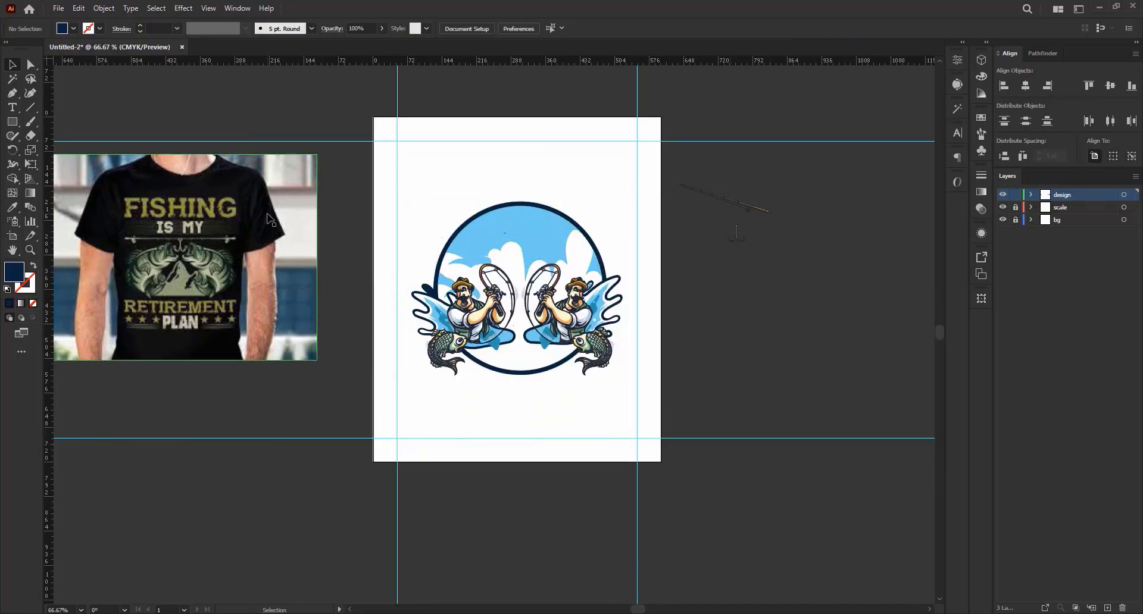
- Add a placeholder LOREM IPSUM text line above the badge and select it as an object
{"action": "left_click", "coordinate": [11, 108]}
{"action": "left_click", "coordinate": [436, 172]}
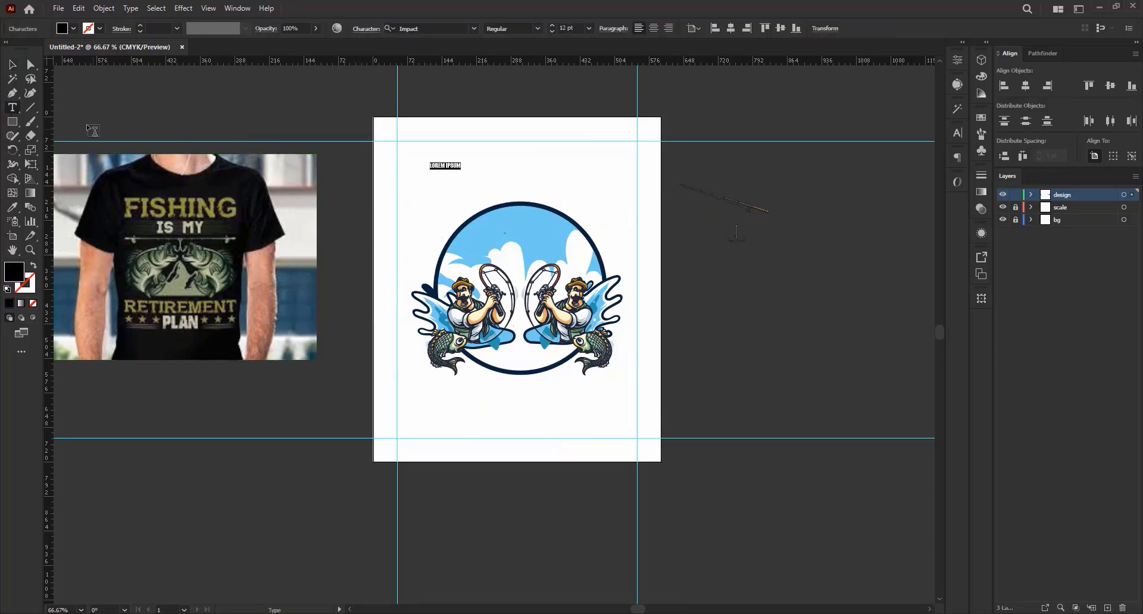
{"action": "left_click", "coordinate": [17, 64]}
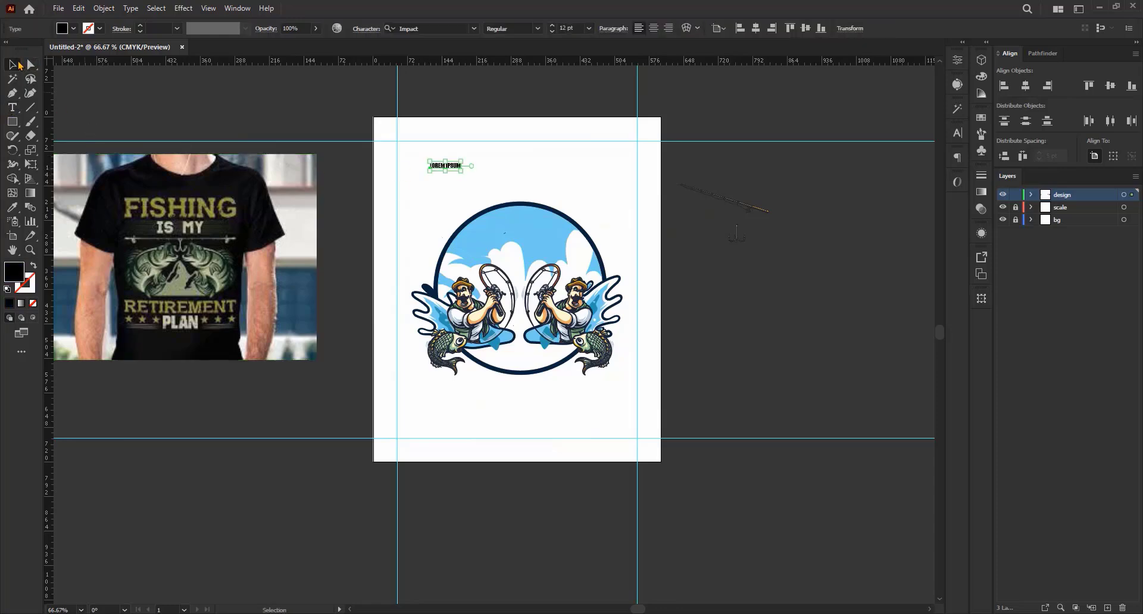
{"action": "left_click", "coordinate": [74, 28]}
{"action": "left_click", "coordinate": [243, 94]}
- Set the placeholder text's font to Impacted2.0-Regular and enlarge it to about 61 pt
{"action": "scroll", "coordinate": [427, 151], "scroll_direction": "up", "scroll_amount": 2}
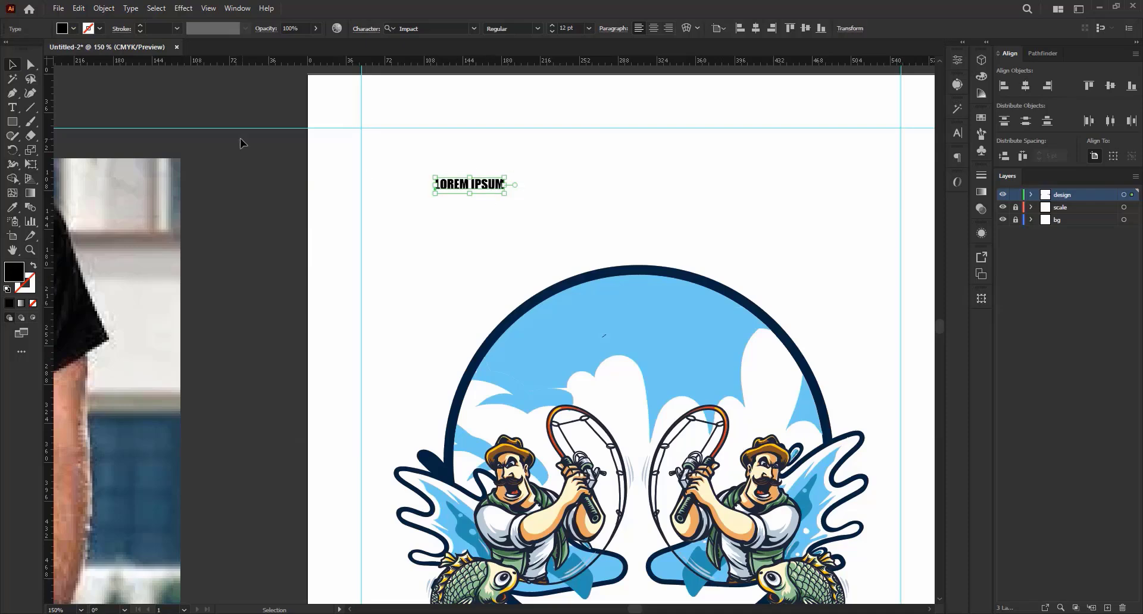
{"action": "key", "text": "ctrl+t"}
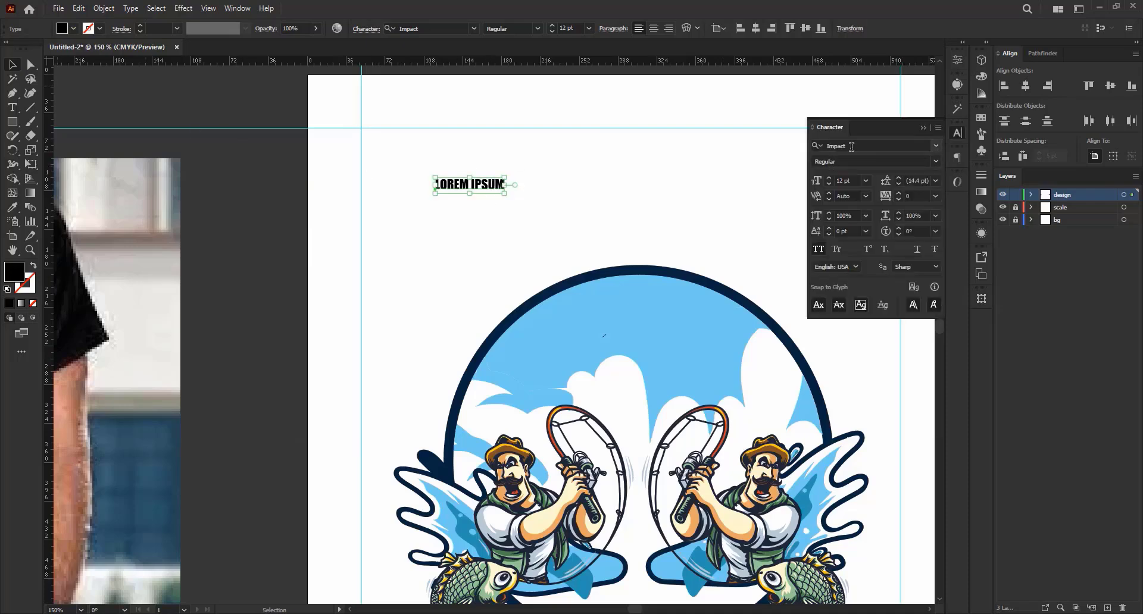
{"action": "left_click", "coordinate": [851, 146]}
{"action": "type", "text": "impac"}
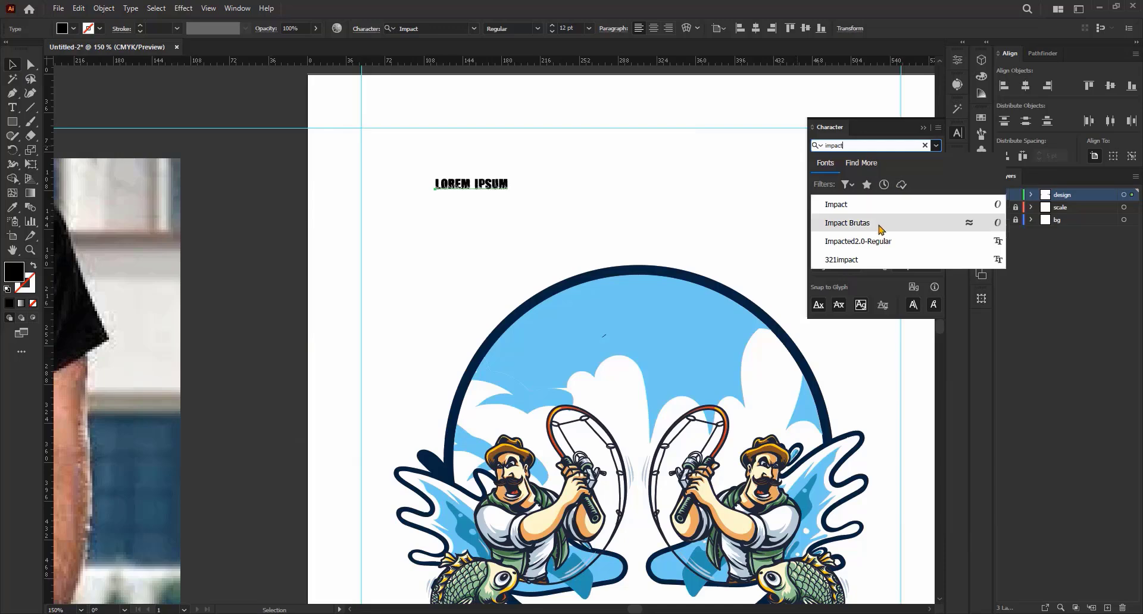
{"action": "left_click", "coordinate": [858, 241]}
{"action": "left_click_drag", "start_coordinate": [505, 188], "coordinate": [645, 186]}
{"action": "left_click", "coordinate": [926, 128]}
- Ungroup the combined fishermen and badge artwork that contains the small stray mark in the sky
{"action": "scroll", "coordinate": [633, 316], "scroll_direction": "up", "scroll_amount": 2}
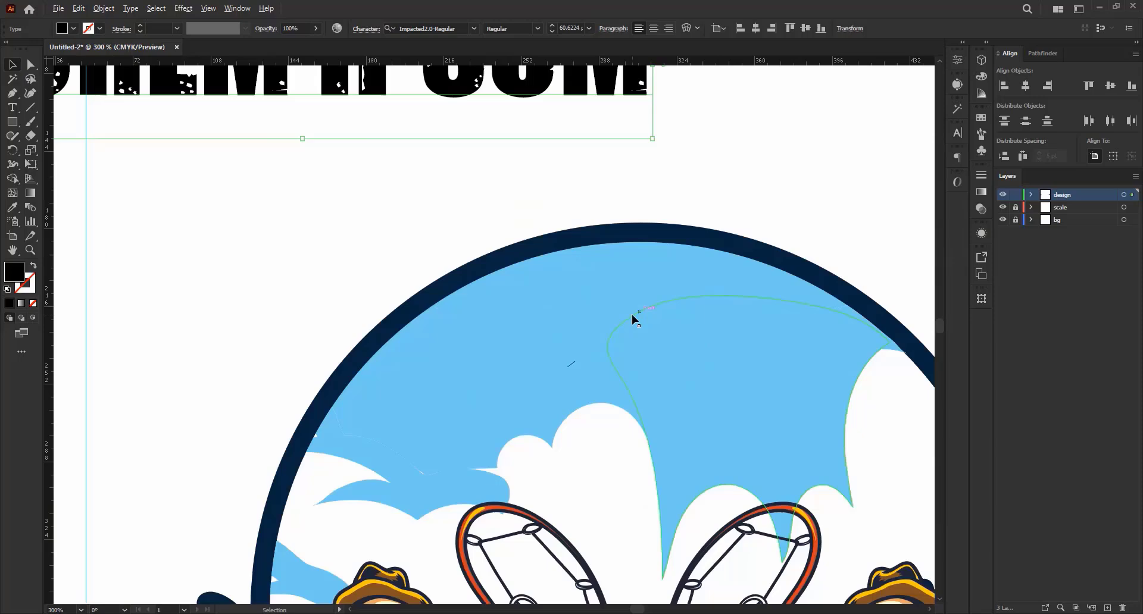
{"action": "left_click", "coordinate": [574, 363]}
{"action": "right_click", "coordinate": [574, 363]}
{"action": "left_click", "coordinate": [611, 464]}
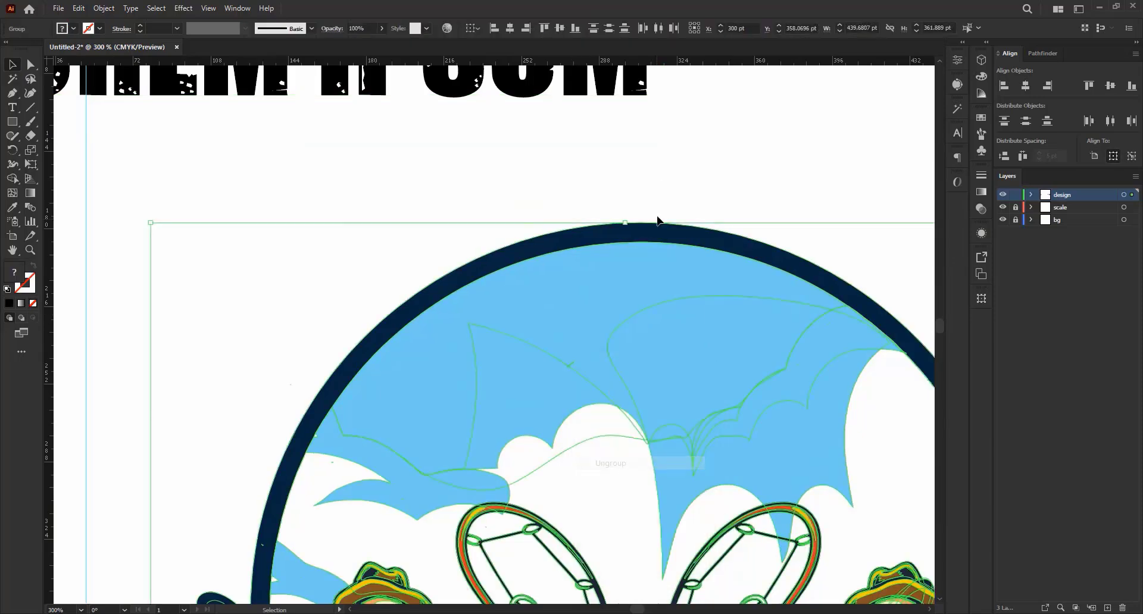
{"action": "left_click", "coordinate": [658, 215]}
- Ungroup the round badge artwork around the stray mark in the sky
{"action": "scroll", "coordinate": [576, 361], "scroll_direction": "up", "scroll_amount": 2}
{"action": "left_click", "coordinate": [569, 370]}
{"action": "right_click", "coordinate": [568, 370]}
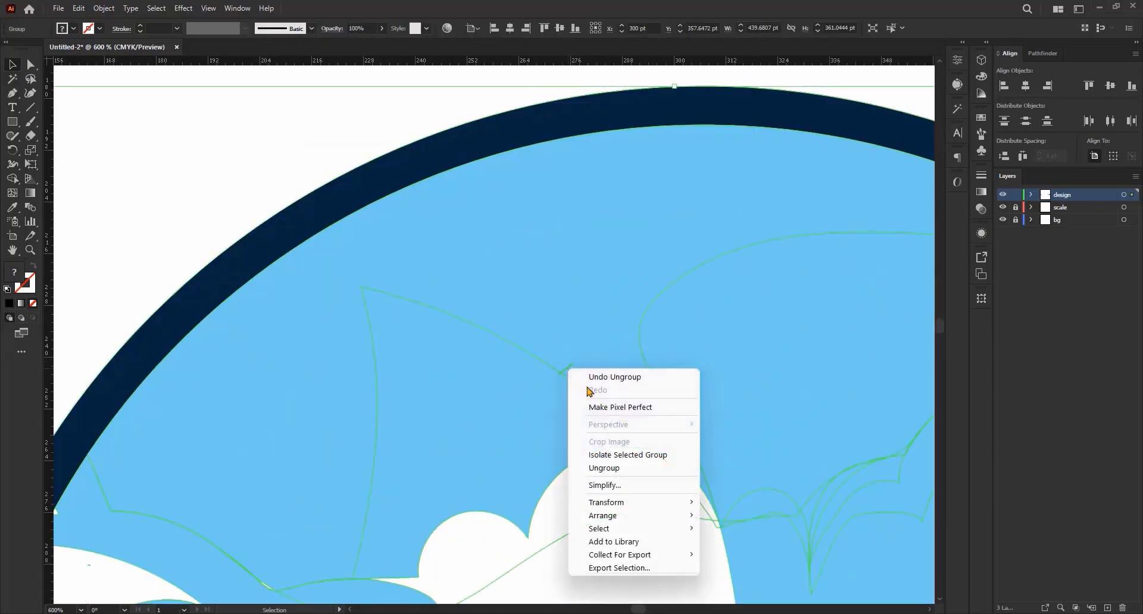
{"action": "left_click", "coordinate": [612, 468]}
{"action": "left_click", "coordinate": [314, 164]}
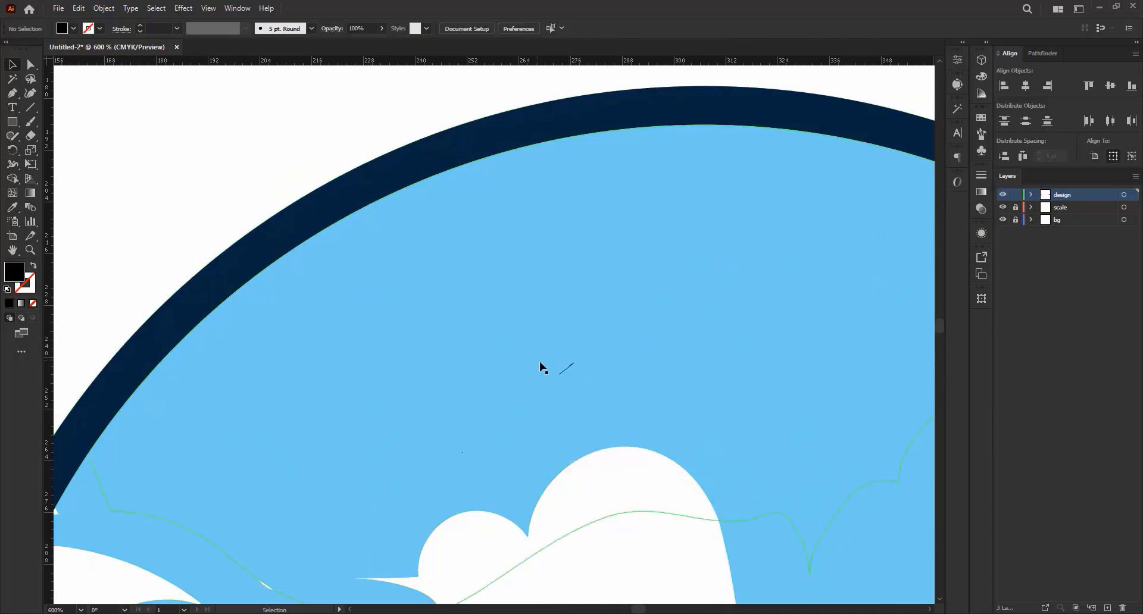
- Ungroup the nested badge group once more to free the short stray line in the sky
{"action": "left_click", "coordinate": [562, 370]}
{"action": "right_click", "coordinate": [563, 371]}
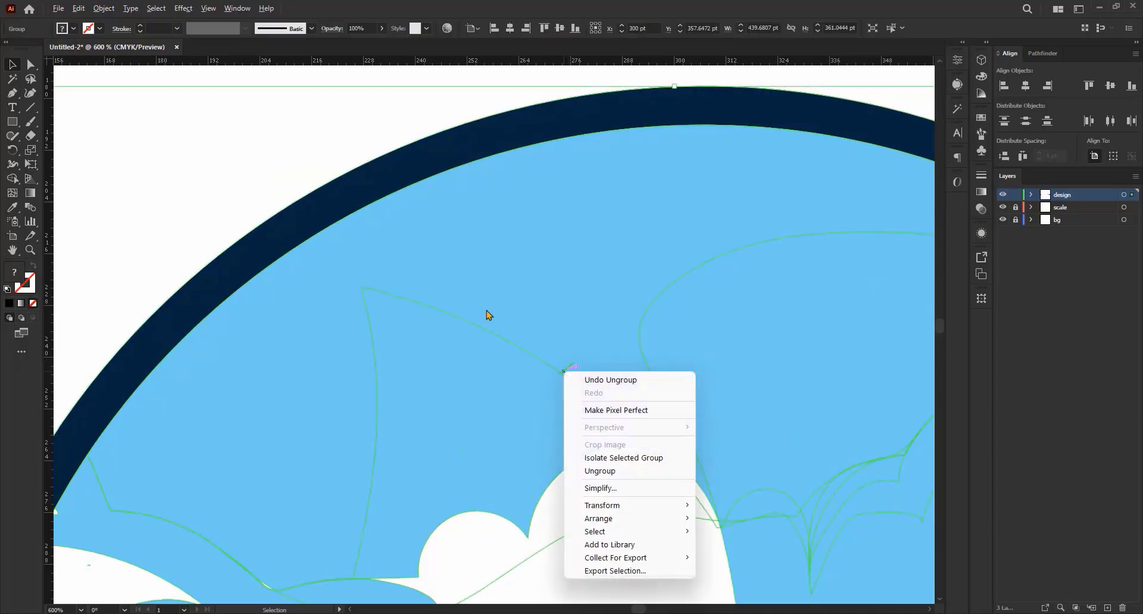
{"action": "left_click", "coordinate": [307, 155]}
{"action": "scroll", "coordinate": [389, 182], "scroll_direction": "down", "scroll_amount": 3}
{"action": "left_click", "coordinate": [449, 241]}
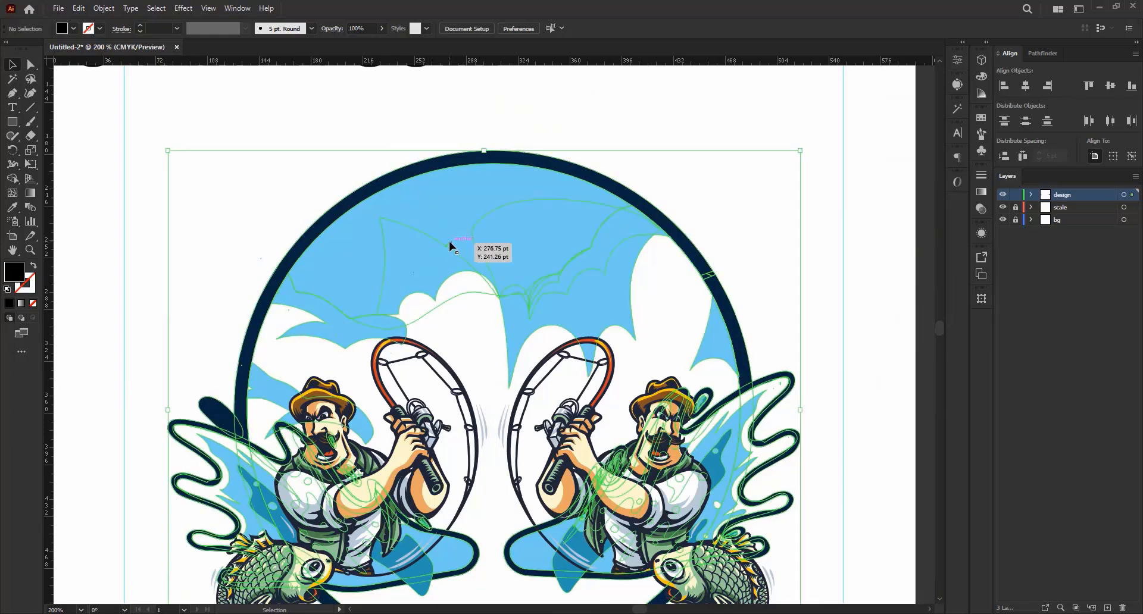
{"action": "right_click", "coordinate": [450, 242]}
{"action": "left_click", "coordinate": [506, 342]}
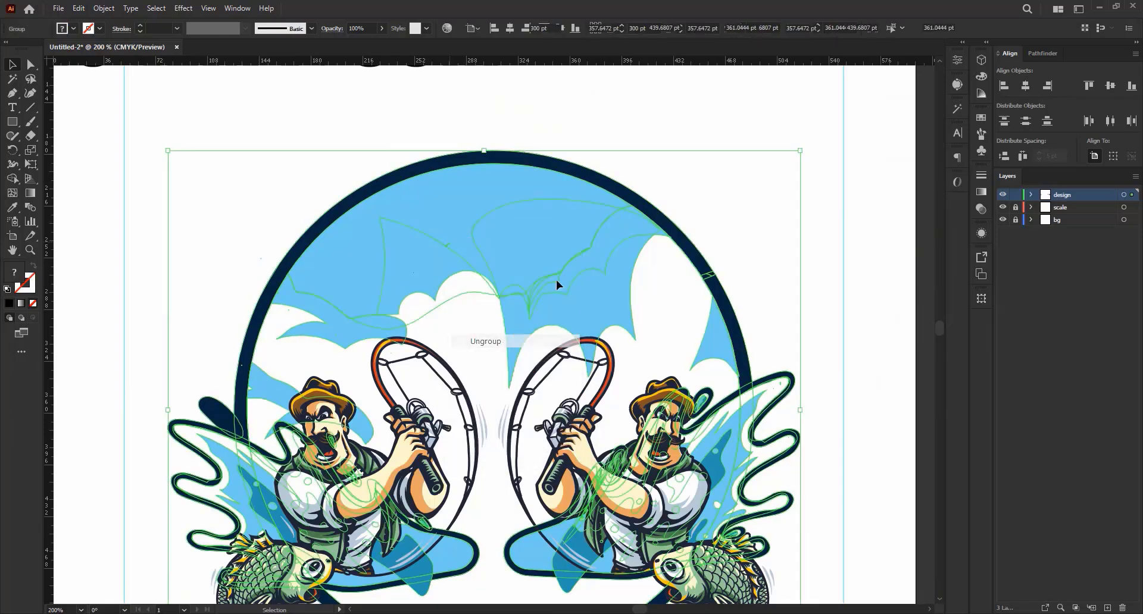
- Delete the short stray line in the sky of the round badge
{"action": "left_click", "coordinate": [741, 110]}
{"action": "scroll", "coordinate": [412, 278], "scroll_direction": "up", "scroll_amount": 2}
{"action": "left_click", "coordinate": [484, 212]}
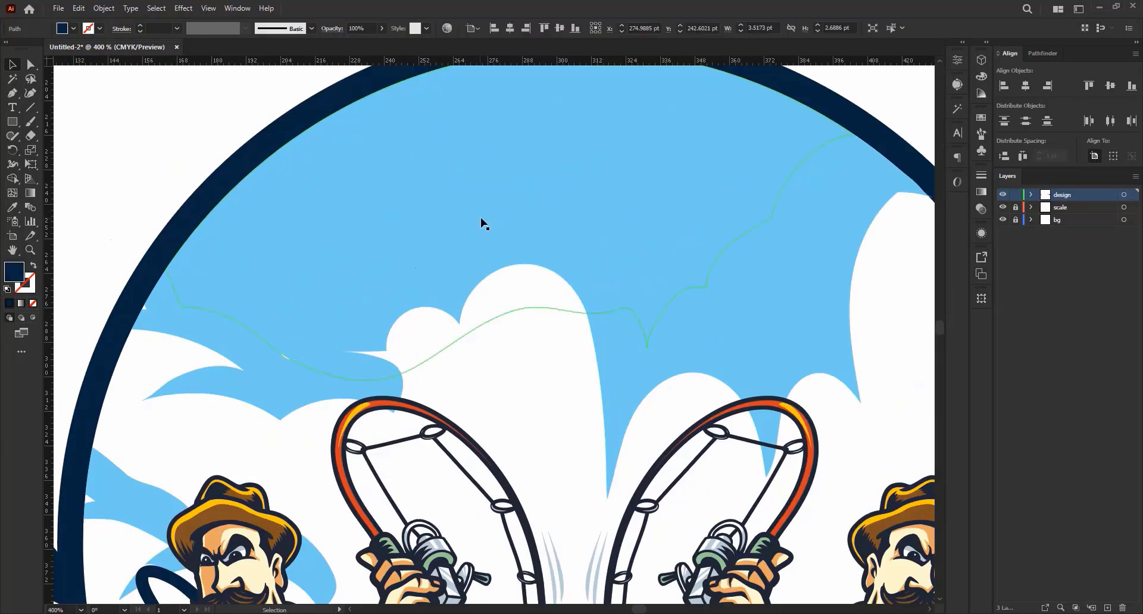
{"action": "key", "text": "Delete"}
{"action": "scroll", "coordinate": [482, 226], "scroll_direction": "down", "scroll_amount": 4}
{"action": "left_click_drag", "start_coordinate": [333, 160], "coordinate": [695, 466]}
{"action": "left_click", "coordinate": [520, 445]}
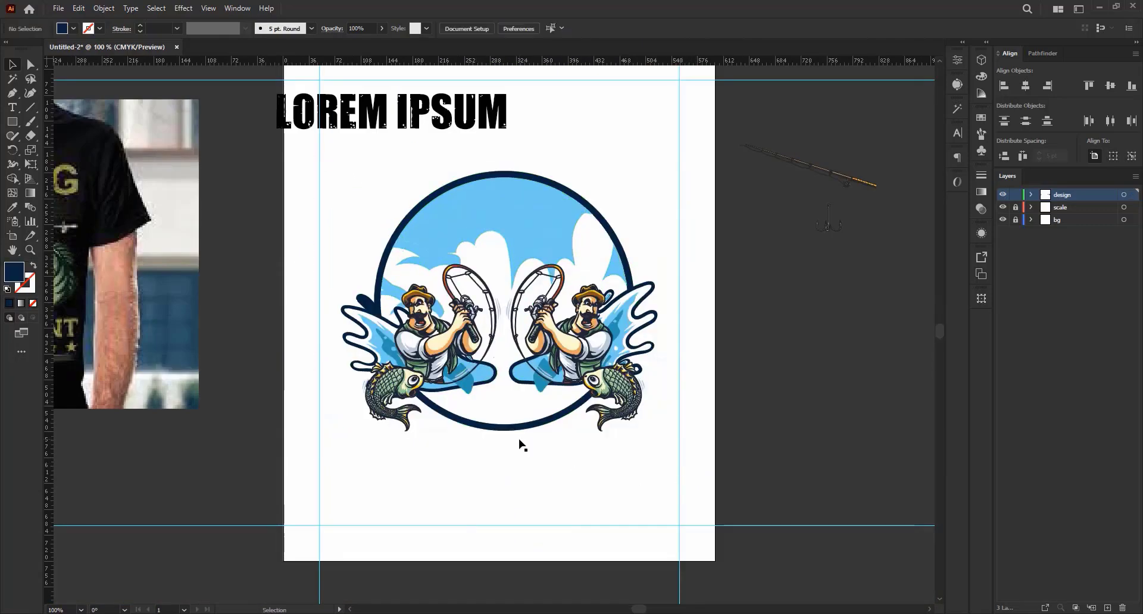
- Move the LOREM IPSUM placeholder text to just above the round badge and change its wording to FISHING
{"action": "scroll", "coordinate": [520, 444], "scroll_direction": "up", "scroll_amount": 3}
{"action": "left_click_drag", "start_coordinate": [421, 201], "coordinate": [523, 219]}
{"action": "scroll", "coordinate": [526, 219], "scroll_direction": "down", "scroll_amount": 1}
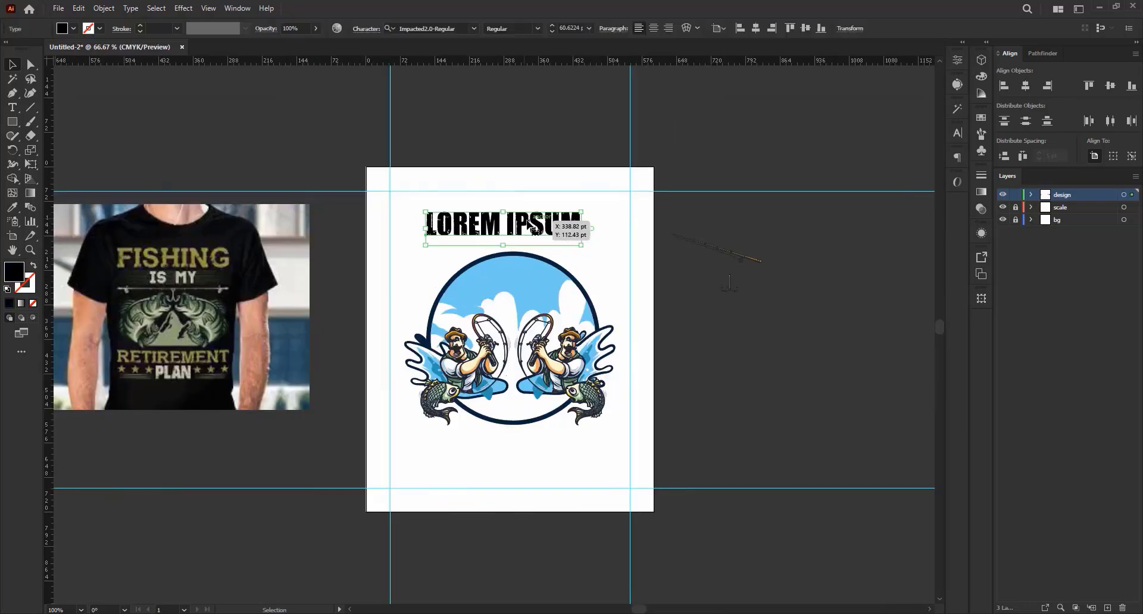
{"action": "left_click", "coordinate": [13, 113]}
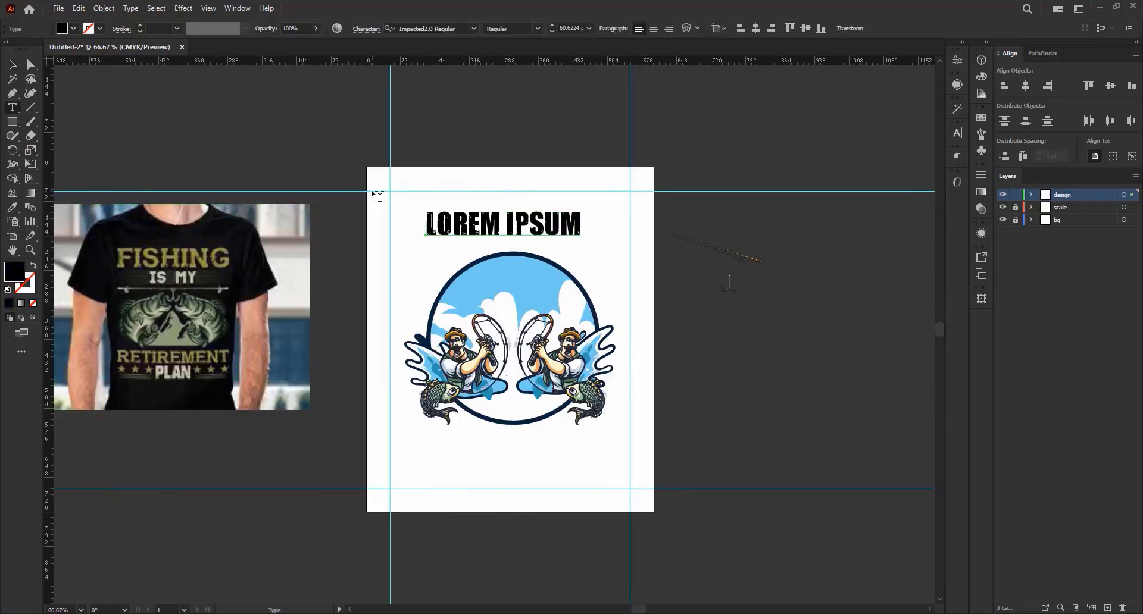
{"action": "left_click", "coordinate": [474, 228]}
{"action": "key", "text": "ctrl+a"}
{"action": "type", "text": "F"}
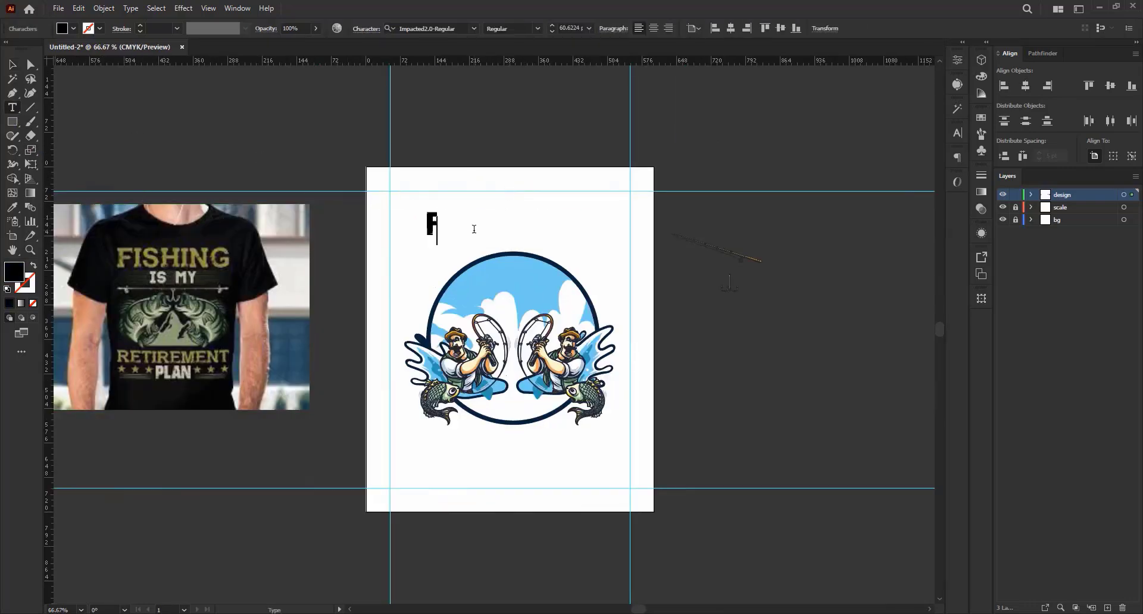
{"action": "type", "text": "ISHING"}
{"action": "scroll", "coordinate": [388, 179], "scroll_direction": "down", "scroll_amount": 2}
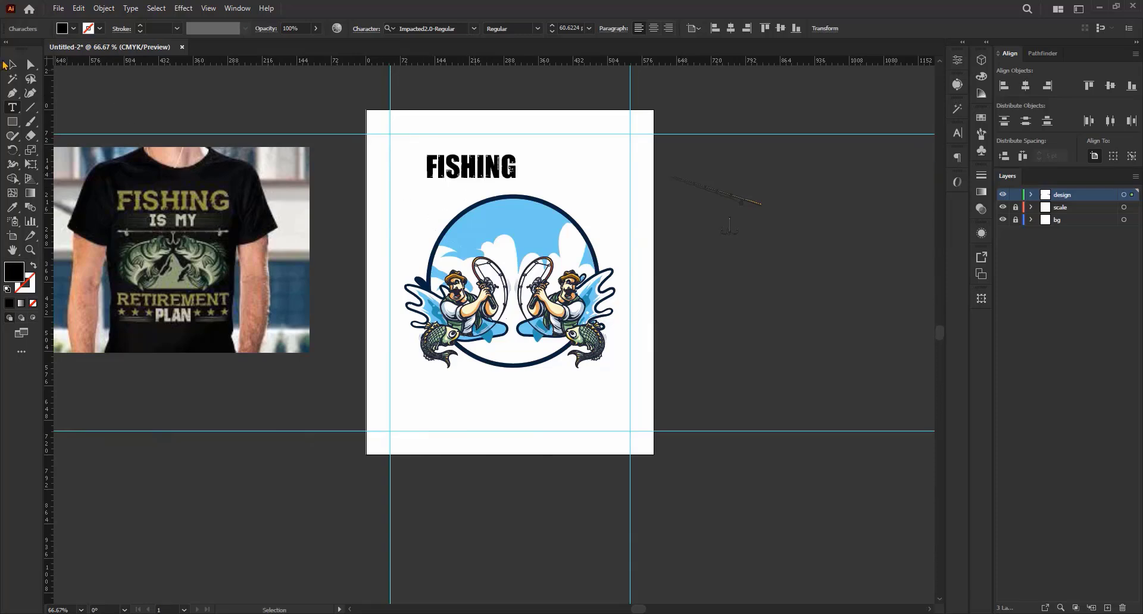
- Duplicate the FISHING text and change the lower one, just above the badge, to IS
{"action": "left_click", "coordinate": [9, 64]}
{"action": "left_click_drag", "start_coordinate": [473, 172], "coordinate": [500, 178]}
{"action": "left_click", "coordinate": [12, 107]}
{"action": "double_click", "coordinate": [481, 176]}
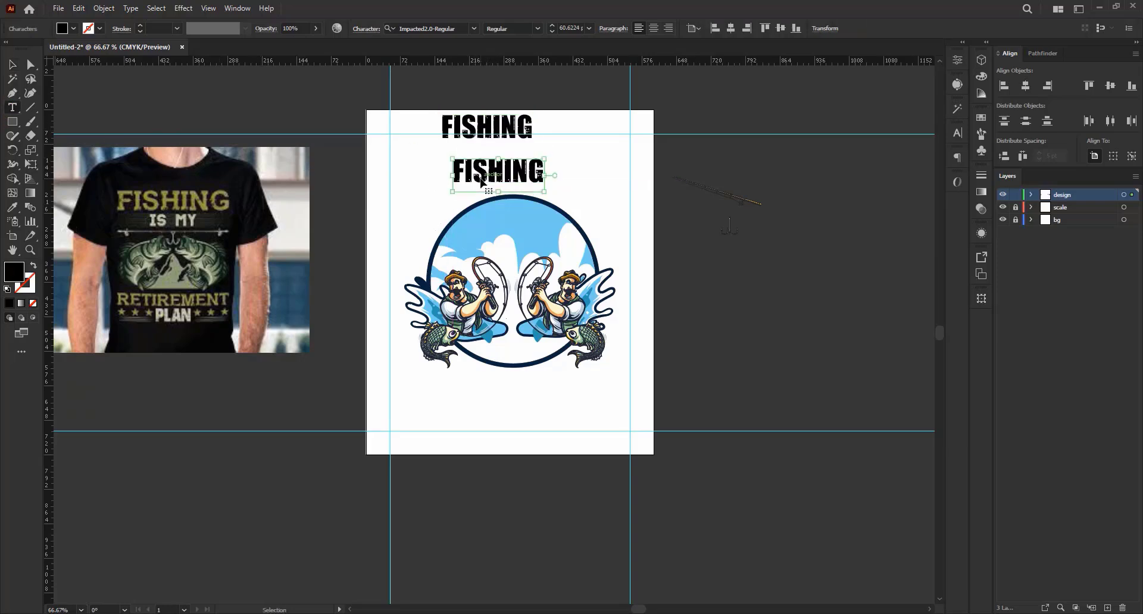
{"action": "type", "text": "IS"}
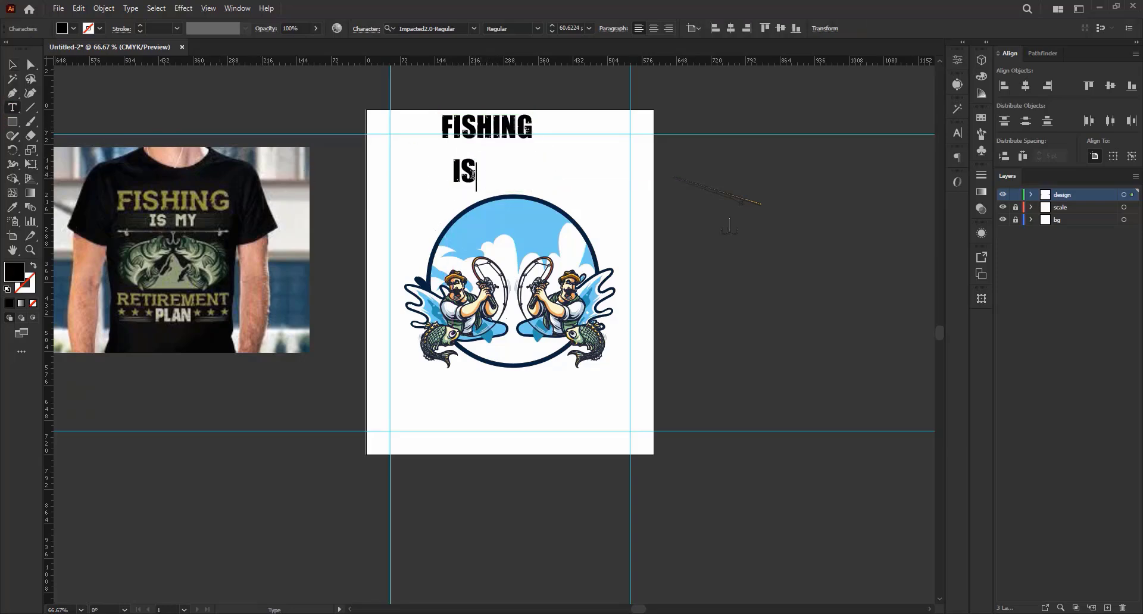
- Place a copy of the IS text below the round badge and change its wording to RETIREMENT
{"action": "left_click", "coordinate": [12, 64]}
{"action": "left_click_drag", "start_coordinate": [464, 173], "coordinate": [506, 403]}
{"action": "left_click", "coordinate": [12, 107]}
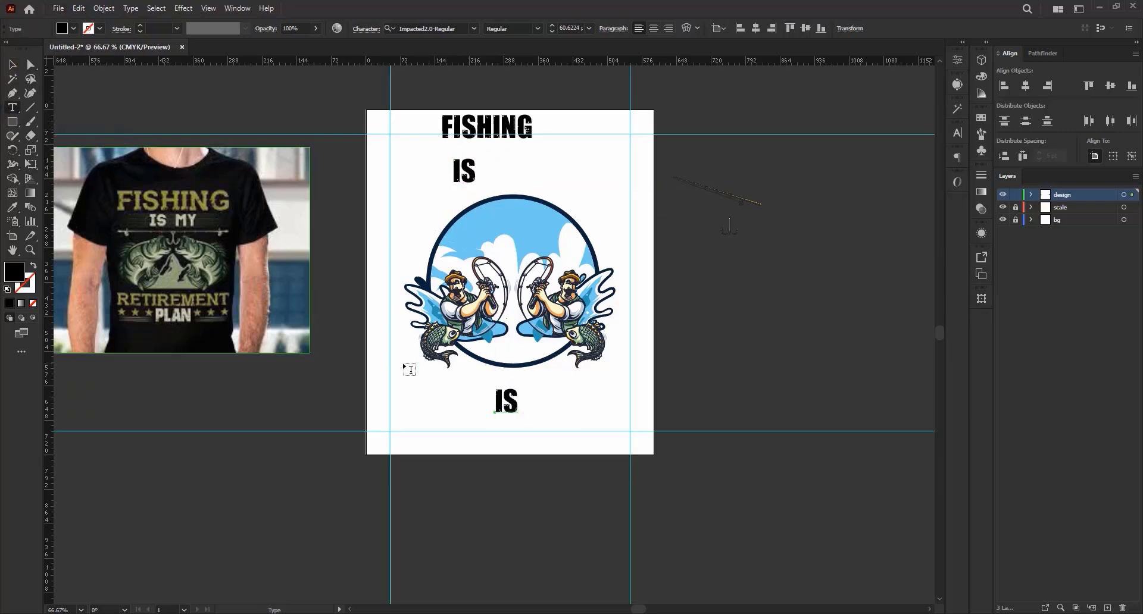
{"action": "double_click", "coordinate": [492, 386]}
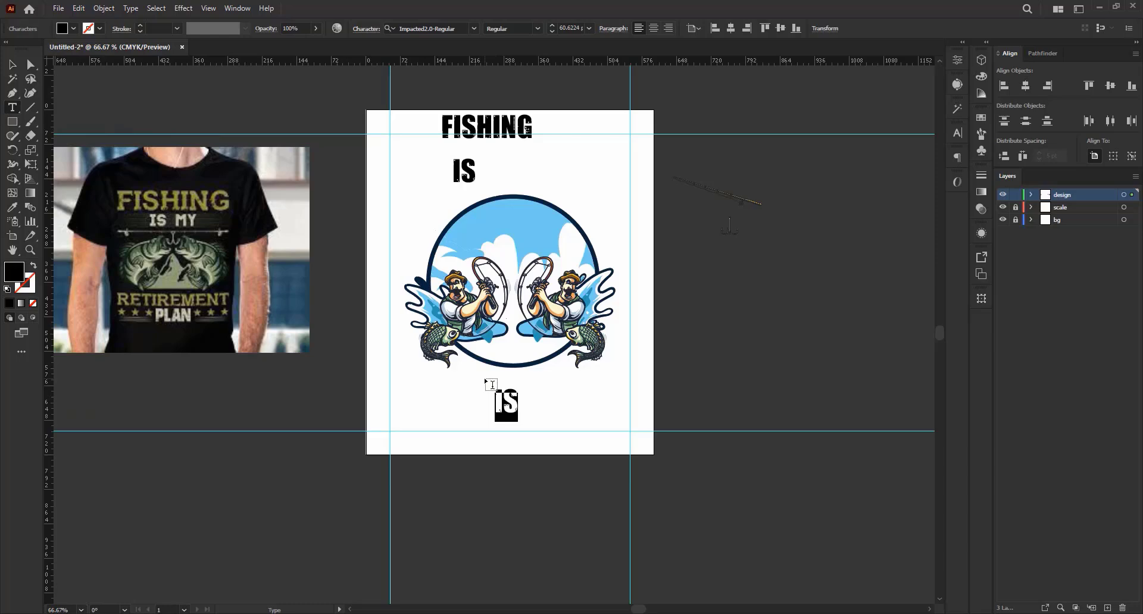
{"action": "type", "text": "RETIREMENT"}
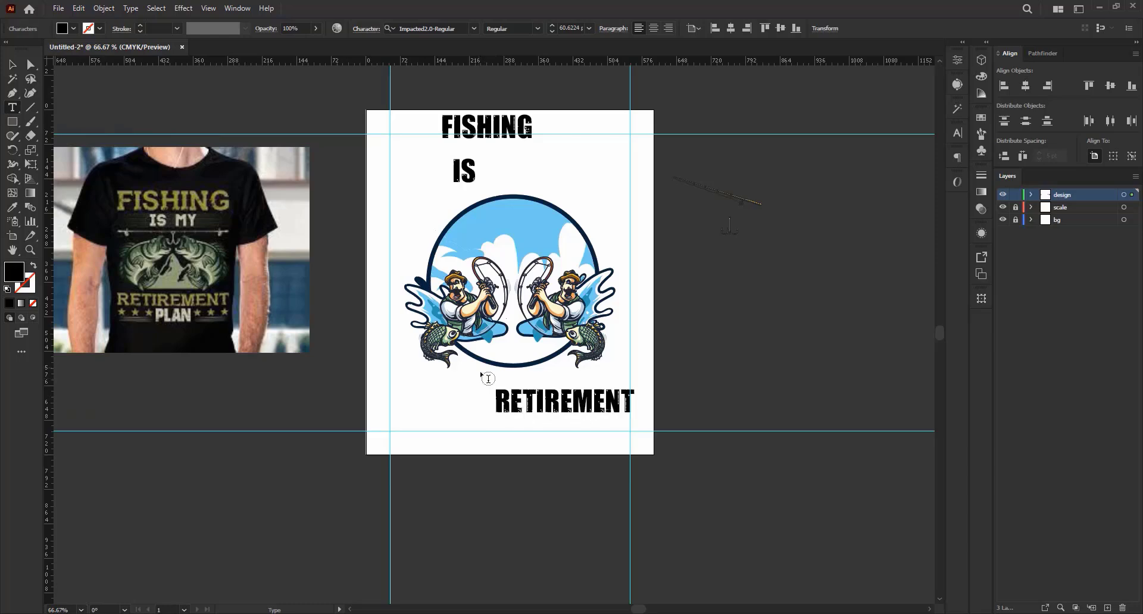
- Duplicate the RETIREMENT text beneath the original and change the copy's wording to PLAN
{"action": "scroll", "coordinate": [248, 233], "scroll_direction": "down", "scroll_amount": 1}
{"action": "left_click", "coordinate": [12, 64]}
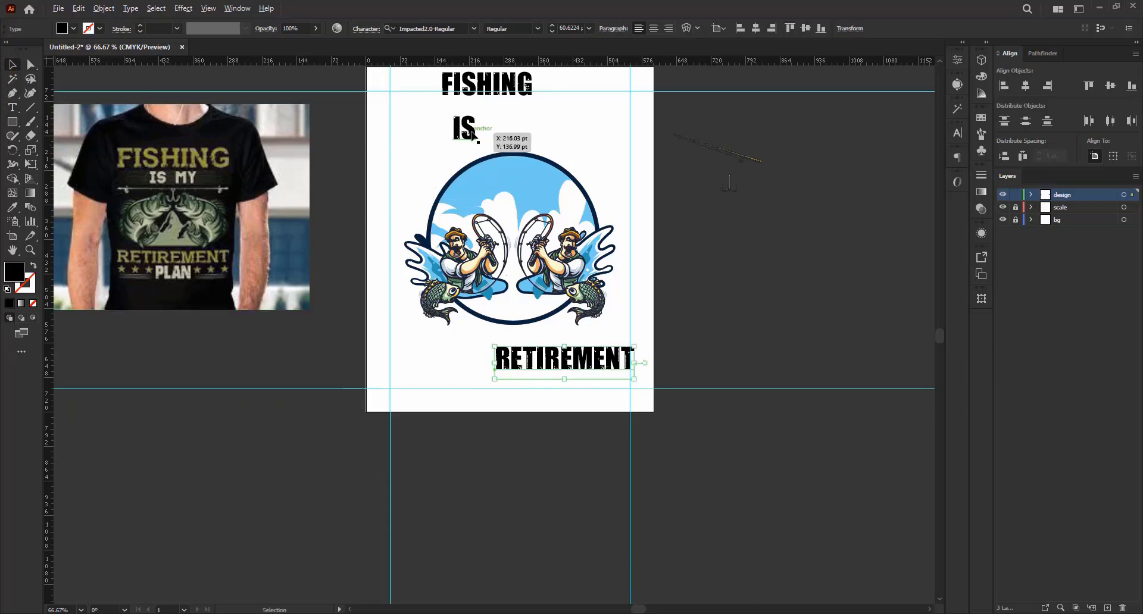
{"action": "left_click_drag", "start_coordinate": [569, 357], "coordinate": [586, 435], "text": "alt"}
{"action": "key", "text": "t"}
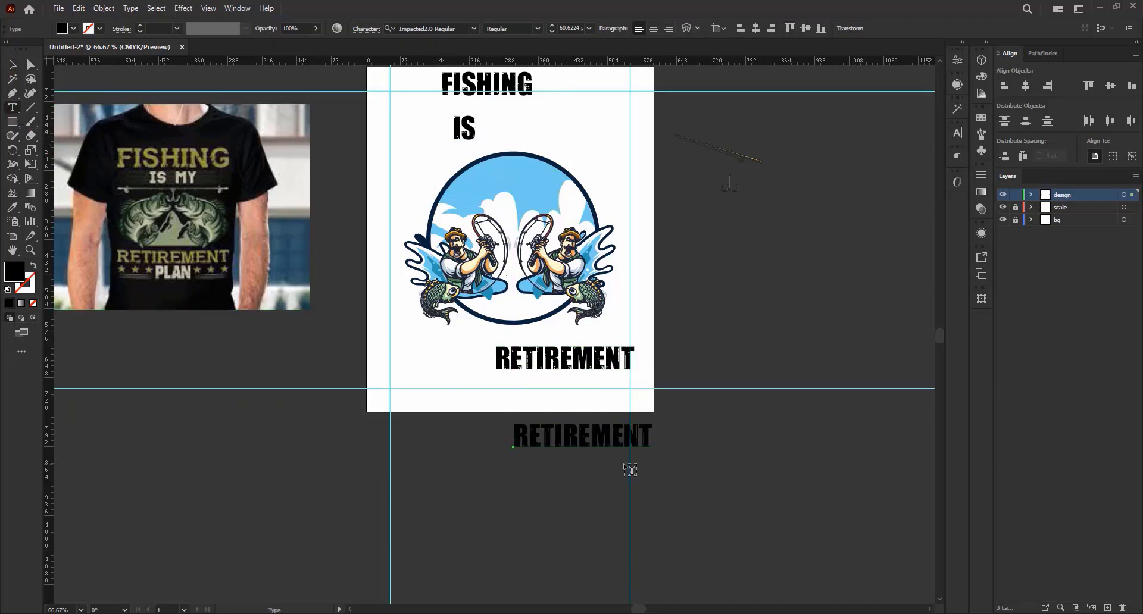
{"action": "double_click", "coordinate": [587, 440]}
{"action": "type", "text": "PLAN"}
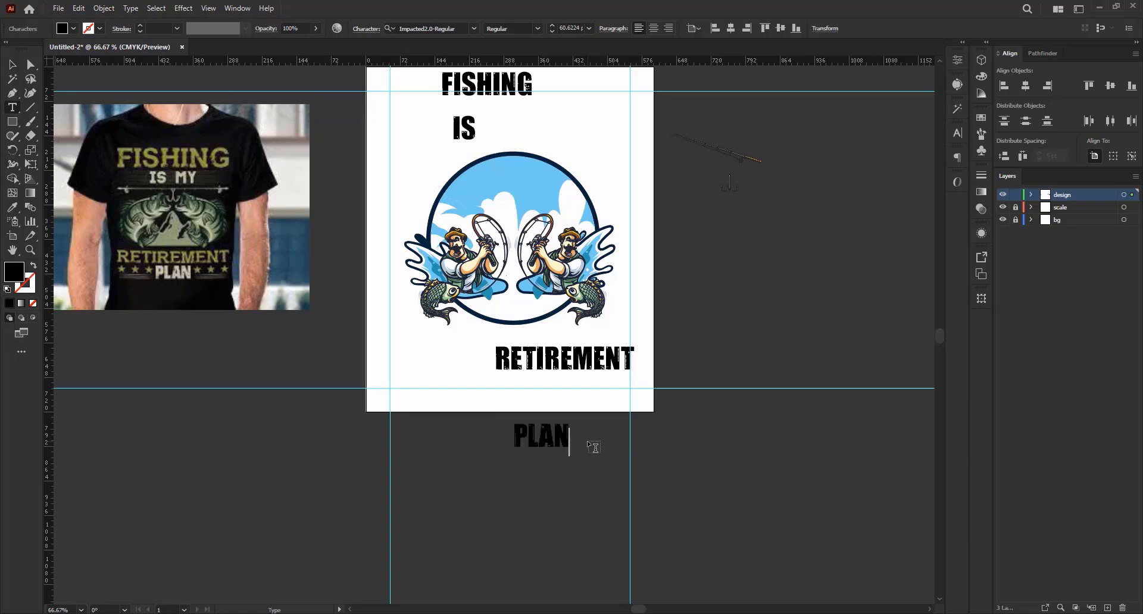
- Stack RETIREMENT and PLAN closely beneath the round badge, and FISHING and IS closely above it
{"action": "left_click", "coordinate": [12, 64]}
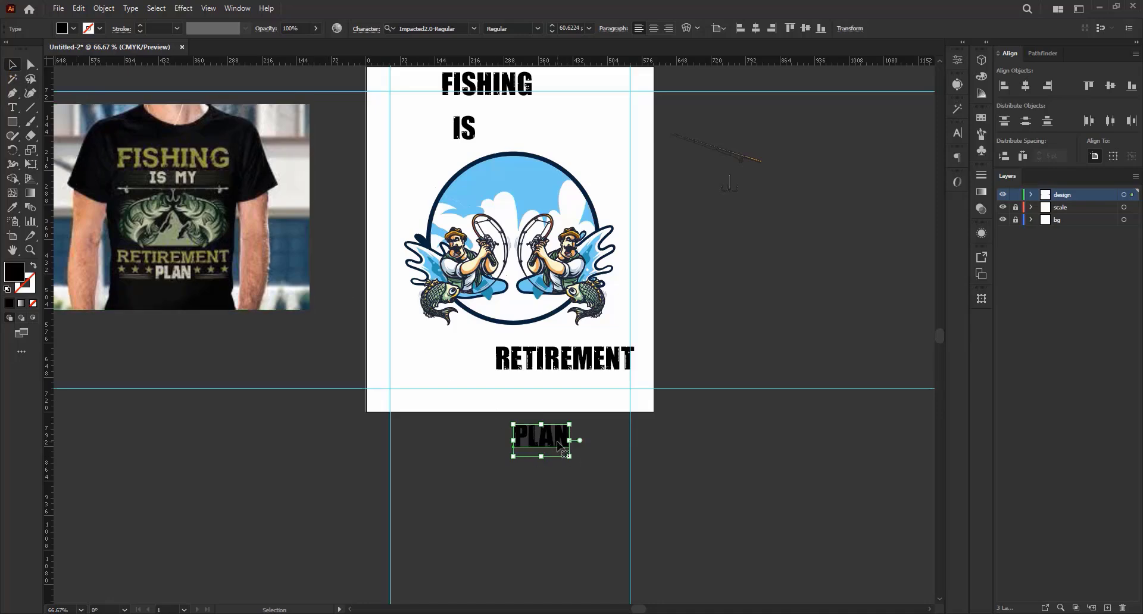
{"action": "left_click_drag", "start_coordinate": [557, 443], "coordinate": [504, 404]}
{"action": "left_click_drag", "start_coordinate": [558, 349], "coordinate": [510, 316]}
{"action": "left_click_drag", "start_coordinate": [489, 396], "coordinate": [516, 373]}
{"action": "scroll", "coordinate": [505, 165], "scroll_direction": "up", "scroll_amount": 1}
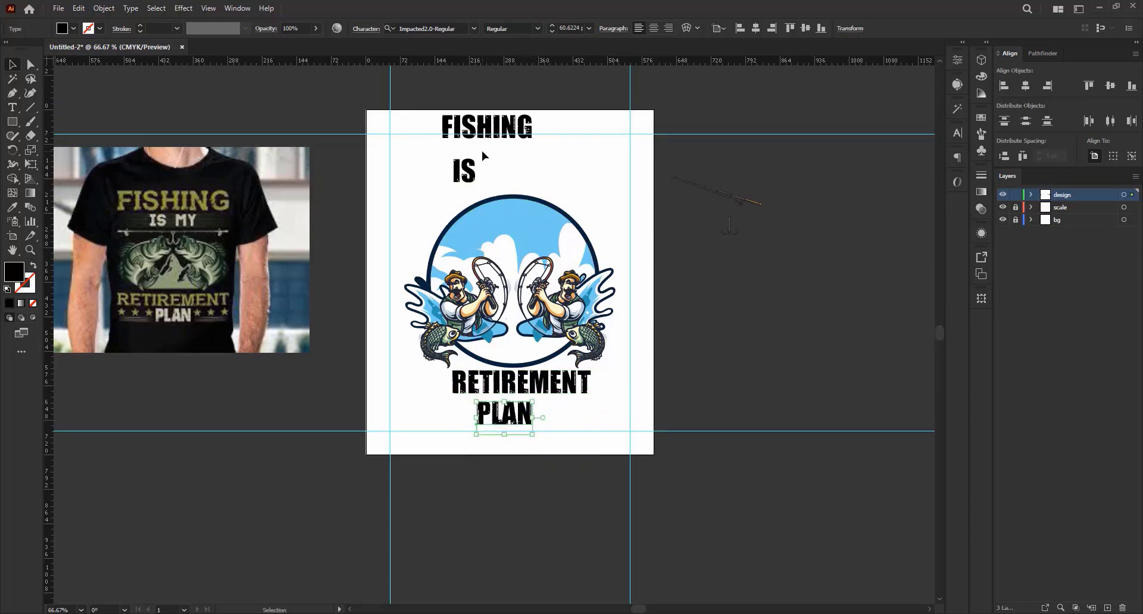
{"action": "left_click_drag", "start_coordinate": [470, 171], "coordinate": [513, 178]}
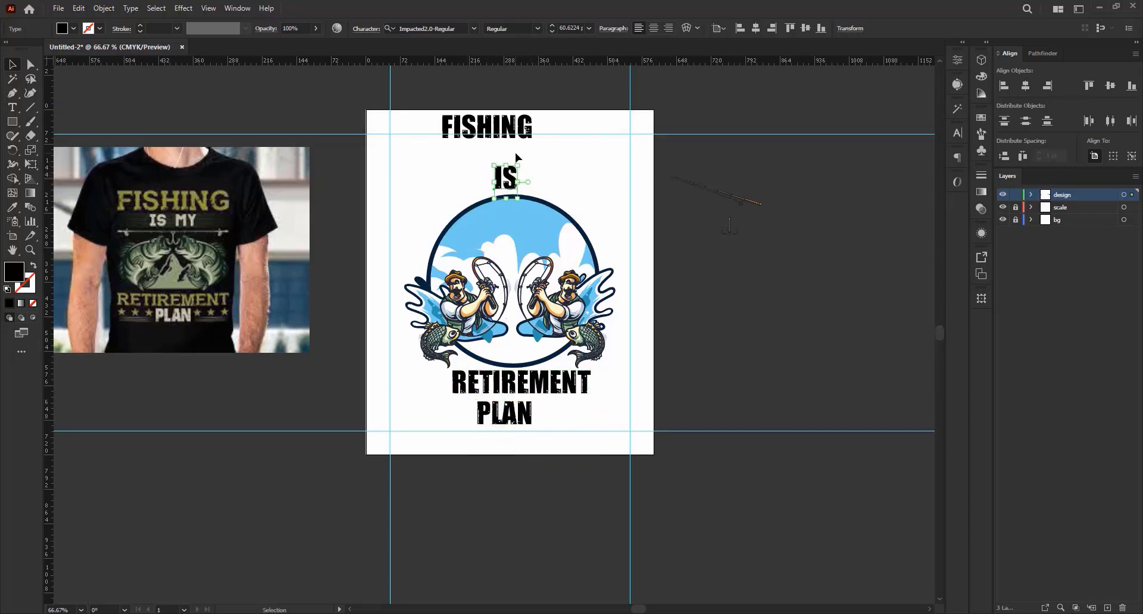
{"action": "left_click_drag", "start_coordinate": [506, 133], "coordinate": [515, 156]}
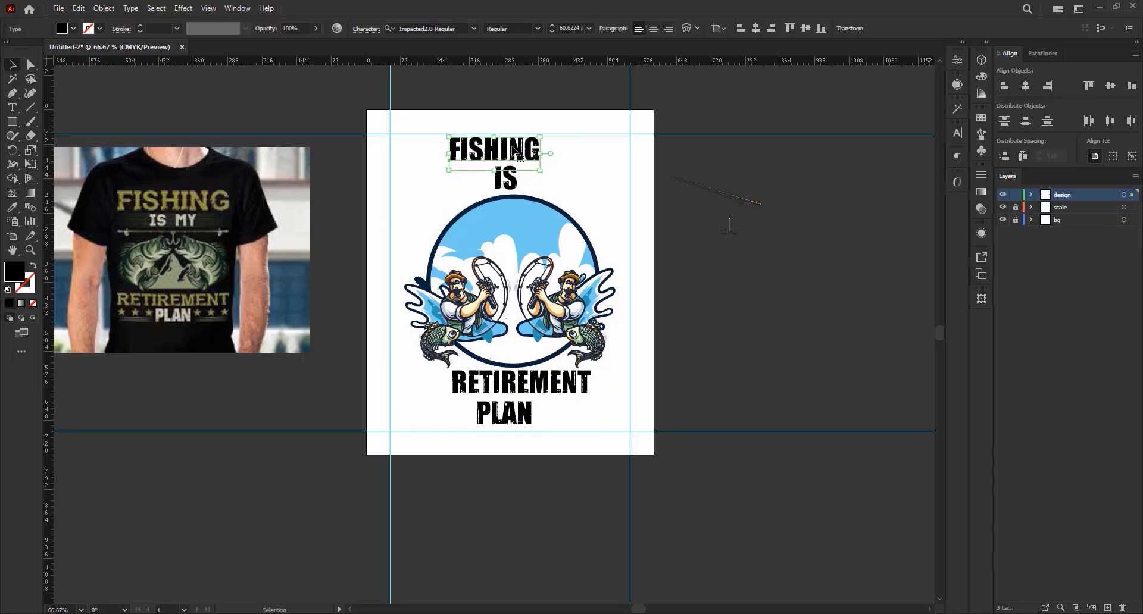
- Preview alternative fonts from the font list on the IS text above the badge
{"action": "left_click", "coordinate": [506, 179]}
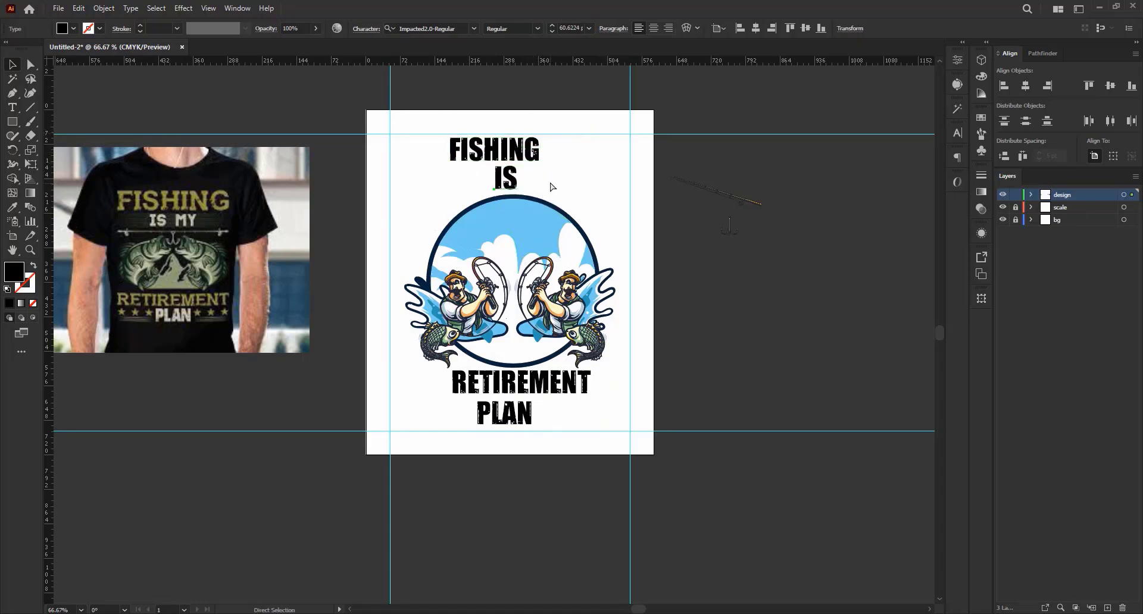
{"action": "key", "text": "ctrl+t"}
{"action": "left_click", "coordinate": [936, 147]}
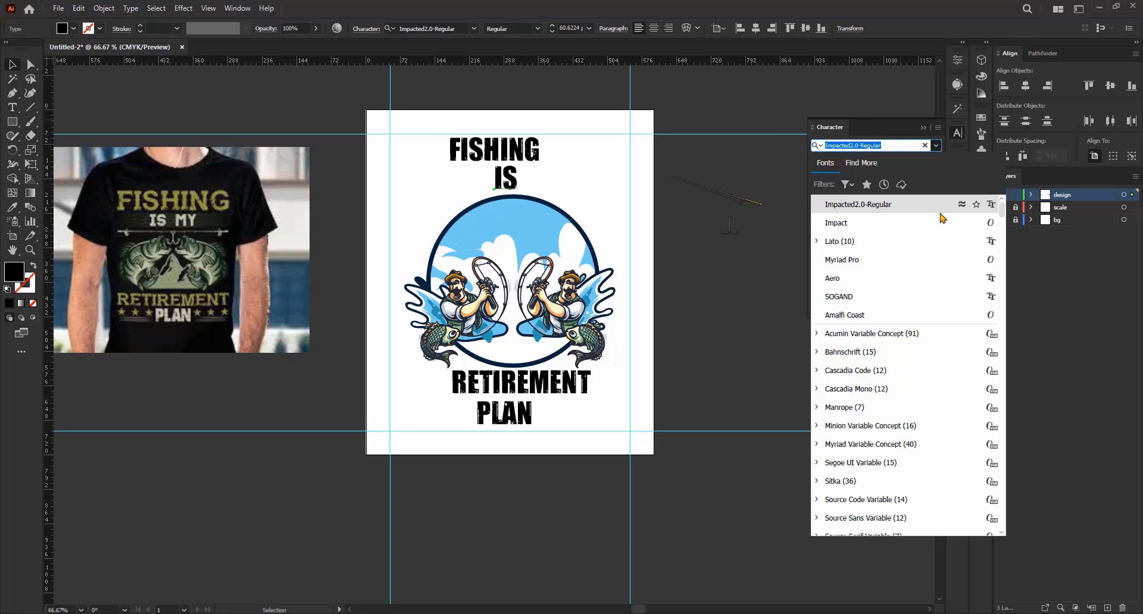
{"action": "key", "text": "Down"}
{"action": "key", "text": "Down"}
{"action": "key", "text": "Down"}
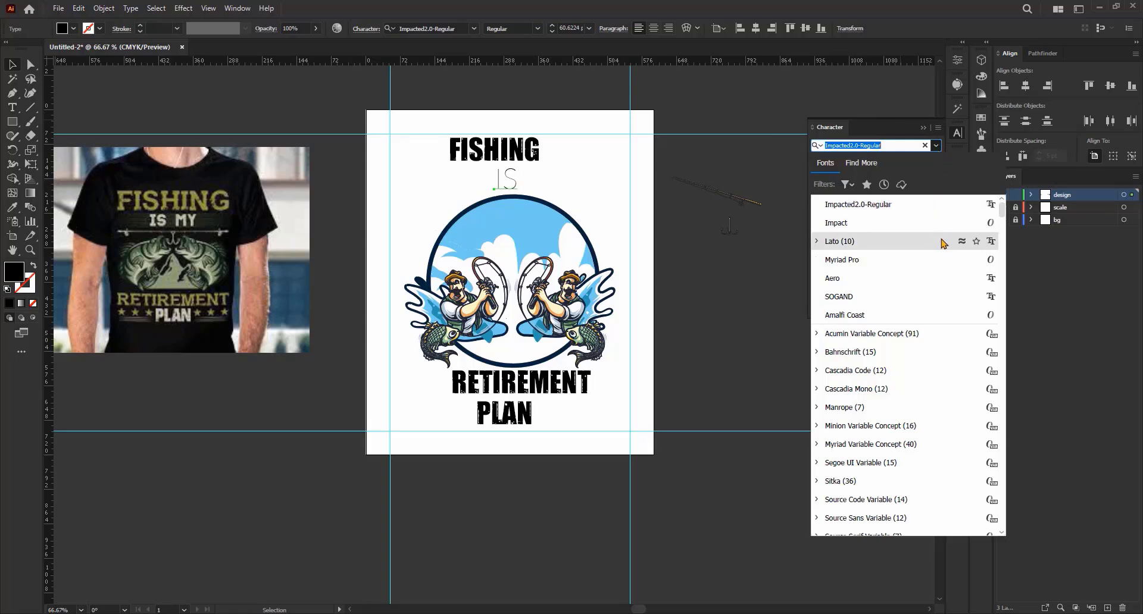
{"action": "key", "text": "Down"}
{"action": "key", "text": "Down"}
{"action": "key", "text": "Down"}
{"action": "key", "text": "Down"}
{"action": "key", "text": "Down"}
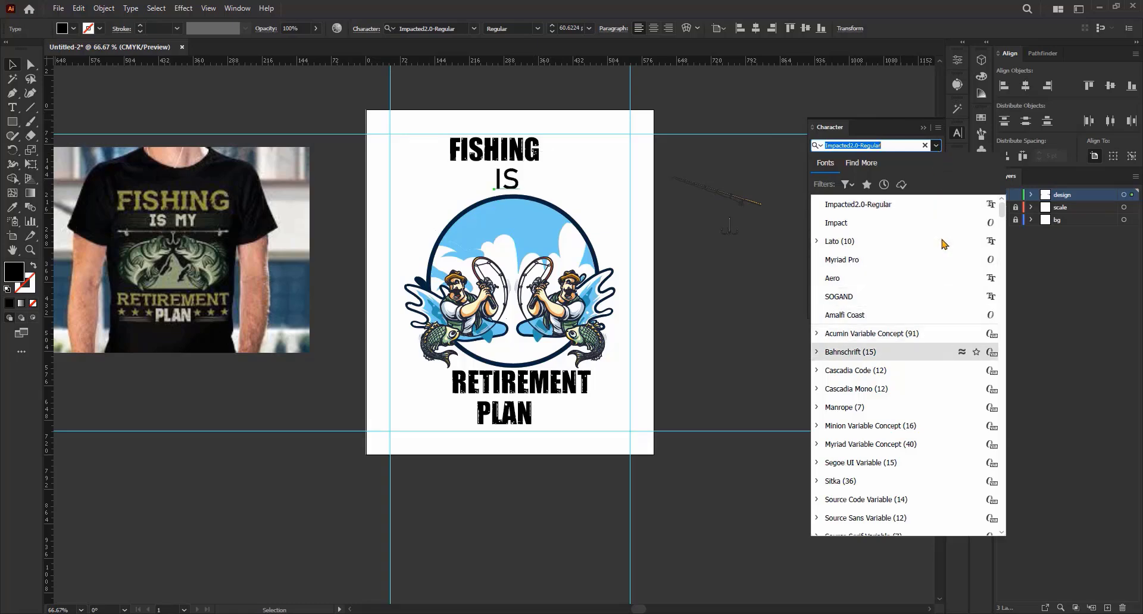
- Set the IS text's font to Impact Brutus and shift the word slightly left beneath FISHING
{"action": "left_click", "coordinate": [890, 145]}
{"action": "type", "text": "ima"}
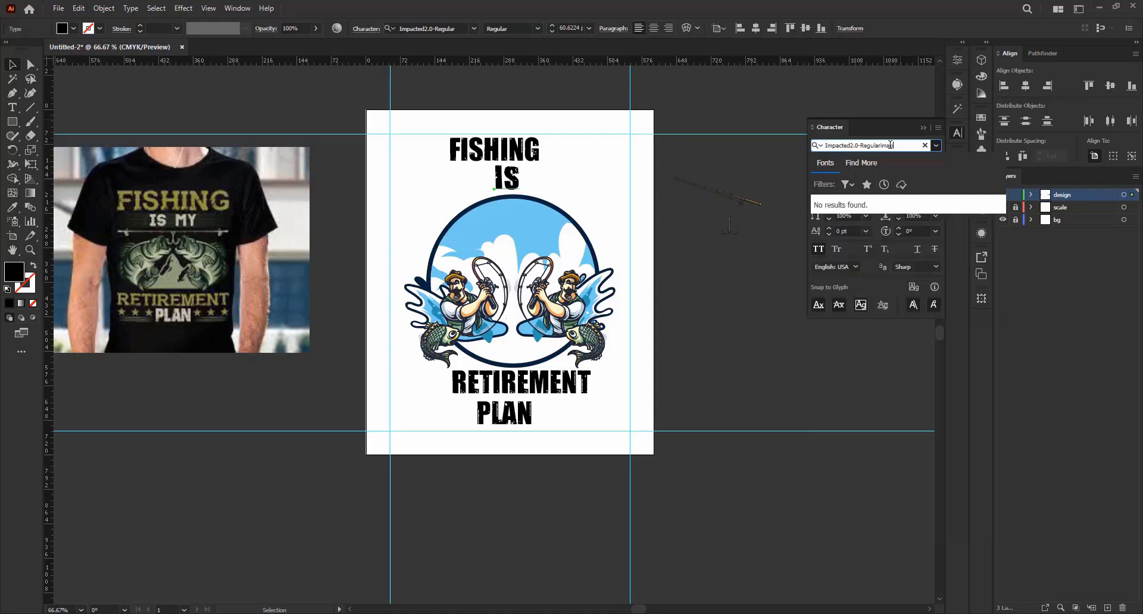
{"action": "key", "text": "ctrl+a"}
{"action": "type", "text": "im"}
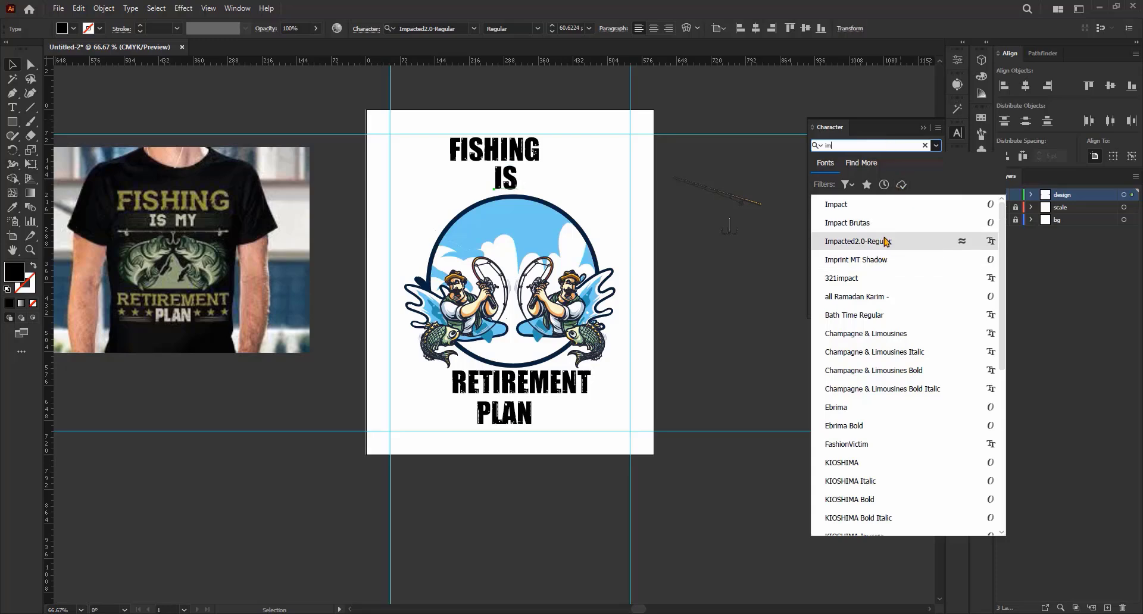
{"action": "left_click", "coordinate": [870, 224]}
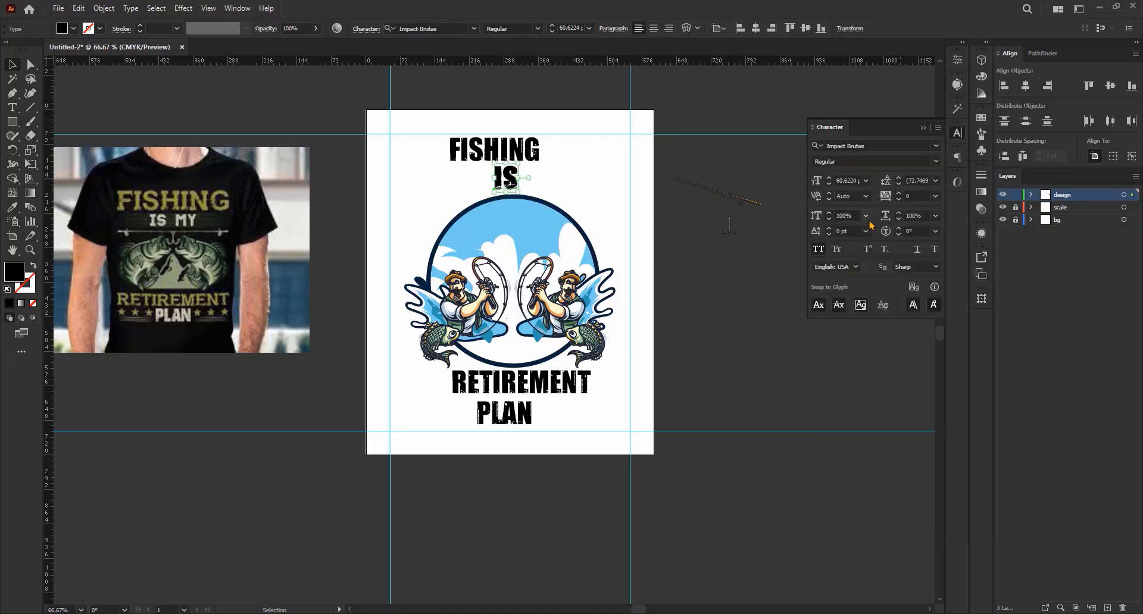
{"action": "left_click", "coordinate": [696, 178]}
{"action": "left_click_drag", "start_coordinate": [511, 188], "coordinate": [504, 187]}
{"action": "scroll", "coordinate": [503, 186], "scroll_direction": "up", "scroll_amount": 1}
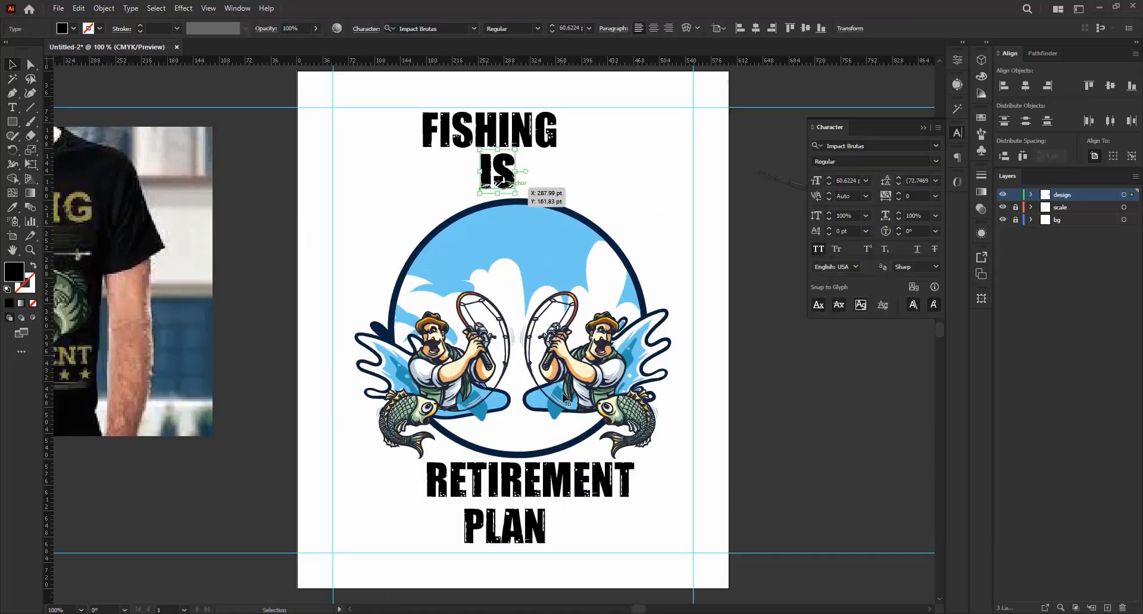
{"action": "scroll", "coordinate": [563, 396], "scroll_direction": "down", "scroll_amount": 1}
{"action": "left_click", "coordinate": [543, 503]}
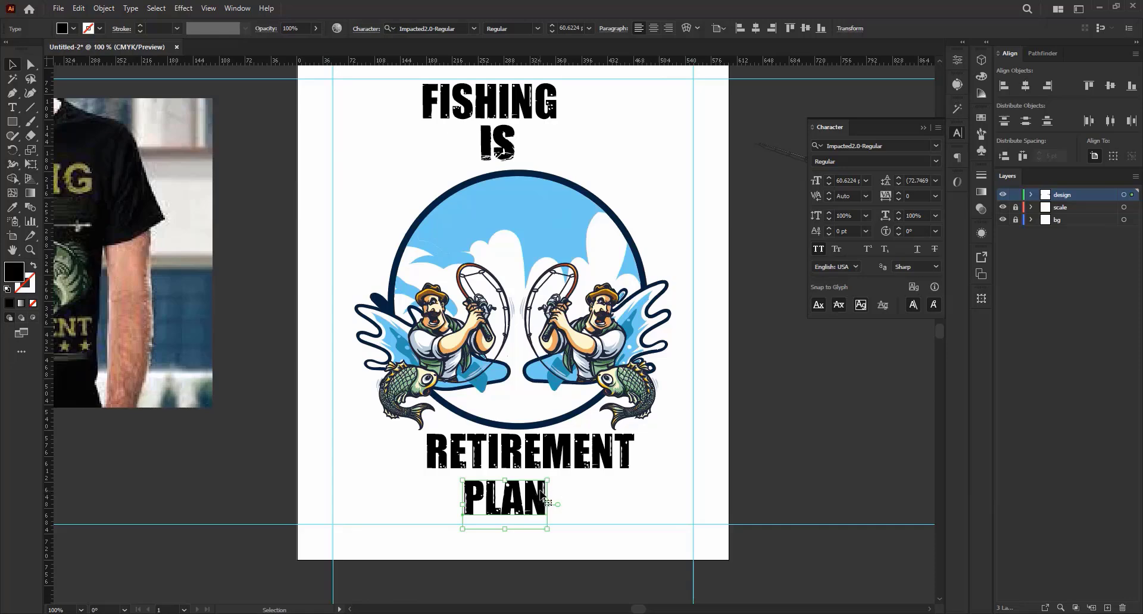
{"action": "key", "text": "i"}
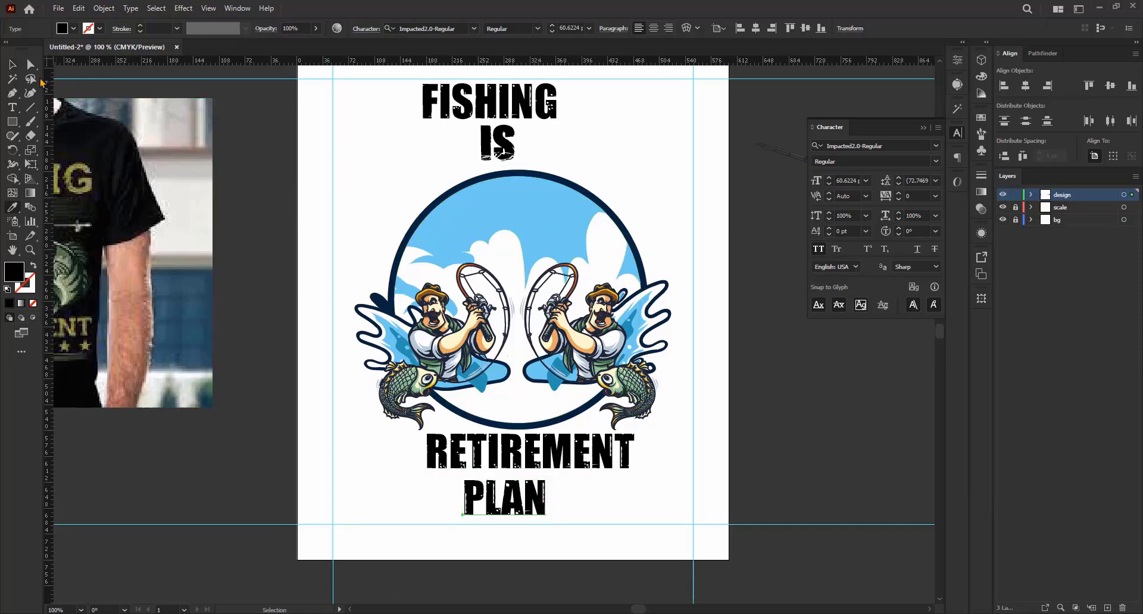
{"action": "left_click", "coordinate": [12, 64]}
{"action": "left_click", "coordinate": [297, 173]}
{"action": "left_click", "coordinate": [511, 519]}
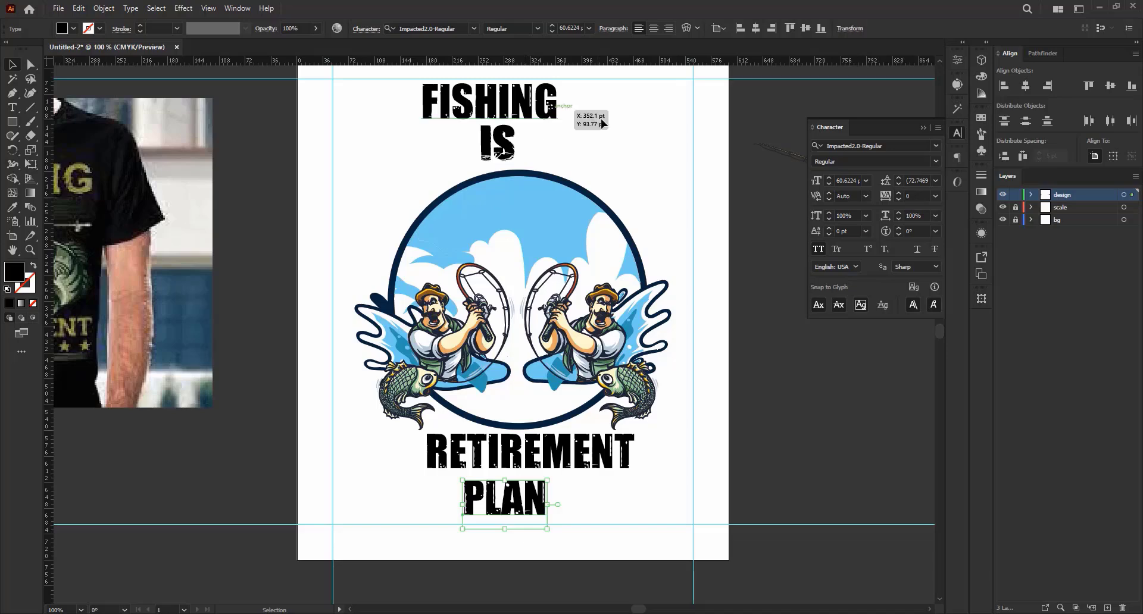
{"action": "left_click", "coordinate": [553, 158]}
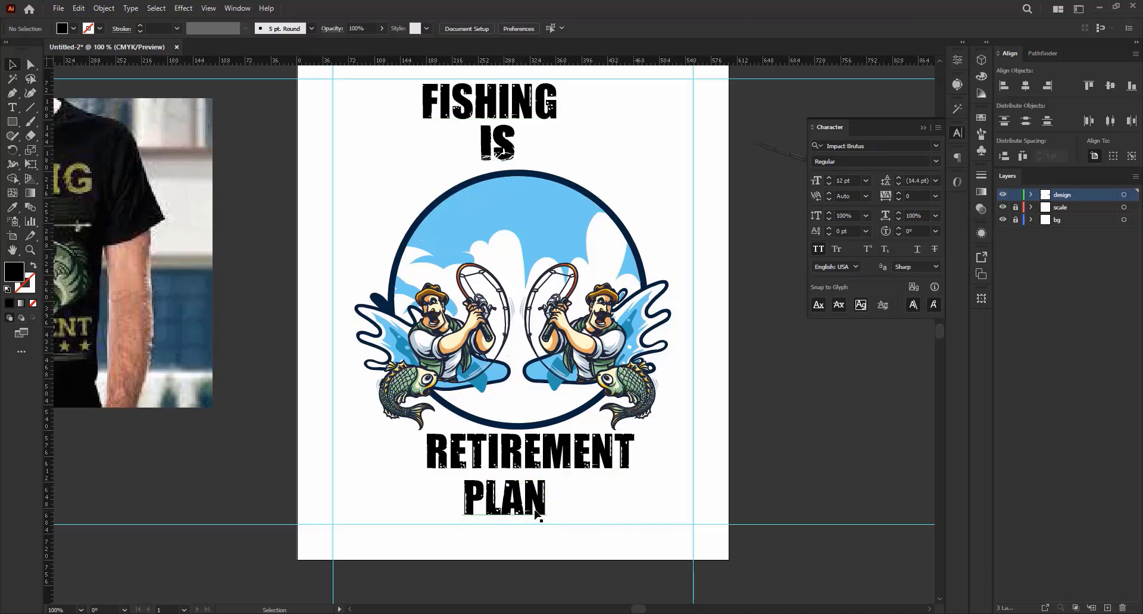
- Apply the IS text's type style to the PLAN text with the Eyedropper
{"action": "left_click", "coordinate": [539, 514]}
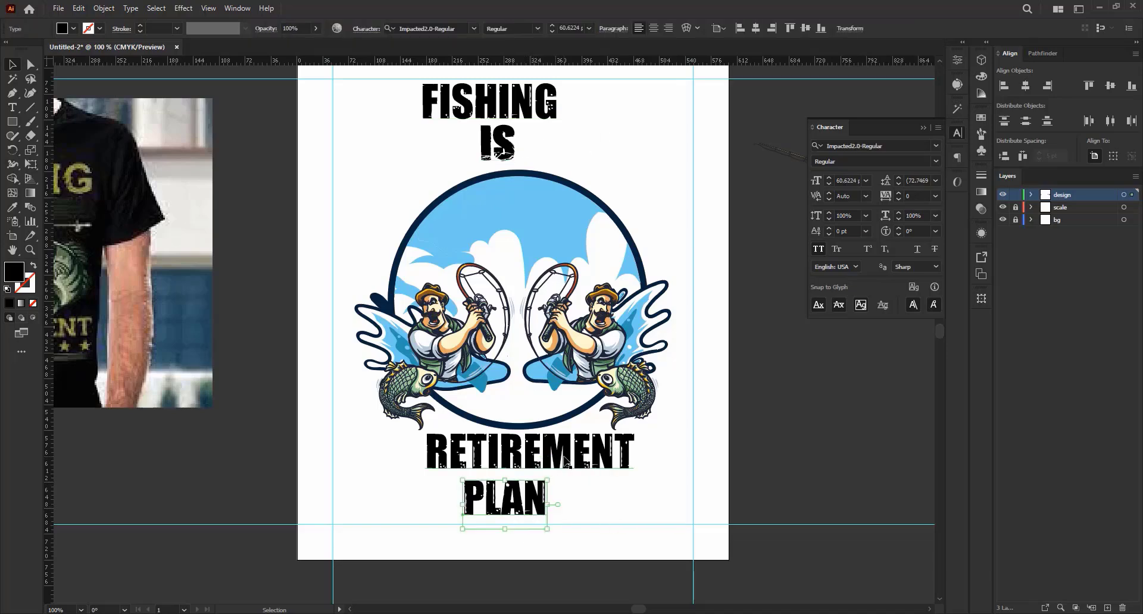
{"action": "key", "text": "i"}
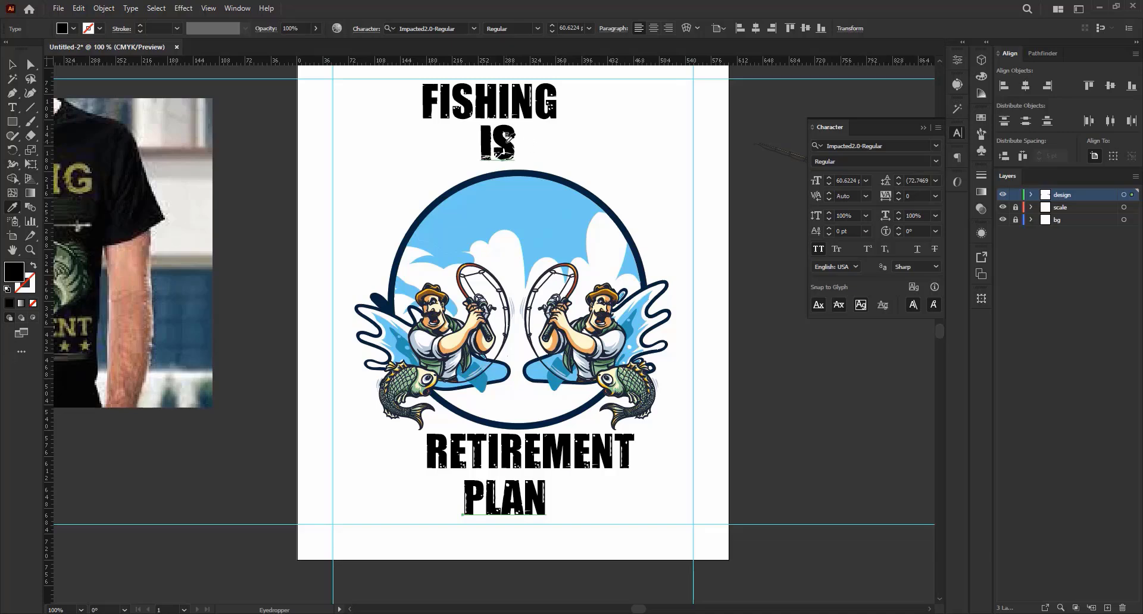
{"action": "left_click", "coordinate": [505, 136]}
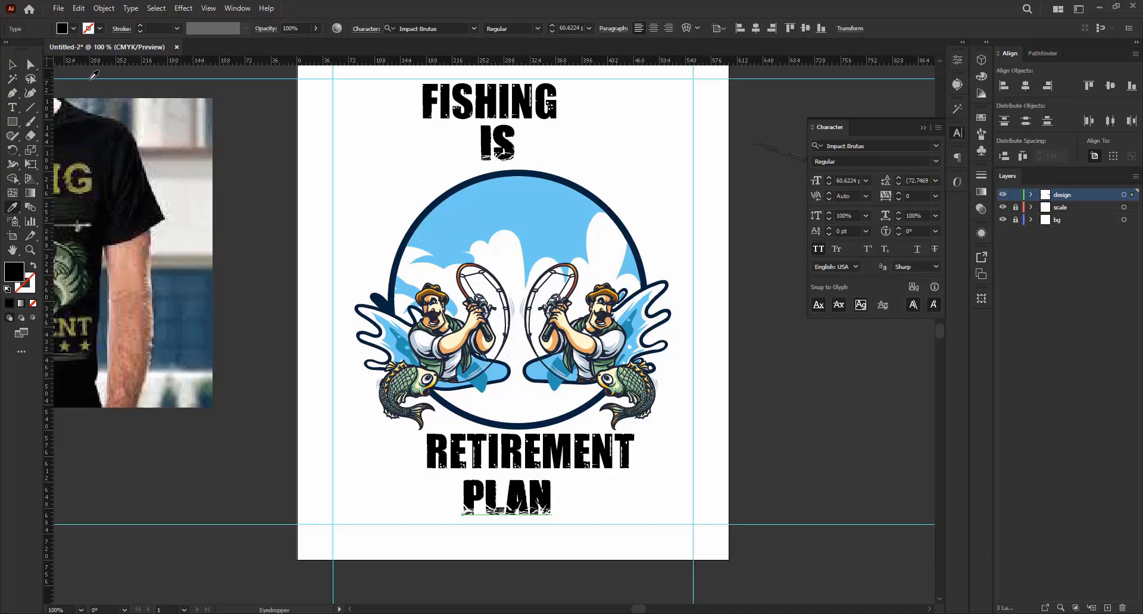
{"action": "left_click", "coordinate": [202, 119]}
{"action": "scroll", "coordinate": [491, 212], "scroll_direction": "down", "scroll_amount": 1}
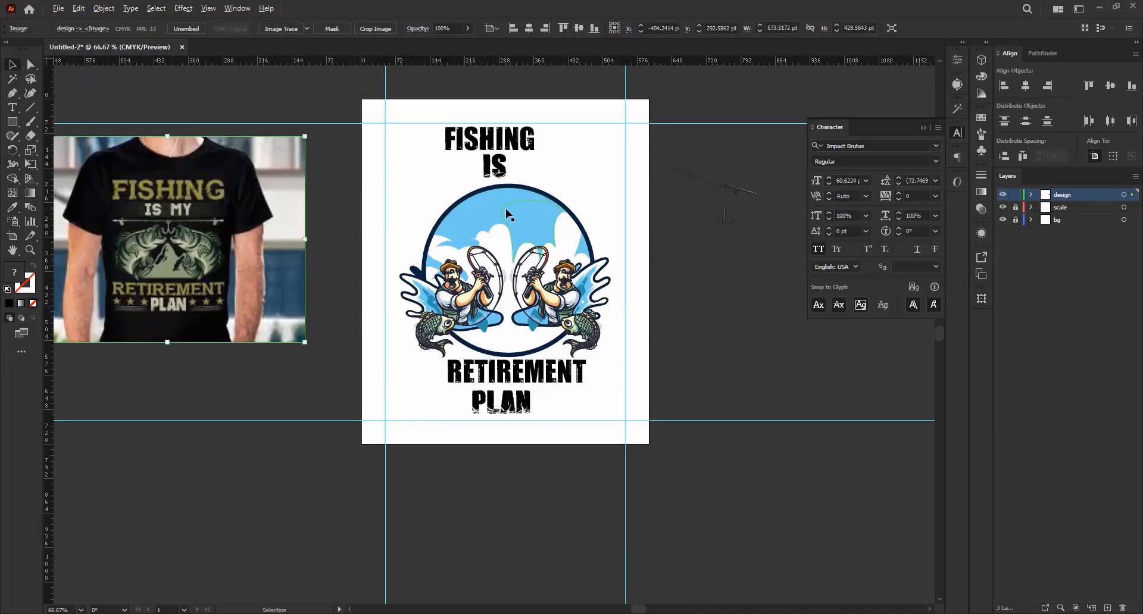
{"action": "scroll", "coordinate": [502, 187], "scroll_direction": "up", "scroll_amount": 2}
{"action": "scroll", "coordinate": [501, 187], "scroll_direction": "up", "scroll_amount": 2}
{"action": "scroll", "coordinate": [503, 187], "scroll_direction": "down", "scroll_amount": 1}
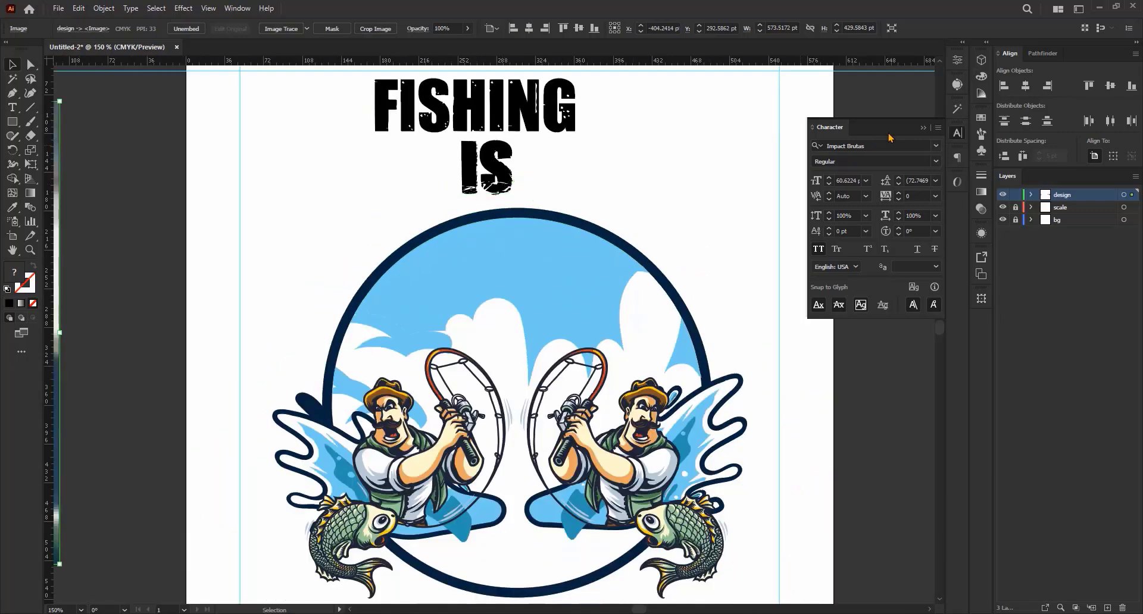
- Shift the IS text slightly right and down so it sits closer to the centre line above the badge
{"action": "left_click", "coordinate": [924, 127]}
{"action": "scroll", "coordinate": [642, 196], "scroll_direction": "down", "scroll_amount": 2}
{"action": "scroll", "coordinate": [581, 187], "scroll_direction": "up", "scroll_amount": 2}
{"action": "scroll", "coordinate": [506, 184], "scroll_direction": "down", "scroll_amount": 2}
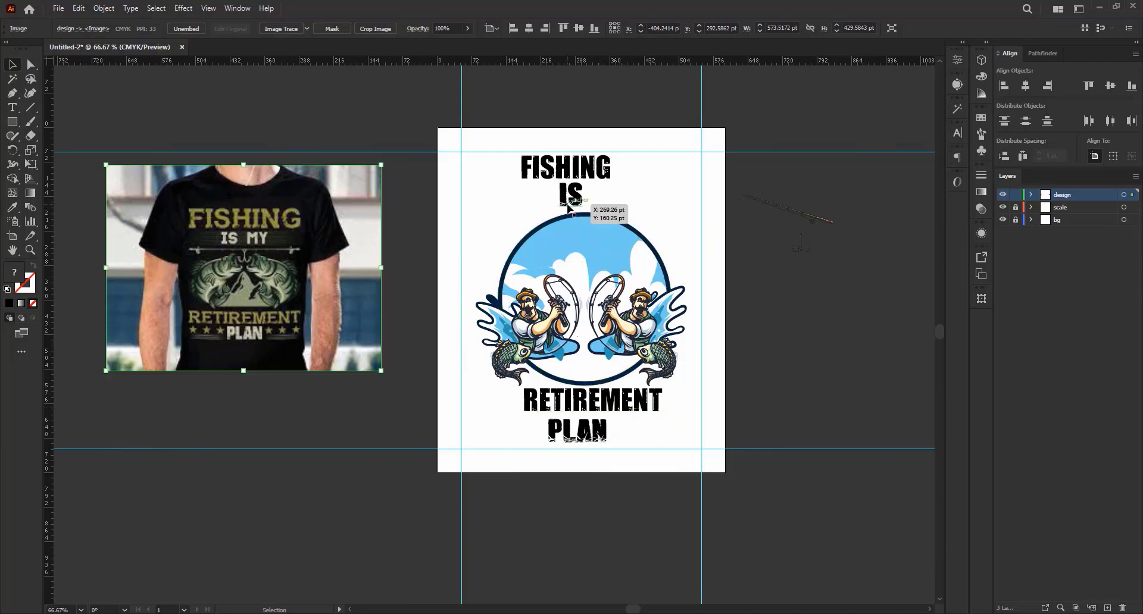
{"action": "left_click_drag", "start_coordinate": [573, 197], "coordinate": [582, 200]}
{"action": "scroll", "coordinate": [600, 194], "scroll_direction": "up", "scroll_amount": 1}
{"action": "scroll", "coordinate": [506, 116], "scroll_direction": "down", "scroll_amount": 1}
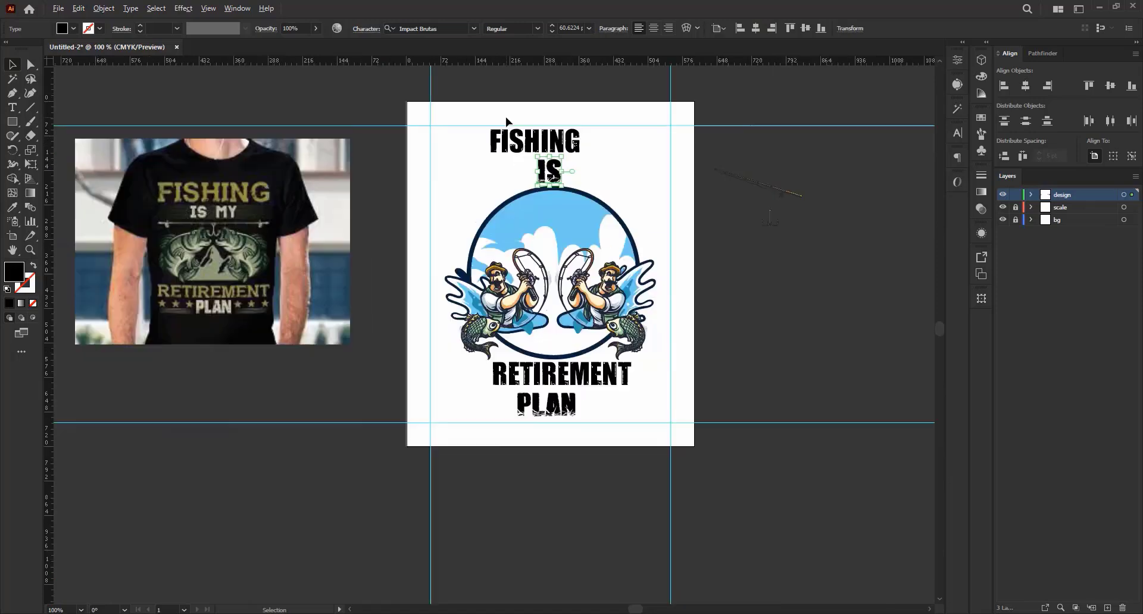
- Duplicate the whole slogan and badge design onto the empty canvas right of the artboard as a backup copy
{"action": "left_click_drag", "start_coordinate": [469, 105], "coordinate": [615, 369]}
{"action": "scroll", "coordinate": [584, 342], "scroll_direction": "down", "scroll_amount": 1}
{"action": "left_click", "coordinate": [499, 125]}
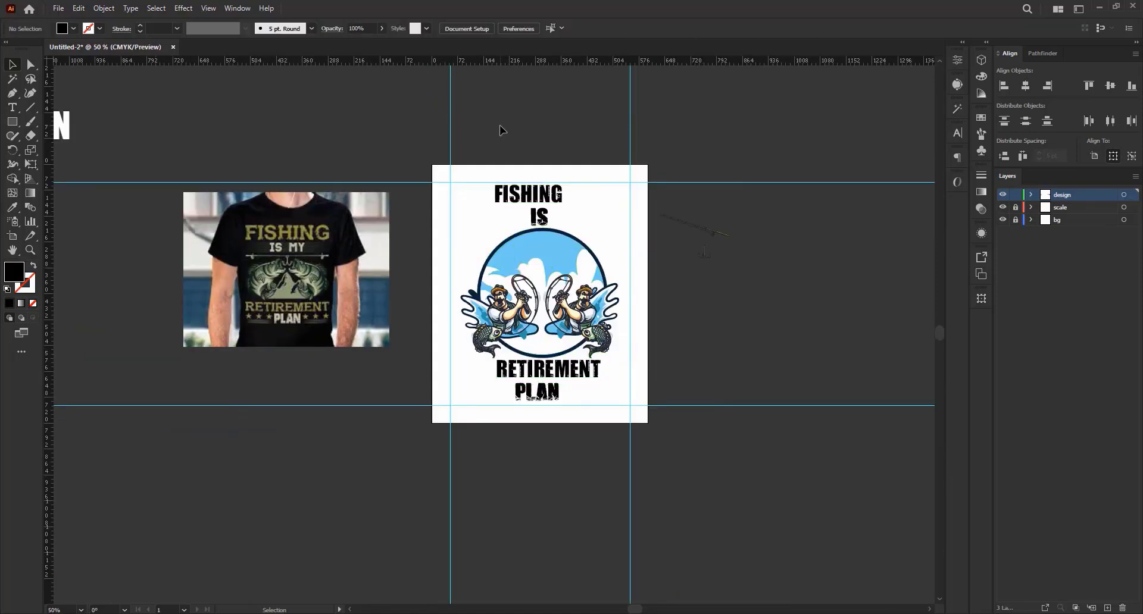
{"action": "left_click_drag", "start_coordinate": [492, 133], "coordinate": [860, 366]}
{"action": "left_click", "coordinate": [583, 382]}
{"action": "left_click", "coordinate": [710, 339]}
{"action": "scroll", "coordinate": [539, 232], "scroll_direction": "up", "scroll_amount": 3}
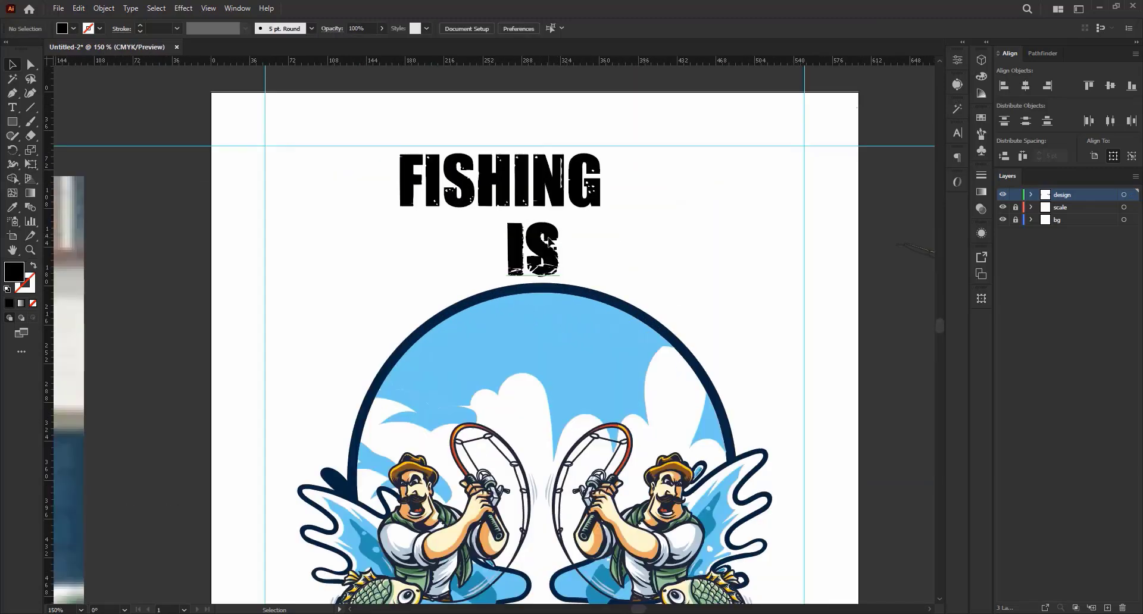
- Center the FISHING text horizontally on the artboard and enlarge it proportionally from its centre
{"action": "left_click", "coordinate": [538, 245]}
{"action": "scroll", "coordinate": [539, 245], "scroll_direction": "down", "scroll_amount": 2}
{"action": "left_click", "coordinate": [559, 196]}
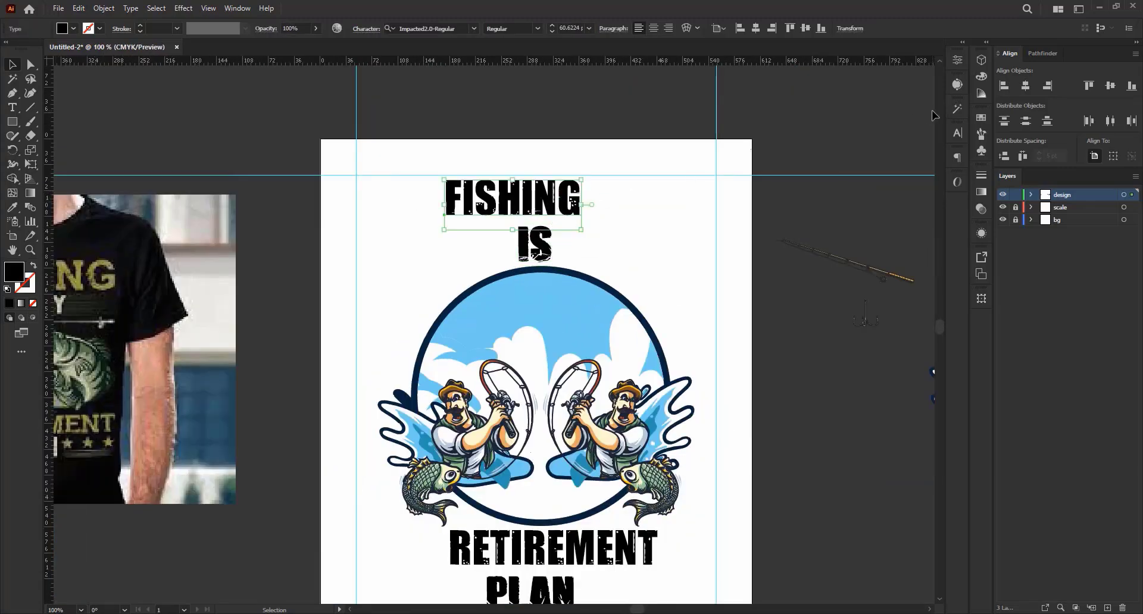
{"action": "left_click", "coordinate": [1025, 86]}
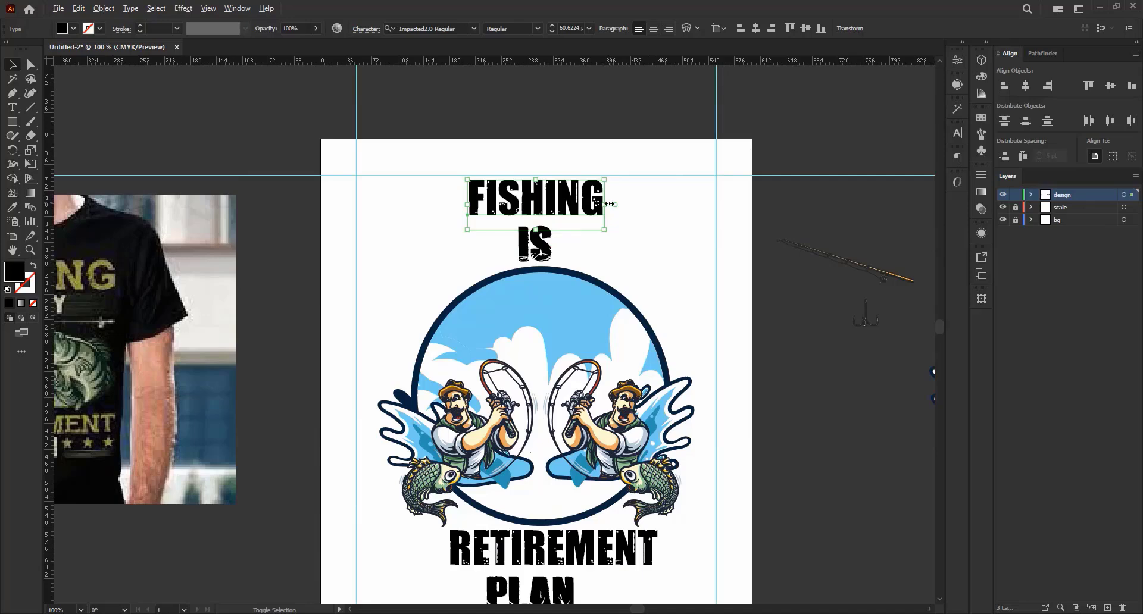
{"action": "left_click_drag", "start_coordinate": [608, 204], "coordinate": [640, 196]}
- Expand the FISHING and IS texts above the badge into editable shapes
{"action": "left_click", "coordinate": [539, 244]}
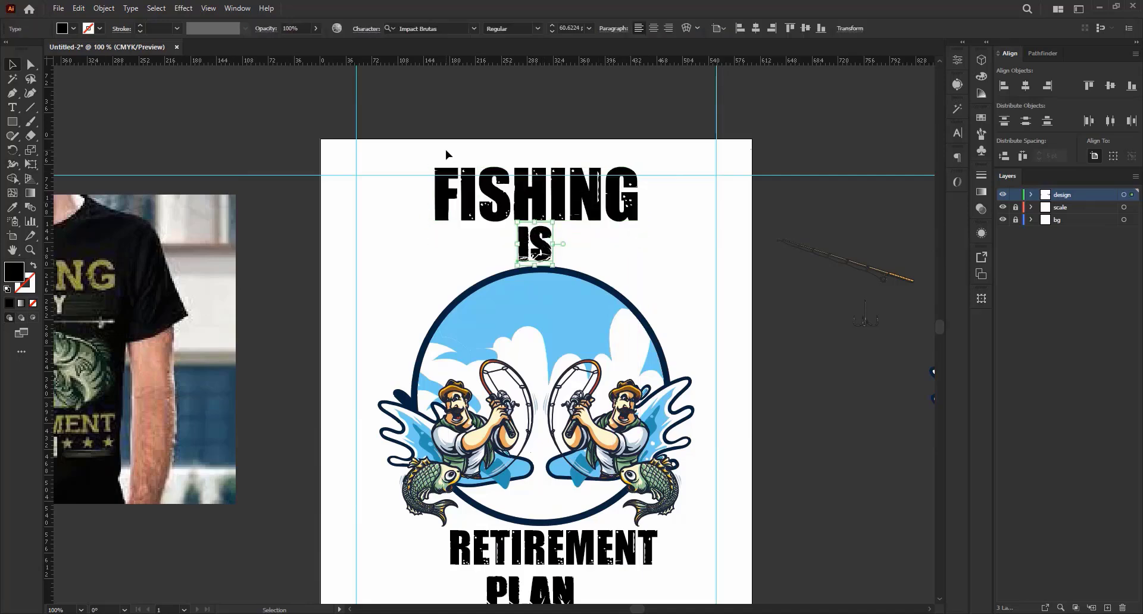
{"action": "left_click_drag", "start_coordinate": [448, 155], "coordinate": [595, 262]}
{"action": "left_click", "coordinate": [118, 11]}
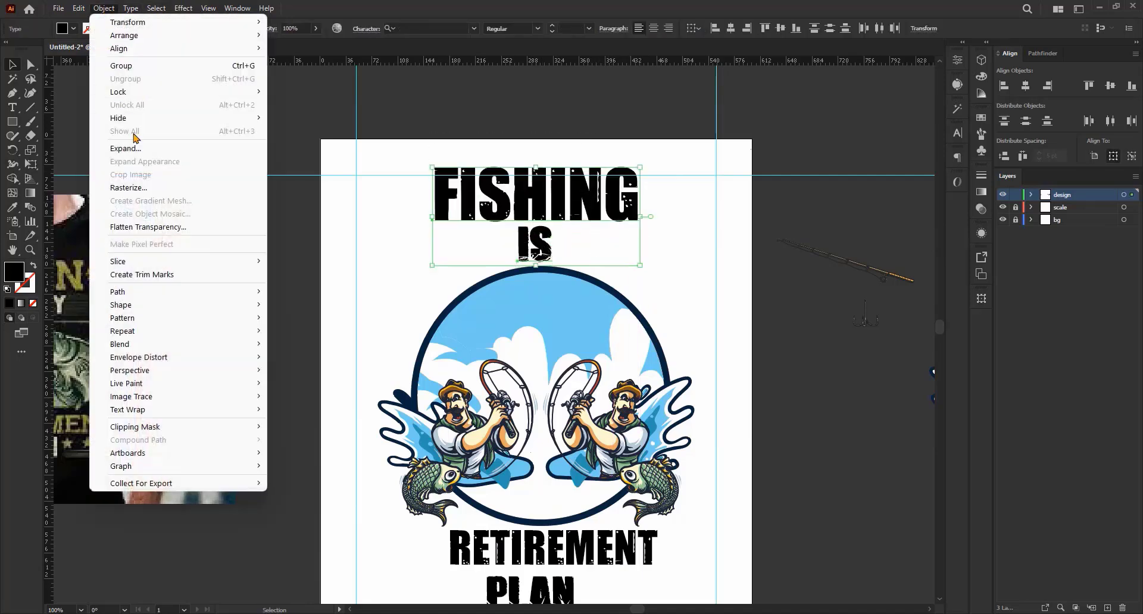
{"action": "left_click", "coordinate": [137, 148]}
{"action": "left_click", "coordinate": [541, 379]}
{"action": "left_click", "coordinate": [671, 266]}
- Scale the FISHING lettering down slightly around its centre and center IS horizontally on the artboard
{"action": "left_click", "coordinate": [533, 200]}
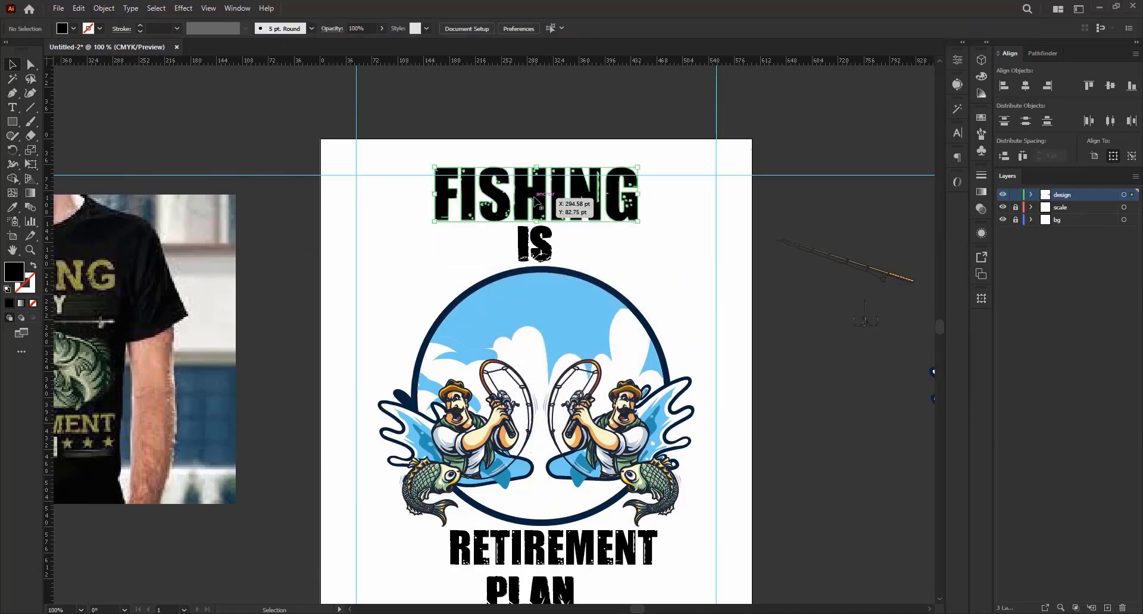
{"action": "left_click_drag", "start_coordinate": [536, 167], "coordinate": [540, 178]}
{"action": "left_click", "coordinate": [548, 252]}
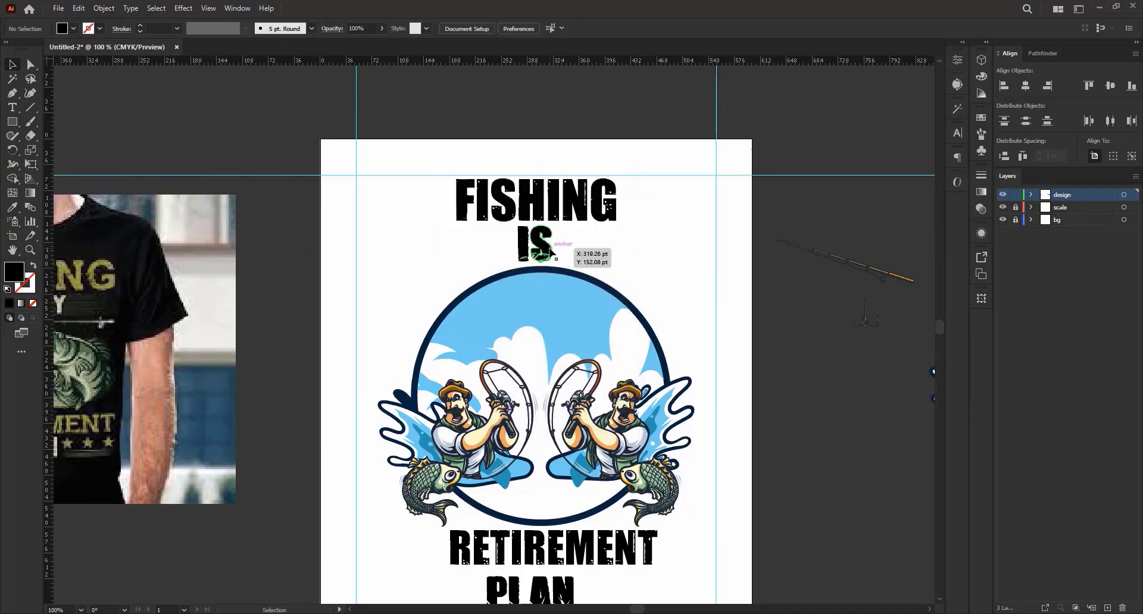
{"action": "left_click", "coordinate": [1026, 85]}
{"action": "left_click", "coordinate": [680, 219]}
{"action": "scroll", "coordinate": [737, 226], "scroll_direction": "down", "scroll_amount": 1}
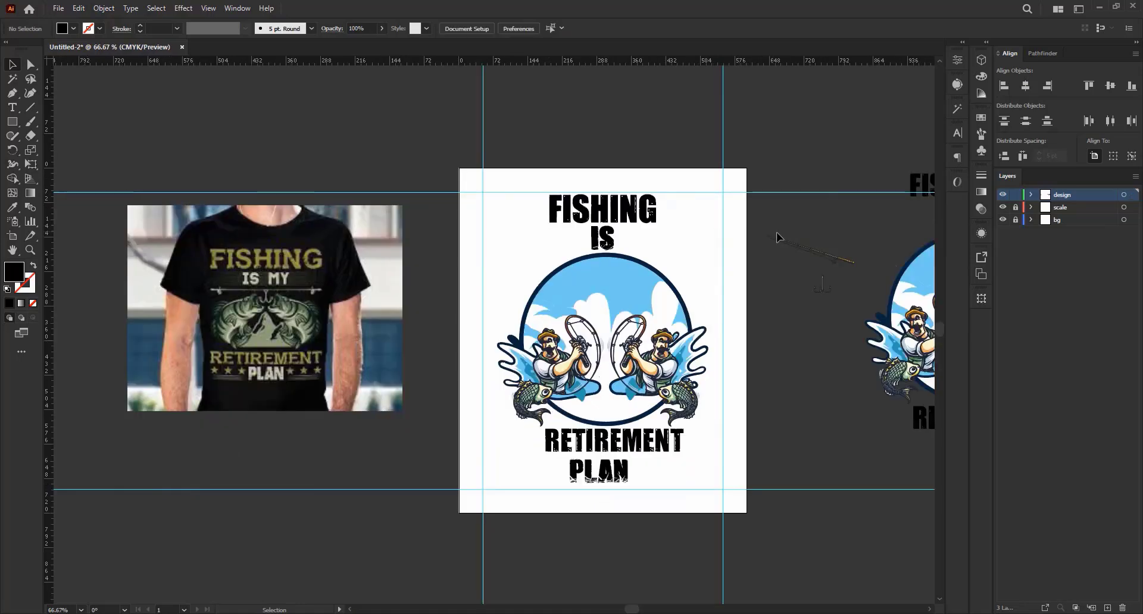
- Place the fishing rod level left of IS at about 143 pt wide and duplicate it beneath as a grouped pair
{"action": "left_click_drag", "start_coordinate": [810, 250], "coordinate": [589, 236]}
{"action": "scroll", "coordinate": [515, 243], "scroll_direction": "up", "scroll_amount": 1}
{"action": "scroll", "coordinate": [565, 258], "scroll_direction": "up", "scroll_amount": 2}
{"action": "left_click_drag", "start_coordinate": [589, 236], "coordinate": [588, 256]}
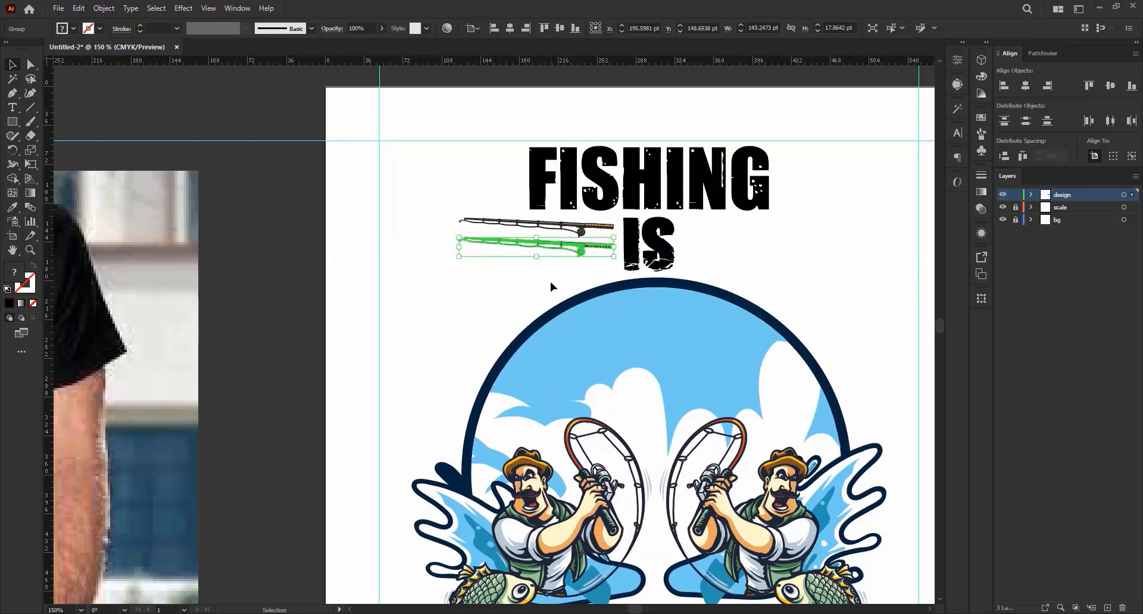
{"action": "left_click_drag", "start_coordinate": [511, 271], "coordinate": [487, 213]}
{"action": "key", "text": "v"}
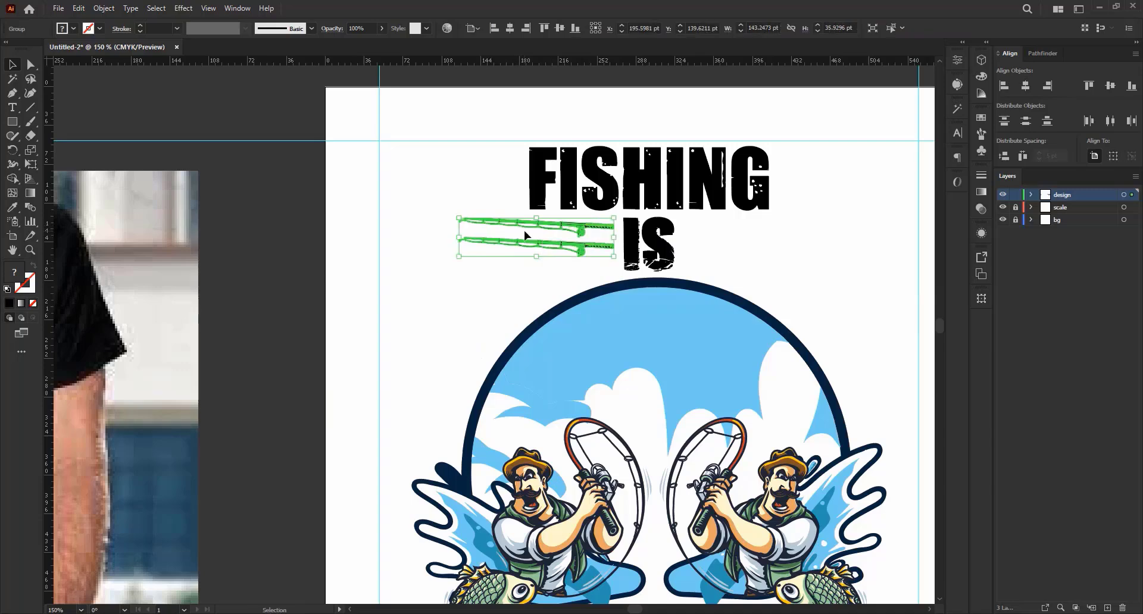
- Create a copy of the rod pair reflected across the vertical axis and place it on the right side of IS
{"action": "right_click", "coordinate": [528, 233]}
{"action": "mouse_move", "coordinate": [582, 365]}
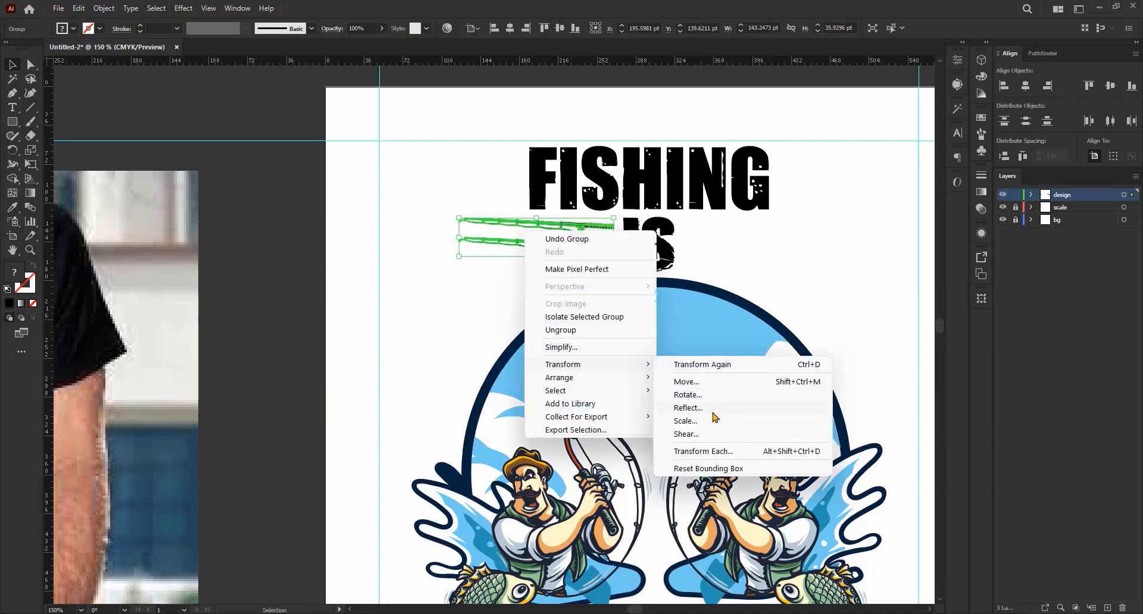
{"action": "left_click", "coordinate": [688, 408]}
{"action": "left_click", "coordinate": [948, 408]}
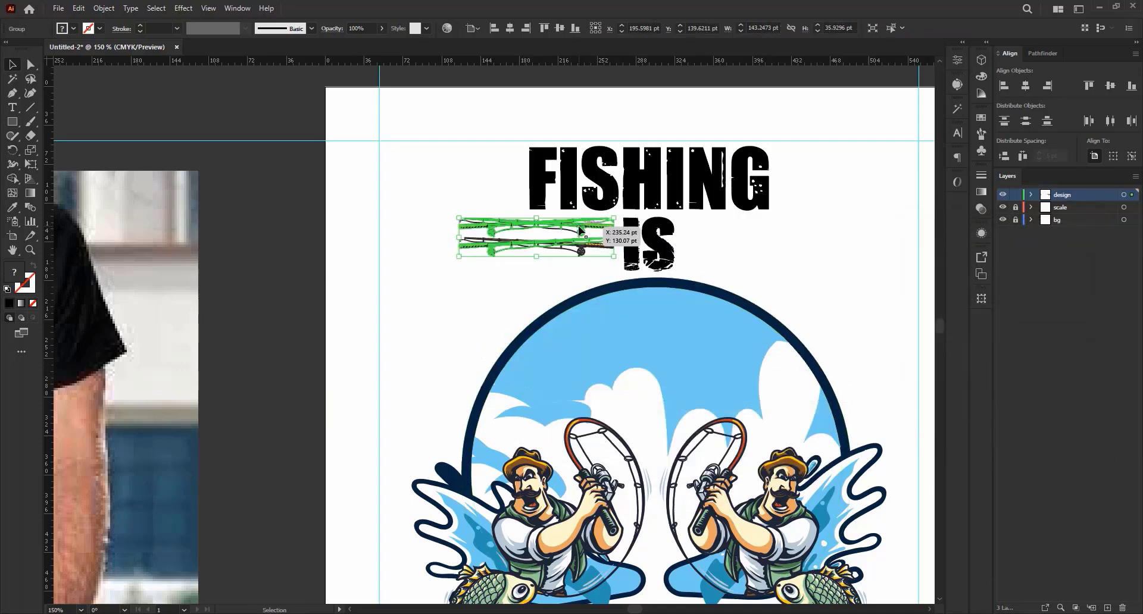
{"action": "left_click_drag", "start_coordinate": [579, 230], "coordinate": [806, 224]}
- Group the two rod pairs flanking IS and center the group horizontally on the artboard
{"action": "left_click", "coordinate": [606, 227], "text": "shift"}
{"action": "key", "text": "ctrl+g"}
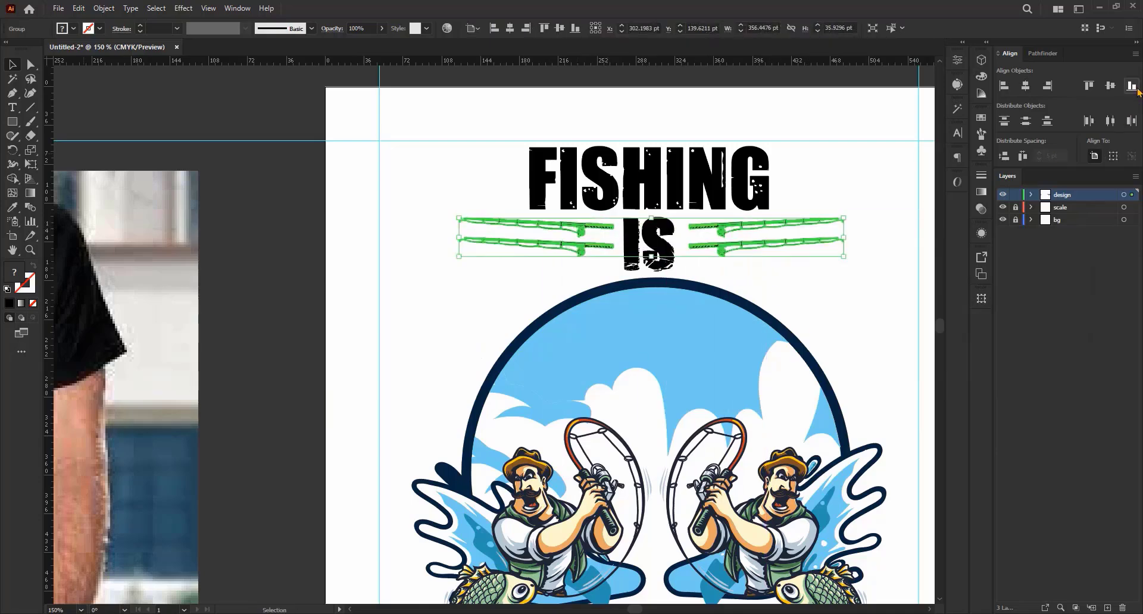
{"action": "left_click", "coordinate": [1025, 86]}
{"action": "left_click", "coordinate": [837, 140]}
- Center the RETIREMENT text horizontally on the artboard and expand its object and fill into shapes
{"action": "scroll", "coordinate": [686, 224], "scroll_direction": "down", "scroll_amount": 2}
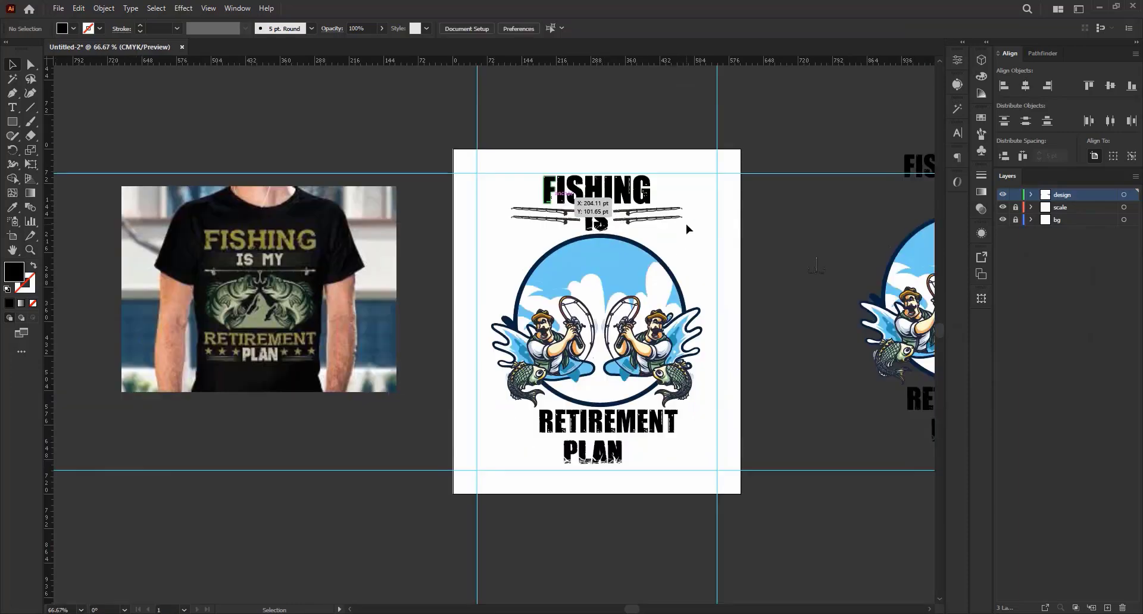
{"action": "scroll", "coordinate": [685, 218], "scroll_direction": "down", "scroll_amount": 1}
{"action": "scroll", "coordinate": [650, 205], "scroll_direction": "up", "scroll_amount": 1}
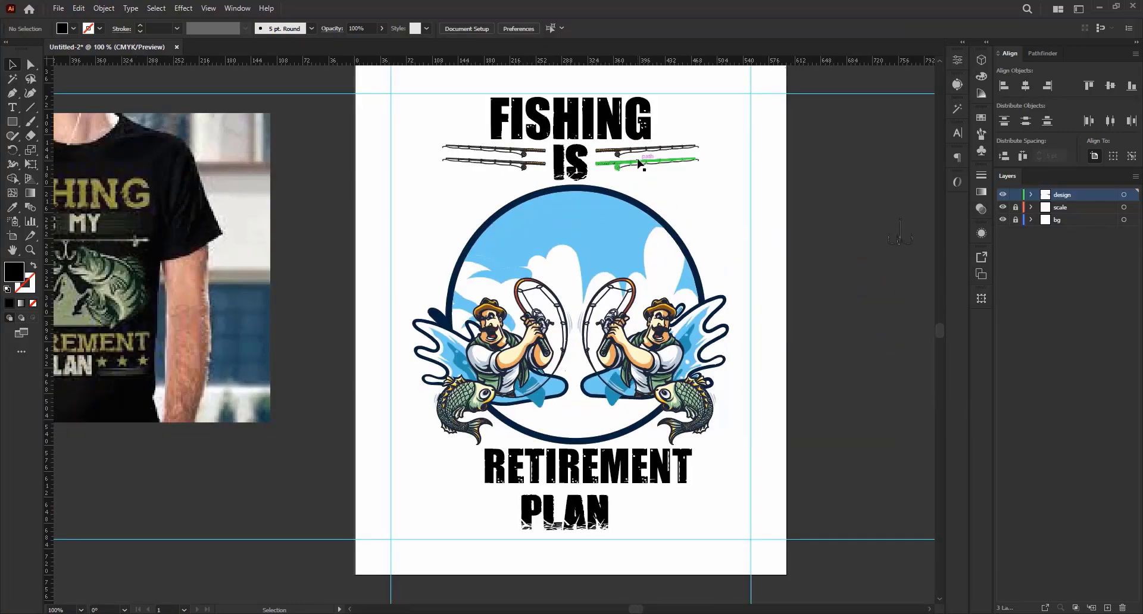
{"action": "scroll", "coordinate": [576, 199], "scroll_direction": "down", "scroll_amount": 1}
{"action": "scroll", "coordinate": [595, 229], "scroll_direction": "down", "scroll_amount": 1}
{"action": "scroll", "coordinate": [633, 390], "scroll_direction": "up", "scroll_amount": 1}
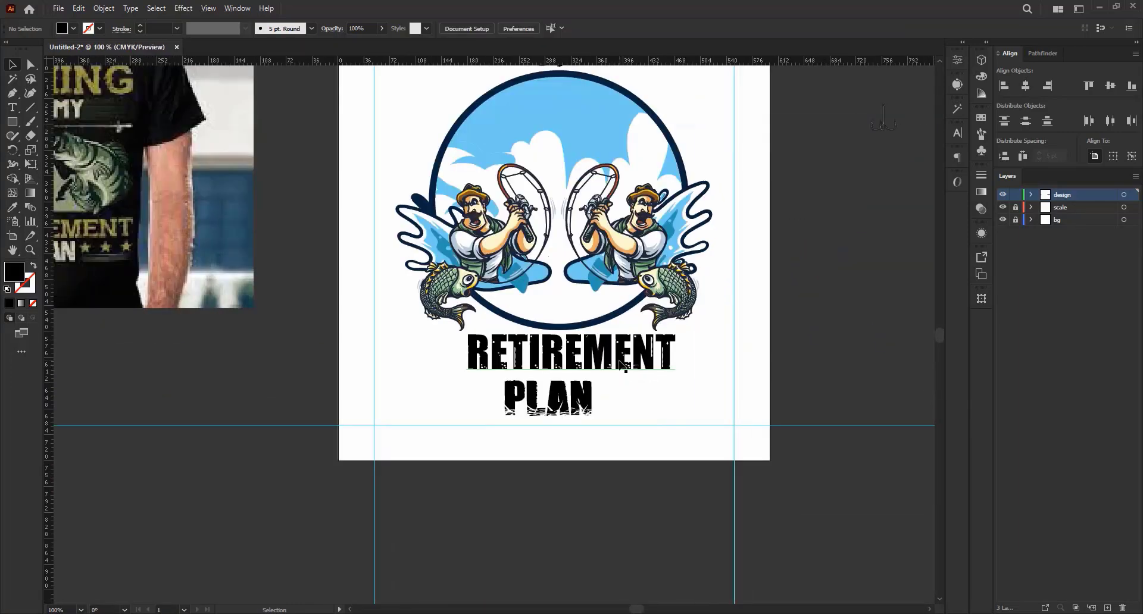
{"action": "left_click", "coordinate": [623, 361]}
{"action": "left_click", "coordinate": [1025, 86]}
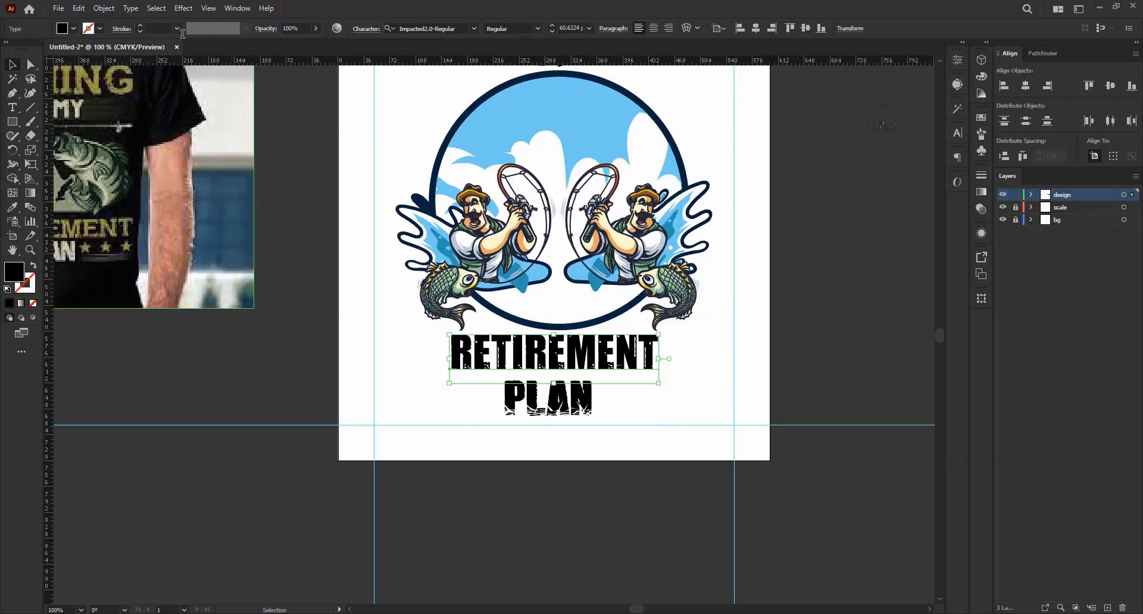
{"action": "left_click", "coordinate": [104, 8]}
{"action": "left_click", "coordinate": [148, 149]}
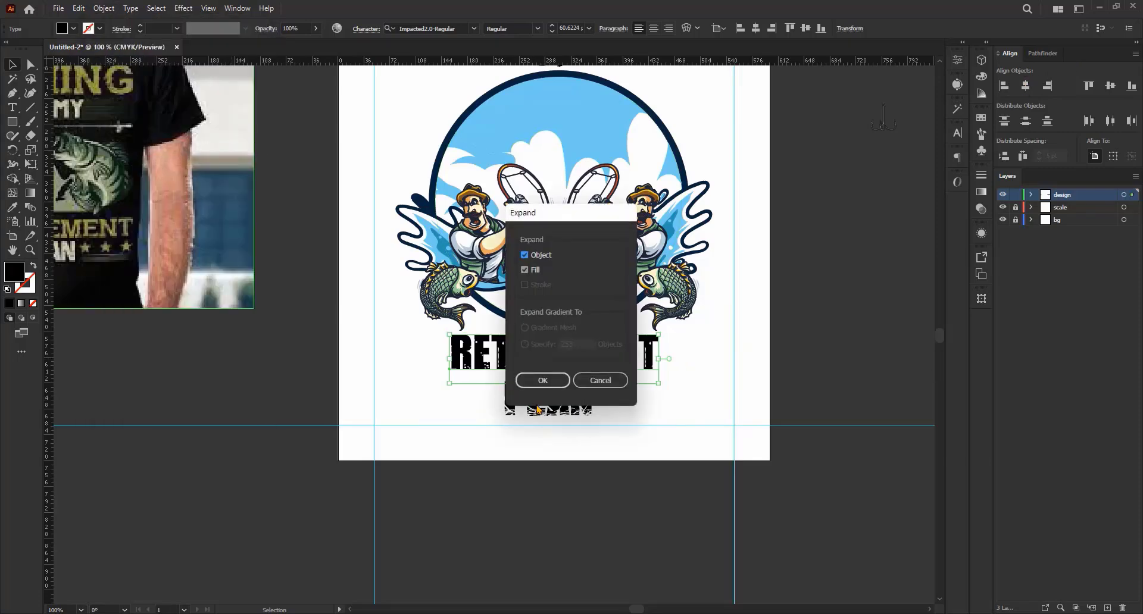
{"action": "key", "text": "Return"}
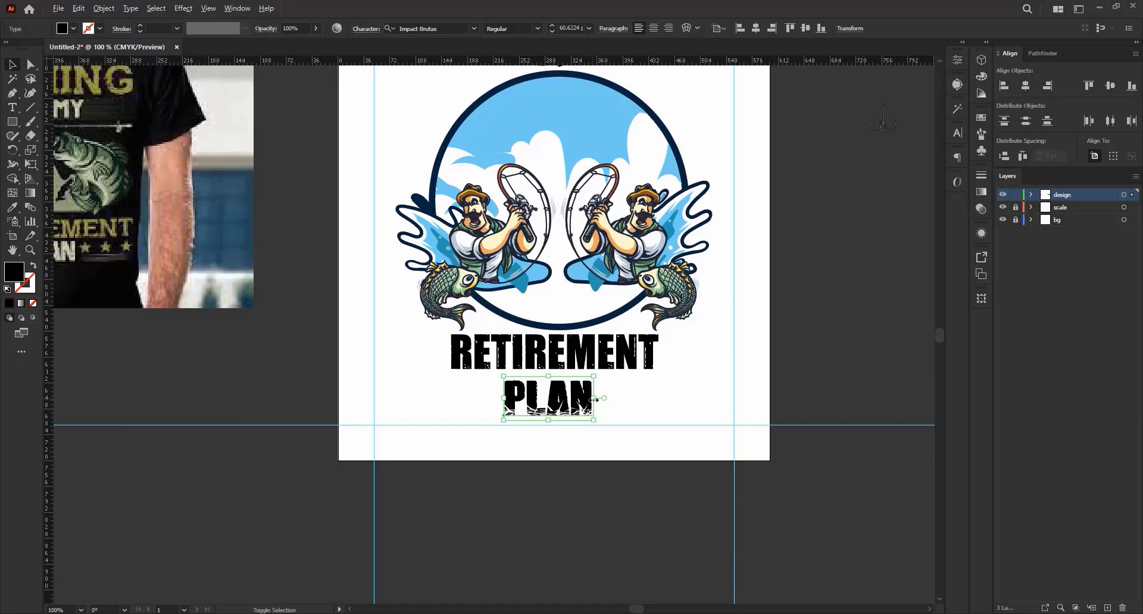
- Scale the PLAN text down to about 51.3 pt, then expand its appearance and outlines into shapes
{"action": "mouse_move", "coordinate": [594, 399]}
{"action": "left_mouse_down"}
{"action": "mouse_move", "coordinate": [616, 394]}
{"action": "mouse_move", "coordinate": [574, 398]}
{"action": "mouse_move", "coordinate": [586, 392]}
{"action": "left_mouse_up"}
{"action": "left_click", "coordinate": [104, 8]}
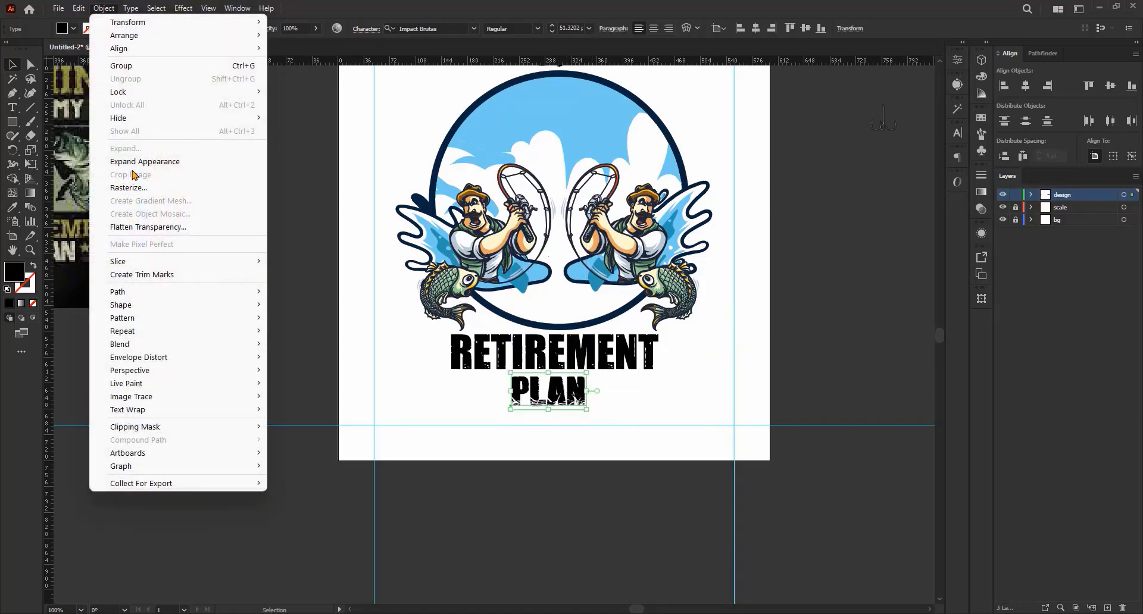
{"action": "left_click", "coordinate": [138, 162]}
{"action": "left_click", "coordinate": [104, 8]}
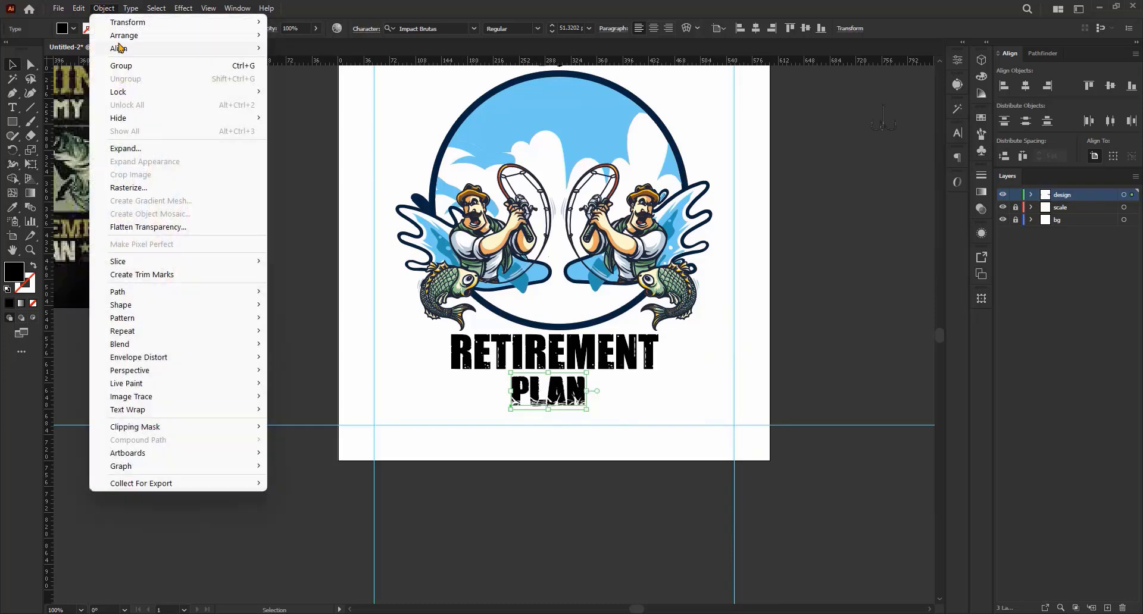
{"action": "left_click", "coordinate": [126, 148]}
{"action": "key", "text": "Return"}
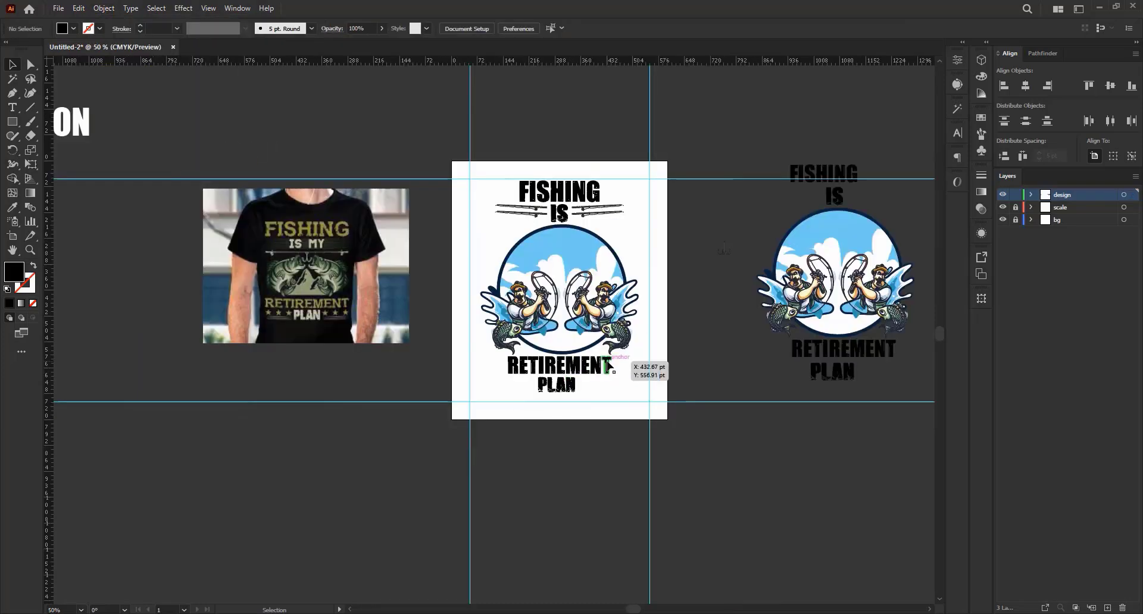
- Center the PLAN lettering horizontally on the artboard beneath RETIREMENT
{"action": "scroll", "coordinate": [607, 366], "scroll_direction": "up", "scroll_amount": 2}
{"action": "left_click", "coordinate": [524, 414]}
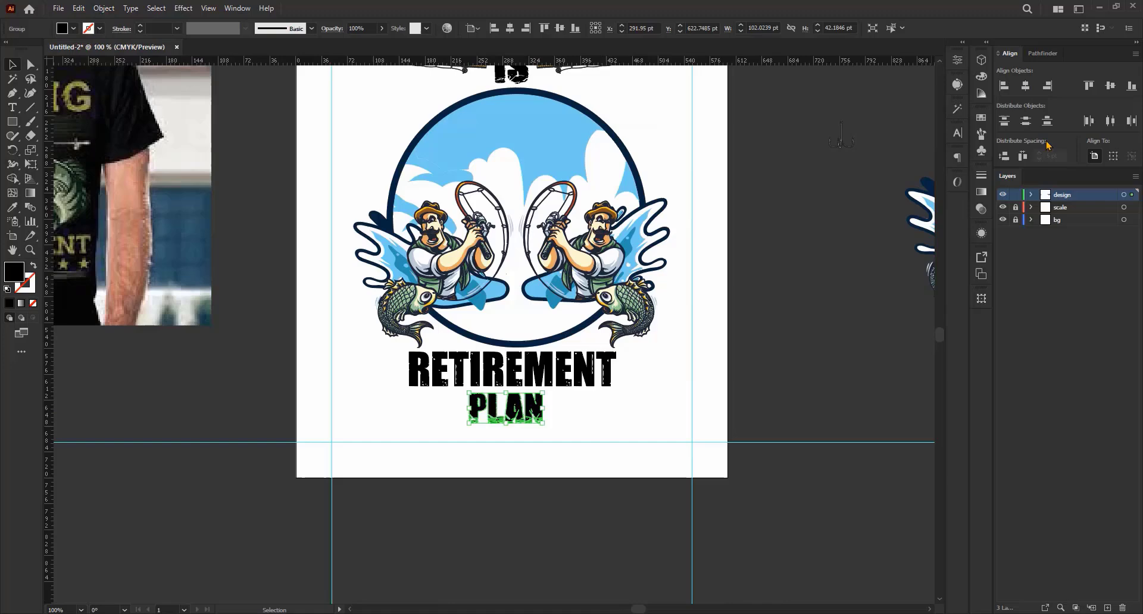
{"action": "left_click", "coordinate": [1025, 87]}
{"action": "left_click", "coordinate": [795, 242]}
- Place the fish hook right of PLAN and add a vertically reflected copy on the left side of the word
{"action": "scroll", "coordinate": [781, 238], "scroll_direction": "down", "scroll_amount": 1}
{"action": "left_click_drag", "start_coordinate": [820, 169], "coordinate": [634, 360]}
{"action": "scroll", "coordinate": [634, 364], "scroll_direction": "up", "scroll_amount": 2}
{"action": "right_click", "coordinate": [641, 368]}
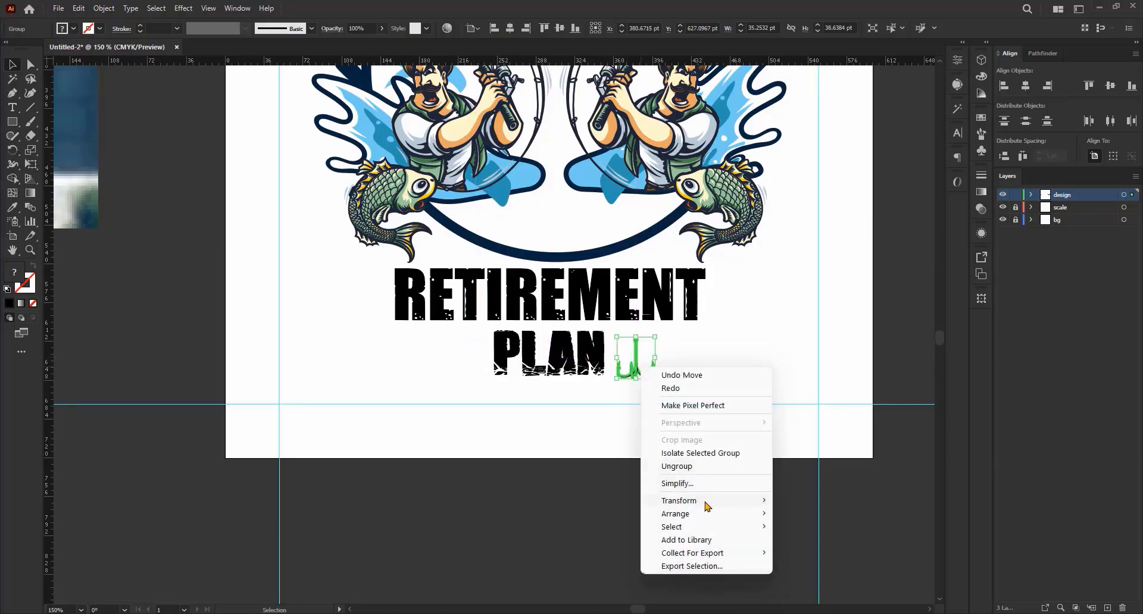
{"action": "mouse_move", "coordinate": [707, 506]}
{"action": "left_click", "coordinate": [804, 544]}
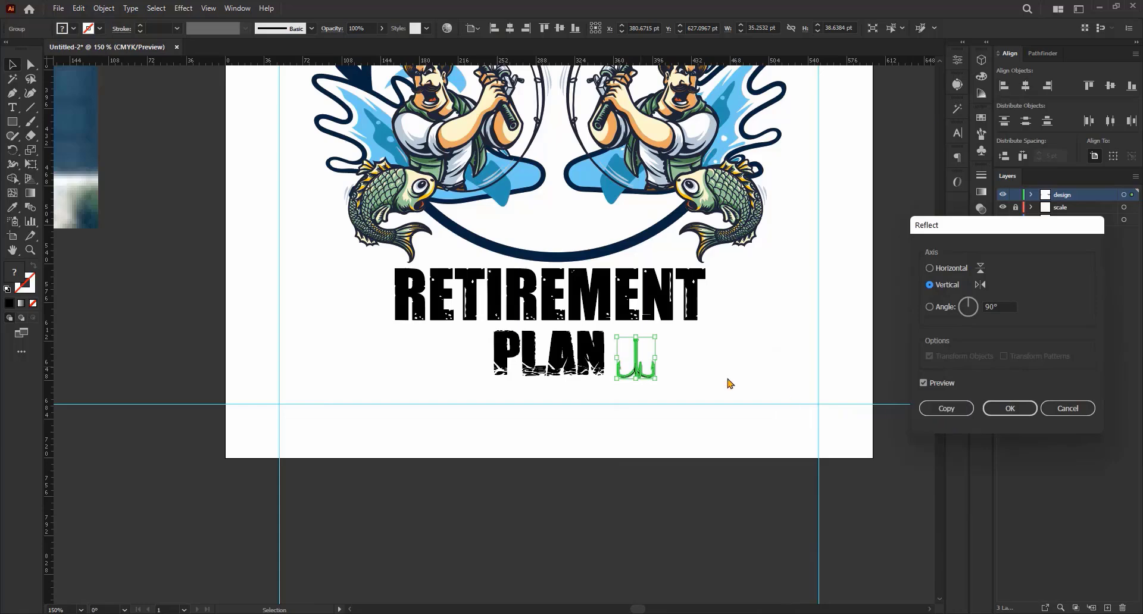
{"action": "left_click", "coordinate": [945, 408]}
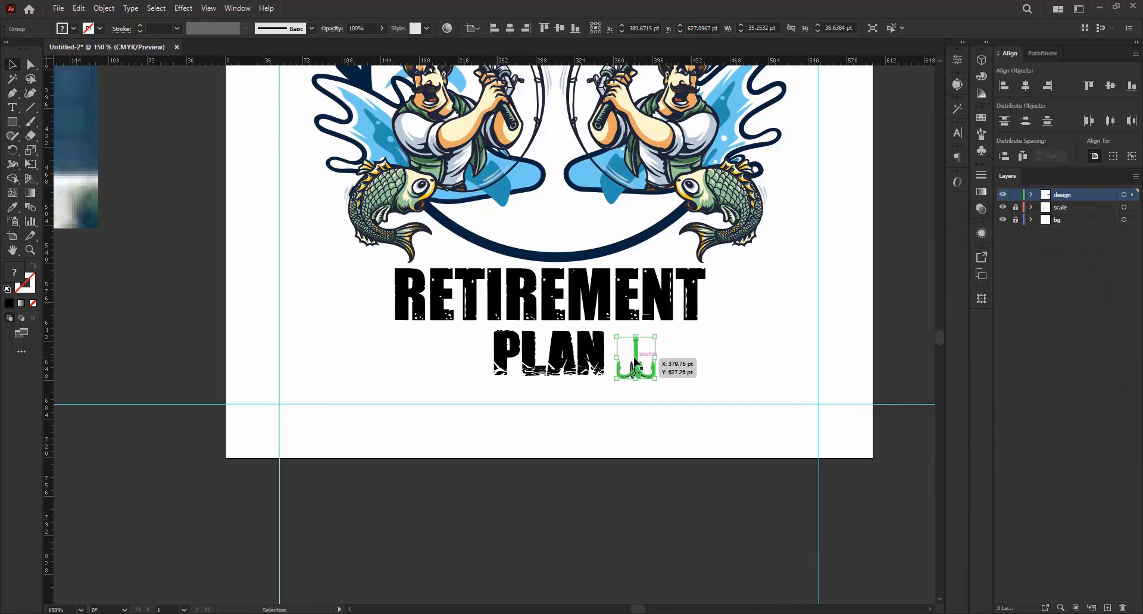
{"action": "left_click_drag", "start_coordinate": [625, 360], "coordinate": [420, 361]}
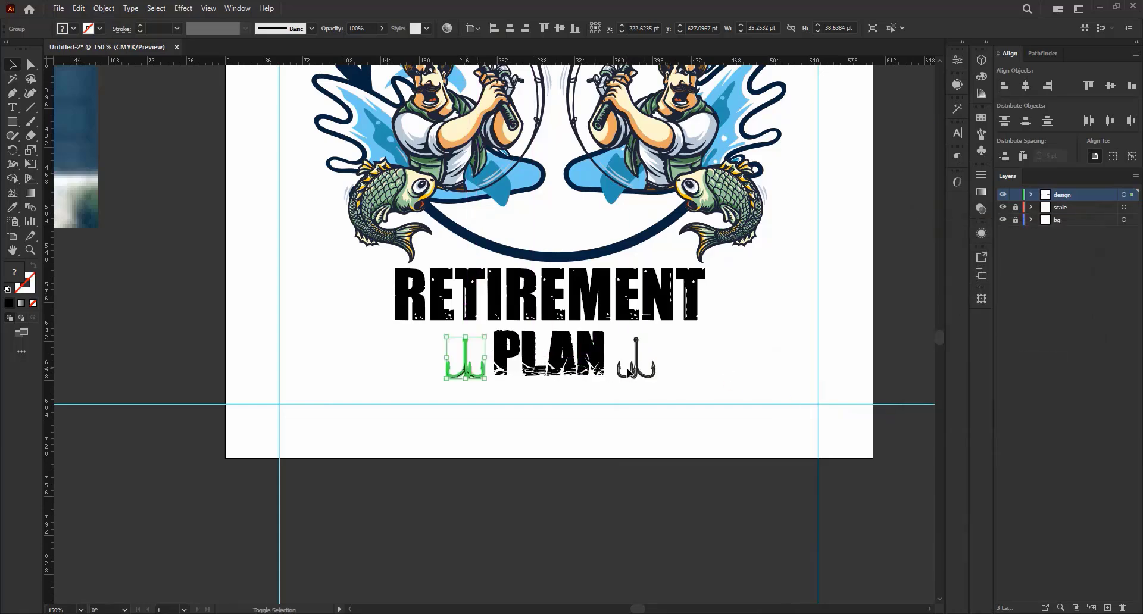
- Group the two hooks flanking PLAN and center the group horizontally on the artboard
{"action": "left_click", "coordinate": [630, 375], "text": "shift"}
{"action": "left_click", "coordinate": [1094, 156]}
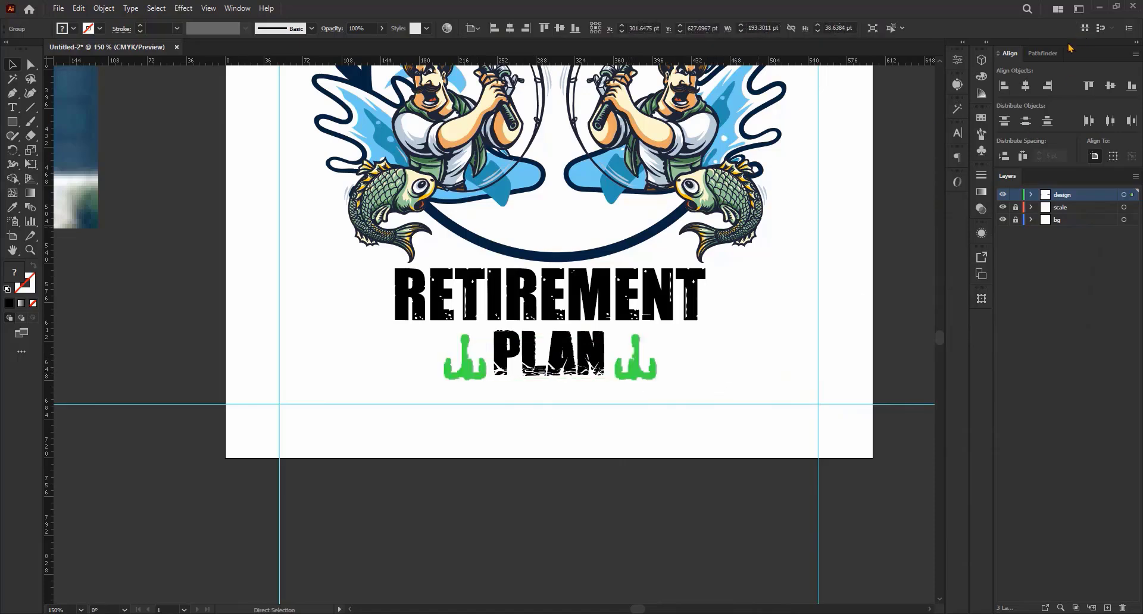
{"action": "left_click", "coordinate": [1025, 90]}
{"action": "left_click", "coordinate": [708, 324]}
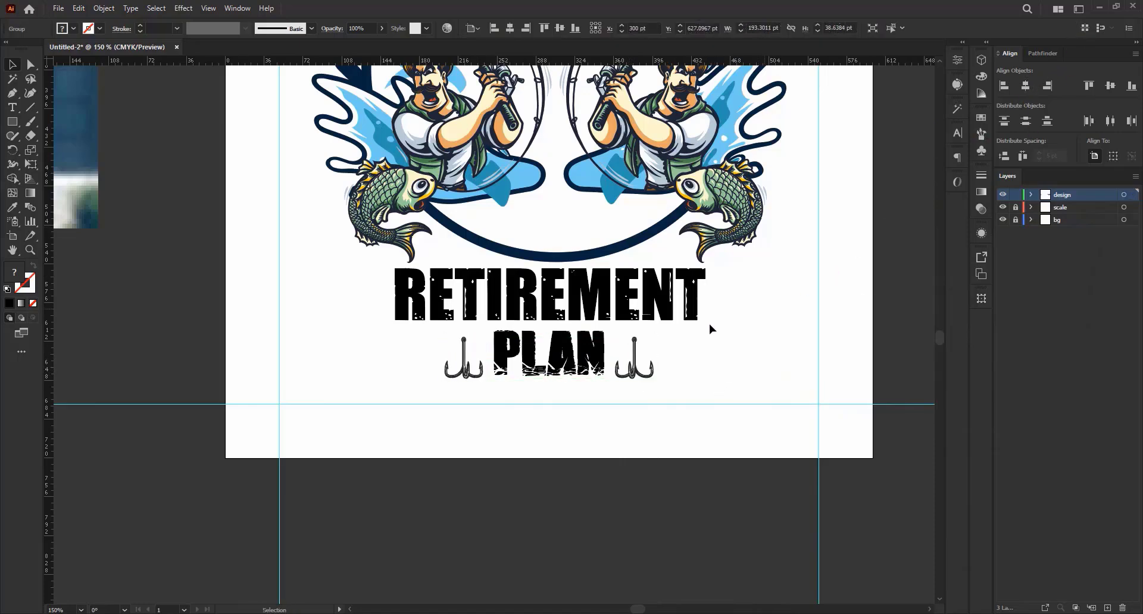
- Move the whole arranged design off the artboard, above and right of the backup copy, and select its rod group
{"action": "scroll", "coordinate": [709, 325], "scroll_direction": "down", "scroll_amount": 2}
{"action": "scroll", "coordinate": [730, 327], "scroll_direction": "up", "scroll_amount": 1}
{"action": "scroll", "coordinate": [560, 318], "scroll_direction": "down", "scroll_amount": 2}
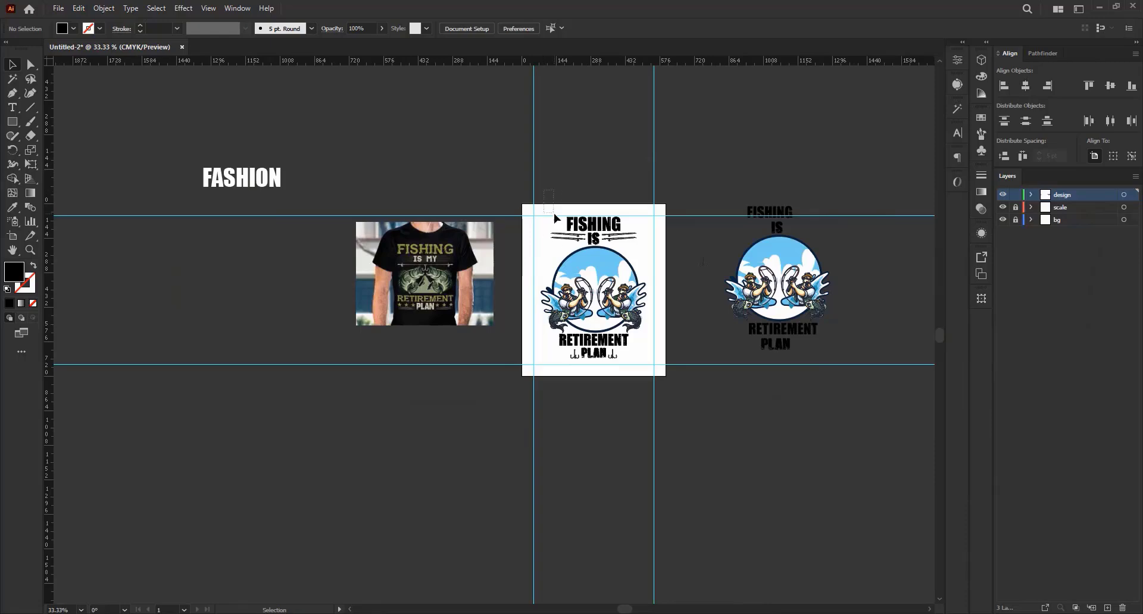
{"action": "left_click_drag", "start_coordinate": [600, 286], "coordinate": [889, 170]}
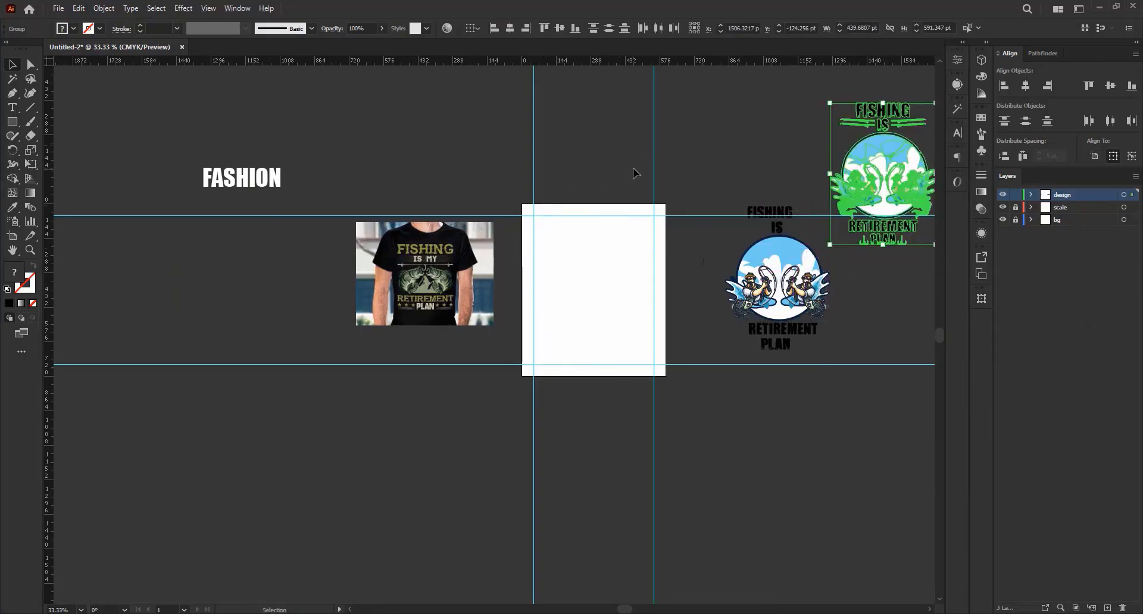
{"action": "left_click", "coordinate": [821, 160]}
{"action": "left_click", "coordinate": [867, 124]}
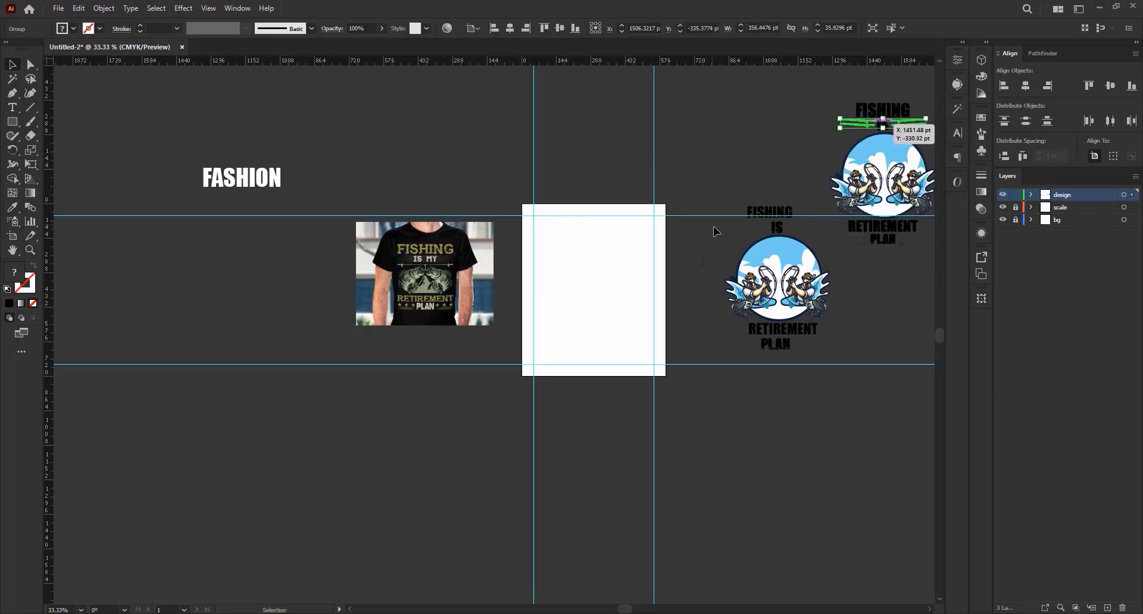
- Move the backup copy of the design onto the artboard and delete the reference shirt photo
{"action": "left_click_drag", "start_coordinate": [660, 176], "coordinate": [793, 347]}
{"action": "left_click_drag", "start_coordinate": [795, 283], "coordinate": [652, 290]}
{"action": "scroll", "coordinate": [529, 301], "scroll_direction": "up", "scroll_amount": 1}
{"action": "left_click_drag", "start_coordinate": [444, 210], "coordinate": [407, 225]}
{"action": "key", "text": "Delete"}
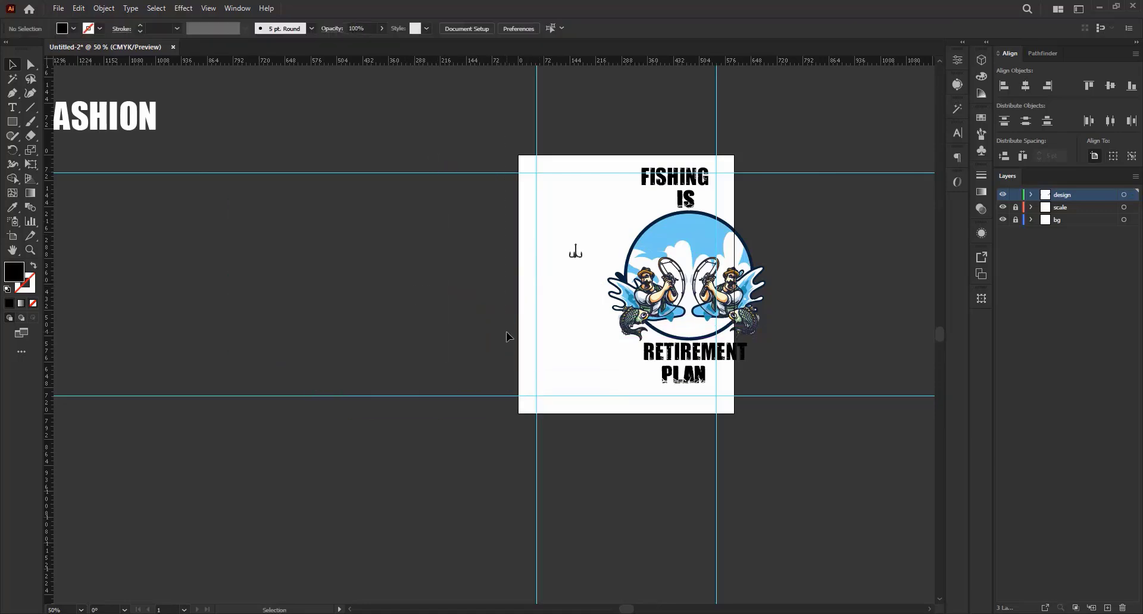
- Move the loose fish hook off the artboard to its right and shift the badge and lettering toward the artboard's middle
{"action": "left_click_drag", "start_coordinate": [574, 252], "coordinate": [788, 169]}
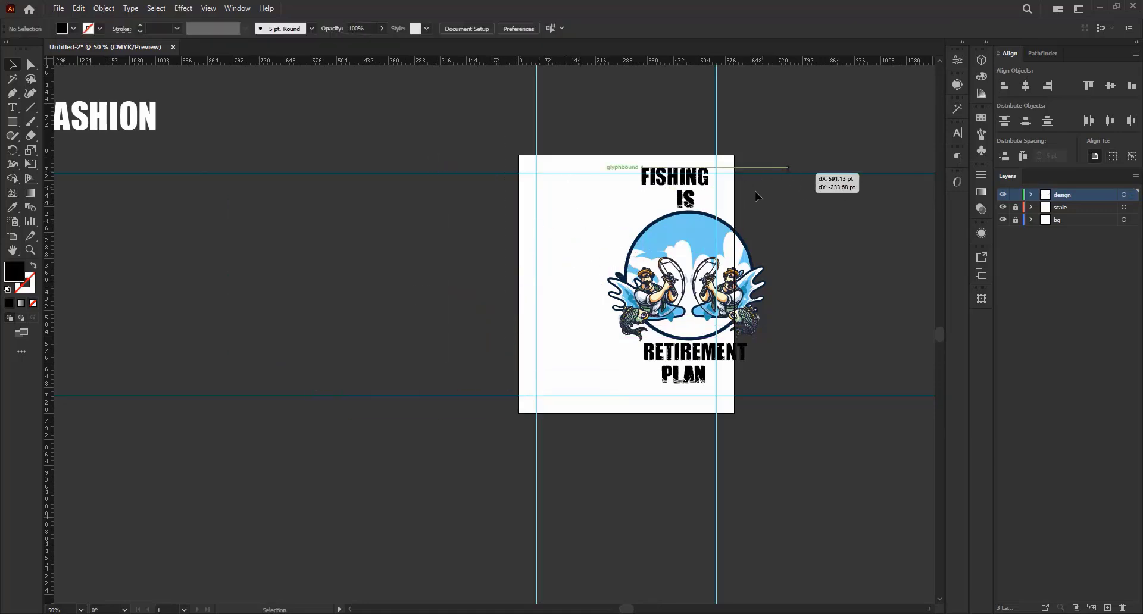
{"action": "scroll", "coordinate": [705, 210], "scroll_direction": "up", "scroll_amount": 1}
{"action": "left_click_drag", "start_coordinate": [675, 365], "coordinate": [714, 432]}
{"action": "left_click_drag", "start_coordinate": [725, 305], "coordinate": [634, 307]}
{"action": "left_click", "coordinate": [634, 193]}
{"action": "scroll", "coordinate": [576, 173], "scroll_direction": "up", "scroll_amount": 2}
{"action": "scroll", "coordinate": [620, 229], "scroll_direction": "down", "scroll_amount": 2}
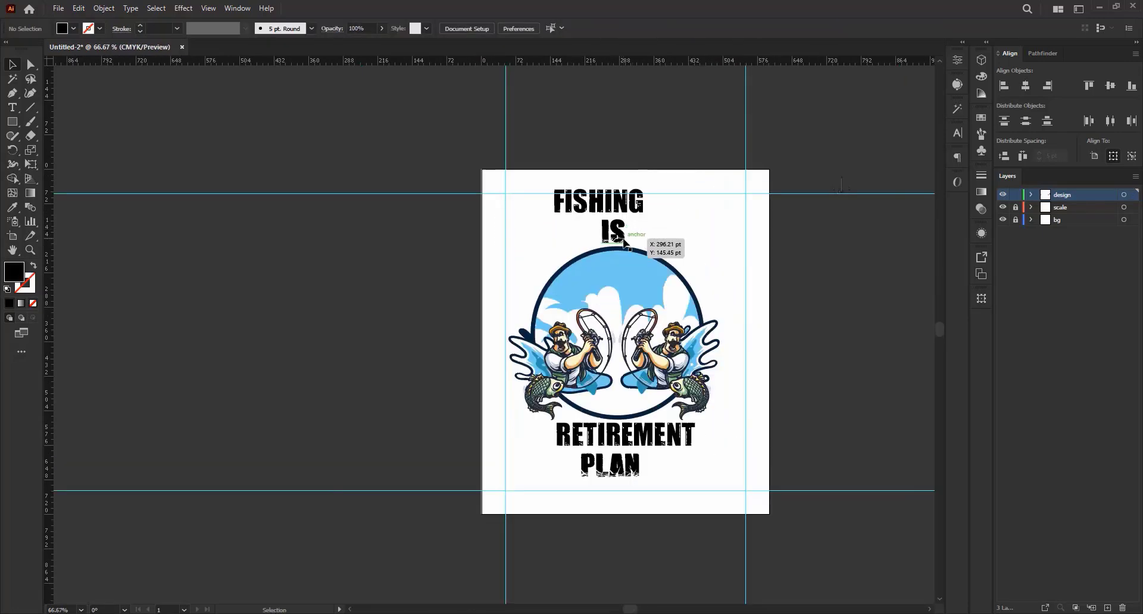
- Center the FISHING lettering horizontally on the artboard
{"action": "scroll", "coordinate": [611, 211], "scroll_direction": "up", "scroll_amount": 2}
{"action": "left_click", "coordinate": [613, 204]}
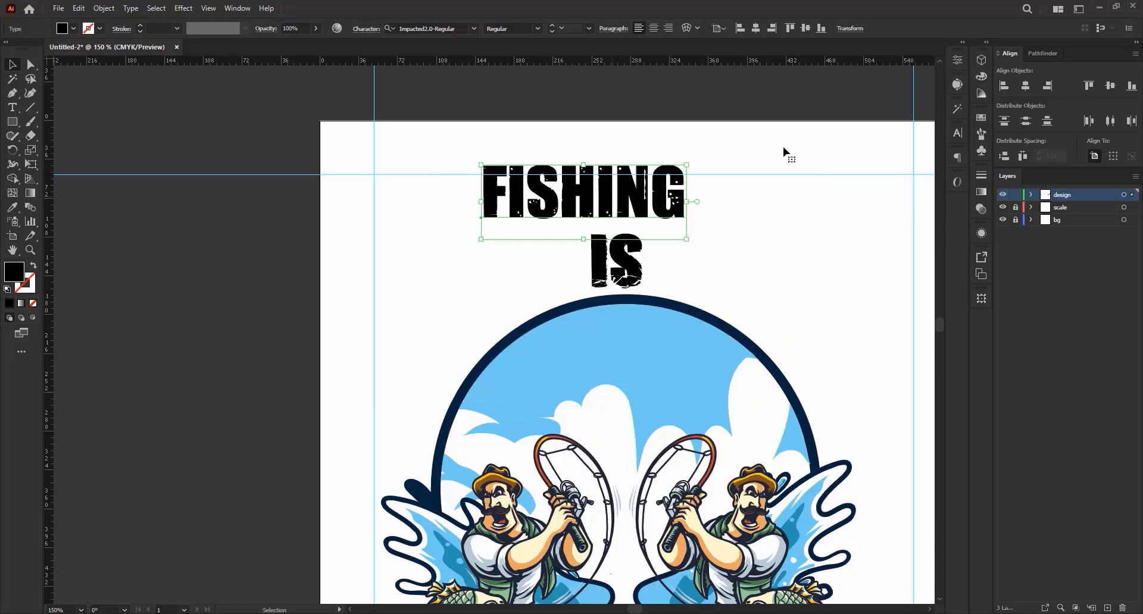
{"action": "left_click", "coordinate": [1025, 86]}
{"action": "left_click", "coordinate": [819, 188]}
- Switch to the browser and preview the "A Day Without Fishing" T-shirt design in the Google Images results
{"action": "left_click", "coordinate": [357, 571]}
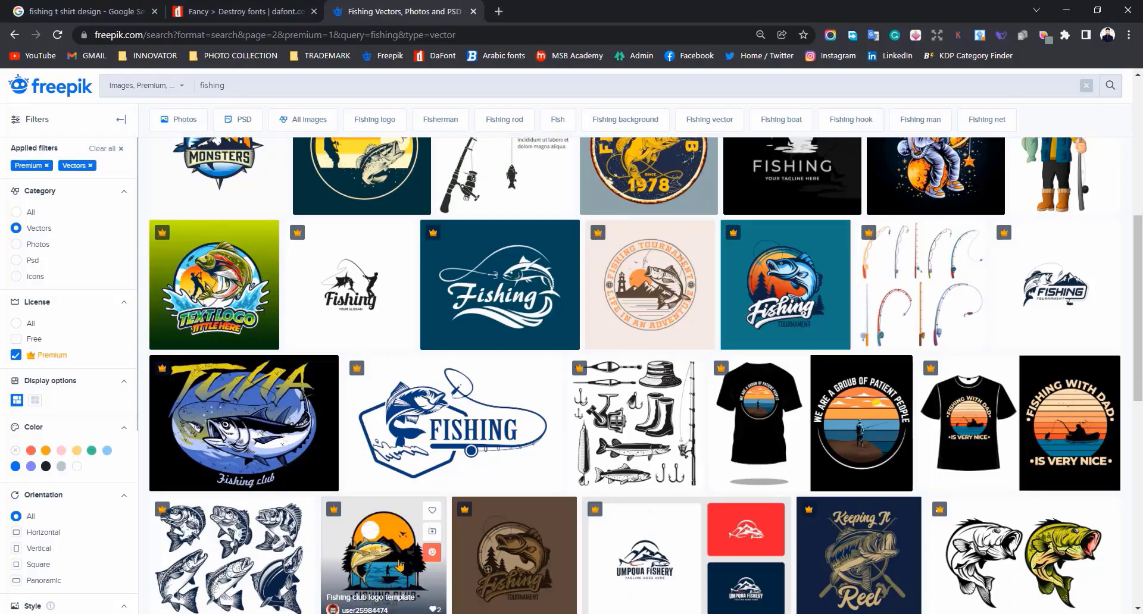
{"action": "left_click", "coordinate": [96, 12]}
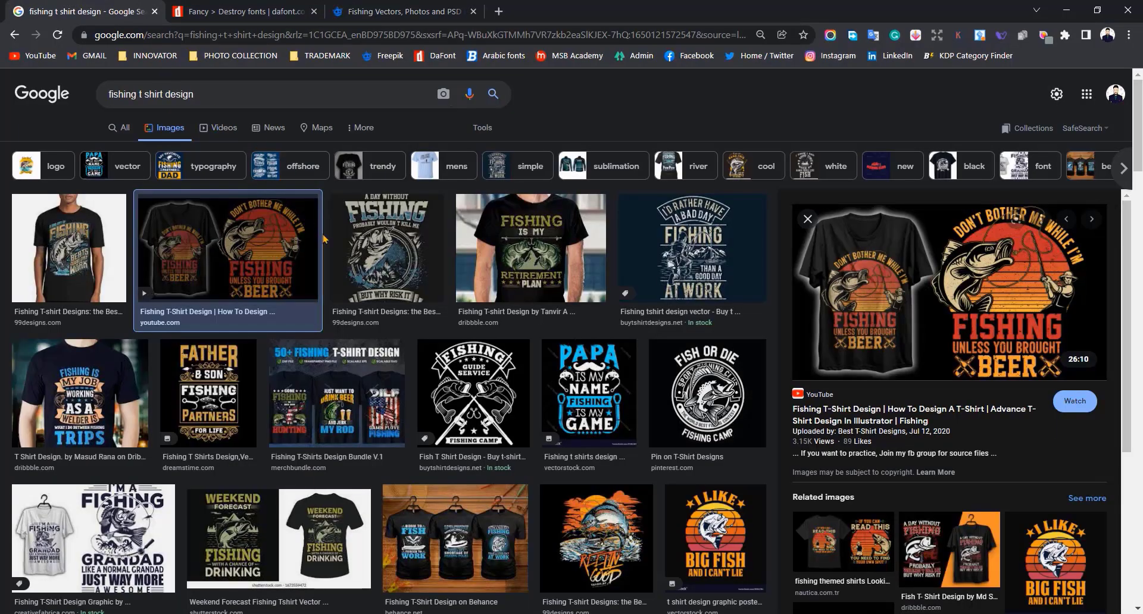
{"action": "left_click", "coordinate": [381, 302]}
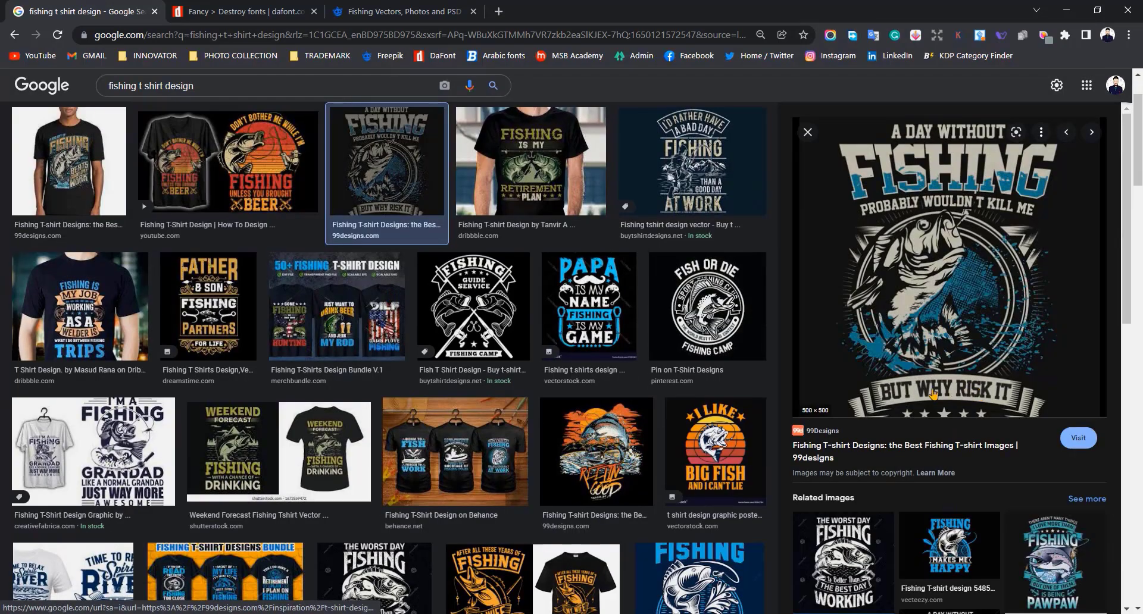
- Search Freepik for ribbon vectors
{"action": "left_click", "coordinate": [393, 11]}
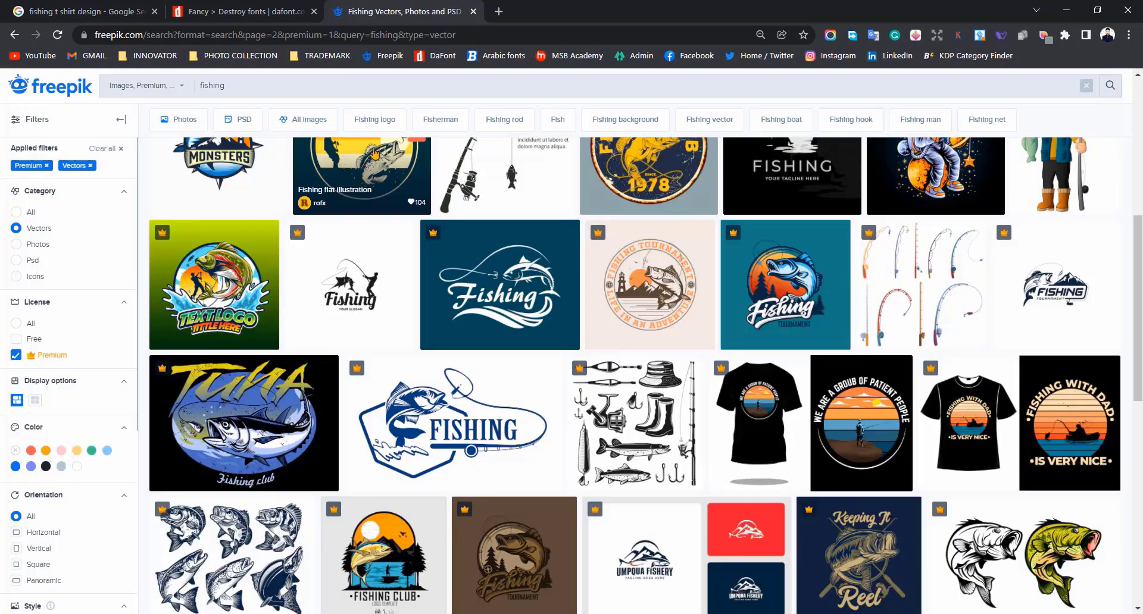
{"action": "double_click", "coordinate": [236, 88]}
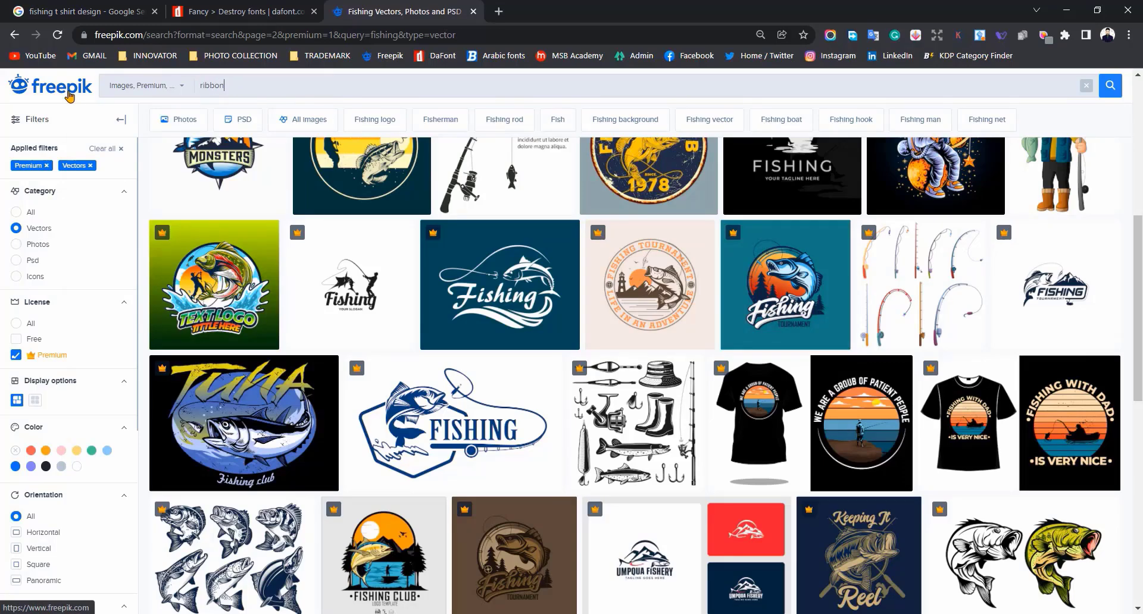
{"action": "key", "text": "Return"}
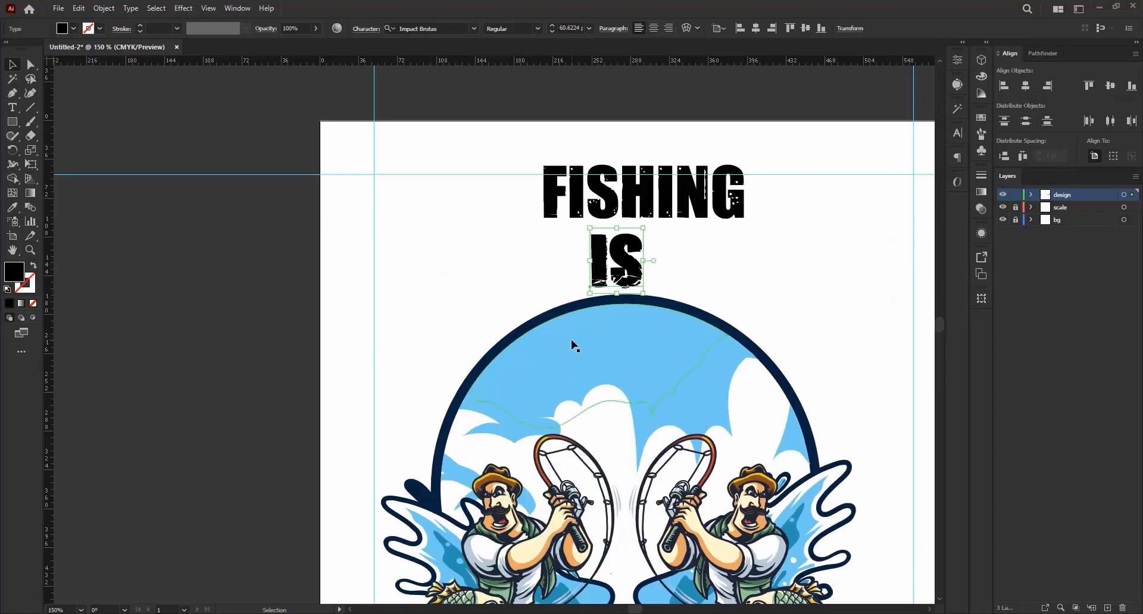
- Switch back to Illustrator, enlarge the FISHING lettering about its center to about 266 pt wide, and lower its upper edge slightly
{"action": "left_click", "coordinate": [593, 181]}
{"action": "scroll", "coordinate": [526, 209], "scroll_direction": "down", "scroll_amount": 2}
{"action": "scroll", "coordinate": [619, 209], "scroll_direction": "up", "scroll_amount": 2}
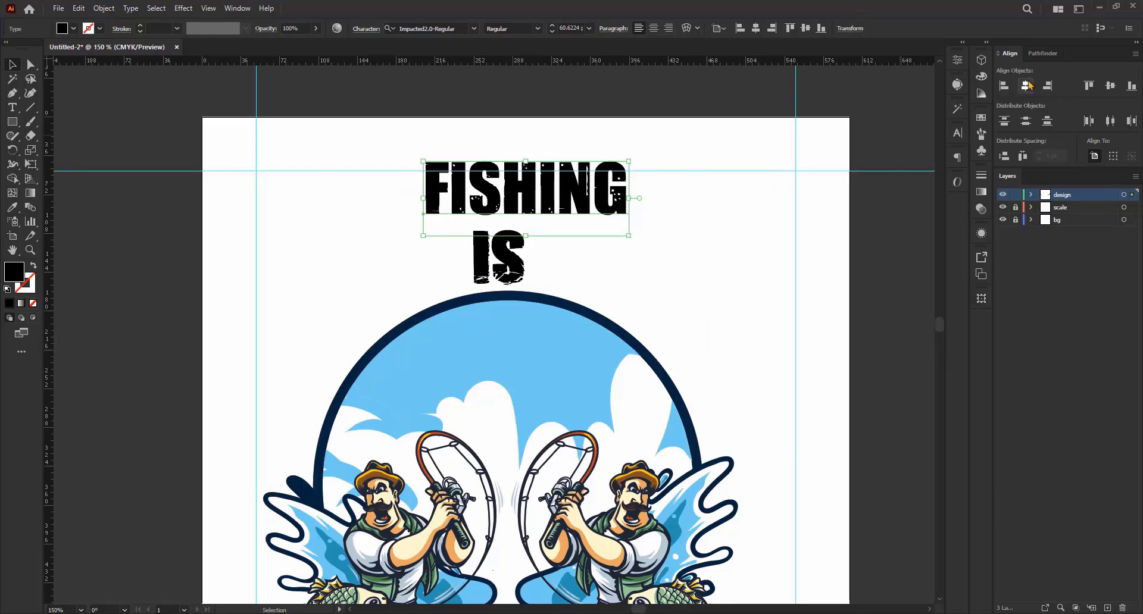
{"action": "scroll", "coordinate": [774, 173], "scroll_direction": "down", "scroll_amount": 3}
{"action": "scroll", "coordinate": [721, 171], "scroll_direction": "up", "scroll_amount": 3}
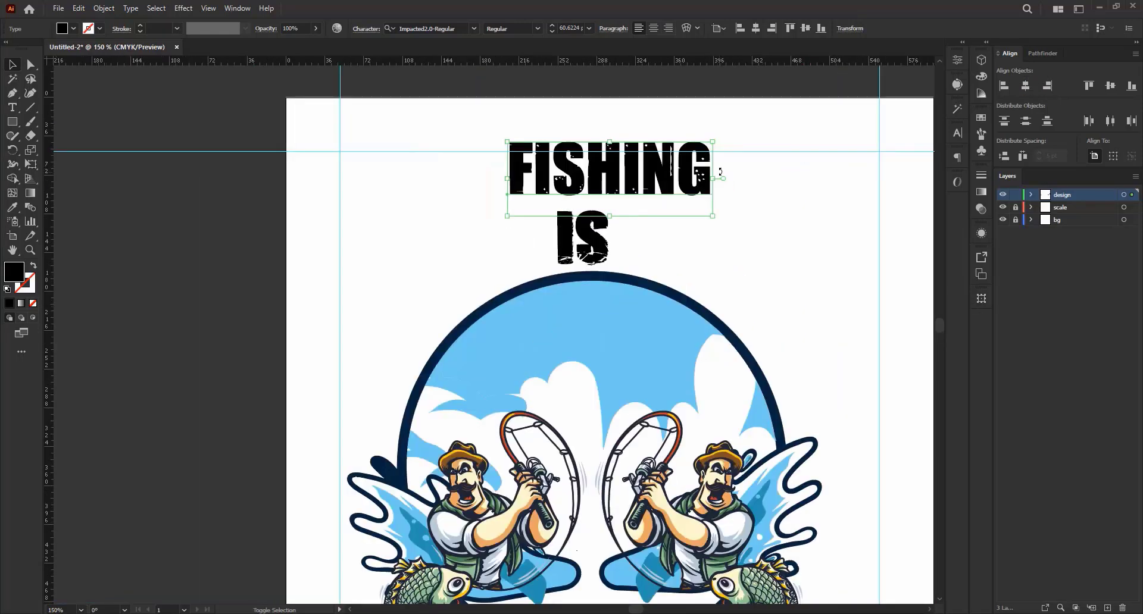
{"action": "left_click_drag", "start_coordinate": [714, 180], "coordinate": [757, 179]}
{"action": "scroll", "coordinate": [757, 178], "scroll_direction": "up", "scroll_amount": 1}
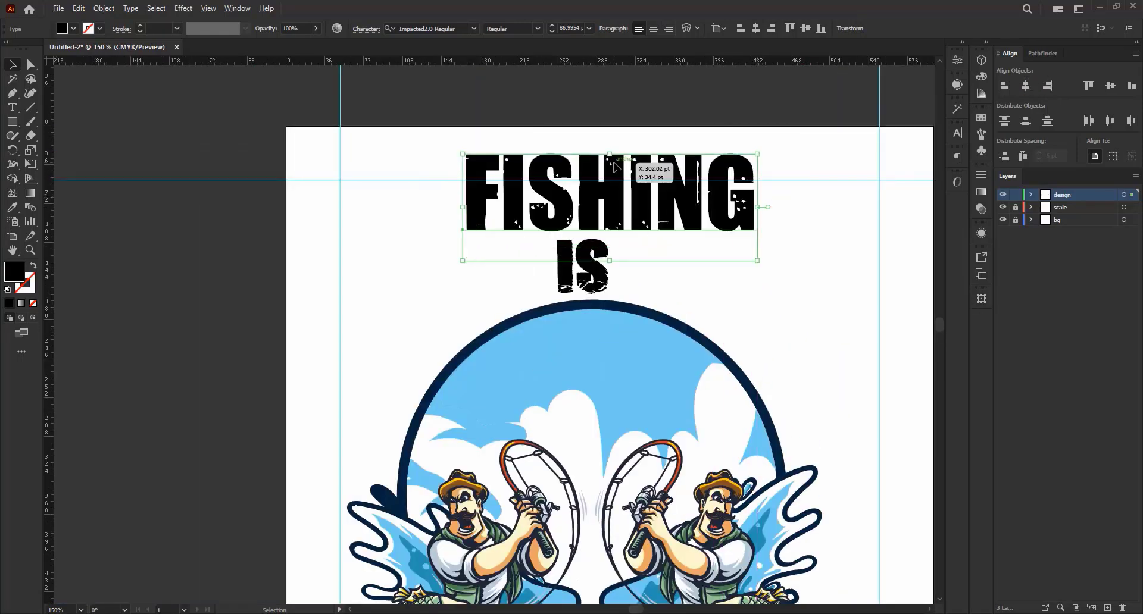
{"action": "left_click_drag", "start_coordinate": [611, 155], "coordinate": [625, 179]}
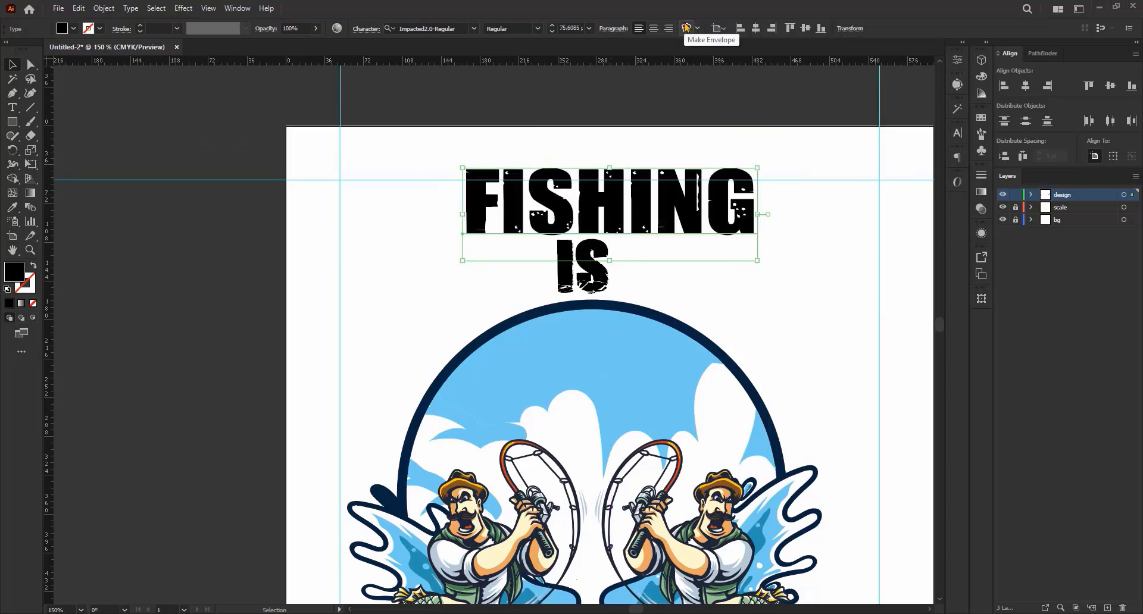
{"action": "left_click", "coordinate": [686, 28]}
{"action": "left_click_drag", "start_coordinate": [684, 74], "coordinate": [1031, 98]}
{"action": "left_click", "coordinate": [952, 126]}
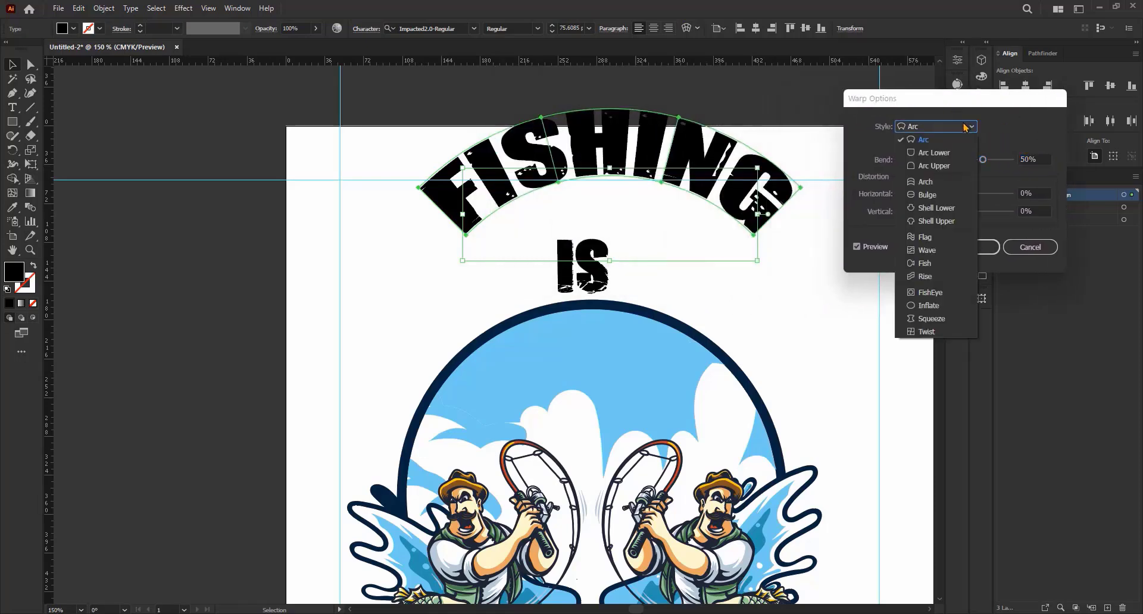
{"action": "left_click", "coordinate": [933, 202]}
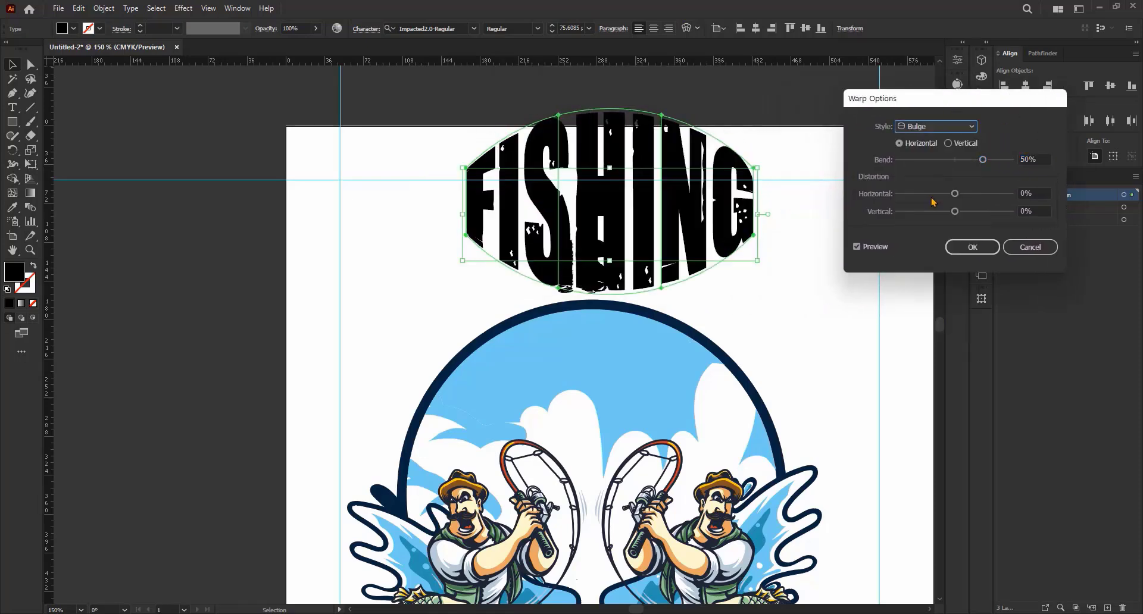
{"action": "key", "text": "Down"}
{"action": "key", "text": "Down"}
{"action": "key", "text": "Down"}
{"action": "key", "text": "Down"}
{"action": "key", "text": "Down"}
{"action": "key", "text": "Down"}
{"action": "key", "text": "Down"}
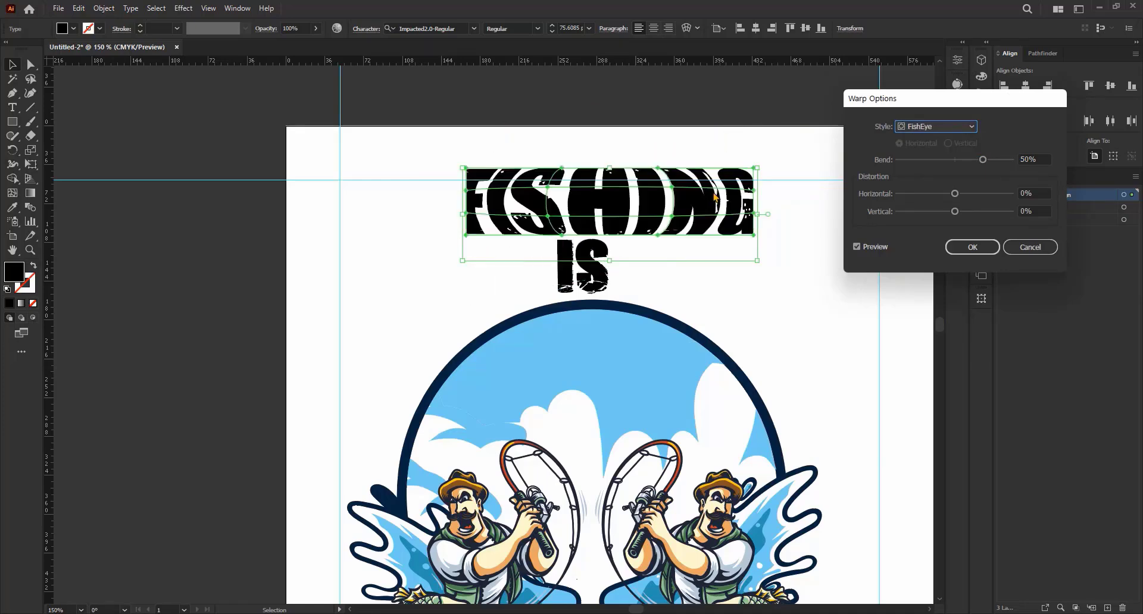
{"action": "key", "text": "Down"}
{"action": "key", "text": "Down"}
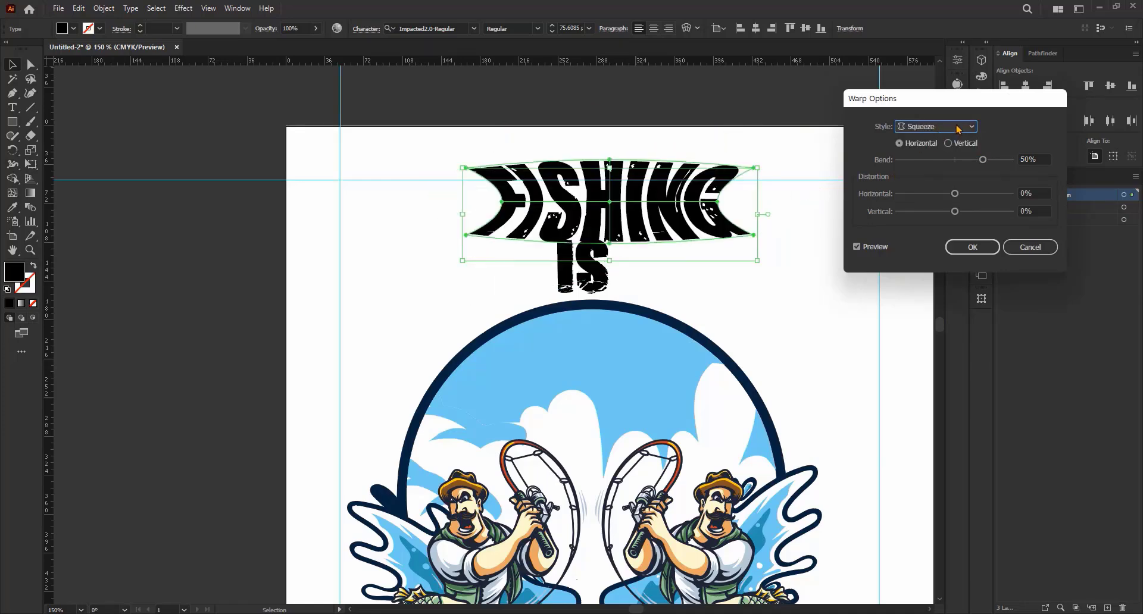
{"action": "left_click_drag", "start_coordinate": [980, 162], "coordinate": [954, 213]}
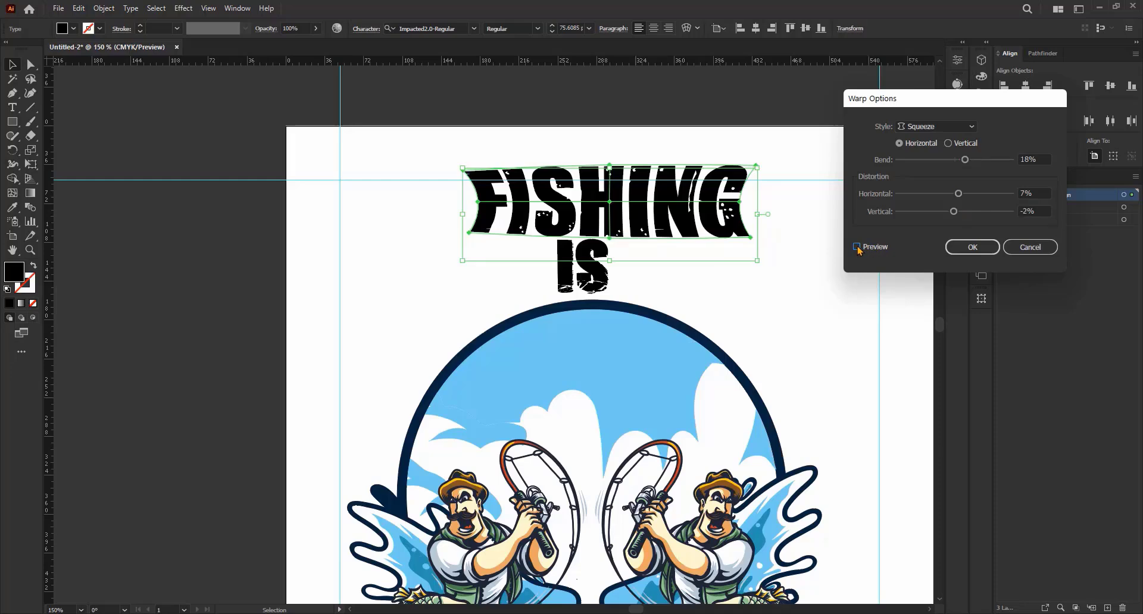
{"action": "left_click", "coordinate": [1023, 246]}
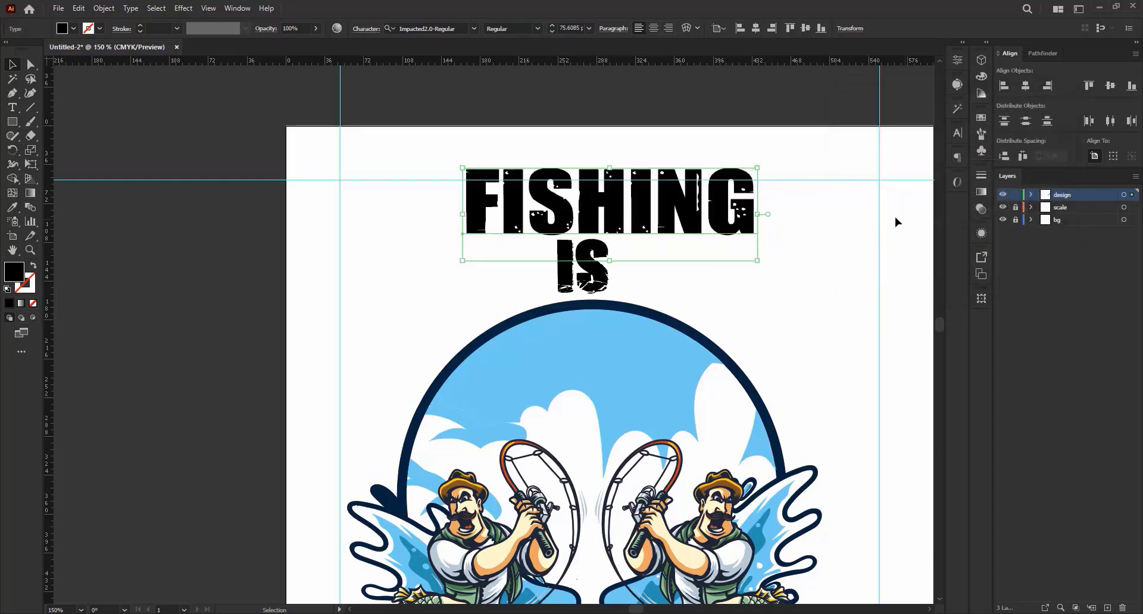
- Warp the FISHING lettering with a horizontal Arc Lower envelope at -11% bend
{"action": "left_click", "coordinate": [685, 30]}
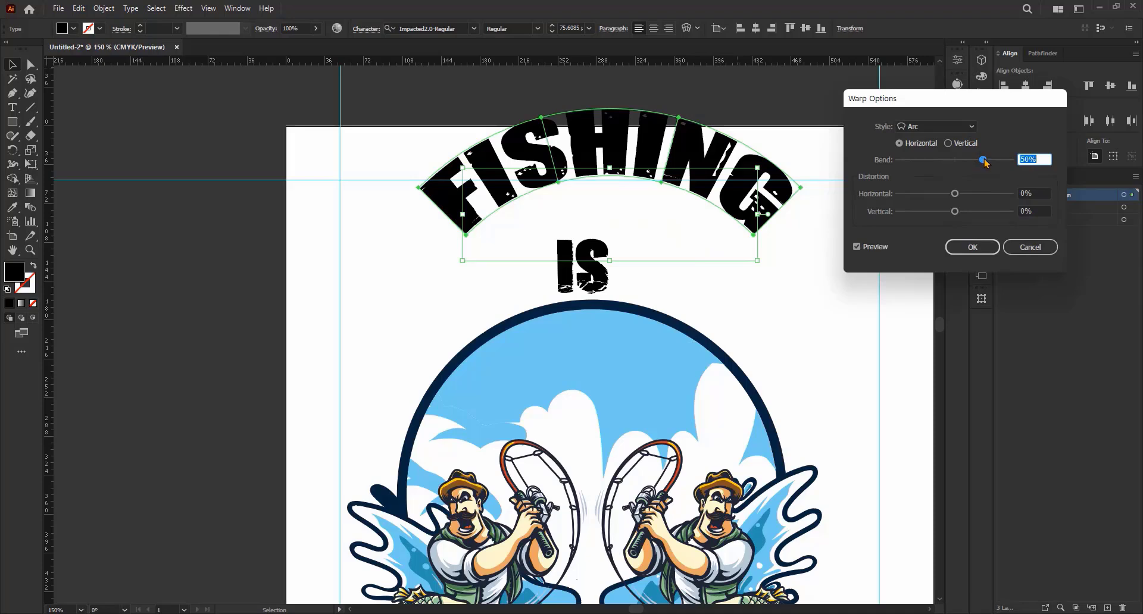
{"action": "left_click_drag", "start_coordinate": [985, 162], "coordinate": [960, 162]}
{"action": "left_click", "coordinate": [965, 127]}
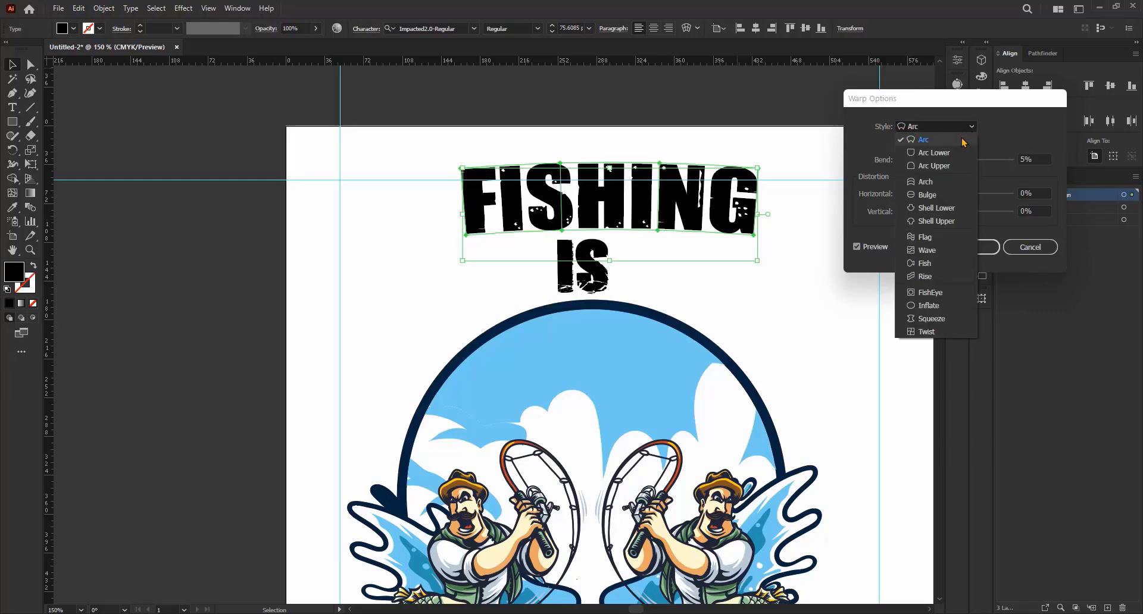
{"action": "left_click", "coordinate": [933, 153]}
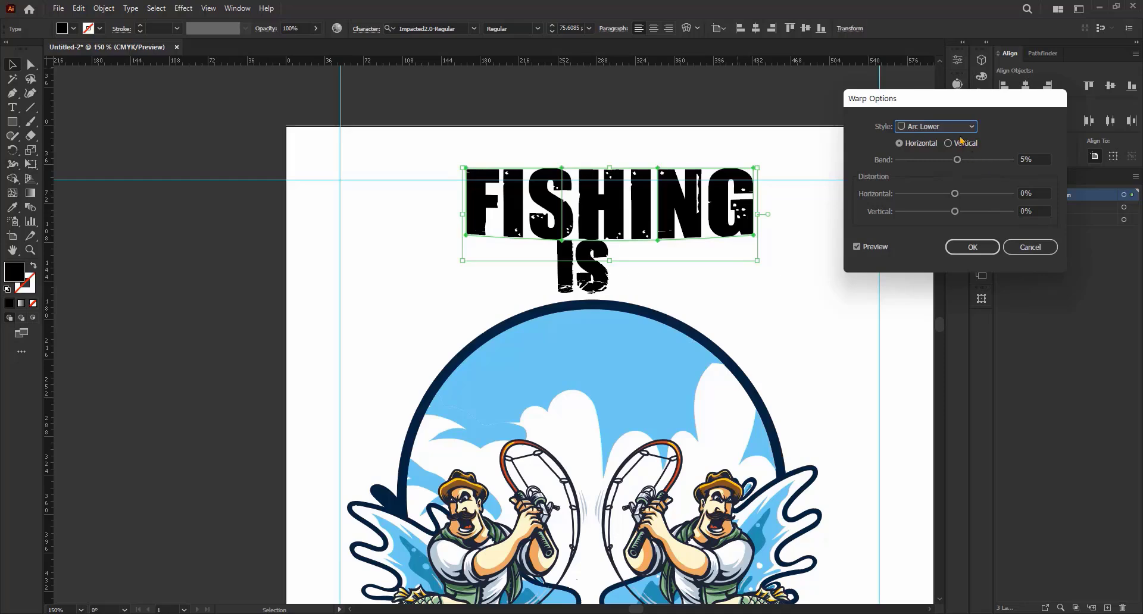
{"action": "left_click_drag", "start_coordinate": [957, 160], "coordinate": [949, 161]}
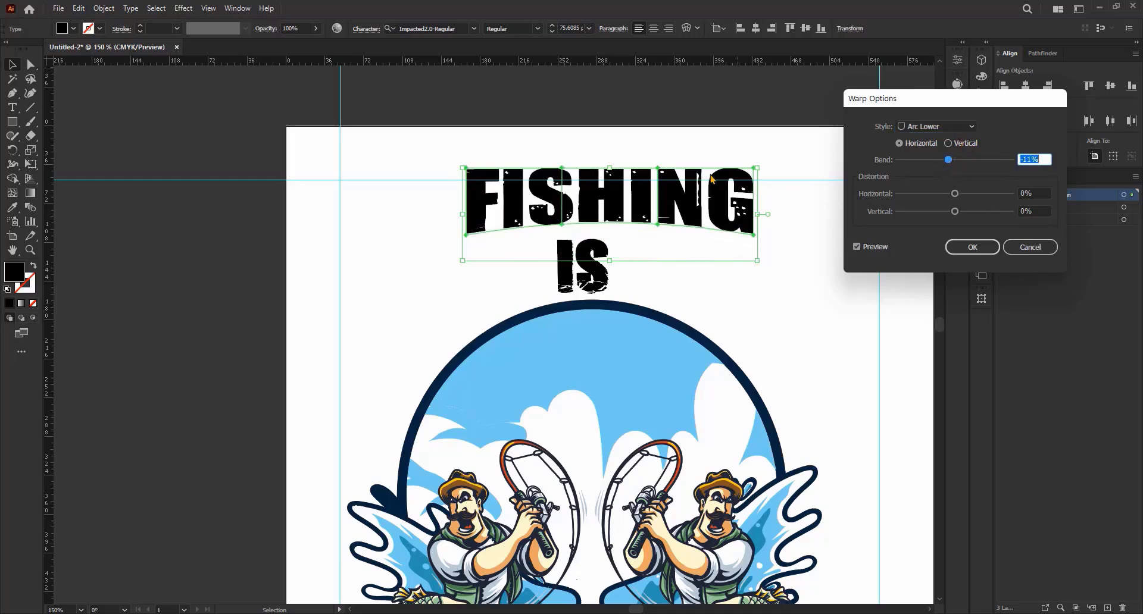
{"action": "left_click", "coordinate": [964, 253]}
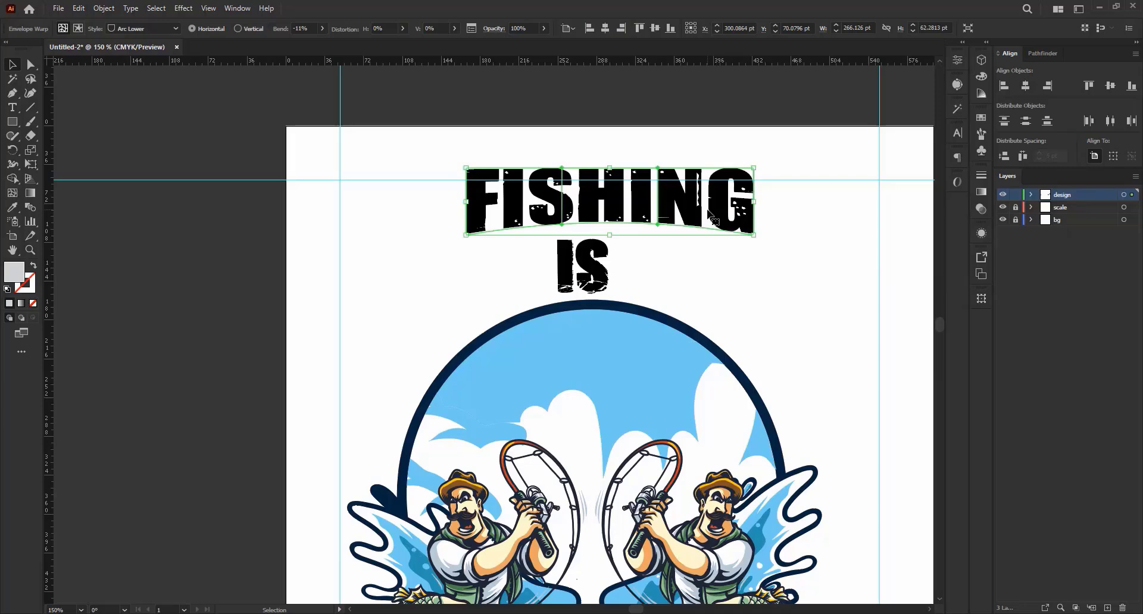
- Try inserting XA into the warped FISHING text through its envelope contents, and undo the insertion
{"action": "left_click", "coordinate": [78, 28]}
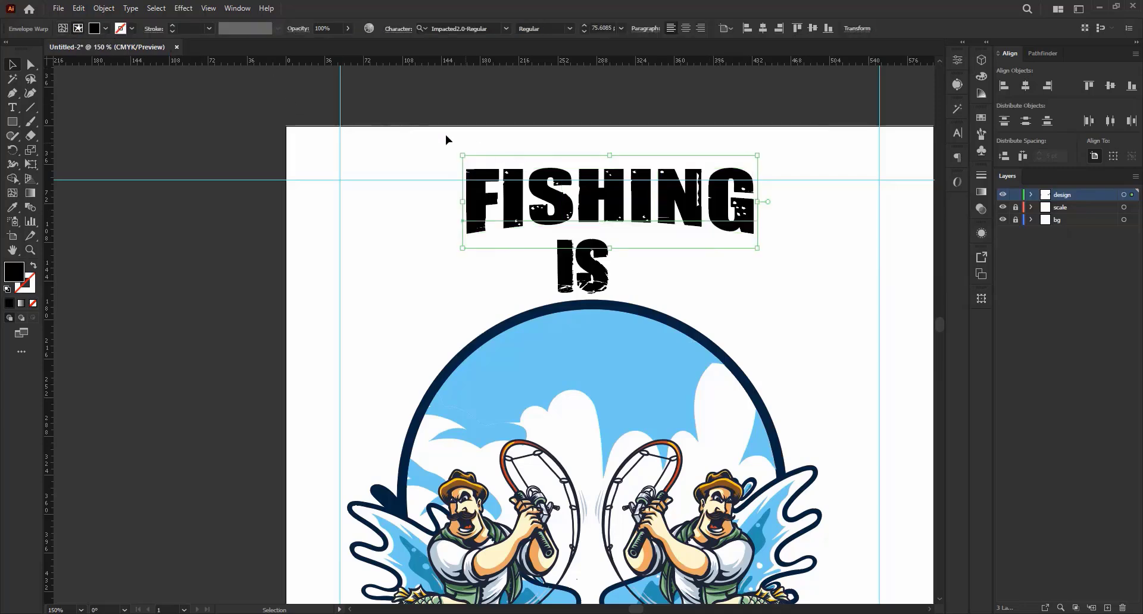
{"action": "left_click", "coordinate": [12, 109]}
{"action": "double_click", "coordinate": [527, 210]}
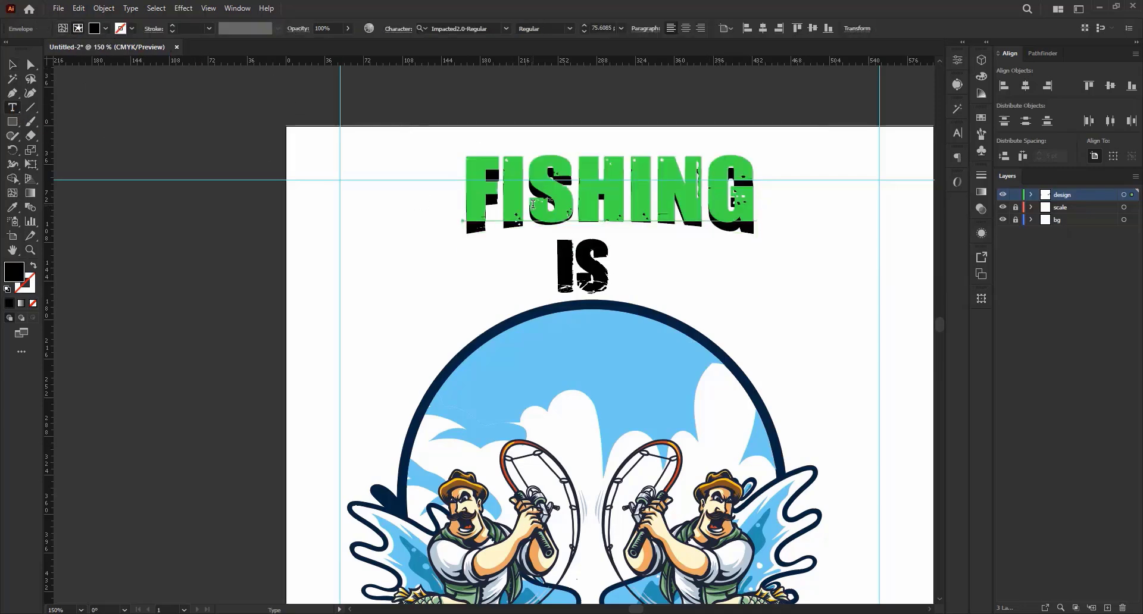
{"action": "left_click", "coordinate": [532, 205]}
{"action": "type", "text": "xa"}
{"action": "key", "text": "Escape"}
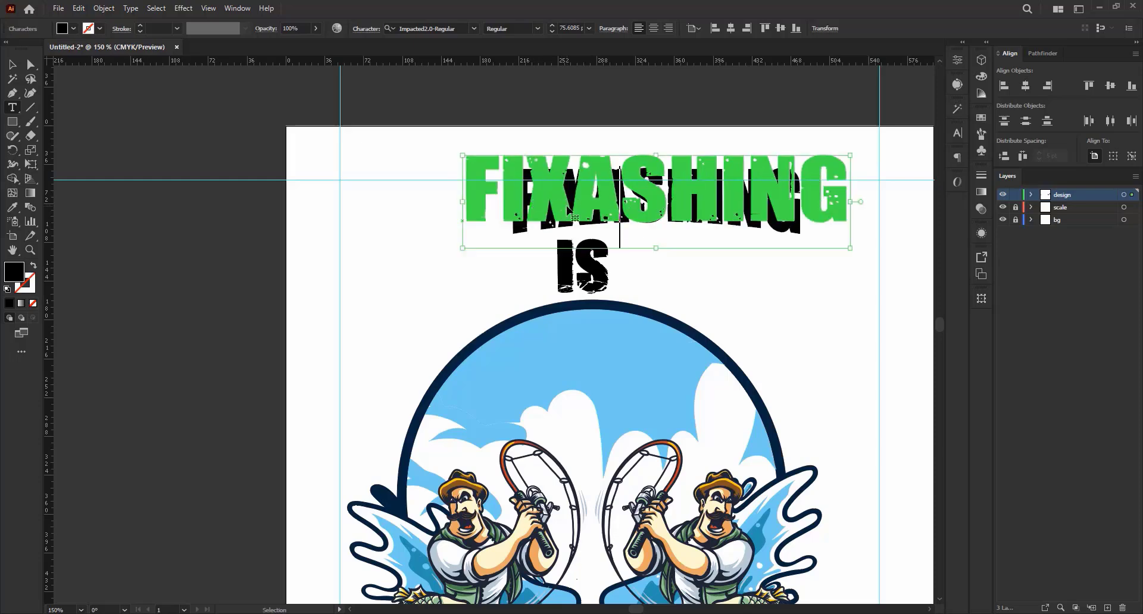
{"action": "key", "text": "ctrl+z"}
{"action": "left_click", "coordinate": [12, 63]}
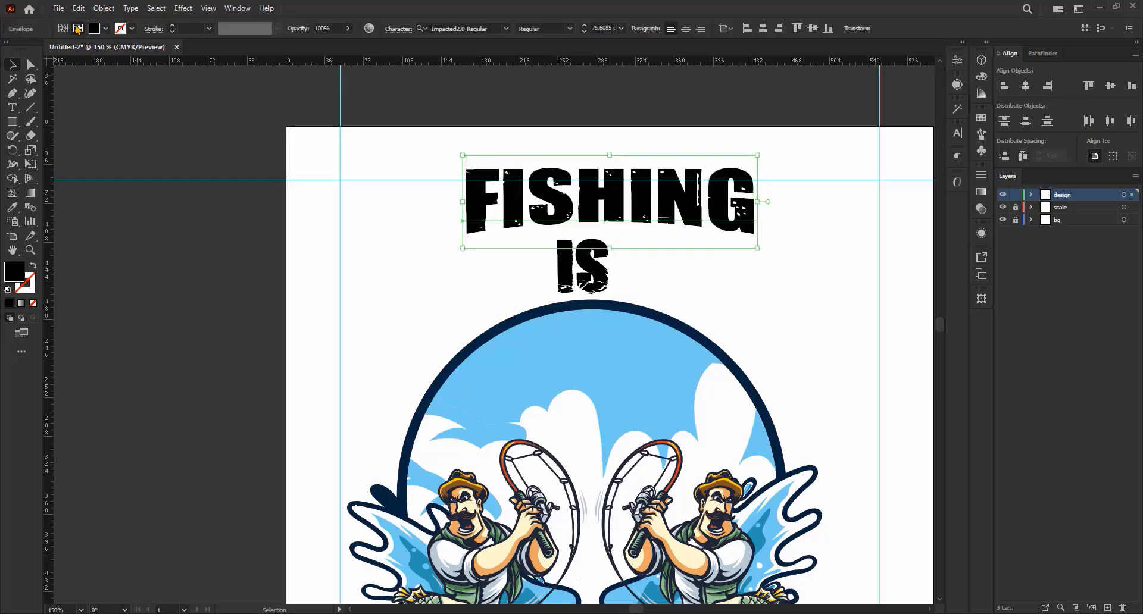
- Center the IS lettering horizontally on the artboard beneath FISHING
{"action": "left_click", "coordinate": [498, 106]}
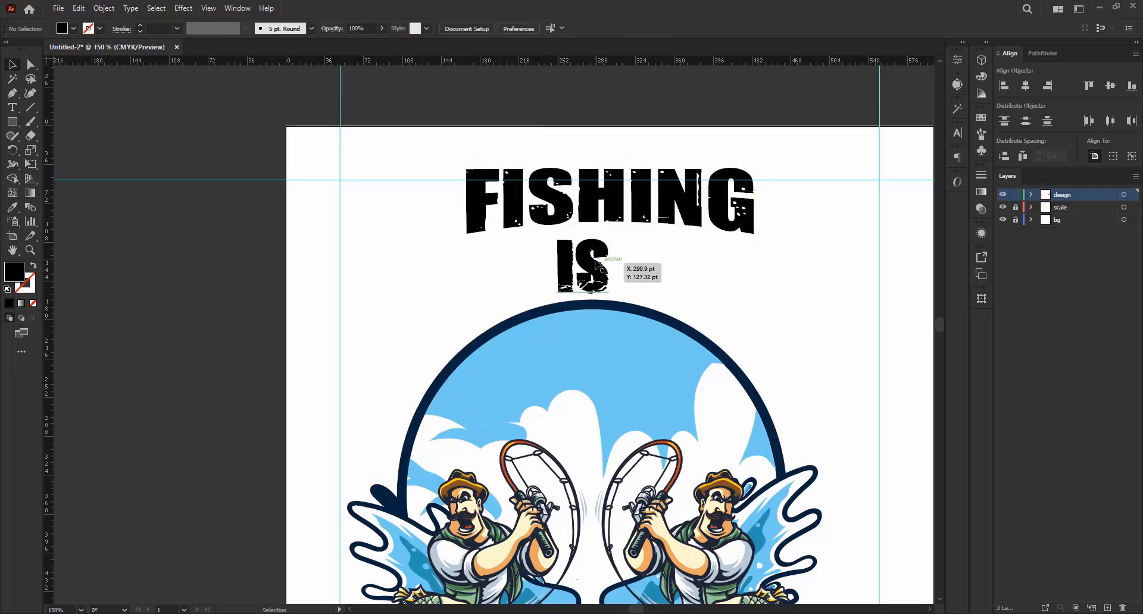
{"action": "left_click", "coordinate": [607, 265]}
{"action": "left_click", "coordinate": [1026, 87]}
- Center the round badge group with the mirrored fishermen horizontally on the artboard
{"action": "scroll", "coordinate": [302, 215], "scroll_direction": "down", "scroll_amount": 1}
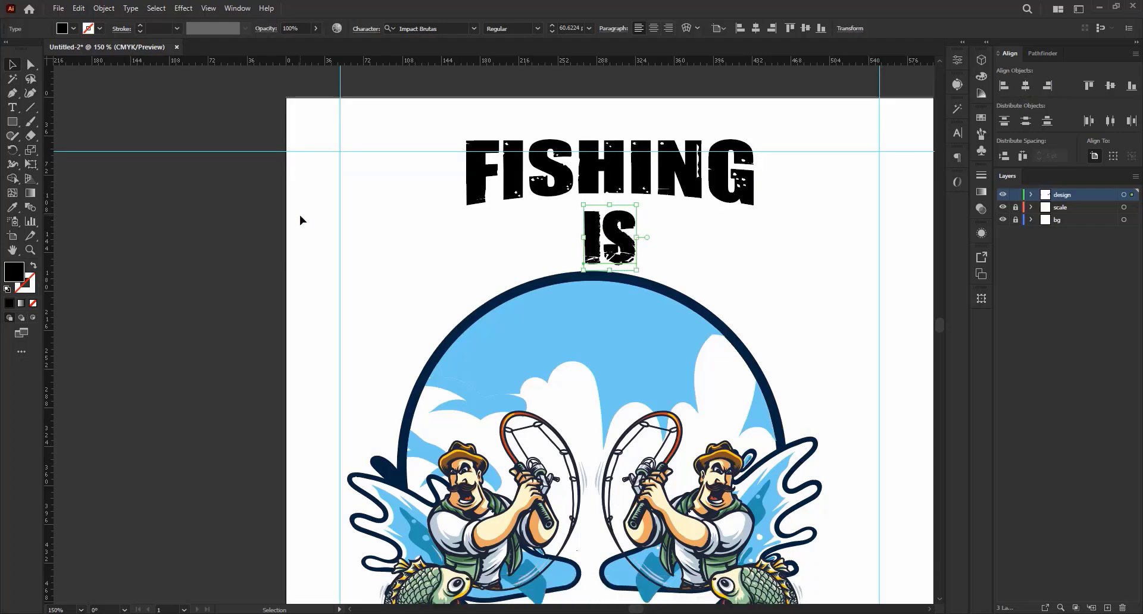
{"action": "scroll", "coordinate": [304, 214], "scroll_direction": "down", "scroll_amount": 2}
{"action": "scroll", "coordinate": [435, 231], "scroll_direction": "up", "scroll_amount": 2}
{"action": "left_click", "coordinate": [424, 291]}
{"action": "scroll", "coordinate": [548, 285], "scroll_direction": "down", "scroll_amount": 5}
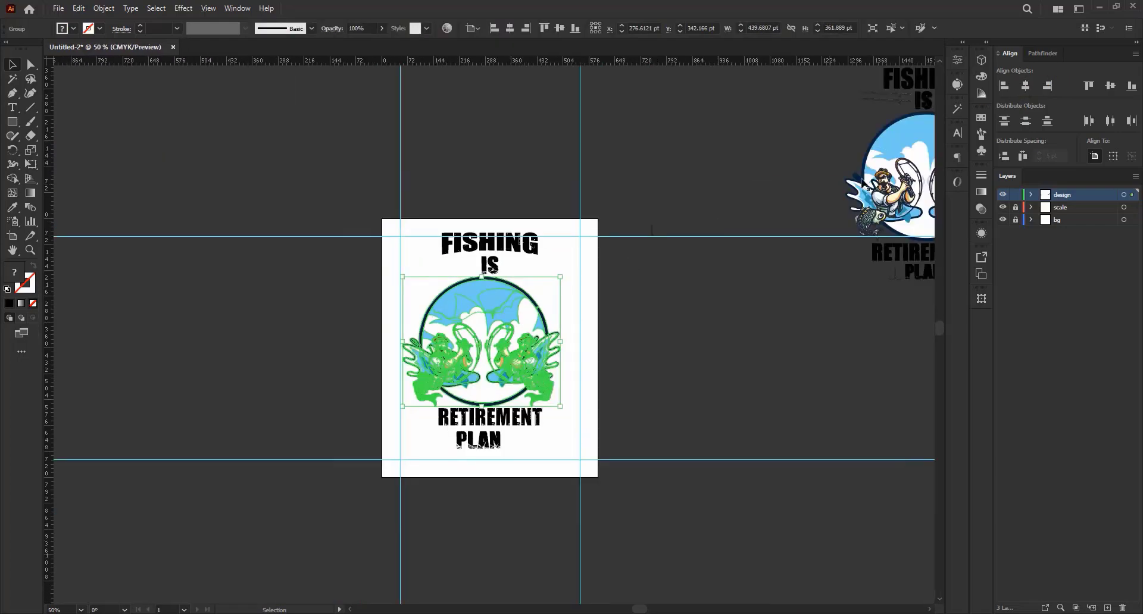
{"action": "left_click", "coordinate": [1025, 85]}
{"action": "scroll", "coordinate": [560, 376], "scroll_direction": "up", "scroll_amount": 2}
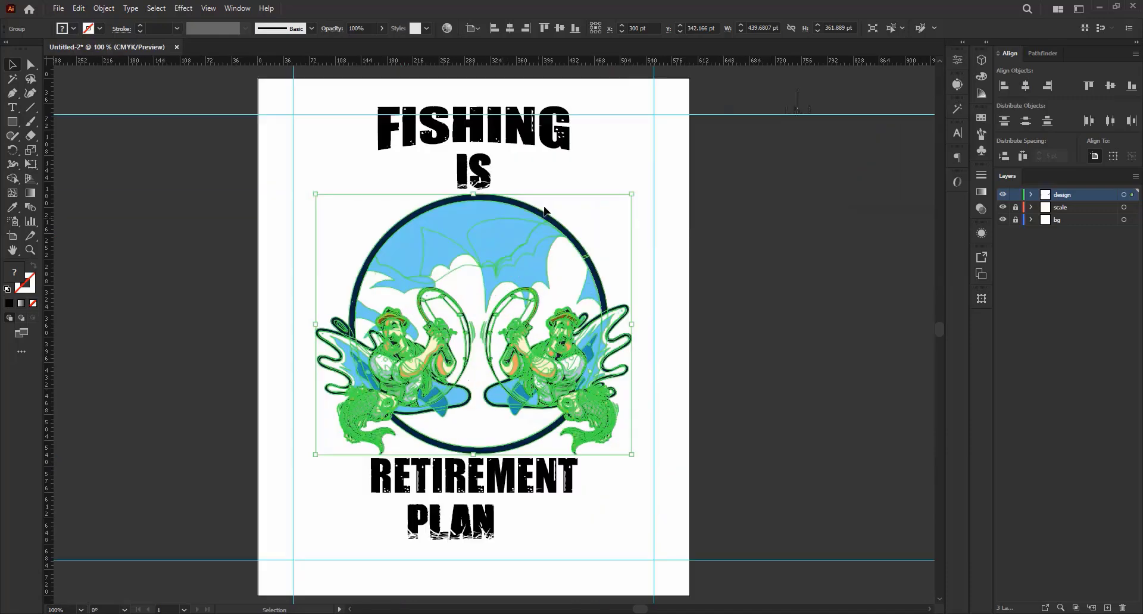
{"action": "left_click", "coordinate": [547, 202]}
- Move the FISHING and IS lettering down so that IS sits inside the upper part of the badge
{"action": "scroll", "coordinate": [547, 165], "scroll_direction": "down", "scroll_amount": 1}
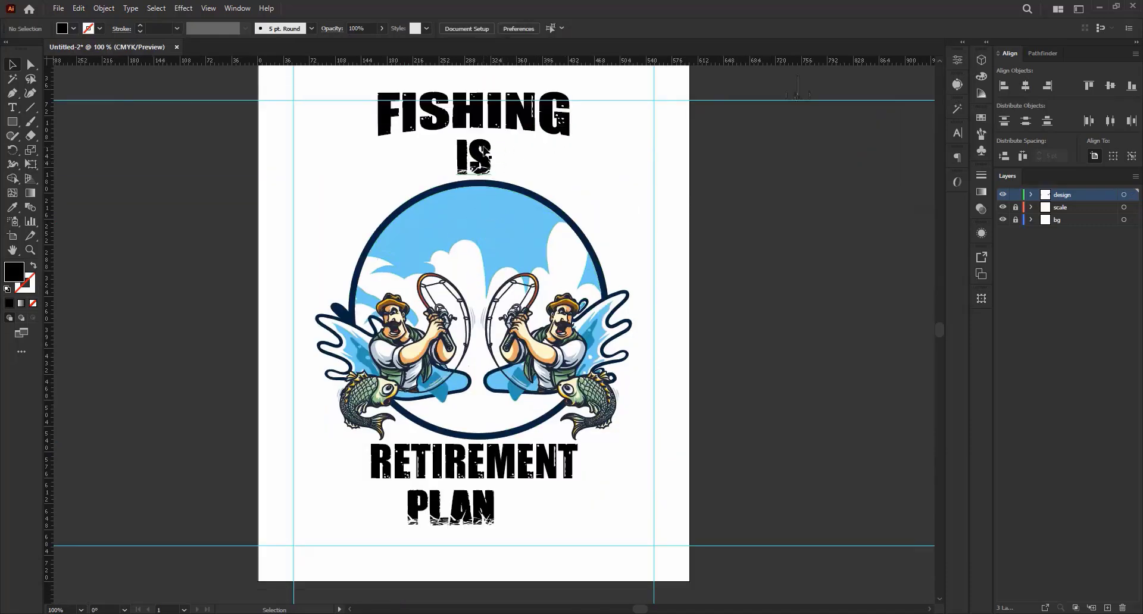
{"action": "left_click_drag", "start_coordinate": [337, 75], "coordinate": [523, 172]}
{"action": "left_click_drag", "start_coordinate": [497, 210], "coordinate": [486, 221]}
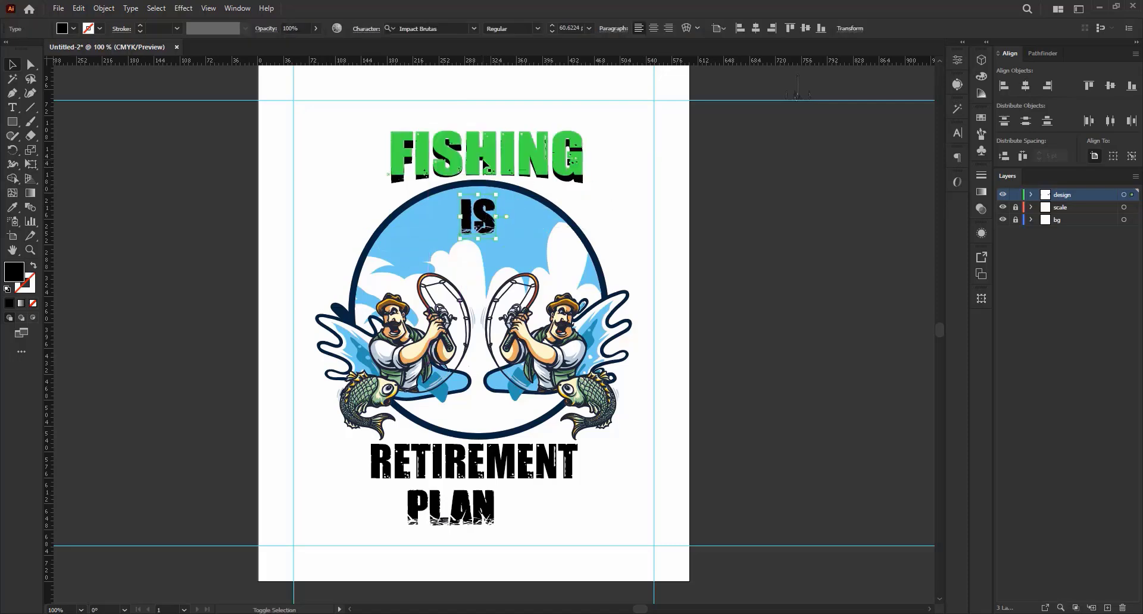
- Move the FISHING and IS lettering up so that both words sit above the round badge
{"action": "left_click", "coordinate": [483, 164]}
{"action": "scroll", "coordinate": [485, 165], "scroll_direction": "up", "scroll_amount": 3}
{"action": "left_click_drag", "start_coordinate": [501, 182], "coordinate": [503, 137]}
- Ungroup the round badge artwork so the circle and the fishermen can be edited separately
{"action": "left_click", "coordinate": [611, 318]}
{"action": "left_click", "coordinate": [610, 322]}
{"action": "right_click", "coordinate": [556, 301]}
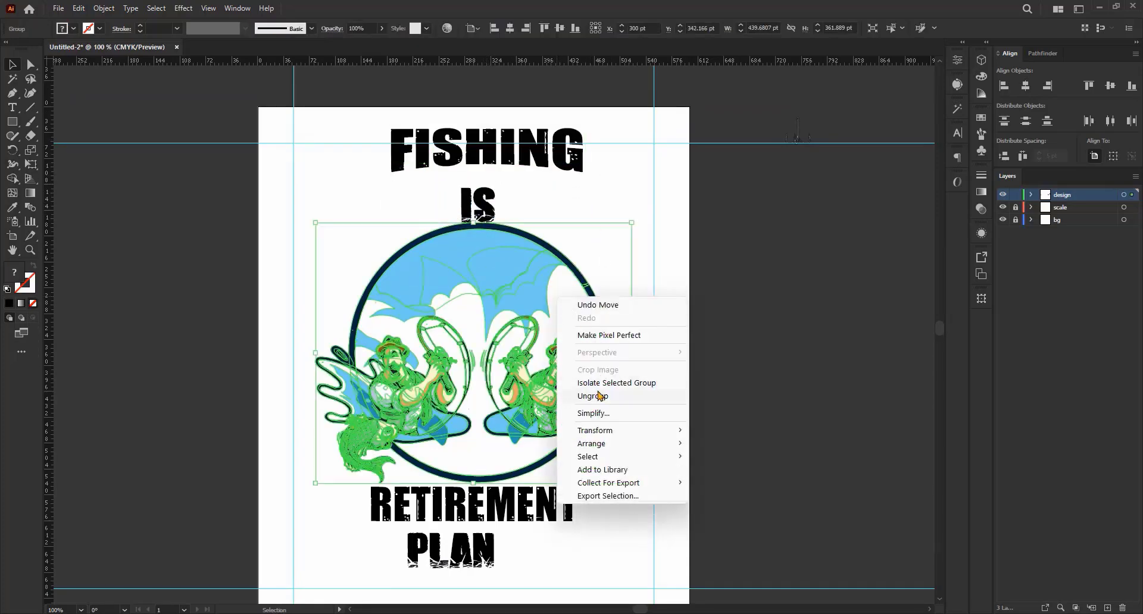
{"action": "left_click", "coordinate": [595, 397]}
{"action": "left_click", "coordinate": [694, 298]}
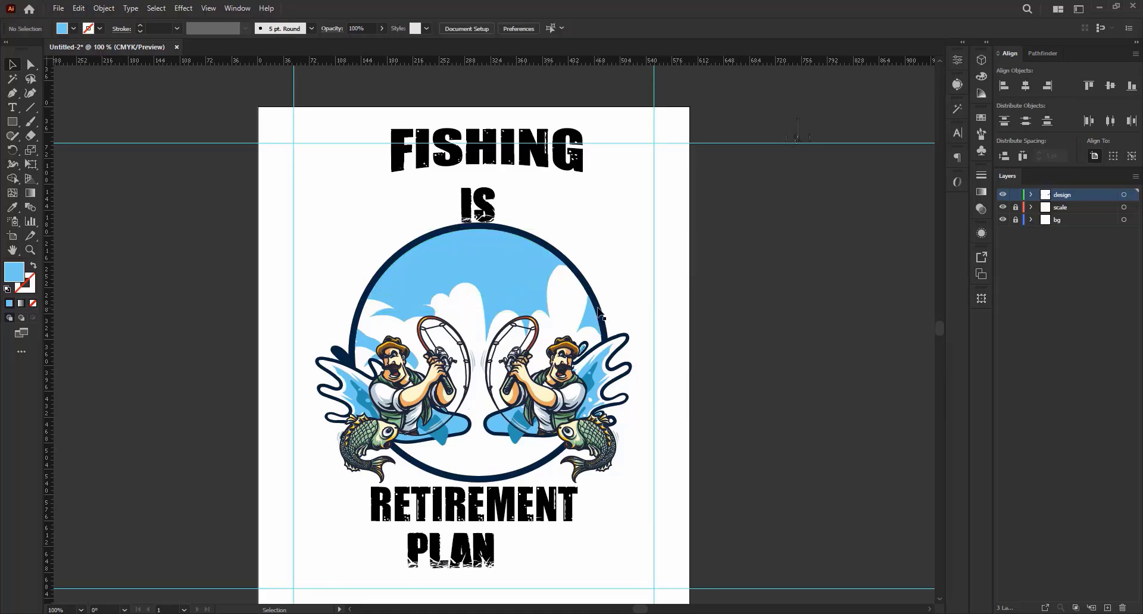
- Scale the badge circle and water splashes down to about 324 by 266 pt, then group and center them on the artboard
{"action": "left_click", "coordinate": [560, 386]}
{"action": "left_click_drag", "start_coordinate": [272, 253], "coordinate": [635, 441]}
{"action": "left_click_drag", "start_coordinate": [474, 223], "coordinate": [480, 295]}
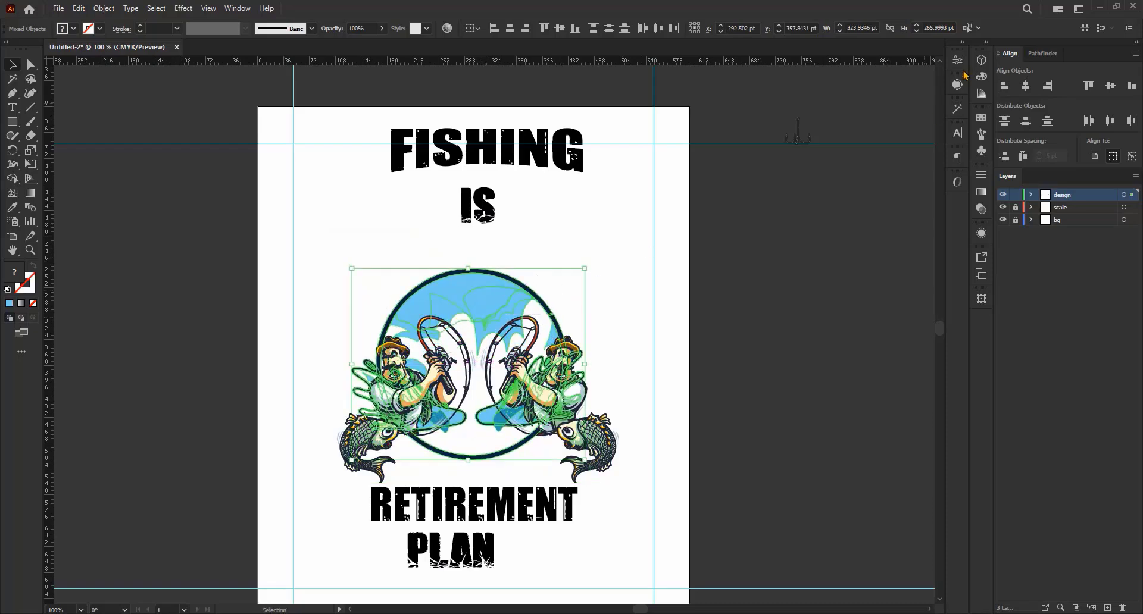
{"action": "key", "text": "ctrl+g"}
{"action": "left_click", "coordinate": [1024, 85]}
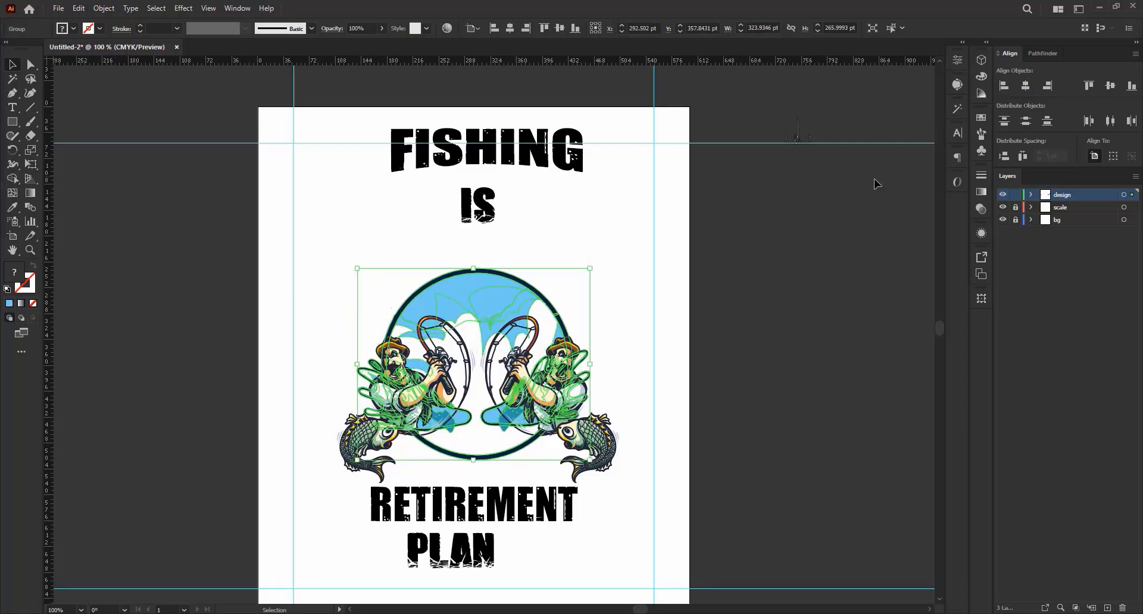
- Move FISHING down closer to the badge and place IS tightly beneath it
{"action": "left_click", "coordinate": [559, 219]}
{"action": "left_click_drag", "start_coordinate": [574, 242], "coordinate": [575, 242]}
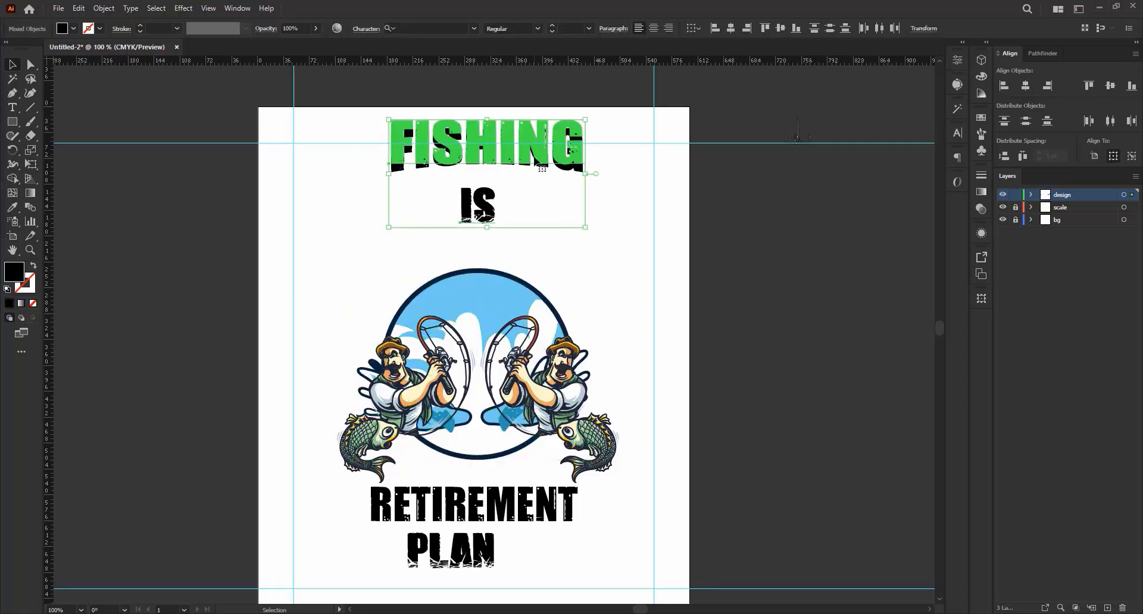
{"action": "left_click_drag", "start_coordinate": [539, 152], "coordinate": [546, 198]}
{"action": "left_click", "coordinate": [509, 245]}
{"action": "left_click_drag", "start_coordinate": [491, 241], "coordinate": [498, 227]}
- Group FISHING with IS and center the pair horizontally on the artboard
{"action": "left_click", "coordinate": [534, 213], "text": "shift"}
{"action": "key", "text": "a"}
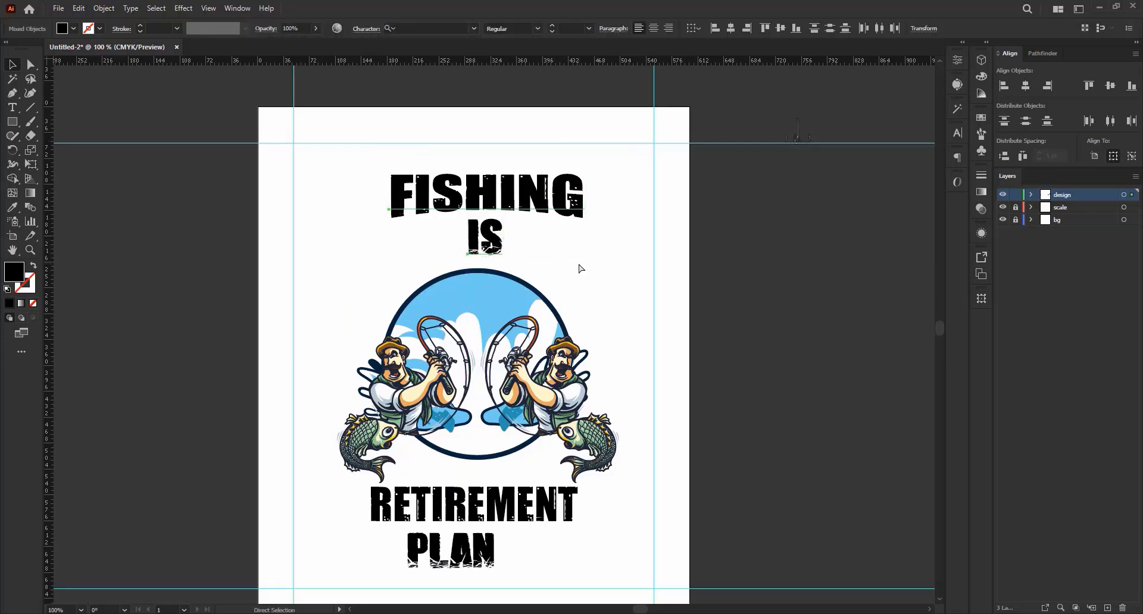
{"action": "key", "text": "v"}
{"action": "left_click", "coordinate": [1024, 86]}
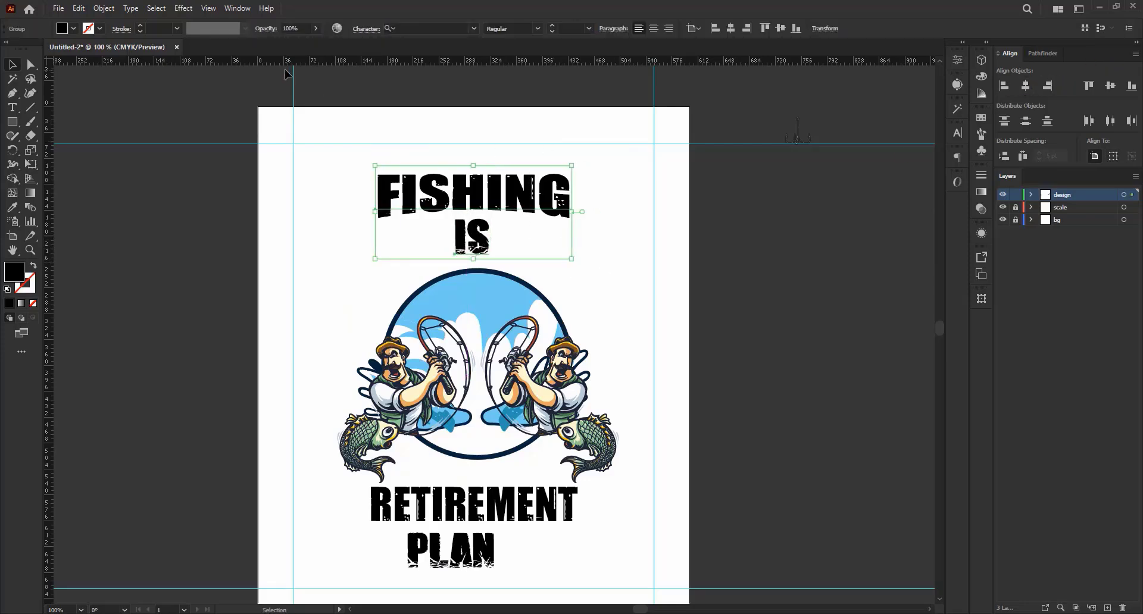
- Expand the object and fill of the grouped FISHING IS lettering
{"action": "left_click", "coordinate": [102, 8]}
{"action": "left_click", "coordinate": [144, 152]}
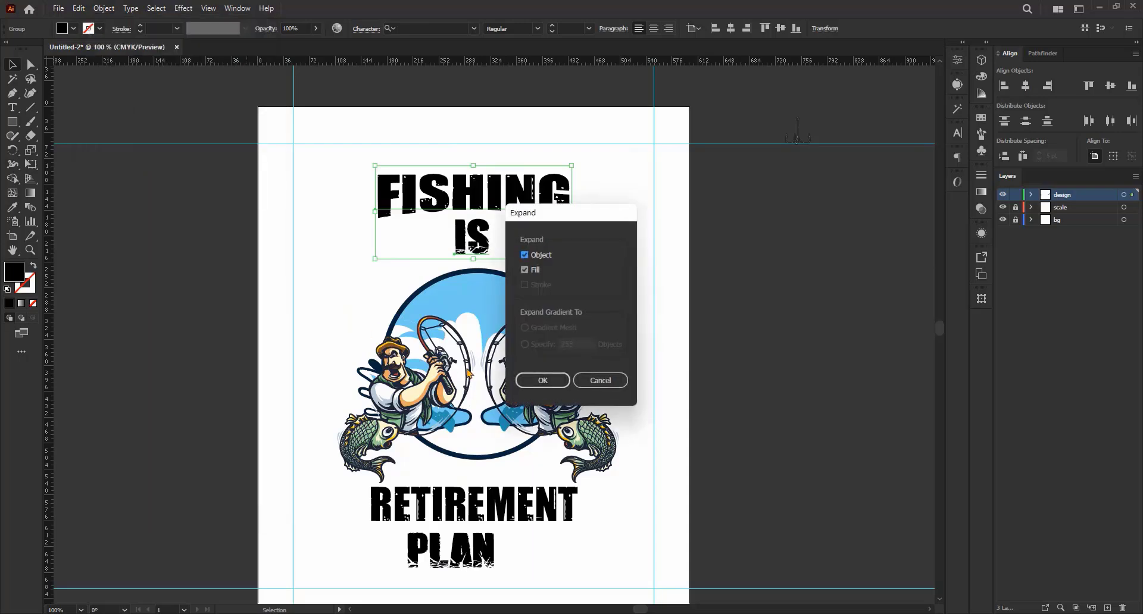
{"action": "left_click", "coordinate": [542, 380]}
{"action": "left_click", "coordinate": [508, 264]}
- Warp the RETIREMENT text with the Arc style at a horizontal bend of -47%
{"action": "scroll", "coordinate": [508, 264], "scroll_direction": "down", "scroll_amount": 8}
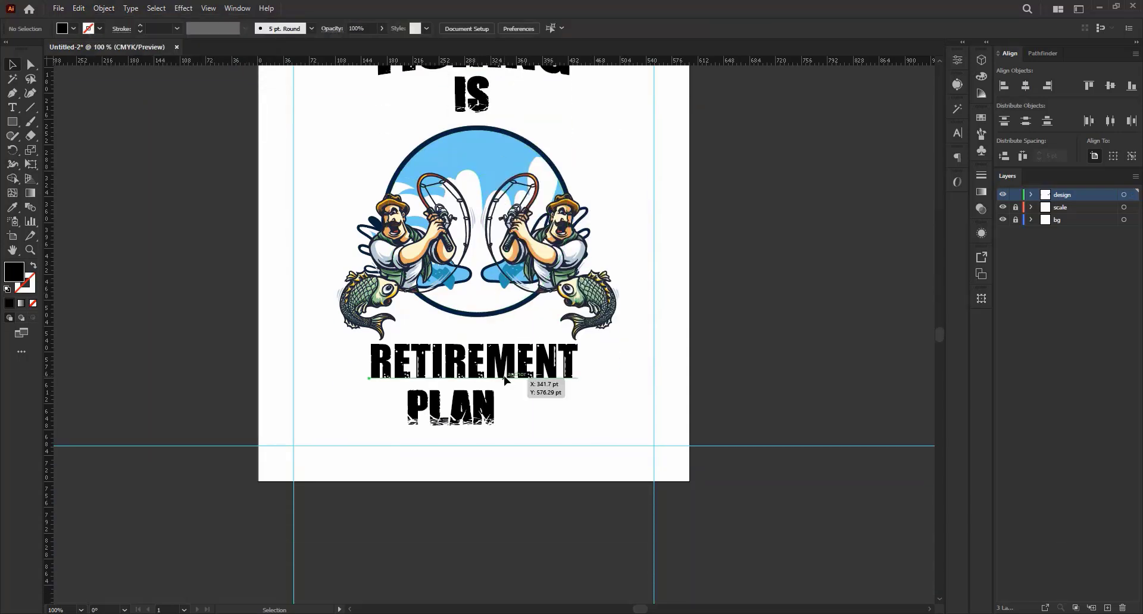
{"action": "left_click", "coordinate": [523, 377]}
{"action": "scroll", "coordinate": [522, 373], "scroll_direction": "up", "scroll_amount": 2}
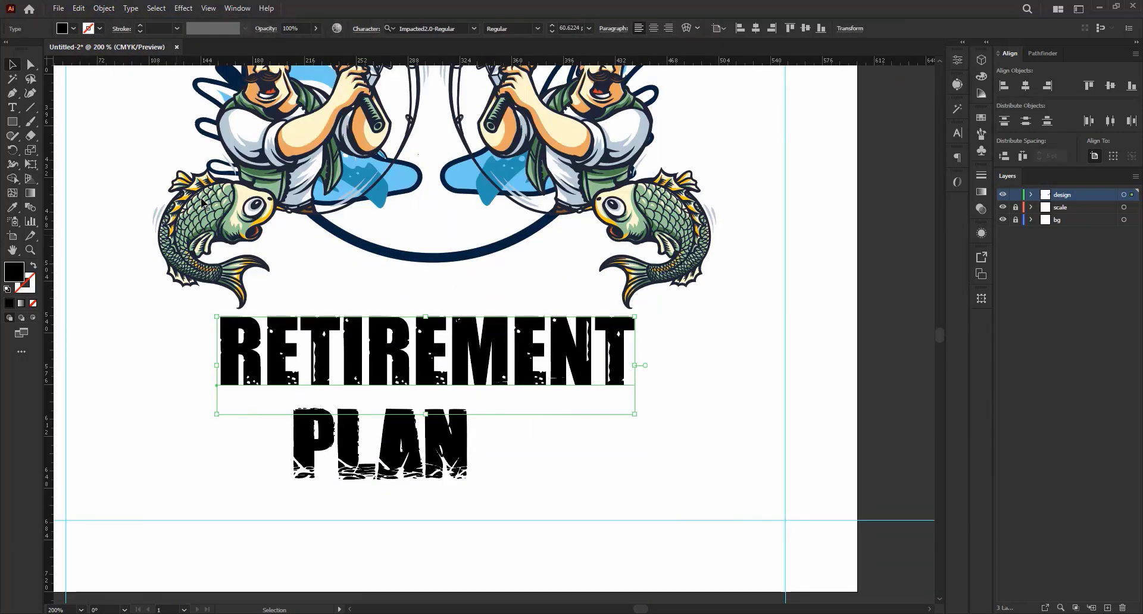
{"action": "left_click", "coordinate": [687, 29]}
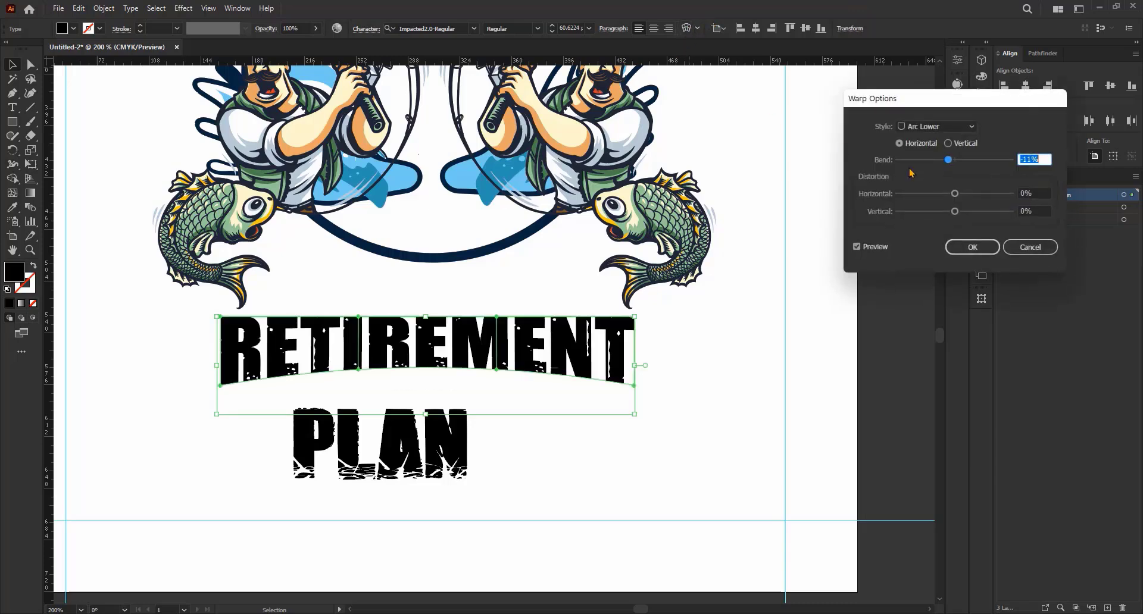
{"action": "left_click", "coordinate": [935, 126]}
{"action": "left_click", "coordinate": [936, 145]}
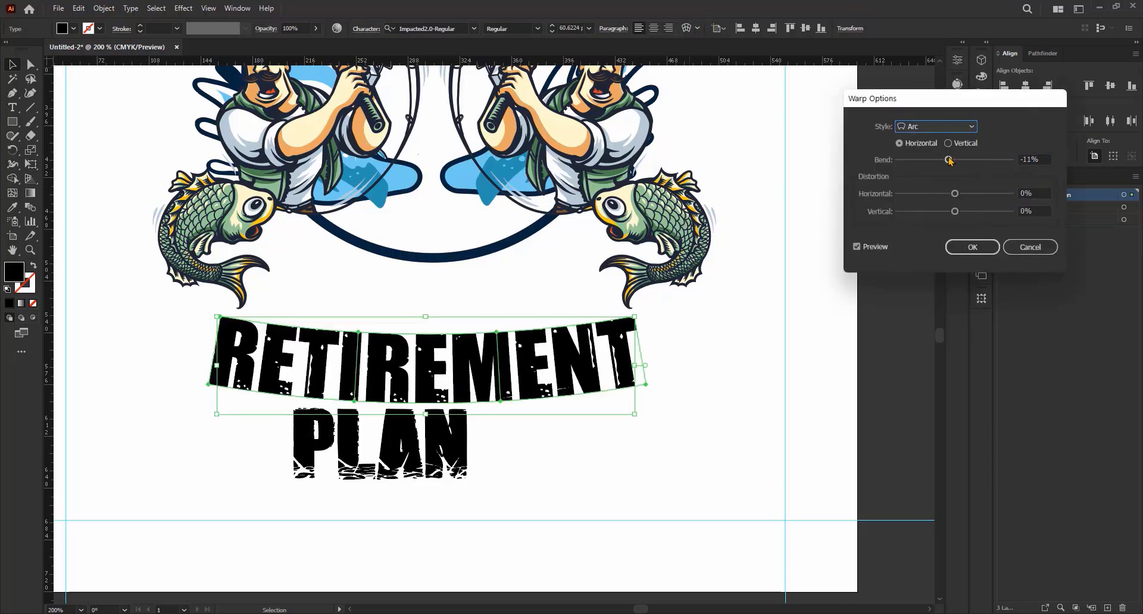
{"action": "left_click_drag", "start_coordinate": [949, 160], "coordinate": [930, 161]}
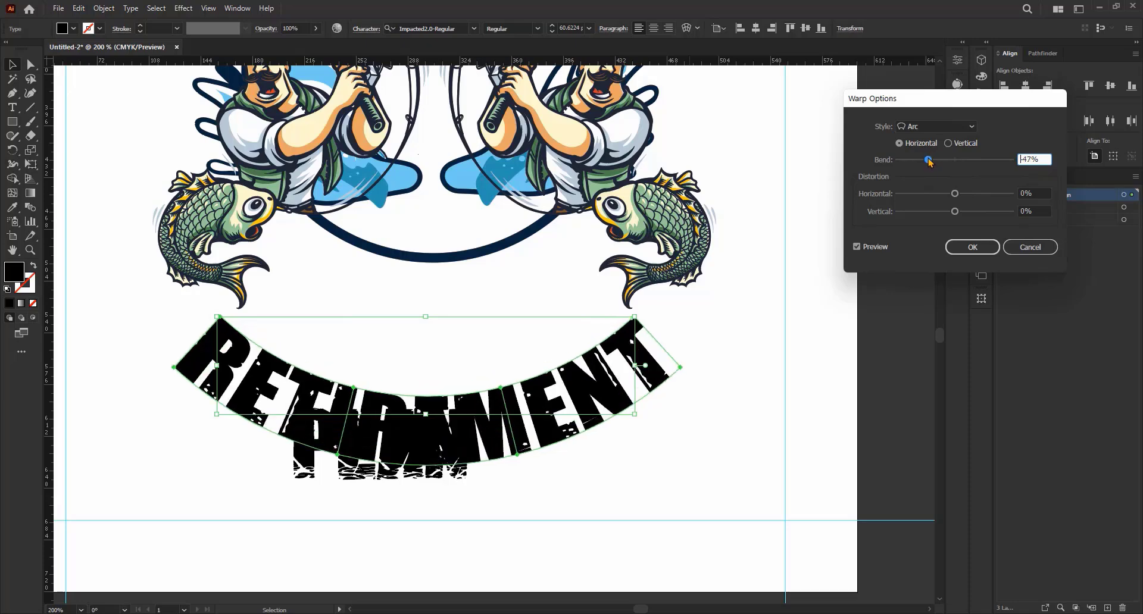
{"action": "left_click", "coordinate": [955, 250]}
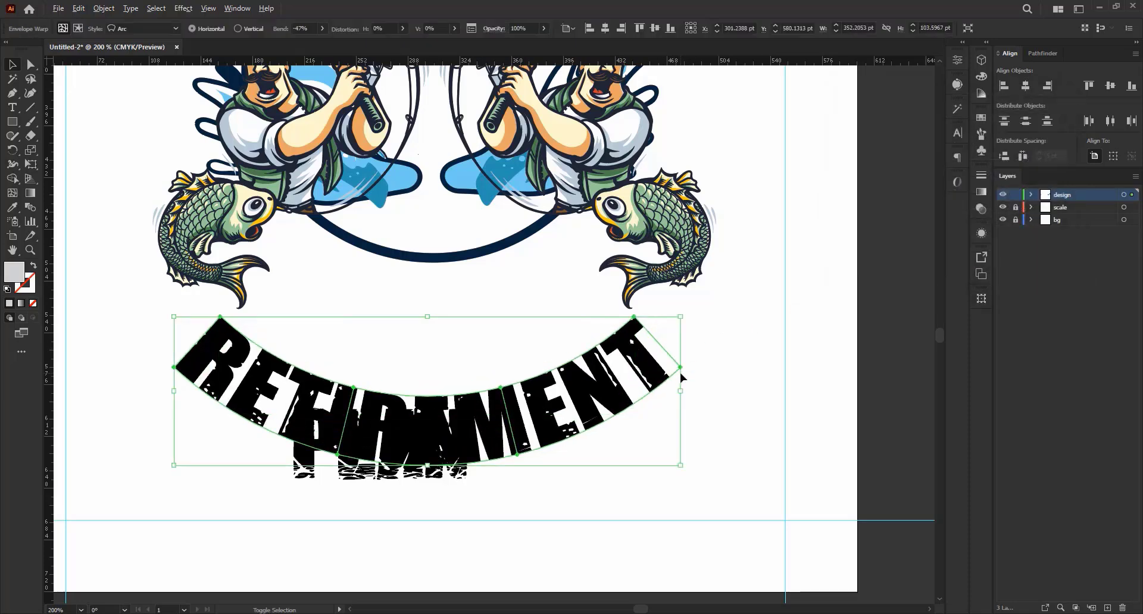
- Scale the arched RETIREMENT down to about 233 pt wide and place it centered along the badge's lower rim
{"action": "left_click_drag", "start_coordinate": [683, 389], "coordinate": [600, 390]}
{"action": "left_click_drag", "start_coordinate": [528, 407], "coordinate": [534, 281]}
{"action": "scroll", "coordinate": [621, 370], "scroll_direction": "down", "scroll_amount": 3}
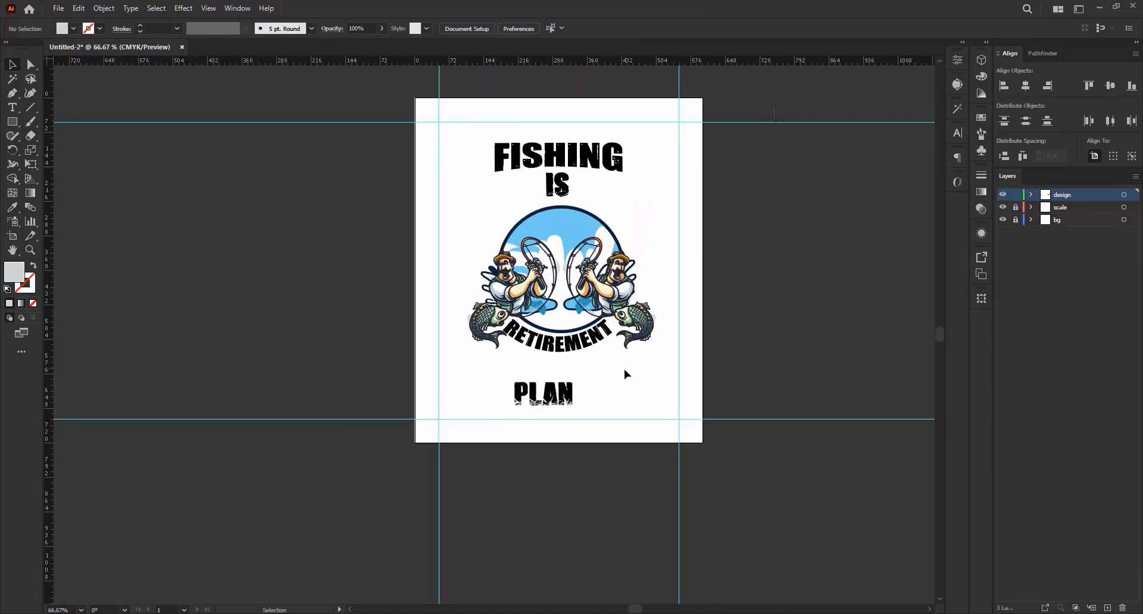
{"action": "scroll", "coordinate": [569, 394], "scroll_direction": "up", "scroll_amount": 2}
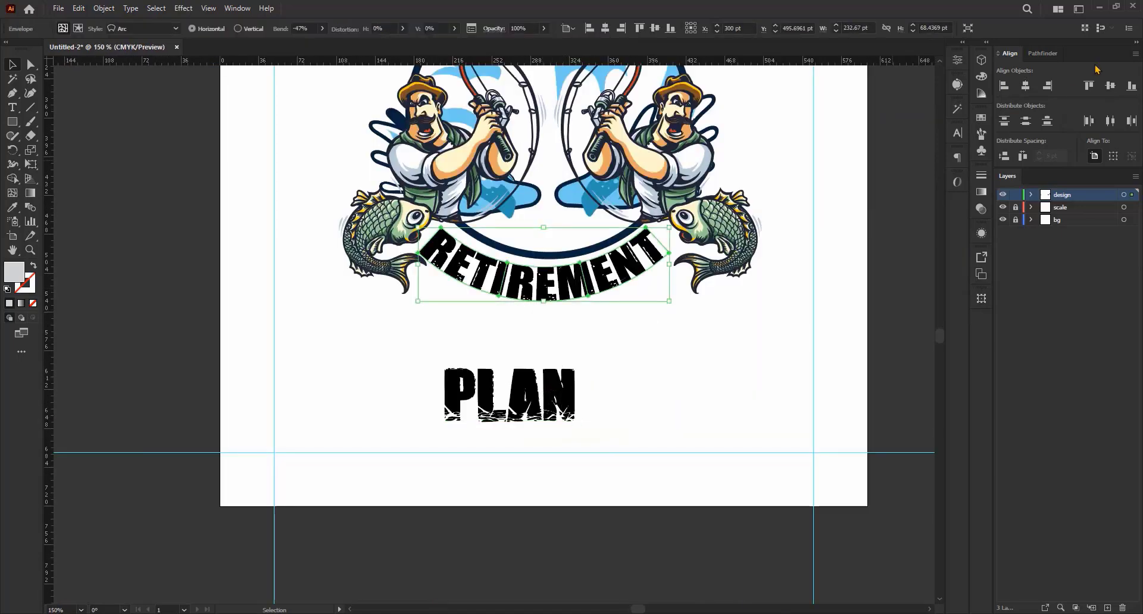
{"action": "scroll", "coordinate": [733, 262], "scroll_direction": "up", "scroll_amount": 1}
{"action": "scroll", "coordinate": [732, 262], "scroll_direction": "up", "scroll_amount": 3}
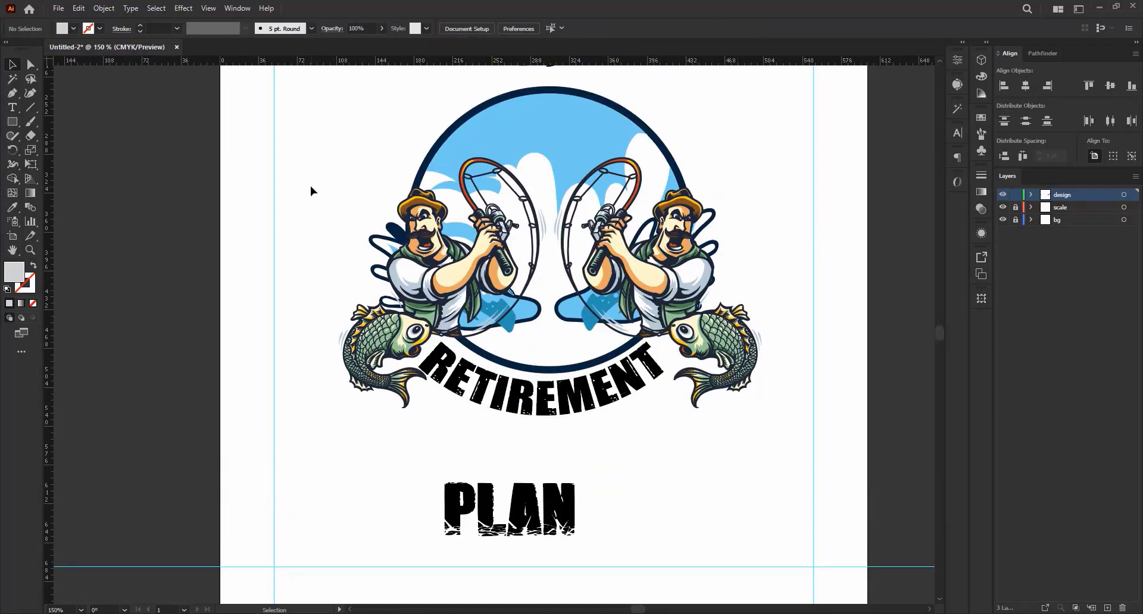
- Group both fishermen with the badge circle and center the group horizontally on the artboard
{"action": "left_click", "coordinate": [717, 260]}
{"action": "key", "text": "a"}
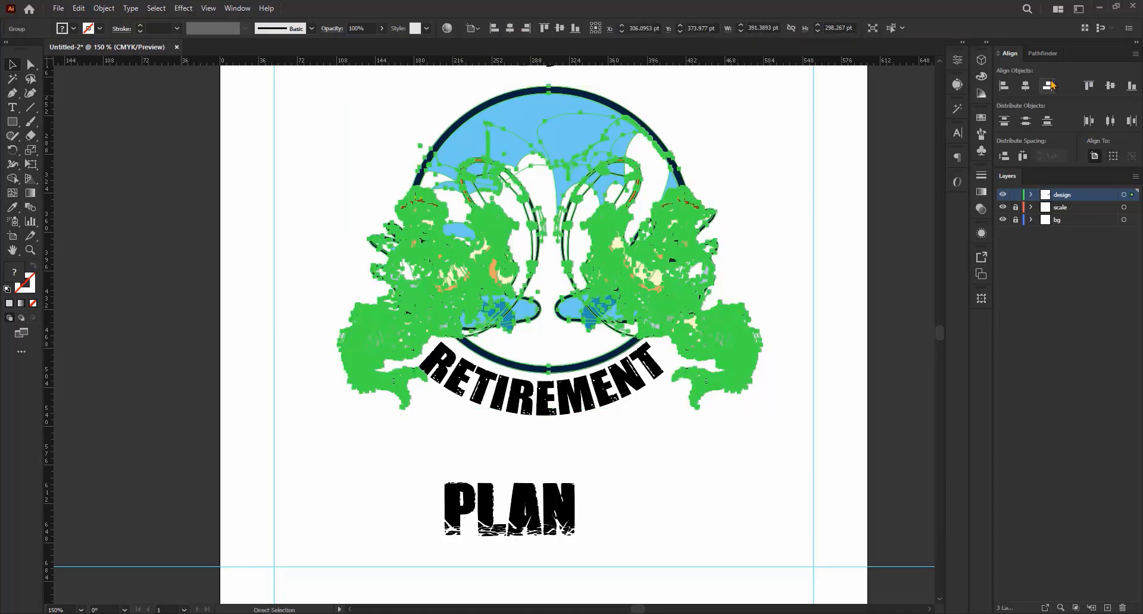
{"action": "key", "text": "v"}
{"action": "left_click", "coordinate": [648, 399]}
{"action": "scroll", "coordinate": [649, 399], "scroll_direction": "up", "scroll_amount": 4}
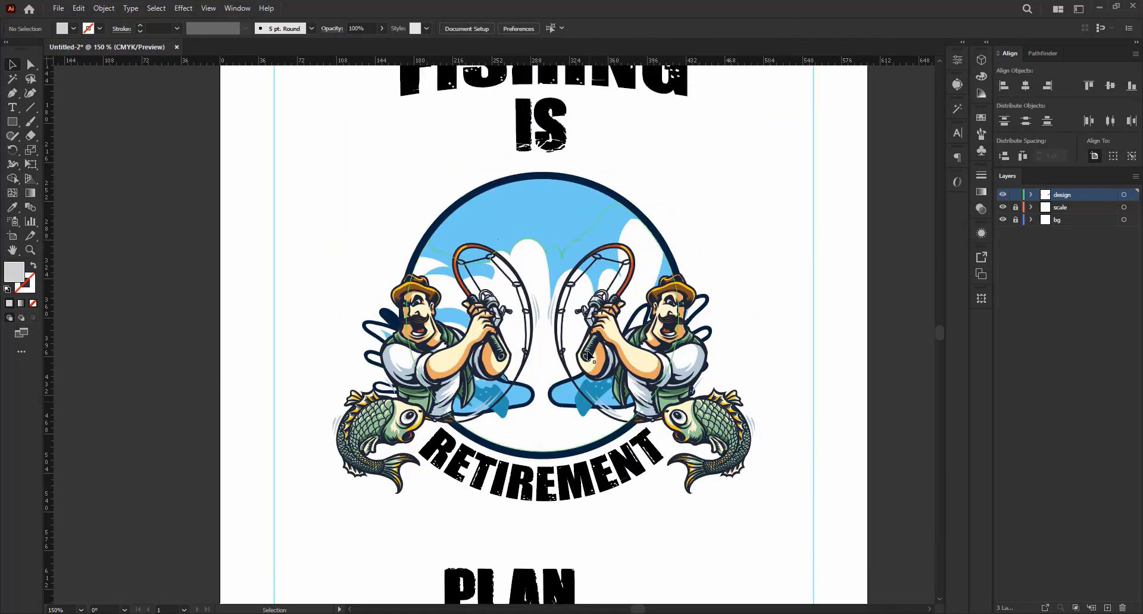
- Move PLAN up directly beneath the arched RETIREMENT and center it horizontally on the artboard
{"action": "scroll", "coordinate": [548, 235], "scroll_direction": "down", "scroll_amount": 5}
{"action": "left_click_drag", "start_coordinate": [560, 484], "coordinate": [591, 430]}
{"action": "left_click", "coordinate": [861, 192]}
{"action": "scroll", "coordinate": [590, 292], "scroll_direction": "down", "scroll_amount": 2}
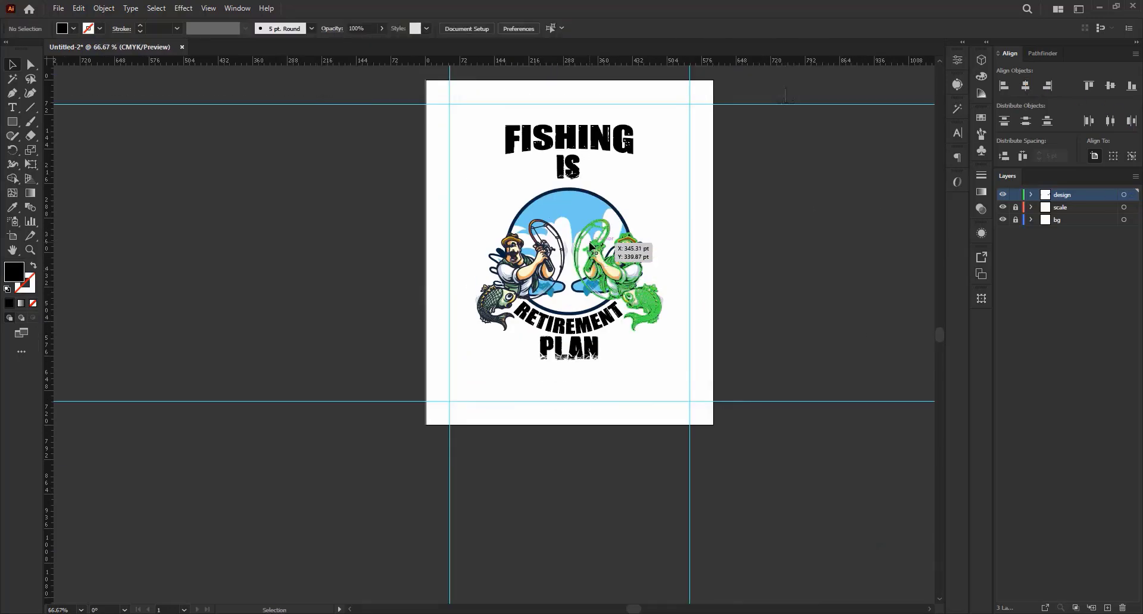
{"action": "scroll", "coordinate": [627, 205], "scroll_direction": "up", "scroll_amount": 1}
{"action": "scroll", "coordinate": [434, 188], "scroll_direction": "down", "scroll_amount": 1}
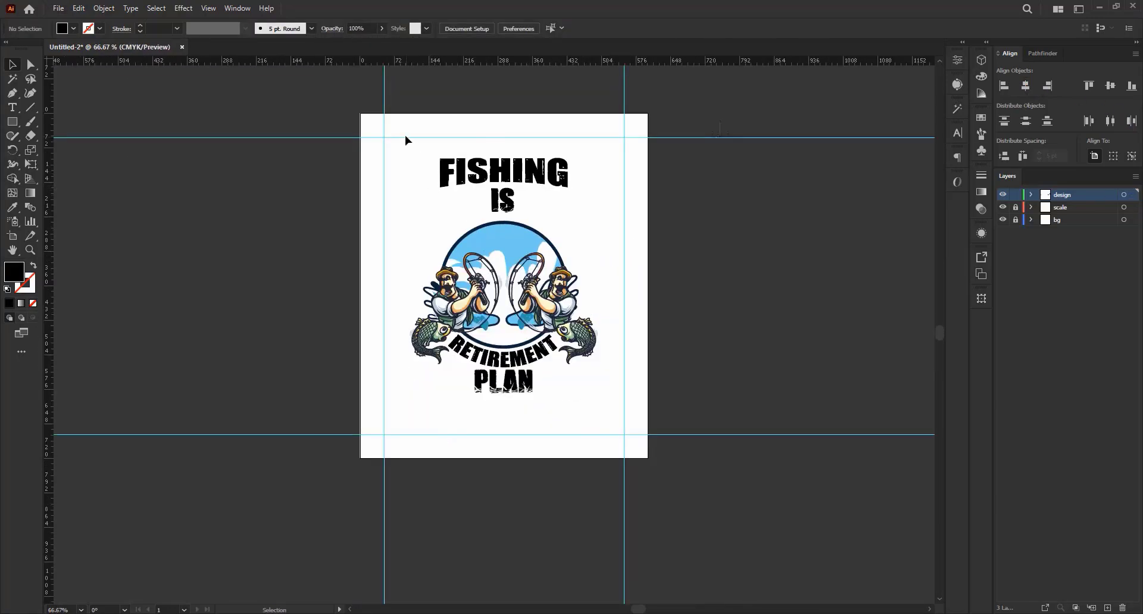
- Group all the slogan lettering with the badge artwork and expand the group's appearance
{"action": "left_click", "coordinate": [572, 326]}
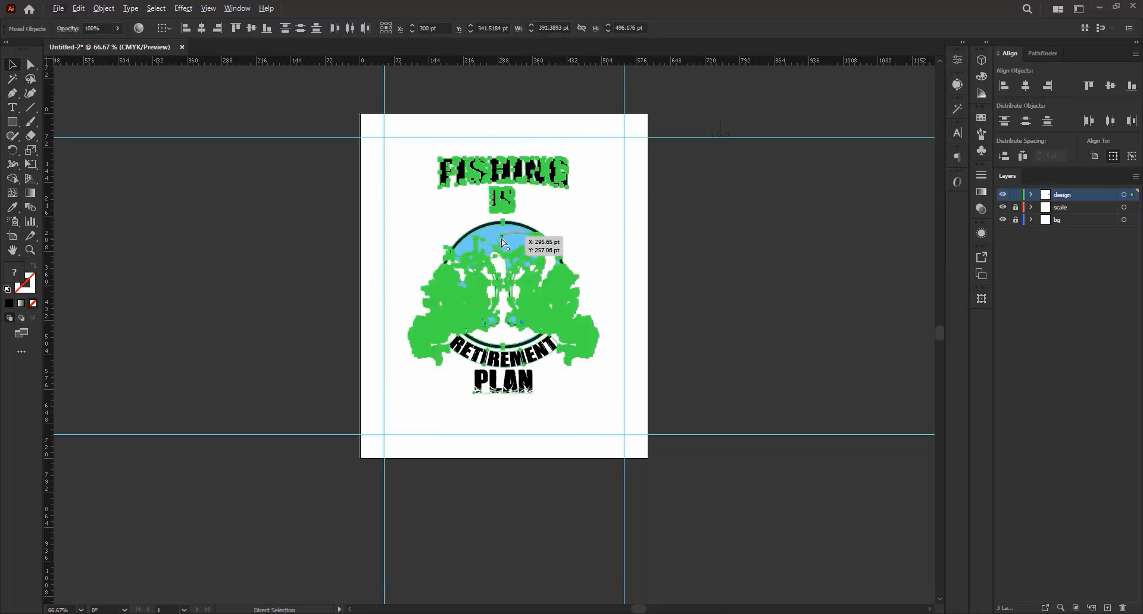
{"action": "key", "text": "ctrl+g"}
{"action": "left_click_drag", "start_coordinate": [501, 245], "coordinate": [501, 245]}
{"action": "left_click", "coordinate": [104, 8]}
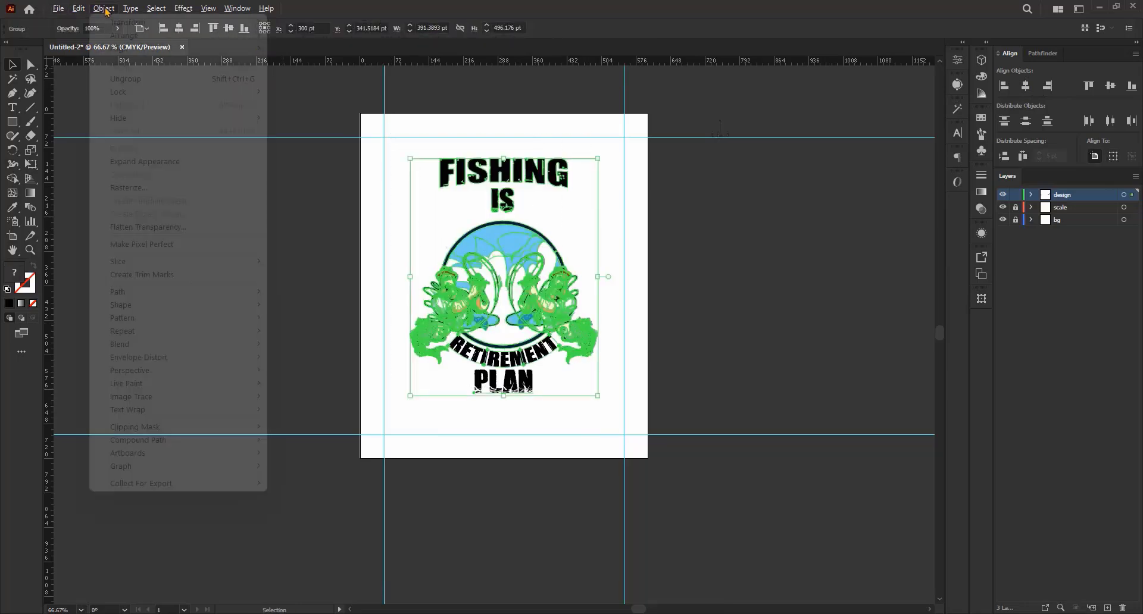
{"action": "left_click", "coordinate": [166, 161]}
- Expand the object and fill of the complete grouped design
{"action": "left_click", "coordinate": [103, 9]}
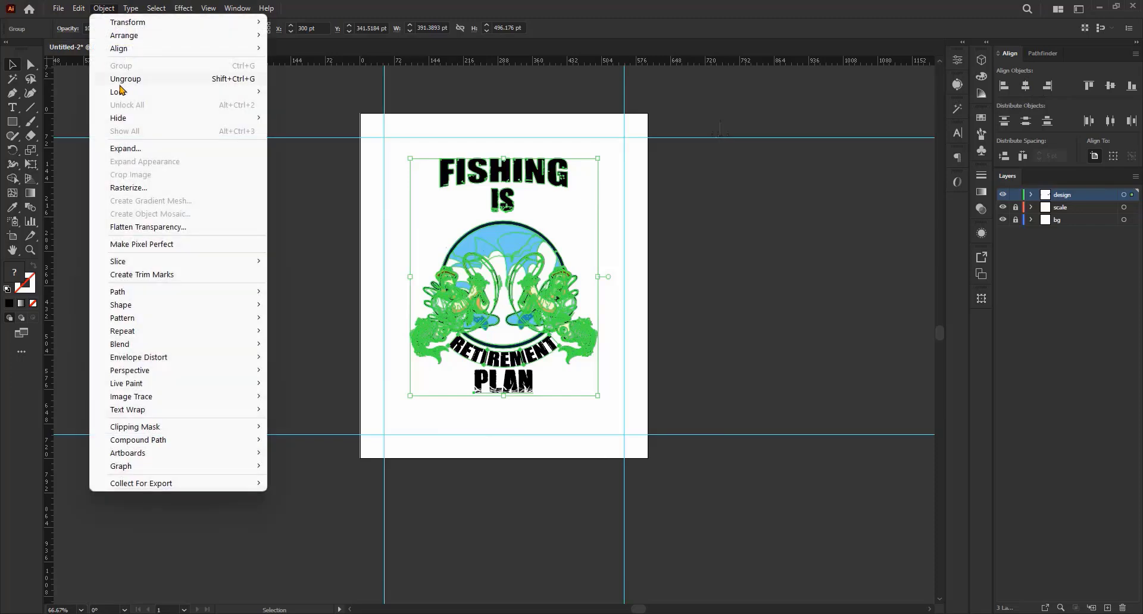
{"action": "left_click", "coordinate": [130, 149]}
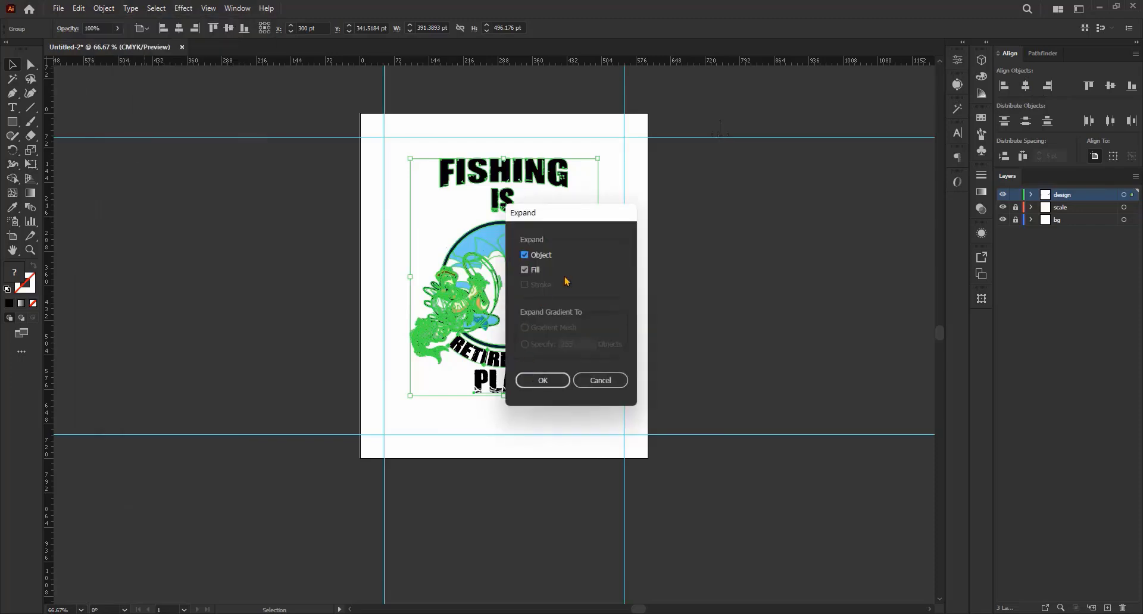
{"action": "left_click", "coordinate": [539, 372]}
{"action": "left_click_drag", "start_coordinate": [373, 138], "coordinate": [579, 357]}
{"action": "scroll", "coordinate": [386, 229], "scroll_direction": "down", "scroll_amount": 3}
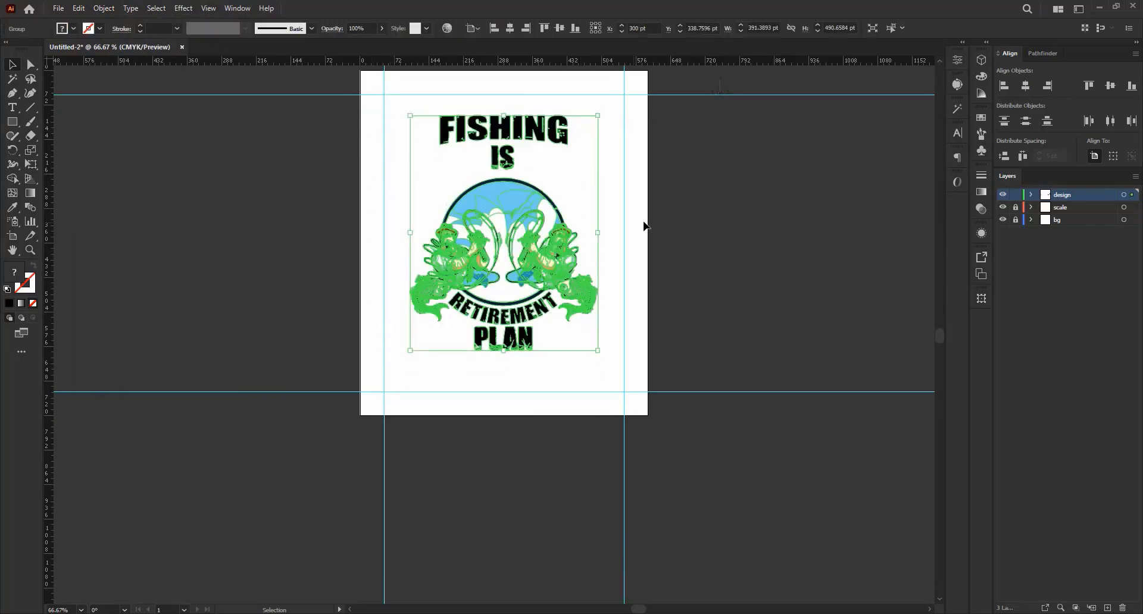
{"action": "left_click", "coordinate": [657, 219]}
- Place a copy of the complete design beside the artboard
{"action": "scroll", "coordinate": [286, 216], "scroll_direction": "down", "scroll_amount": 3}
{"action": "left_click_drag", "start_coordinate": [316, 135], "coordinate": [399, 270]}
{"action": "left_click_drag", "start_coordinate": [373, 232], "coordinate": [498, 258], "text": "alt"}
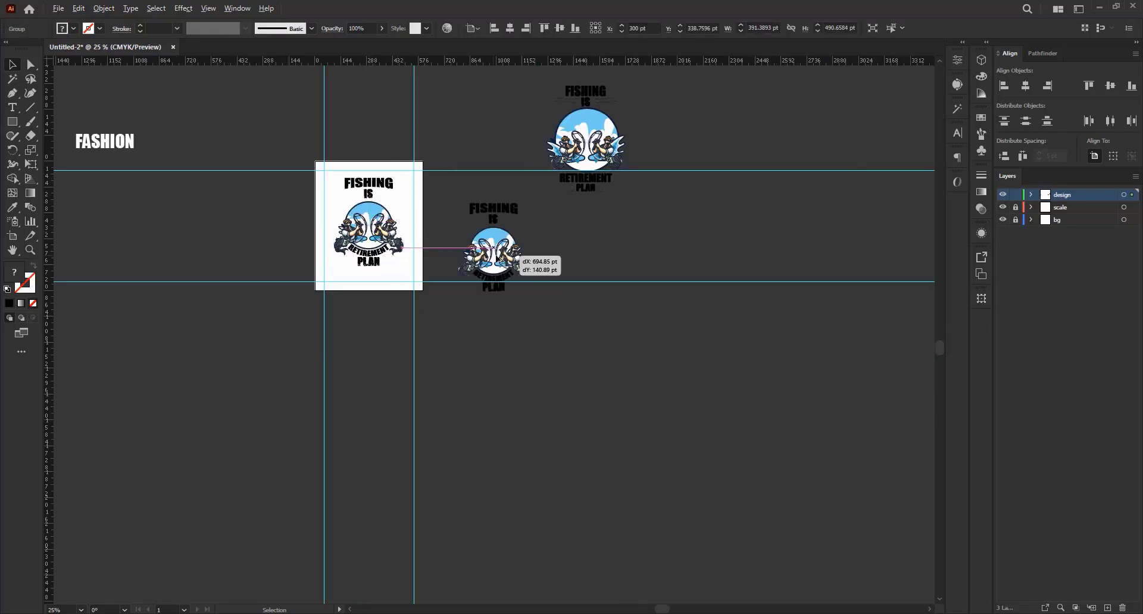
{"action": "left_click", "coordinate": [436, 204]}
{"action": "scroll", "coordinate": [352, 201], "scroll_direction": "up", "scroll_amount": 2}
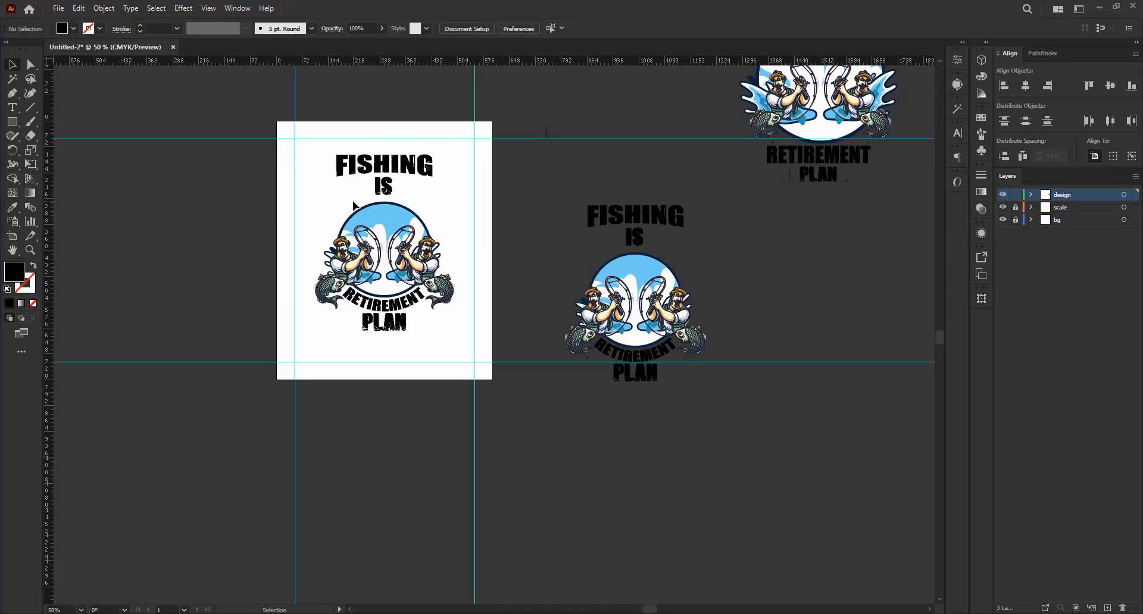
{"action": "scroll", "coordinate": [356, 219], "scroll_direction": "up", "scroll_amount": 2}
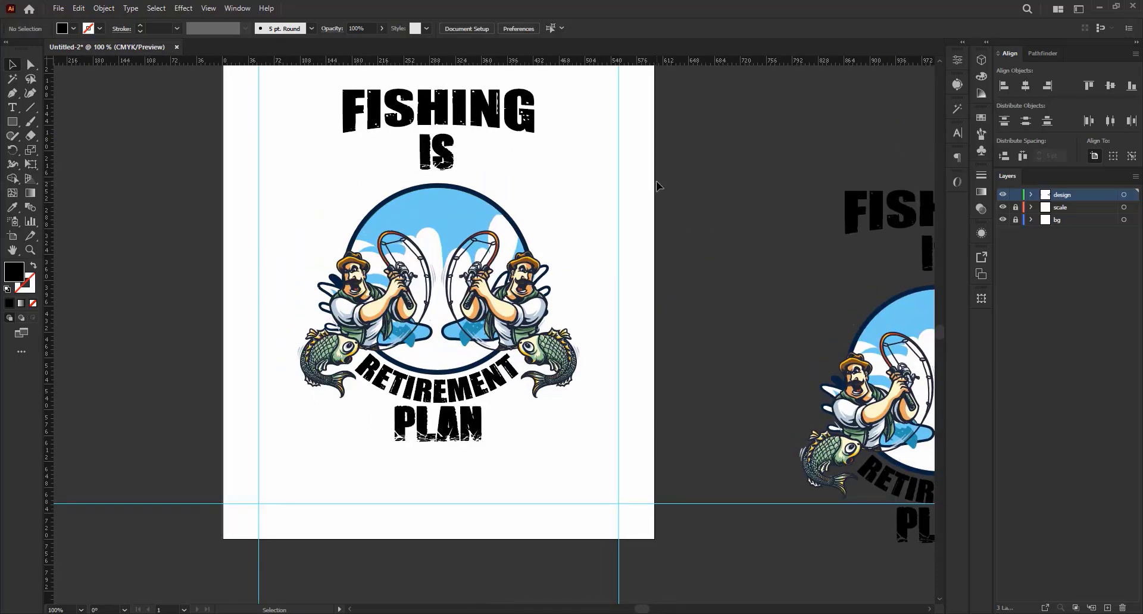
{"action": "scroll", "coordinate": [524, 185], "scroll_direction": "down", "scroll_amount": 2}
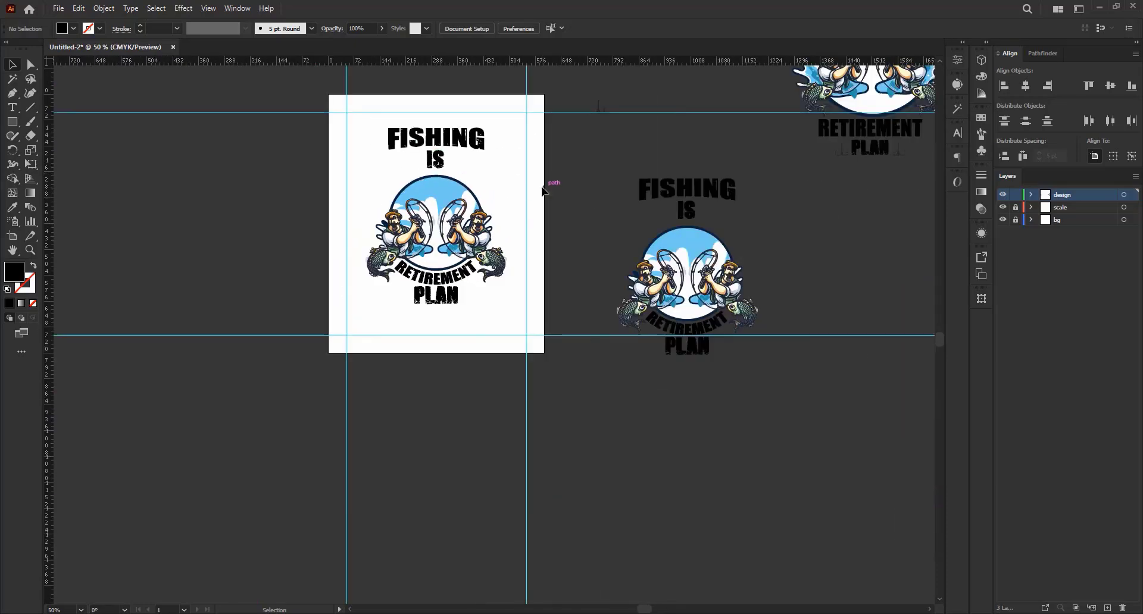
{"action": "scroll", "coordinate": [542, 190], "scroll_direction": "down", "scroll_amount": 3}
- Delete both spare design copies and the FASHION text lying outside the artboard
{"action": "left_click_drag", "start_coordinate": [563, 157], "coordinate": [687, 327]}
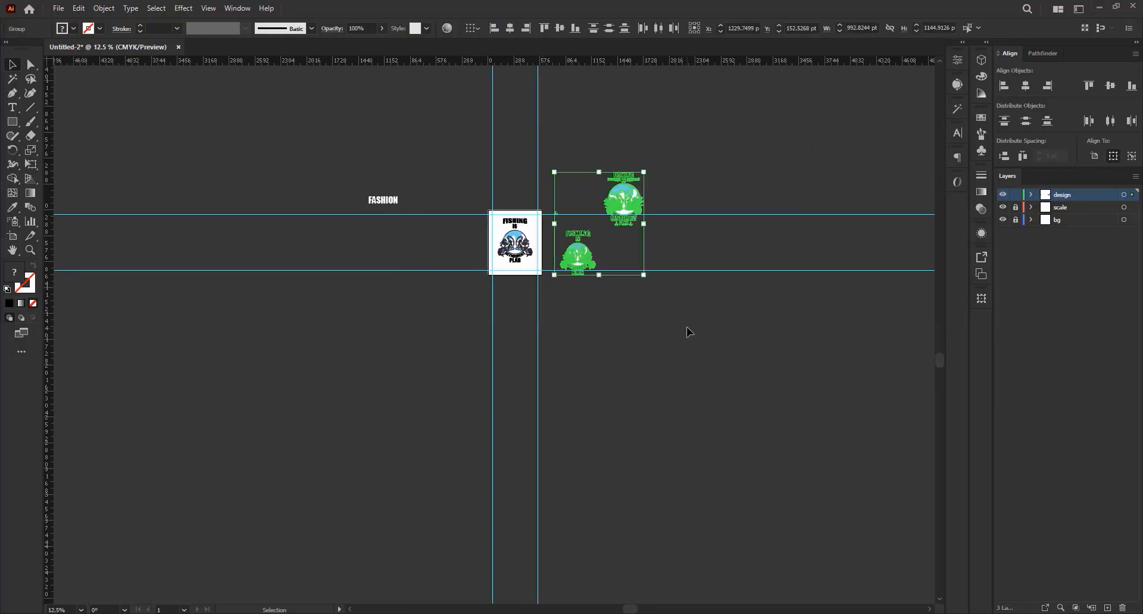
{"action": "key", "text": "Delete"}
{"action": "left_click_drag", "start_coordinate": [301, 141], "coordinate": [423, 227]}
{"action": "key", "text": "Delete"}
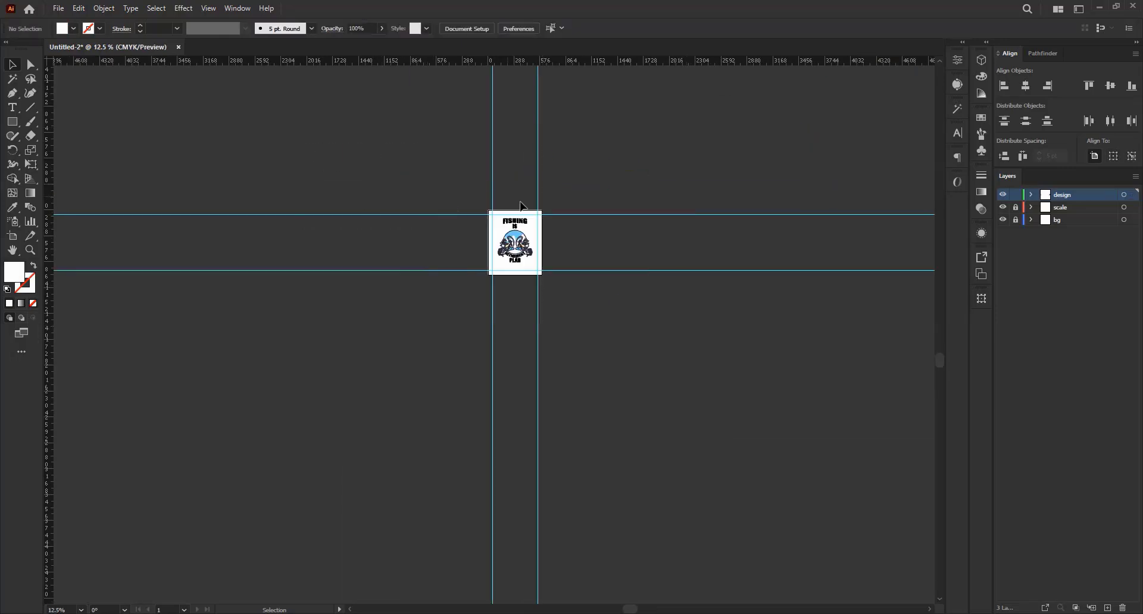
{"action": "scroll", "coordinate": [526, 205], "scroll_direction": "up", "scroll_amount": 3}
{"action": "scroll", "coordinate": [529, 201], "scroll_direction": "up", "scroll_amount": 2}
{"action": "left_click", "coordinate": [528, 196]}
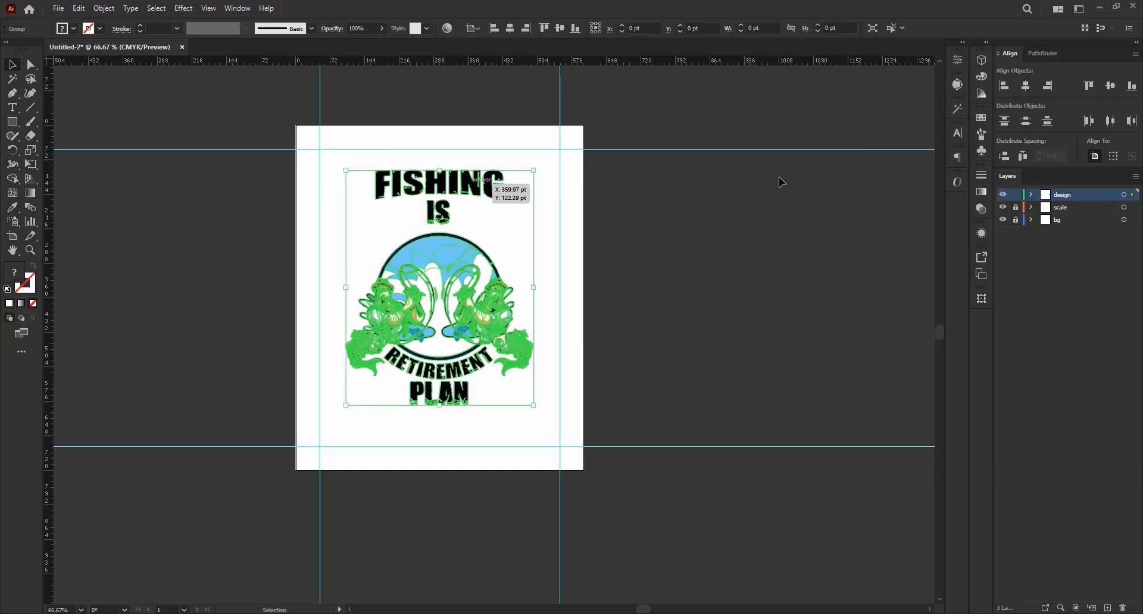
{"action": "left_click", "coordinate": [719, 323]}
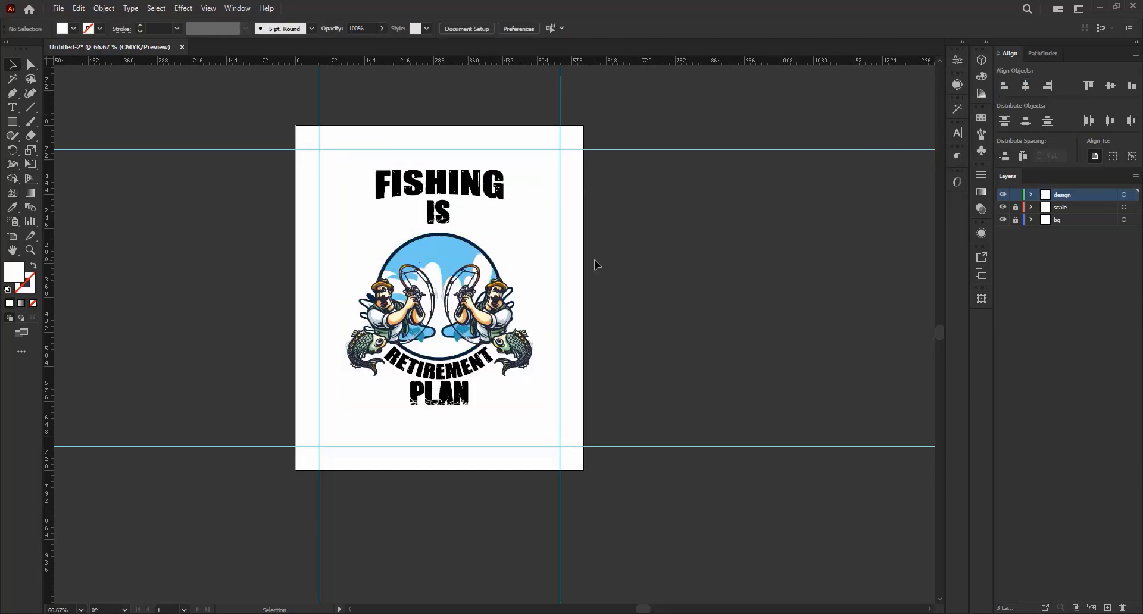